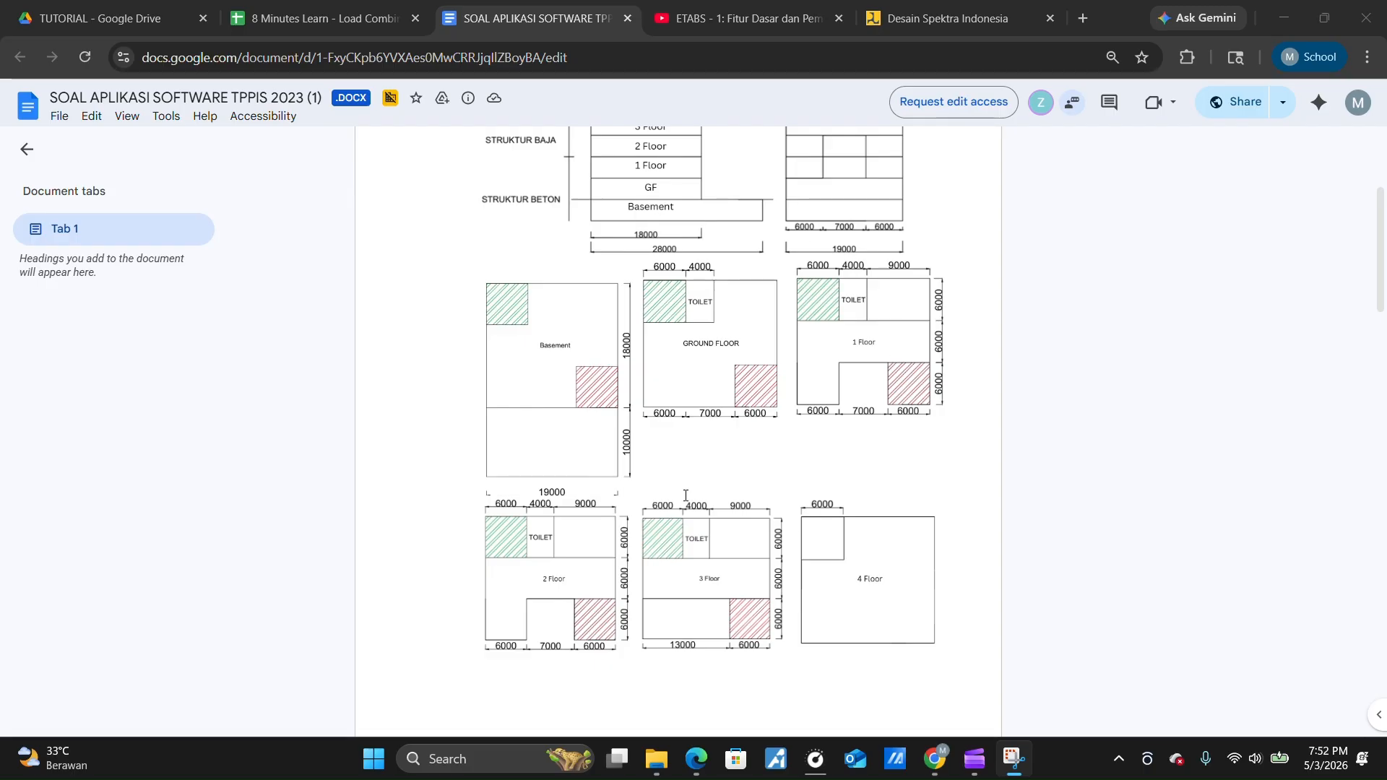
# Review the assignment's floor plans, structural dimensions, material data and the NIU-based rules for location, column profile and stair and lift positions
pyautogui.scroll(-1, 788, 472)
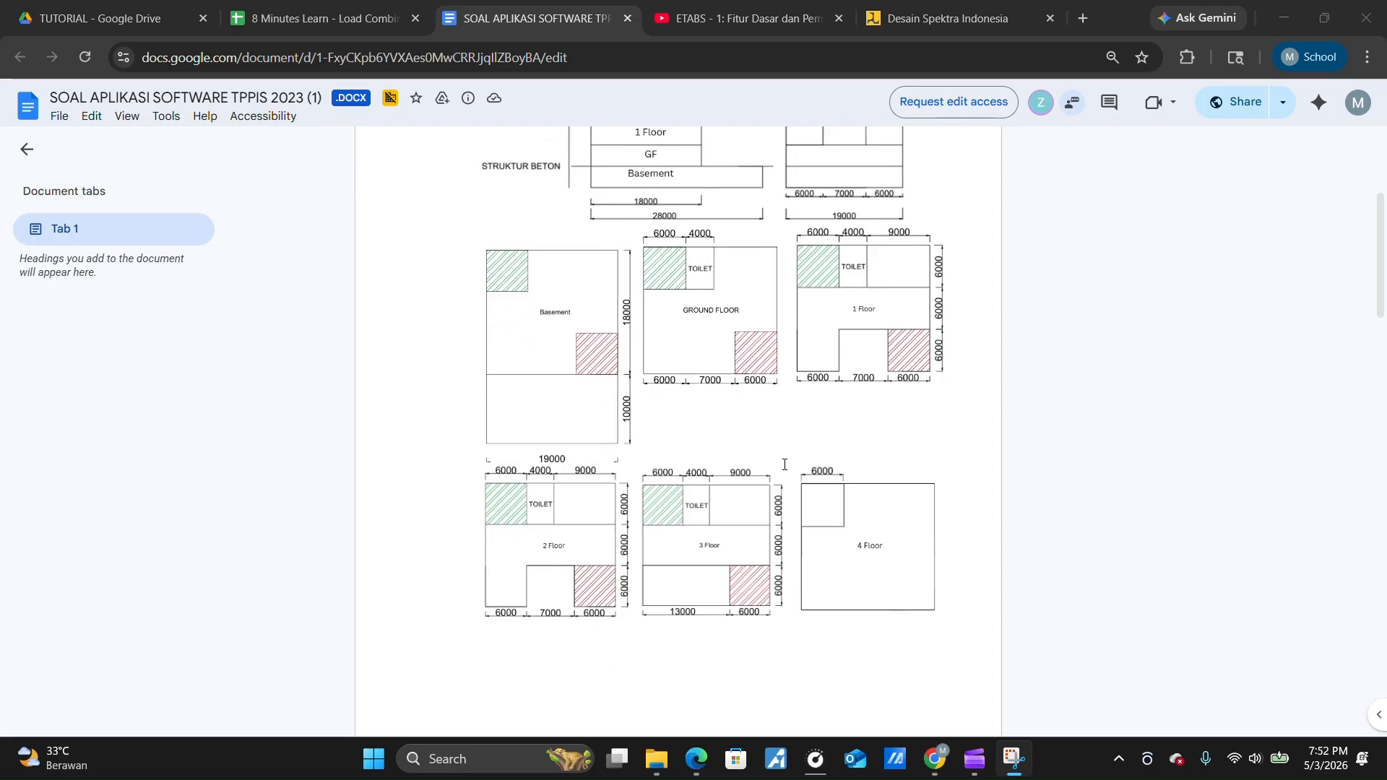
pyautogui.scroll(-8, 682, 373)
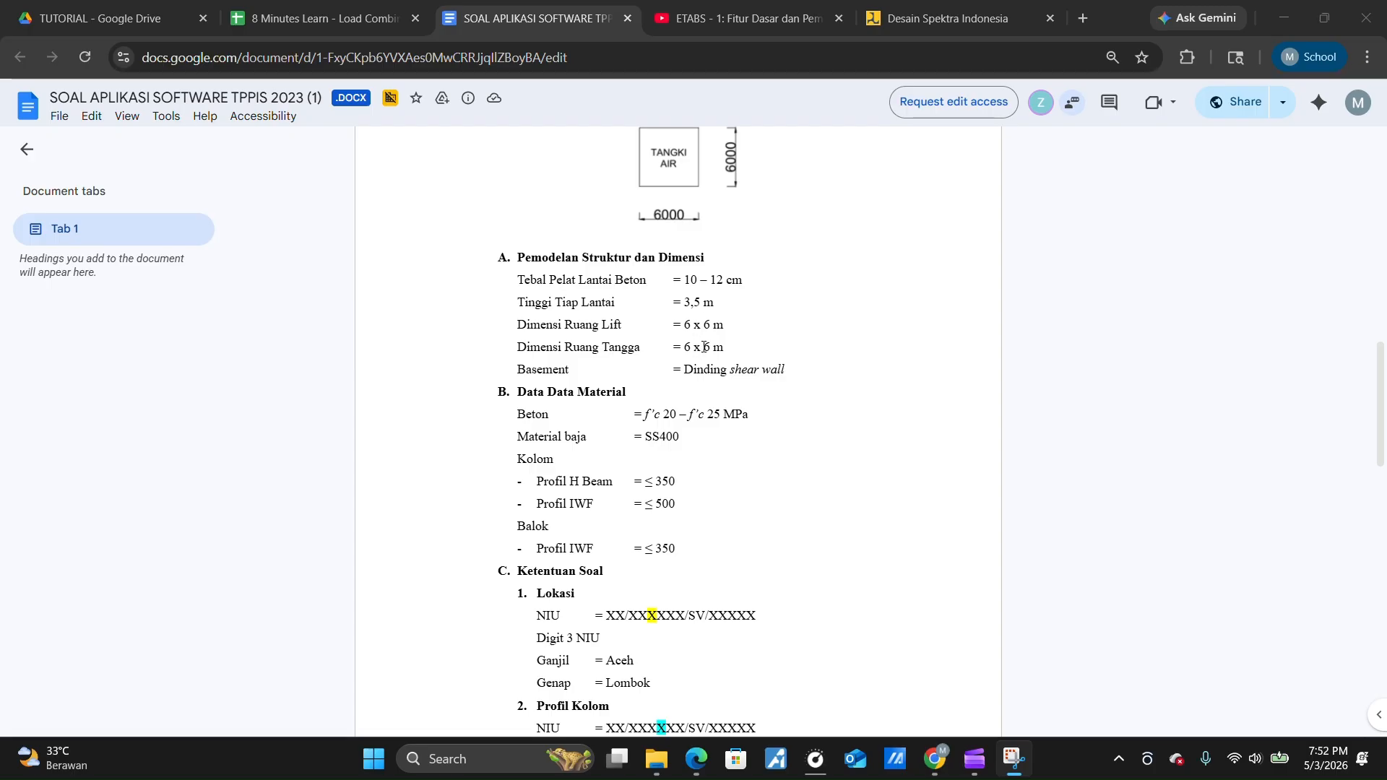
pyautogui.scroll(-1, 703, 346)
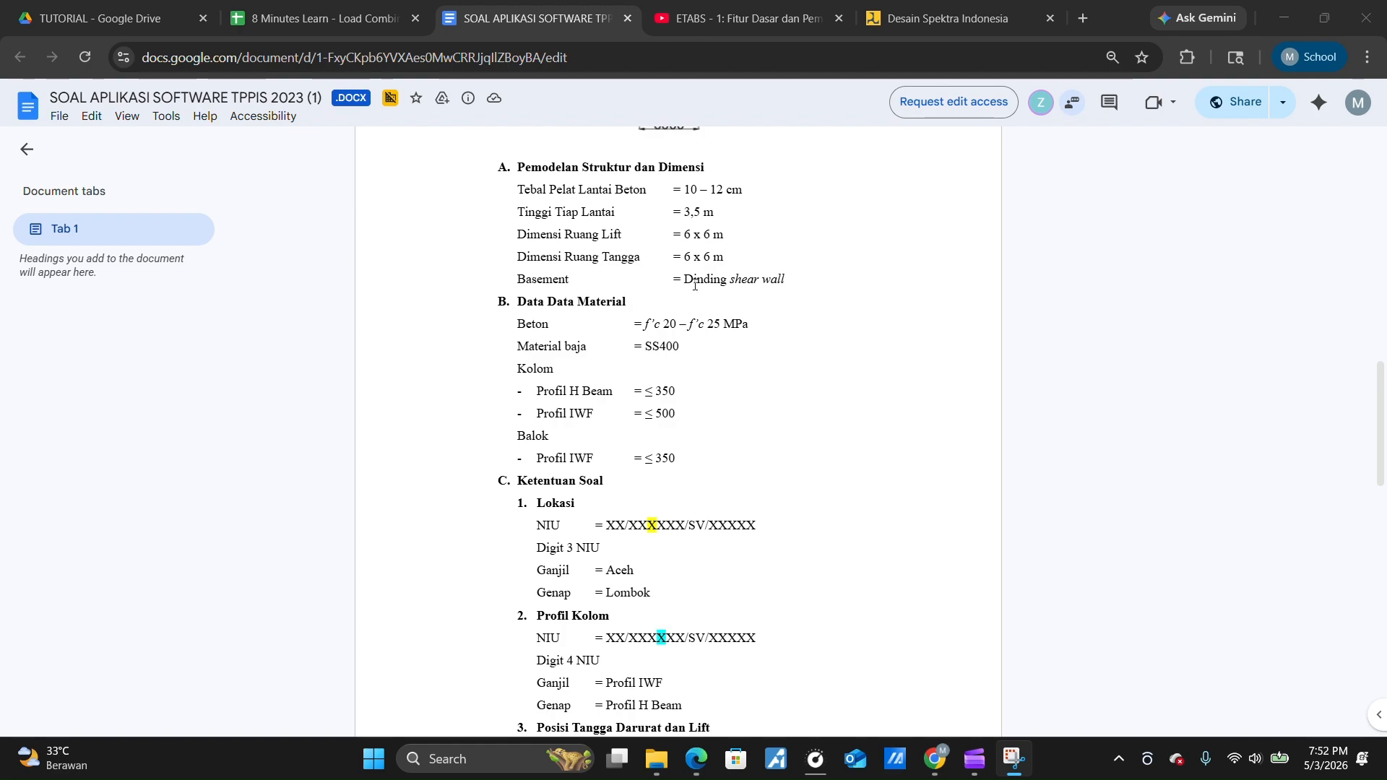
pyautogui.scroll(-1, 727, 324)
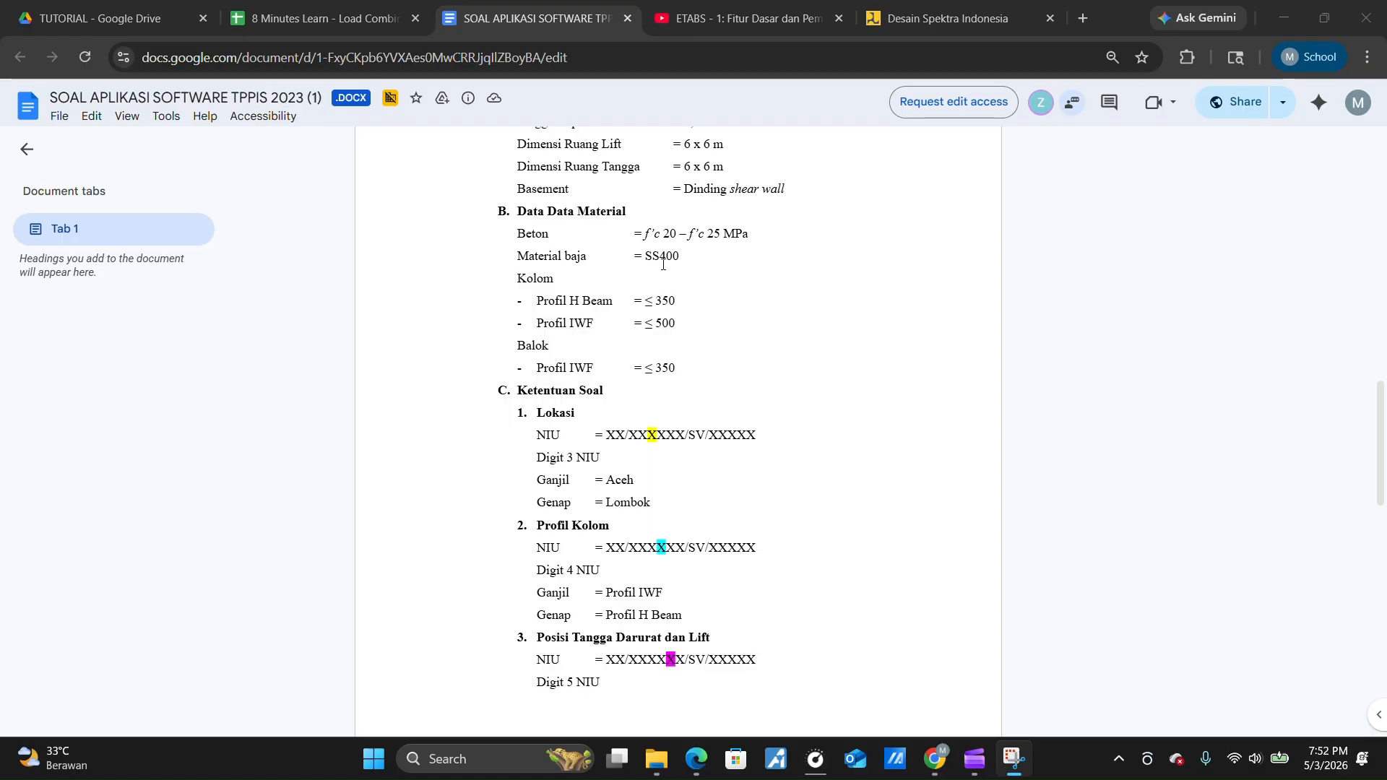
pyautogui.scroll(-2, 683, 301)
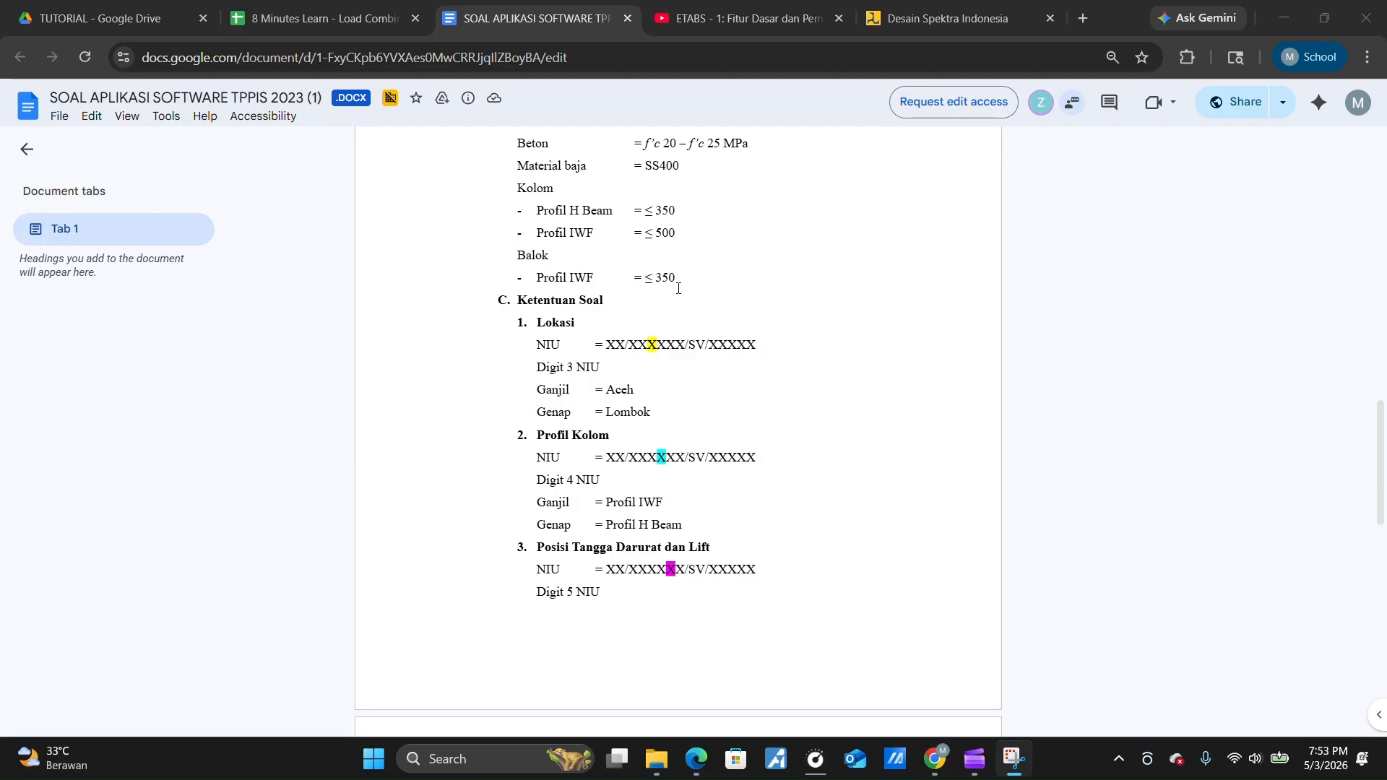
pyautogui.scroll(-2, 676, 309)
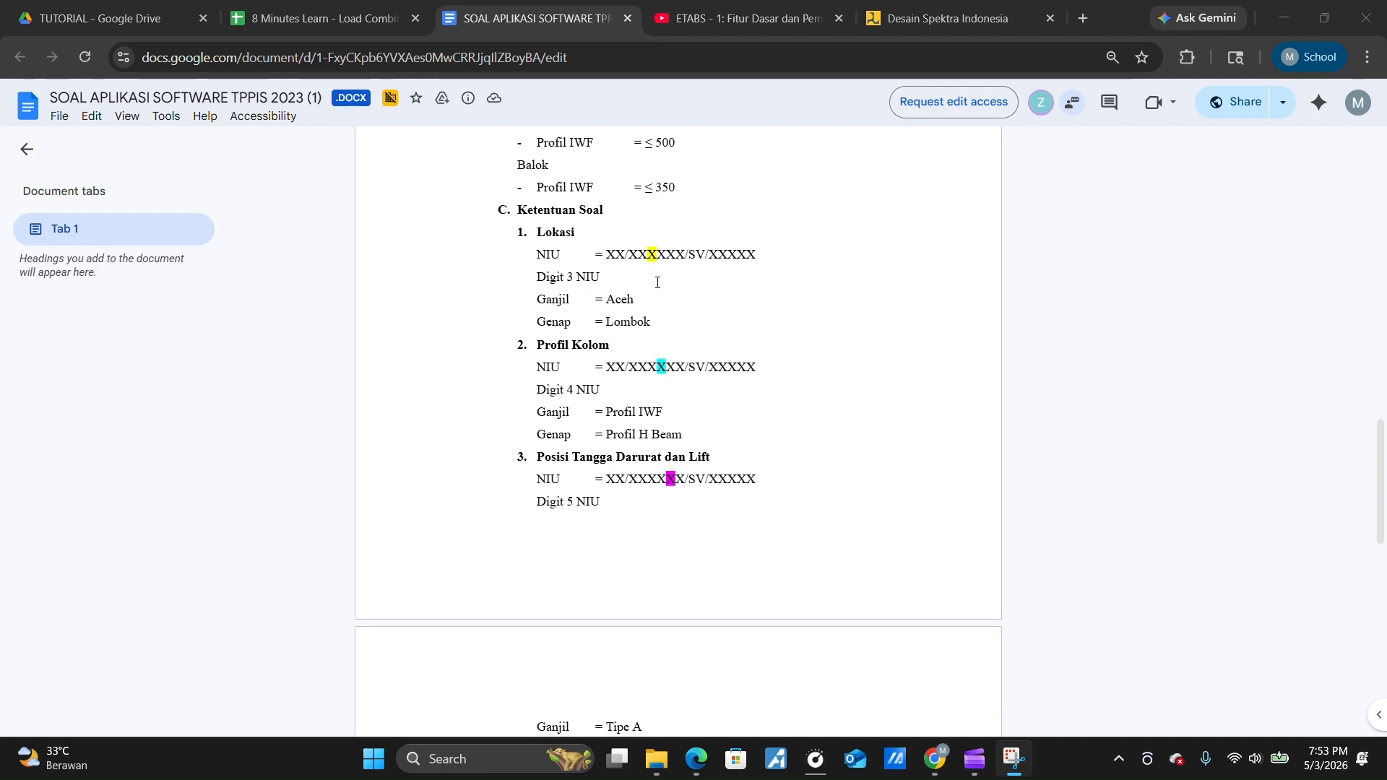
pyautogui.scroll(1, 658, 286)
pyautogui.moveTo(630, 255); pyautogui.dragTo(687, 264)
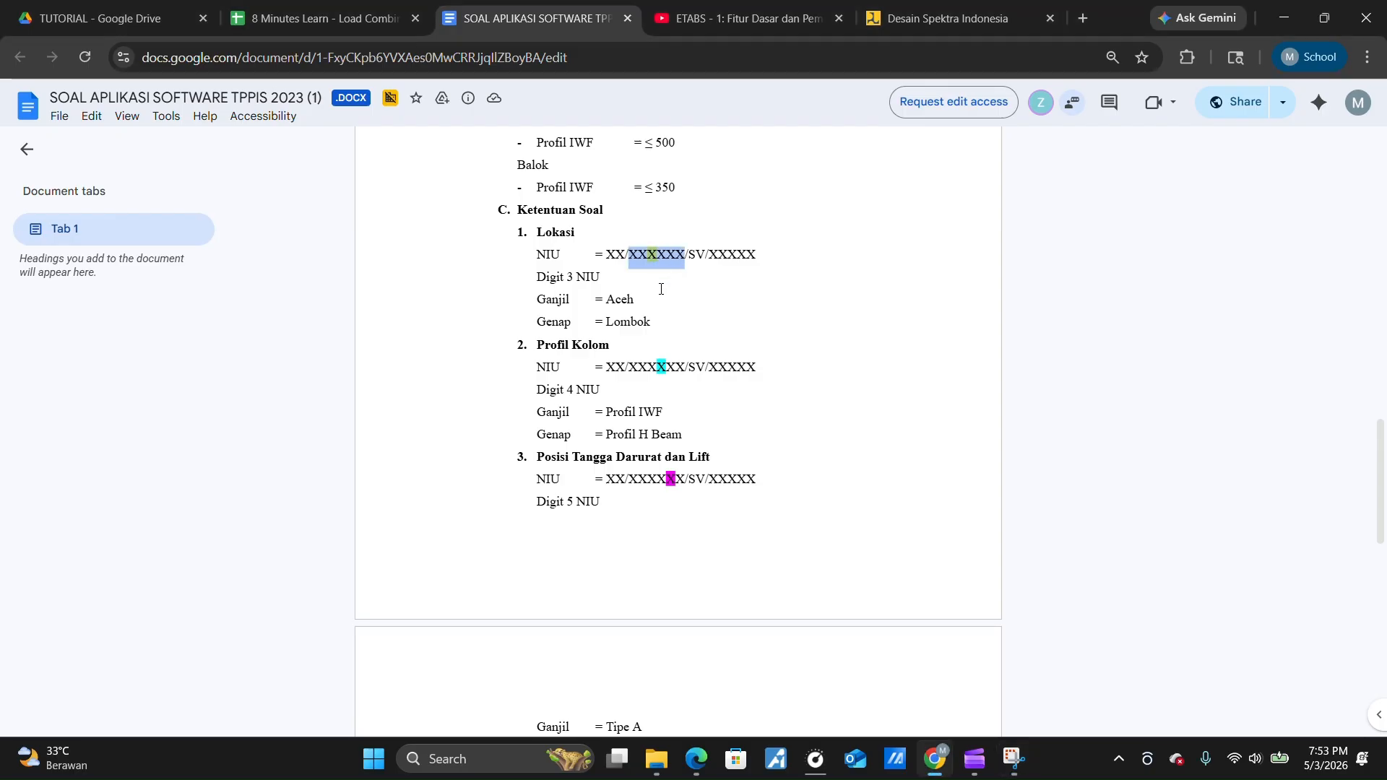
pyautogui.click(681, 331)
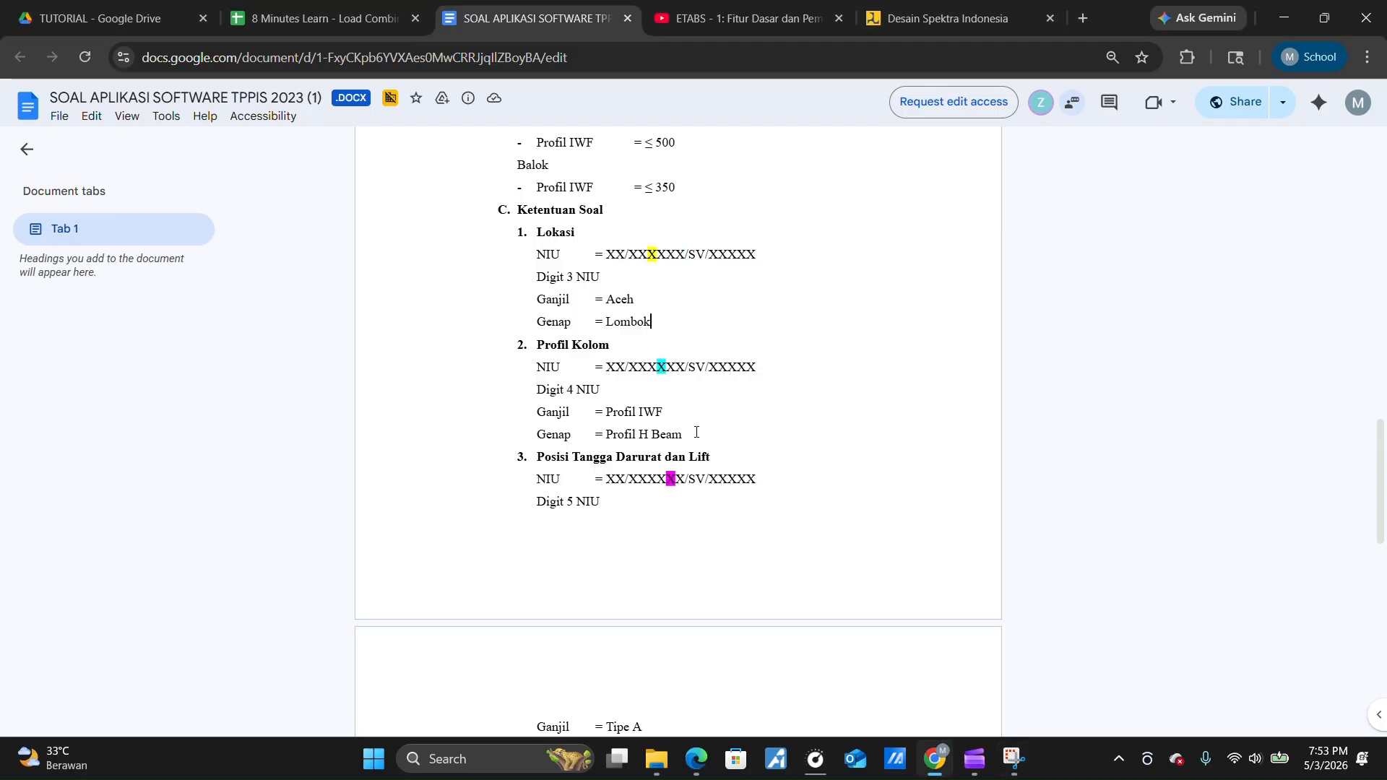
# Switch to LAPORAN PRINT.pdf in Edge and review the NIU-based location, column profile, lift and stair layout, and bracing requirements
pyautogui.click(695, 759)
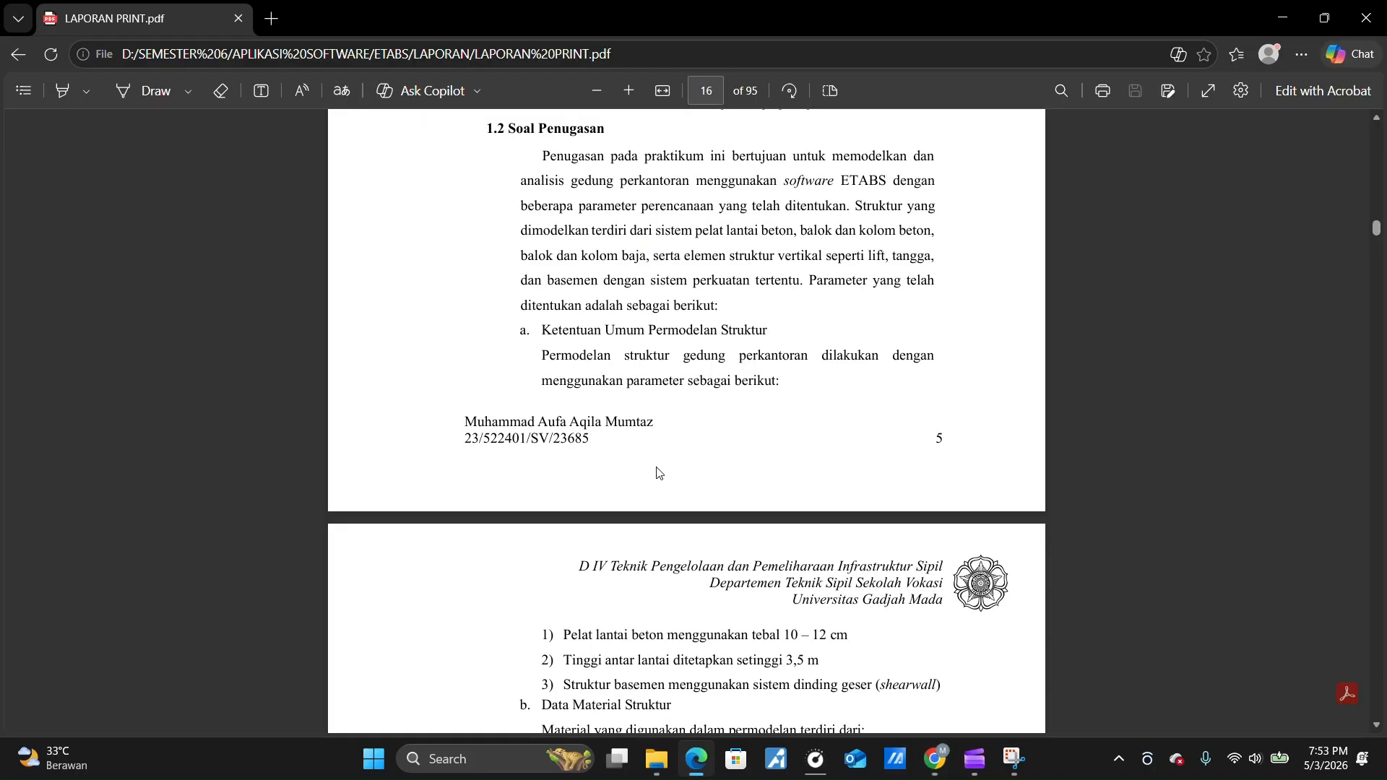
pyautogui.scroll(-10, 658, 473)
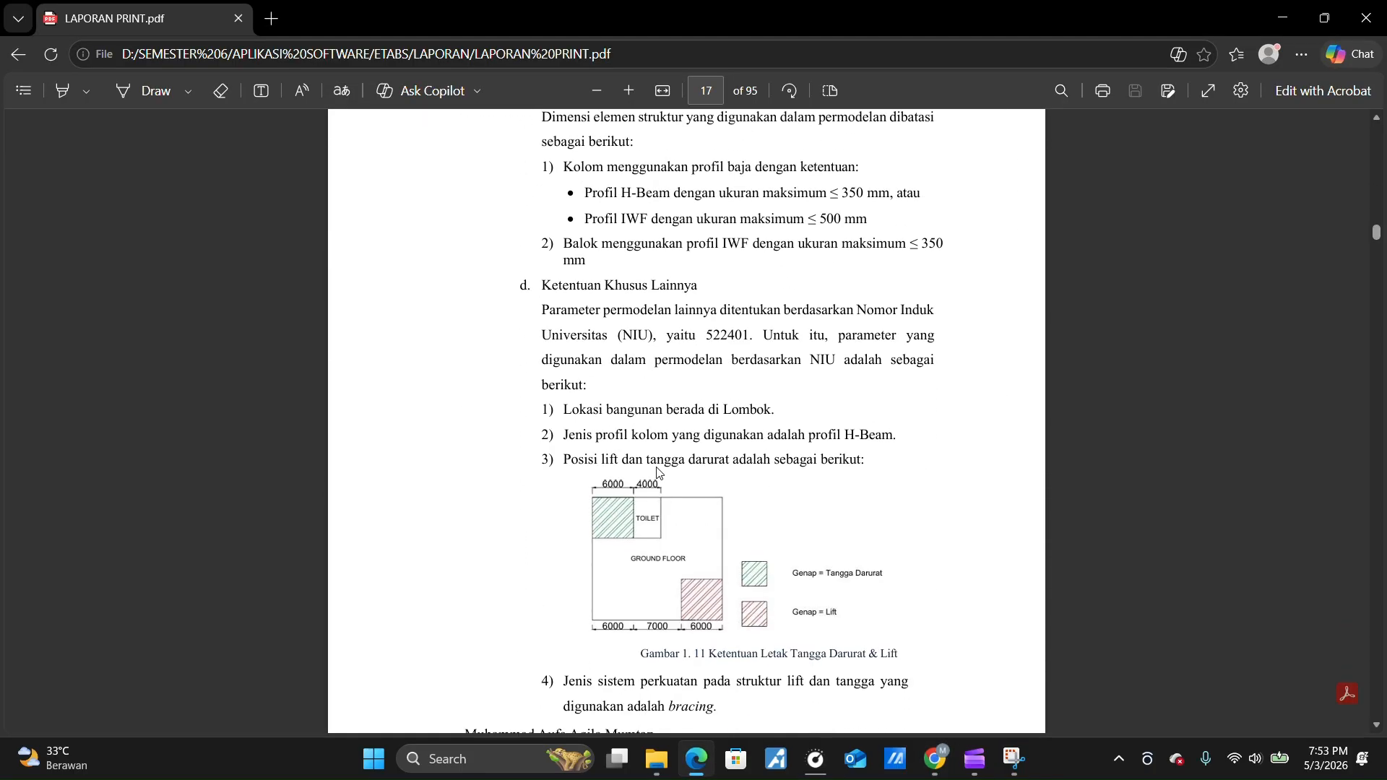
pyautogui.scroll(-3, 658, 473)
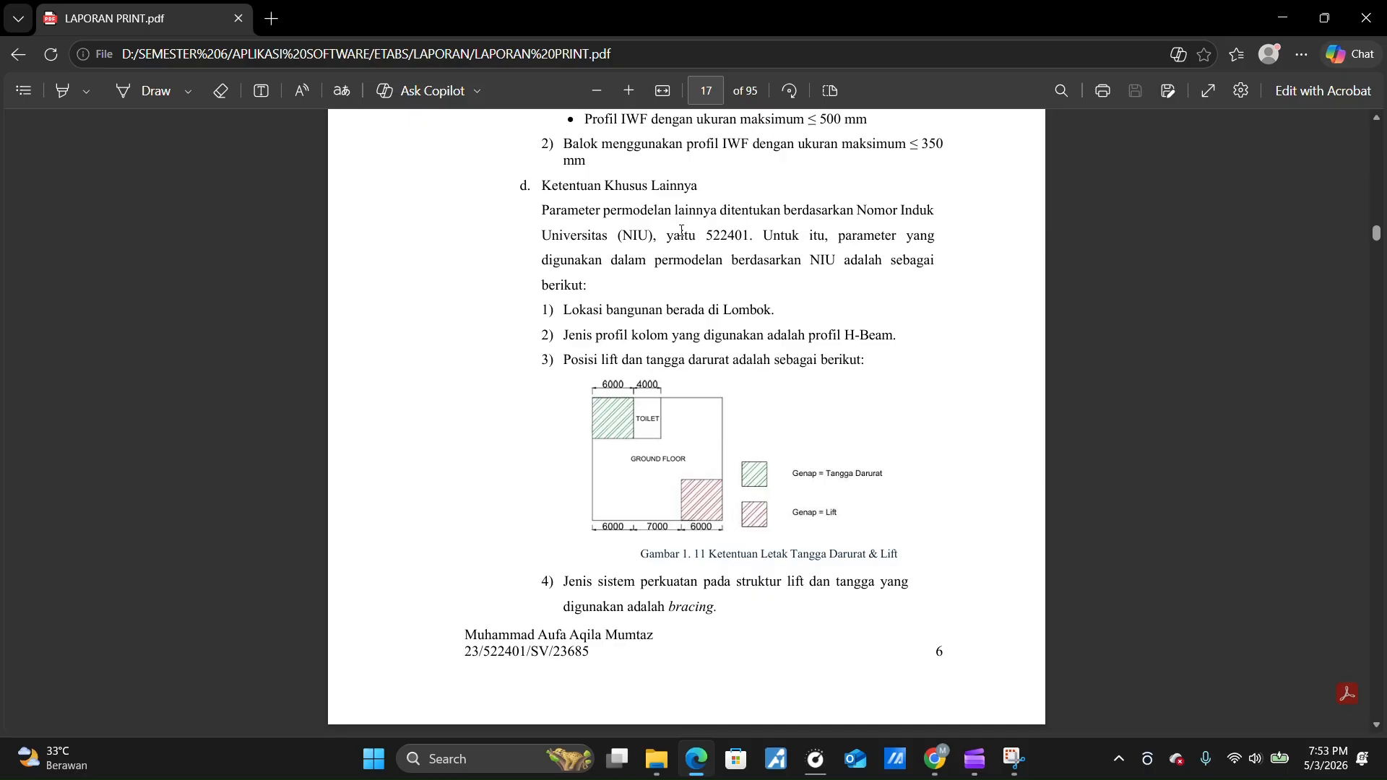
pyautogui.moveTo(708, 237); pyautogui.dragTo(749, 238)
pyautogui.click(607, 309)
pyautogui.scroll(-1, 608, 343)
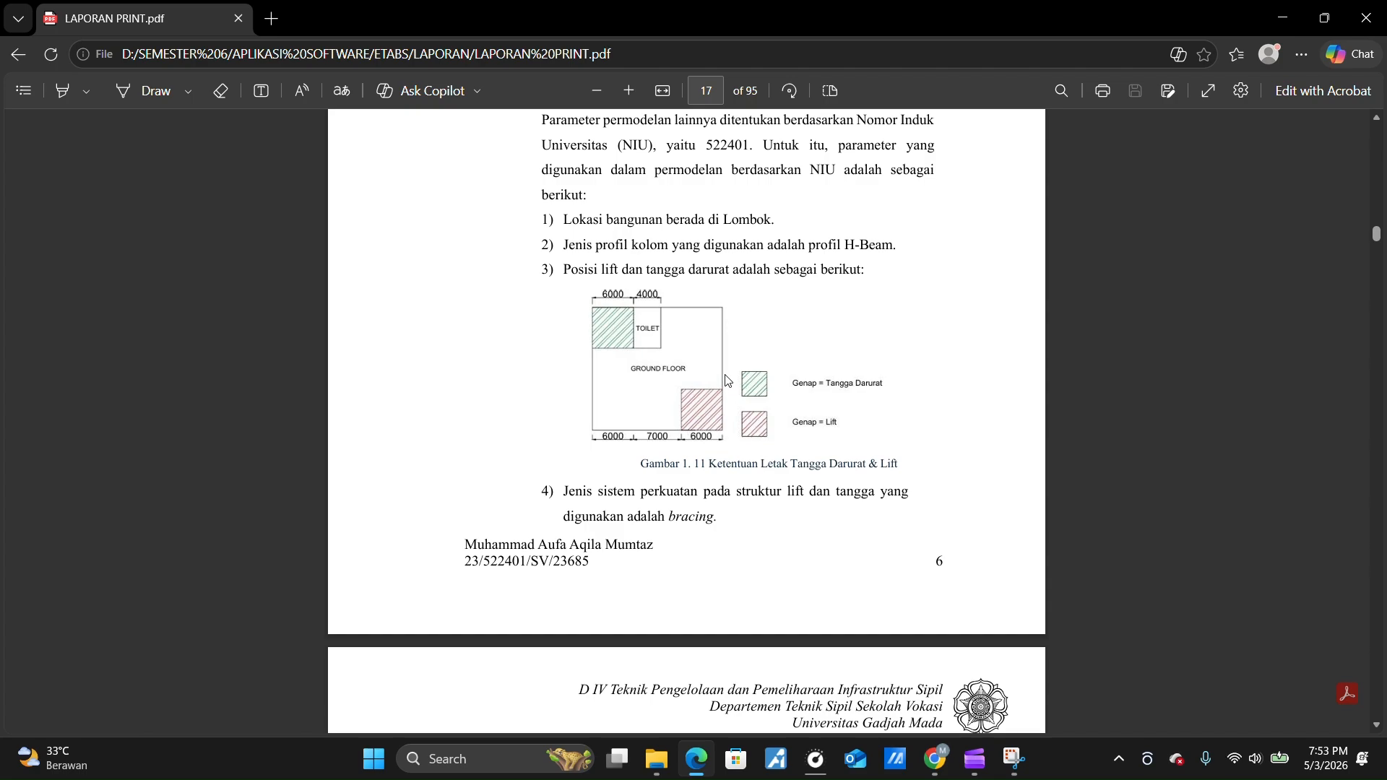
pyautogui.scroll(-2, 728, 381)
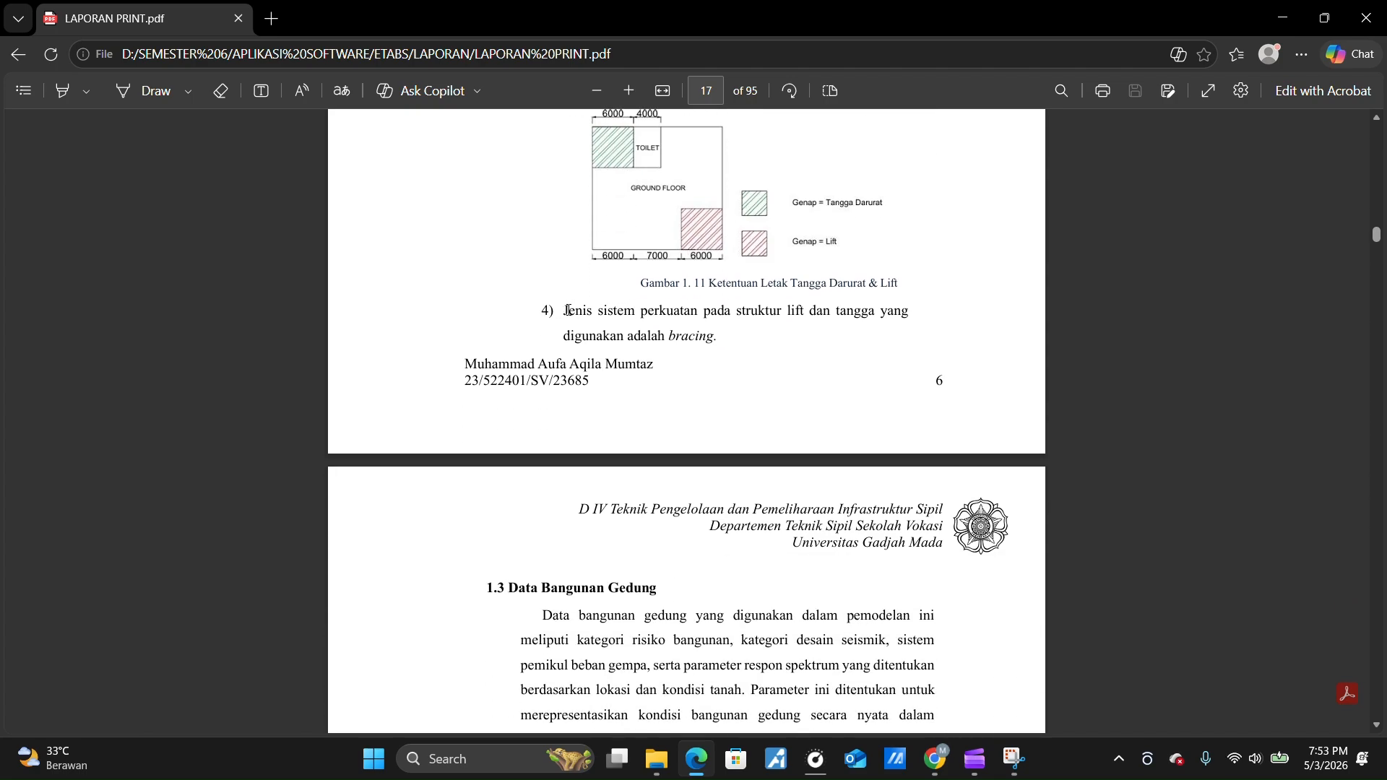
pyautogui.doubleClick(671, 336)
# Examine the report's design response spectrum figure for Lombok with medium soil in the Response Spectrum section
pyautogui.scroll(-9, 706, 395)
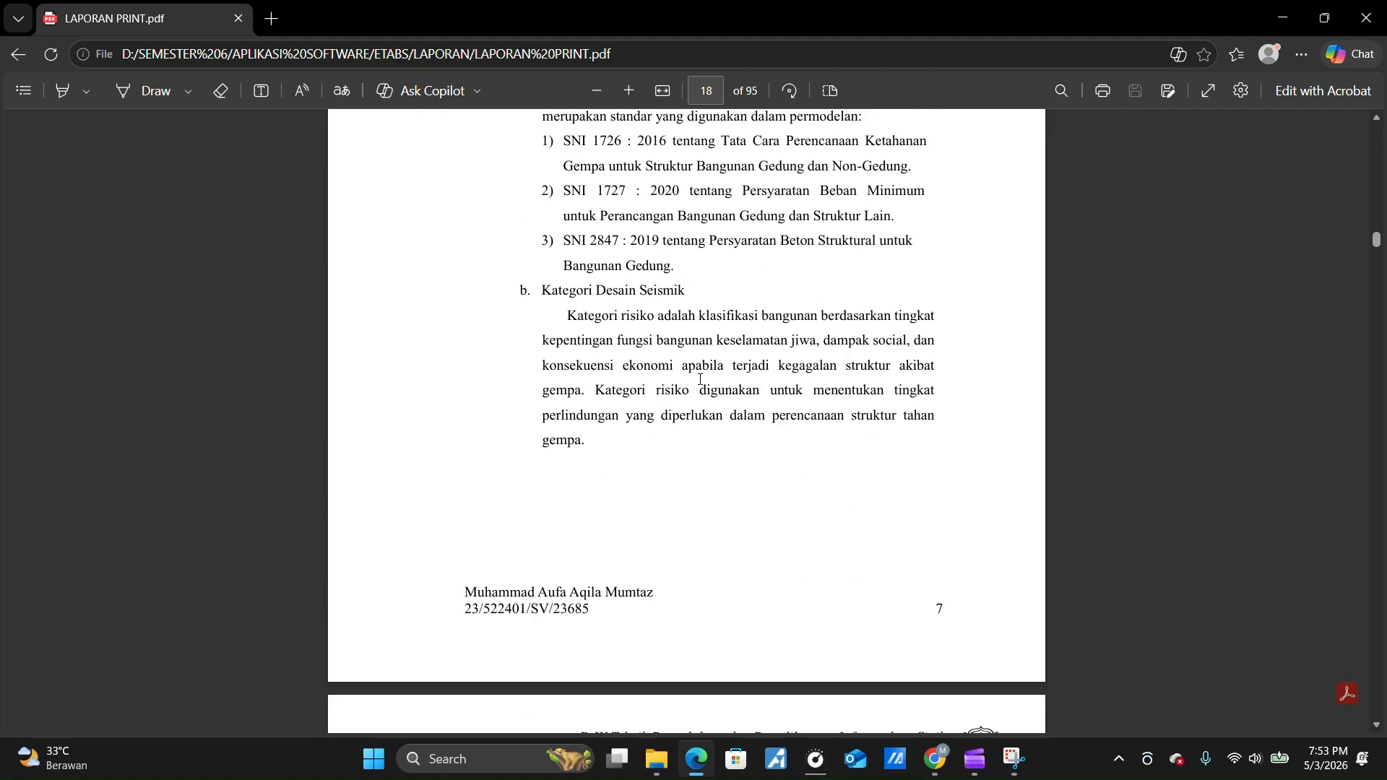
pyautogui.scroll(-12, 700, 379)
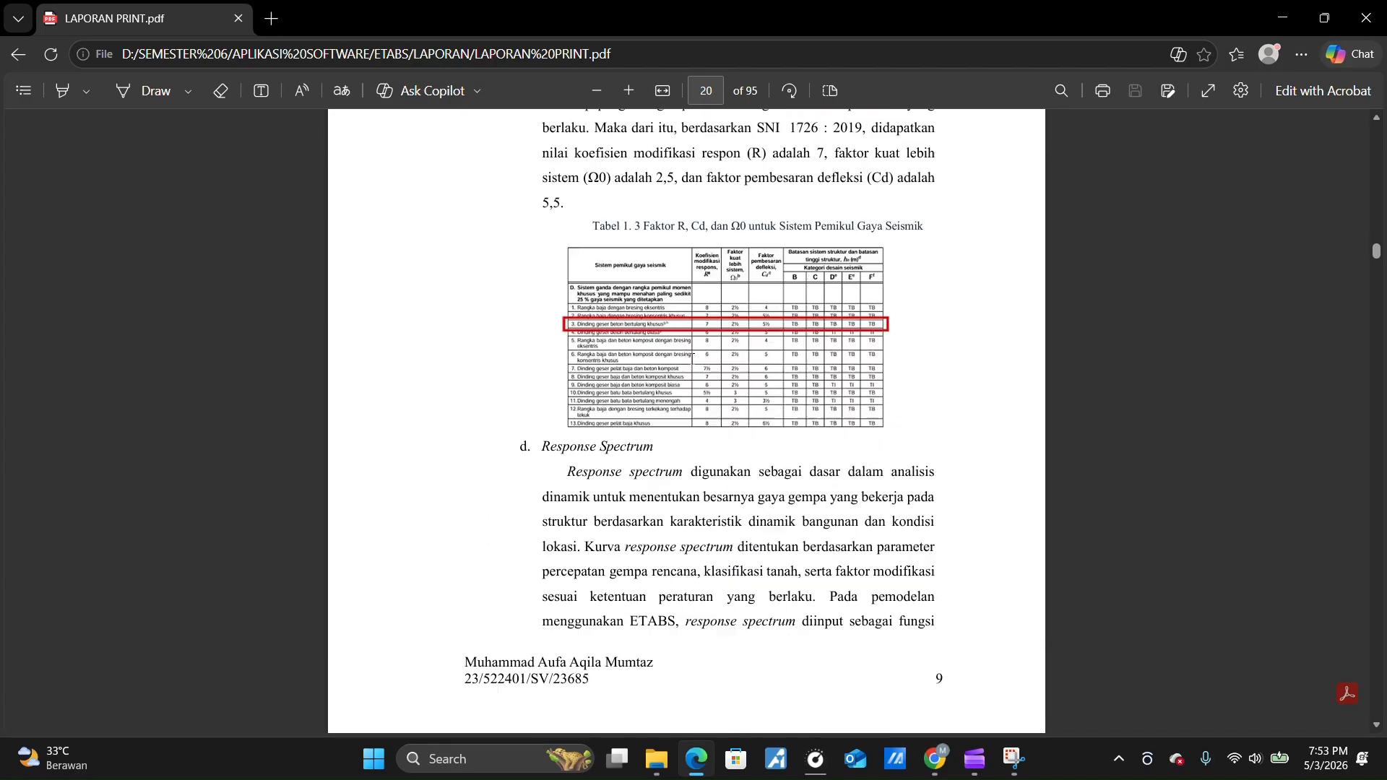
pyautogui.scroll(-8, 693, 355)
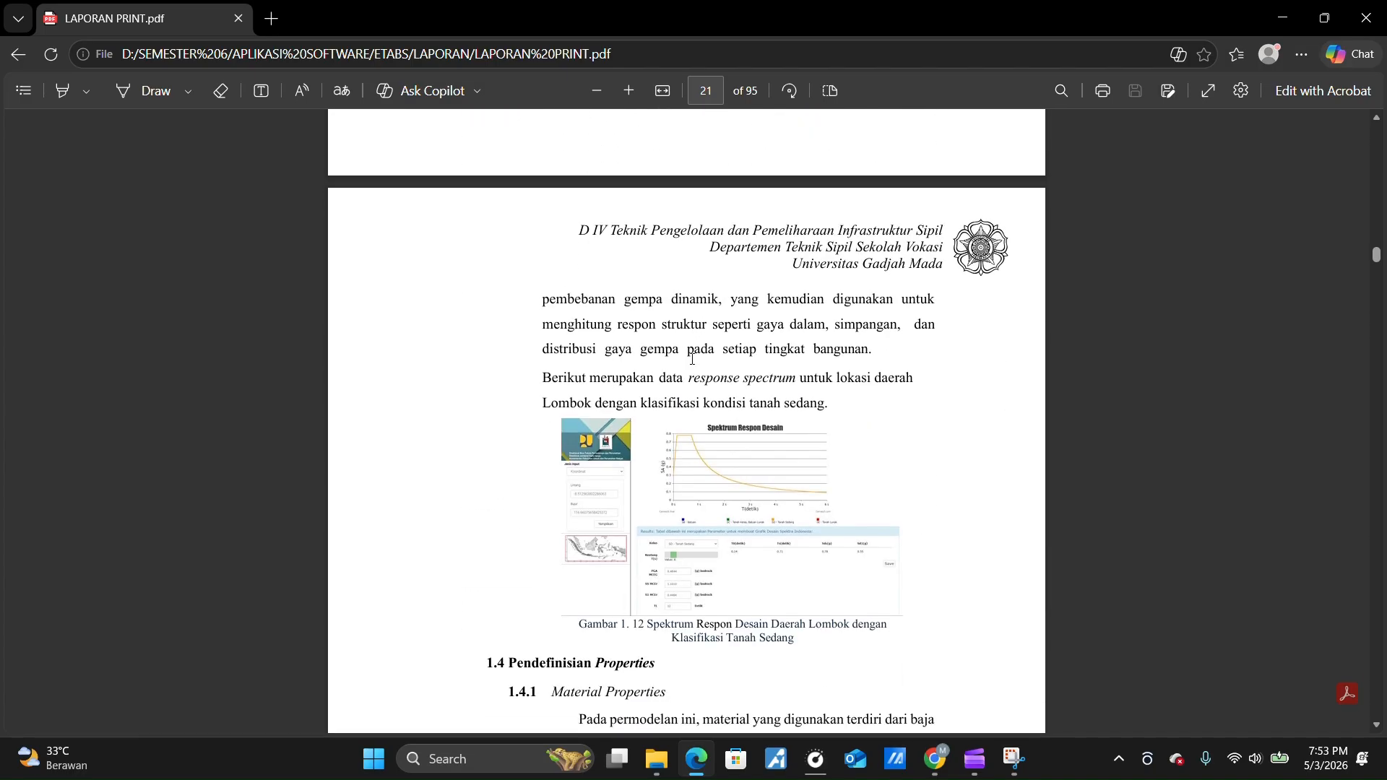
pyautogui.scroll(-3, 693, 359)
pyautogui.scroll(2, 692, 344)
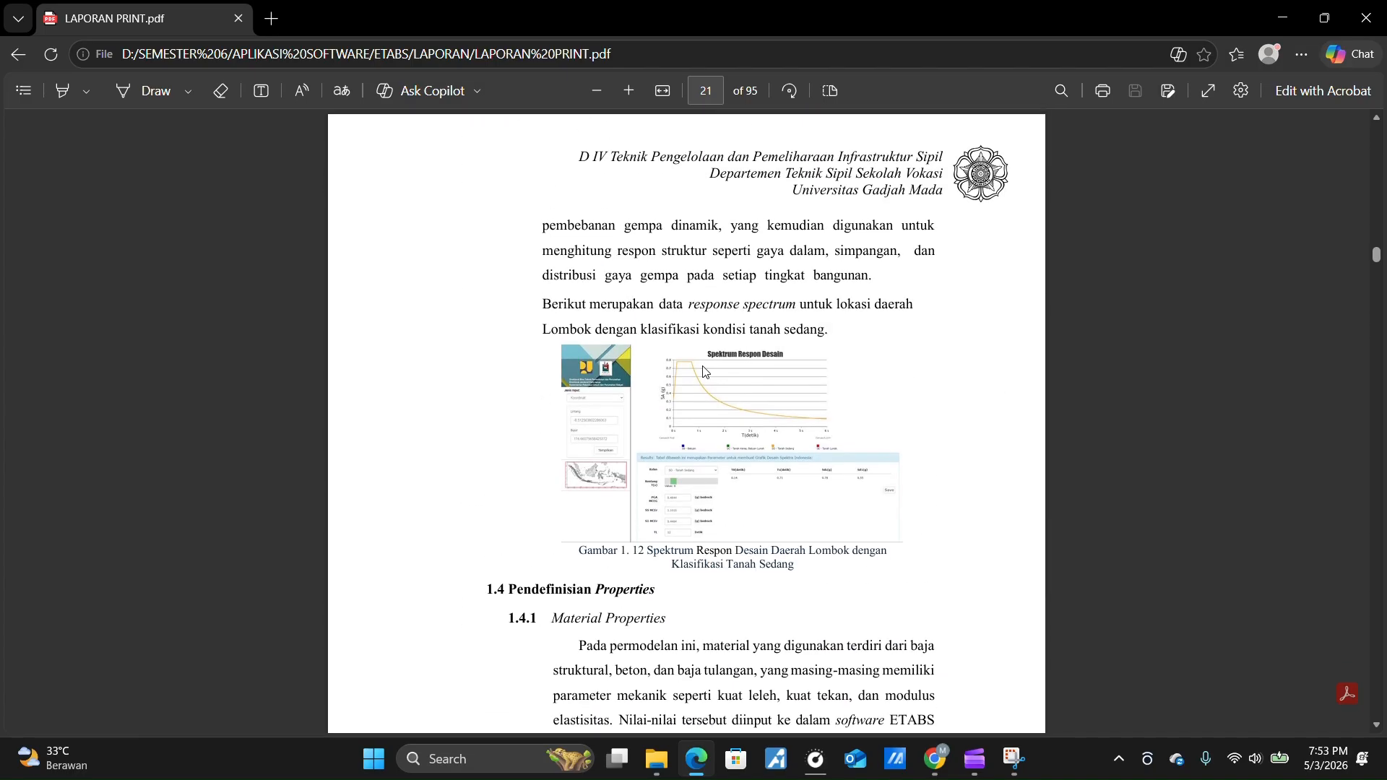
pyautogui.keyDown('ctrl'); pyautogui.scroll(5, 693, 348); pyautogui.keyUp('ctrl')
pyautogui.scroll(-2, 704, 372)
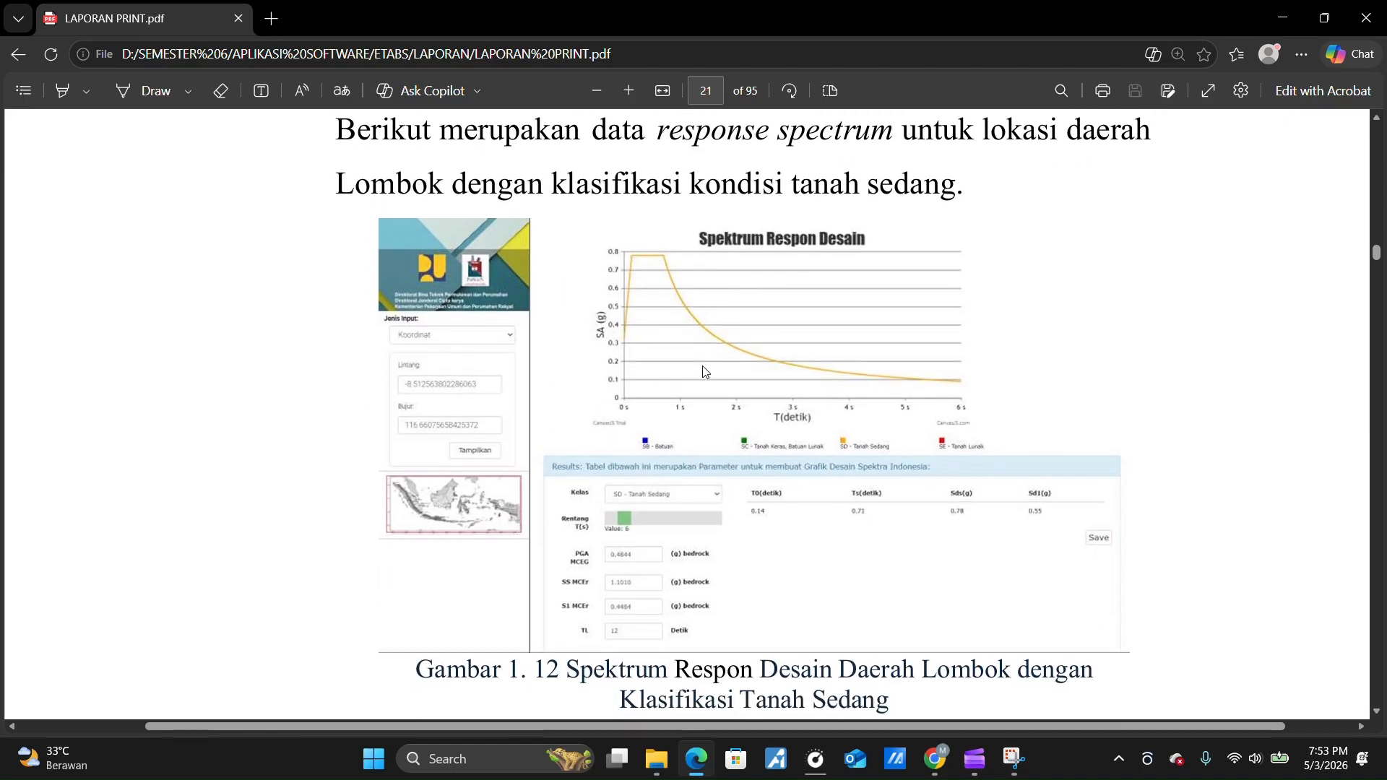
pyautogui.keyDown('ctrl'); pyautogui.scroll(-2, 691, 252); pyautogui.keyUp('ctrl')
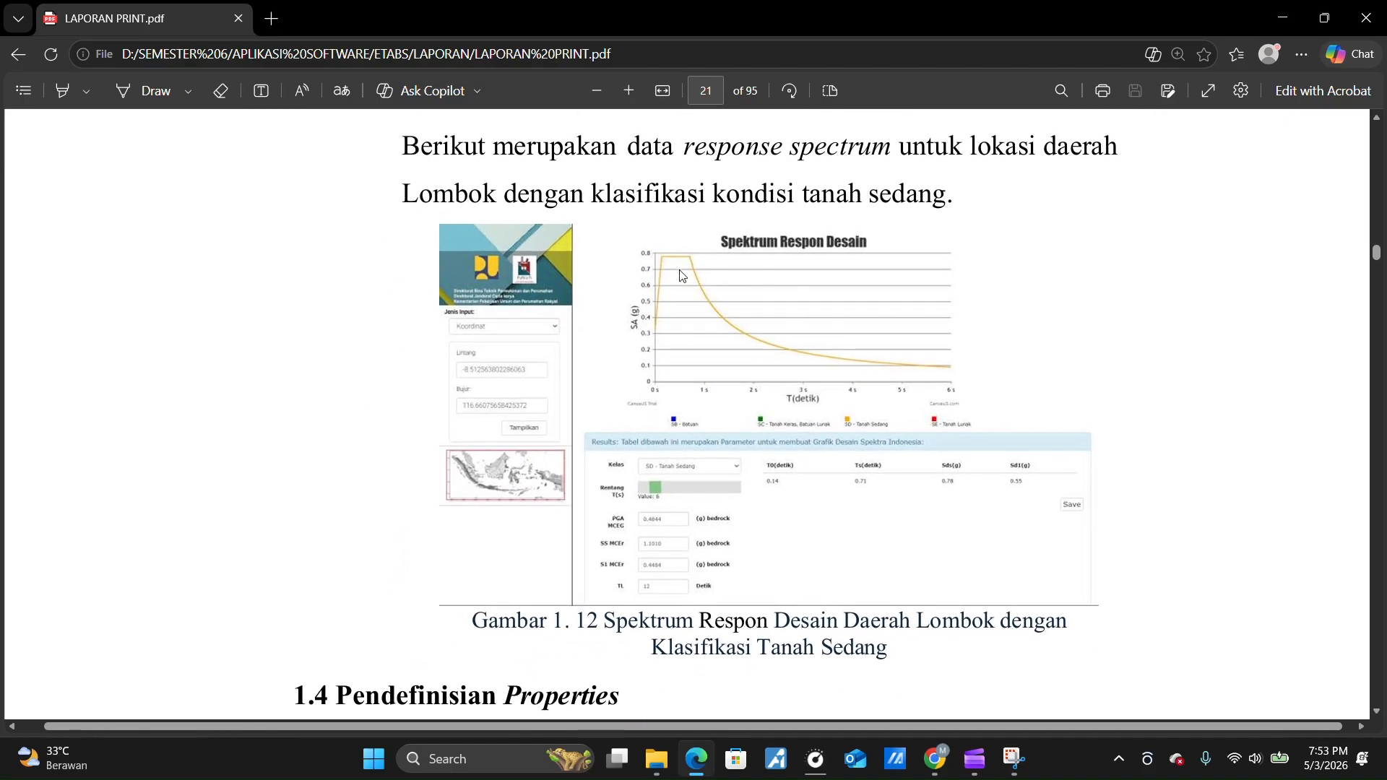
pyautogui.hscroll(1, 845, 343)
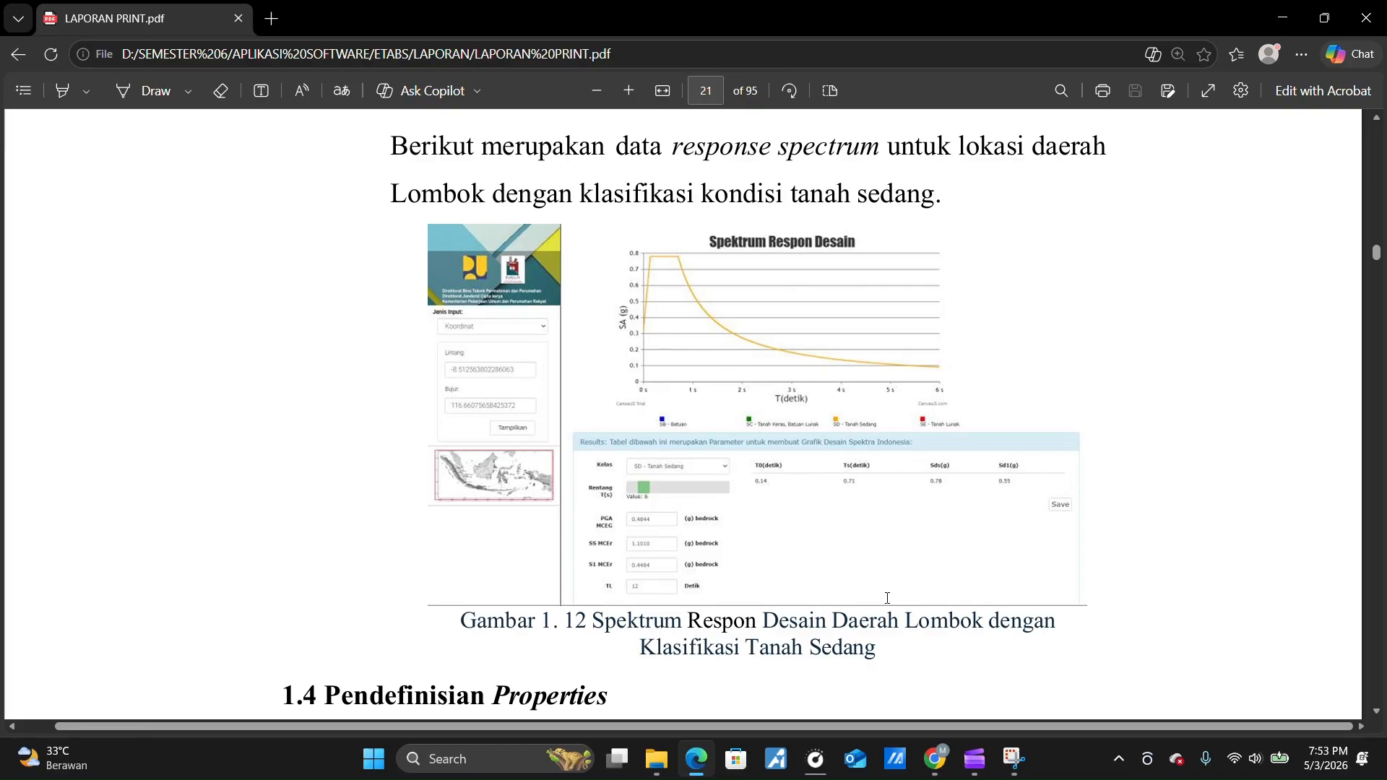
# Switch to the Desain Spektra Indonesia site in Chrome, return to its Google map and dismiss the map loading message
pyautogui.click(933, 756)
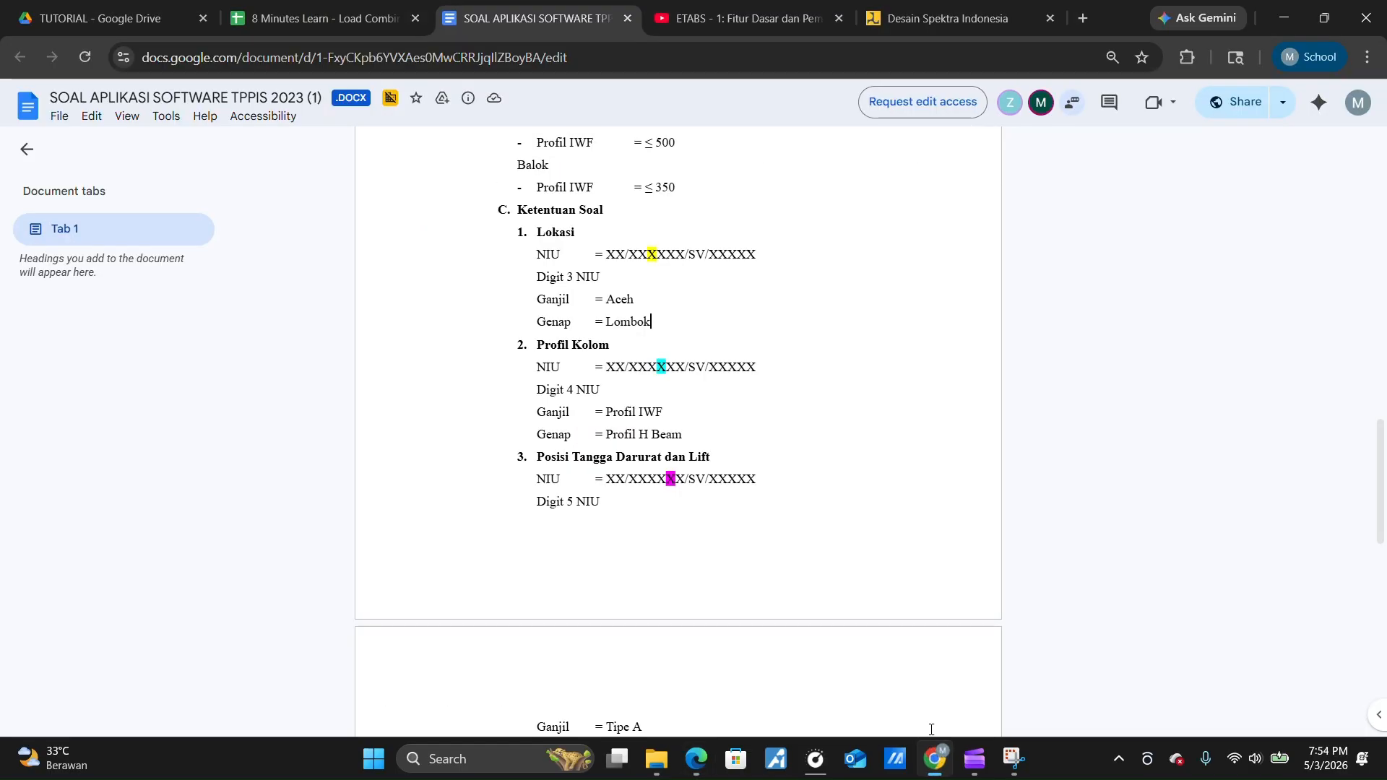
pyautogui.click(968, 15)
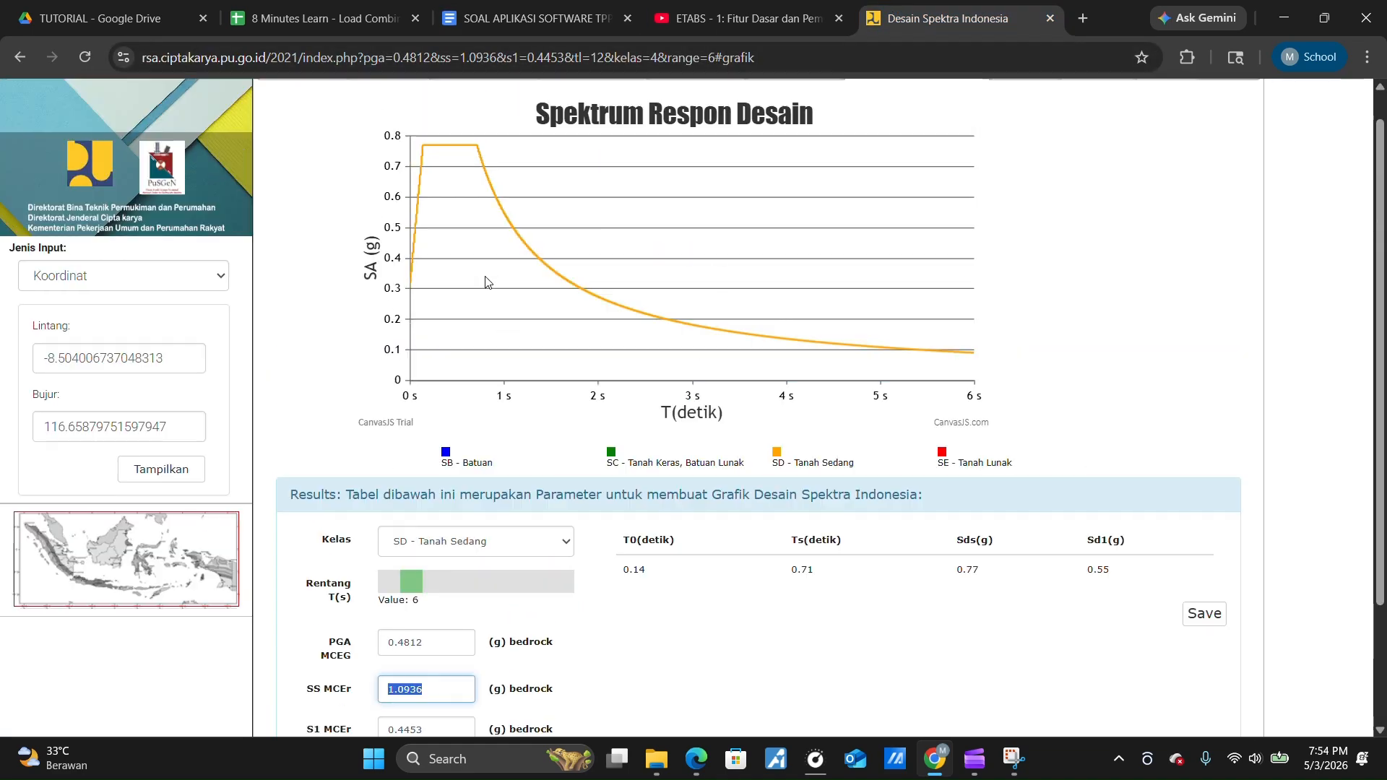
pyautogui.scroll(1, 485, 282)
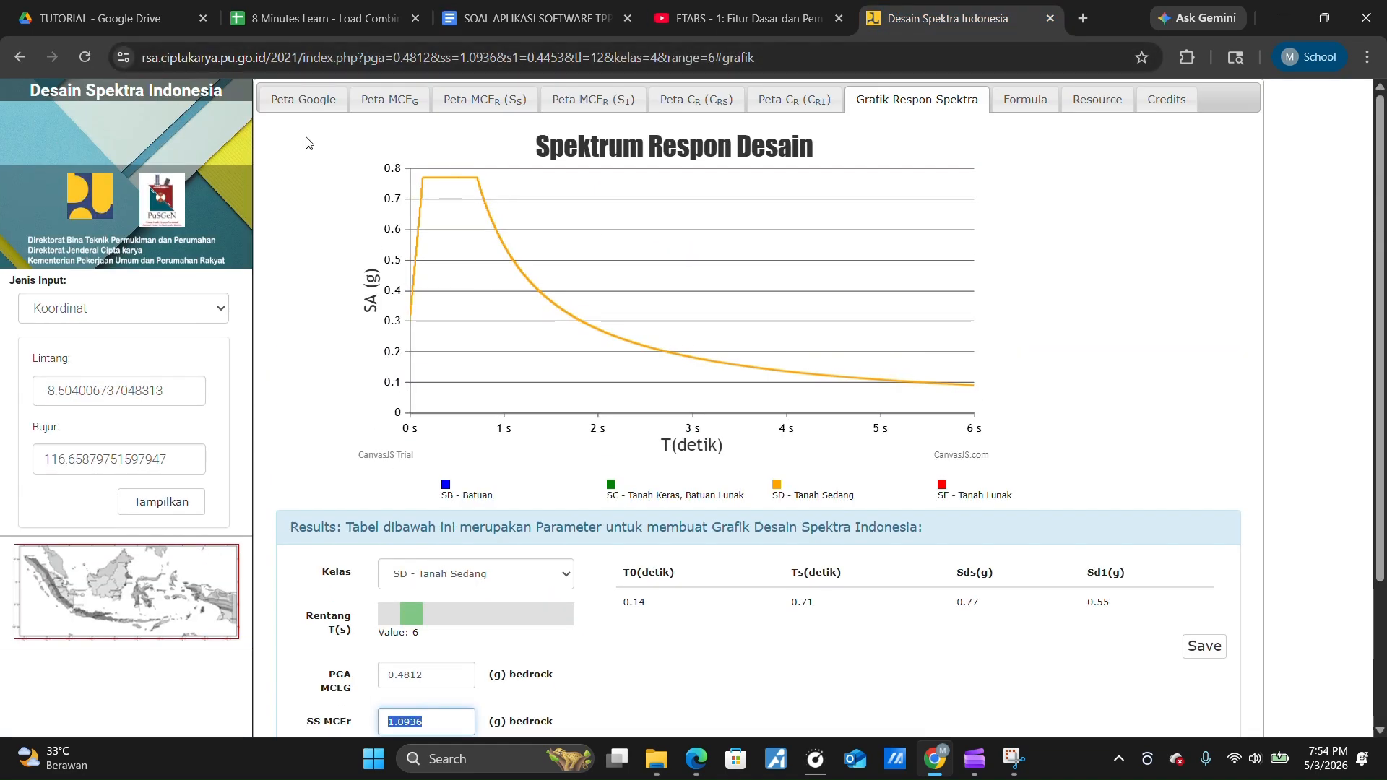
pyautogui.click(415, 153)
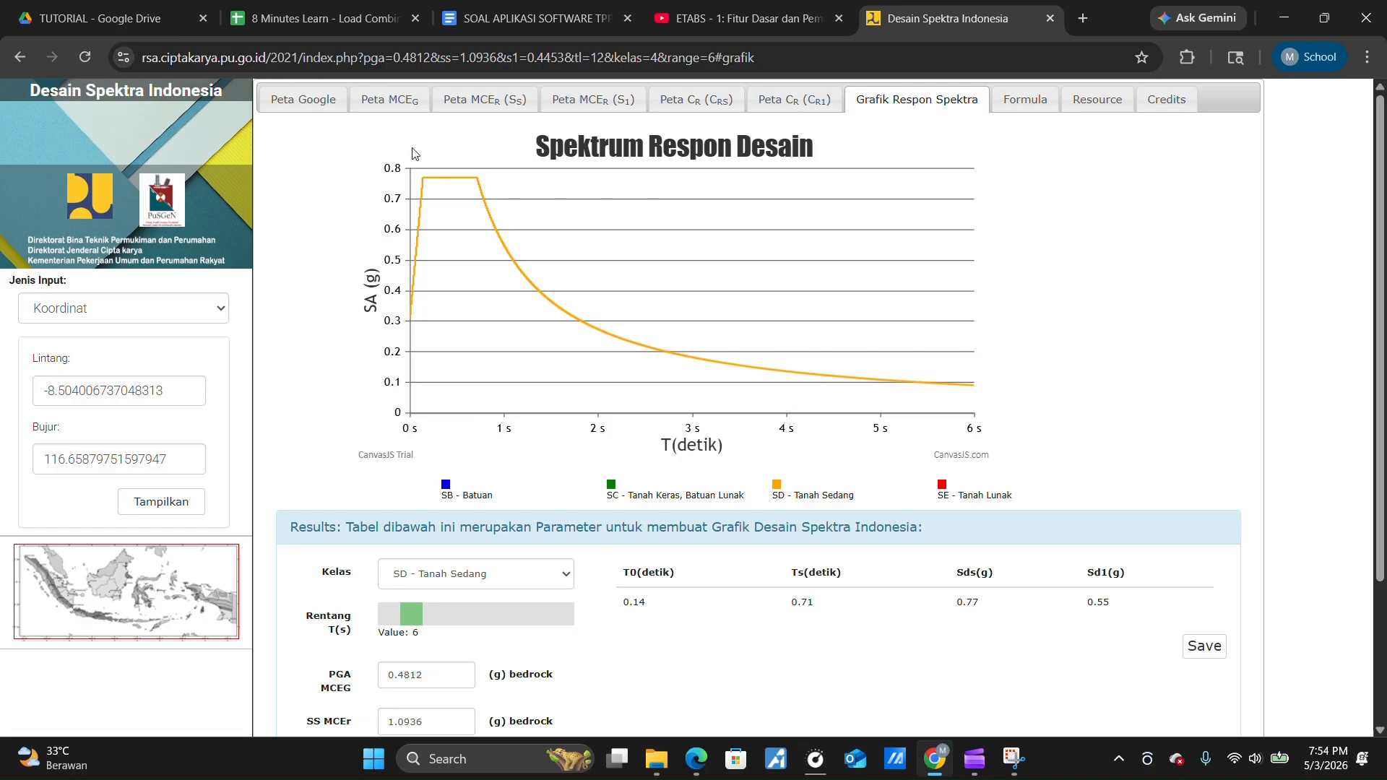
pyautogui.click(24, 56)
pyautogui.click(309, 282)
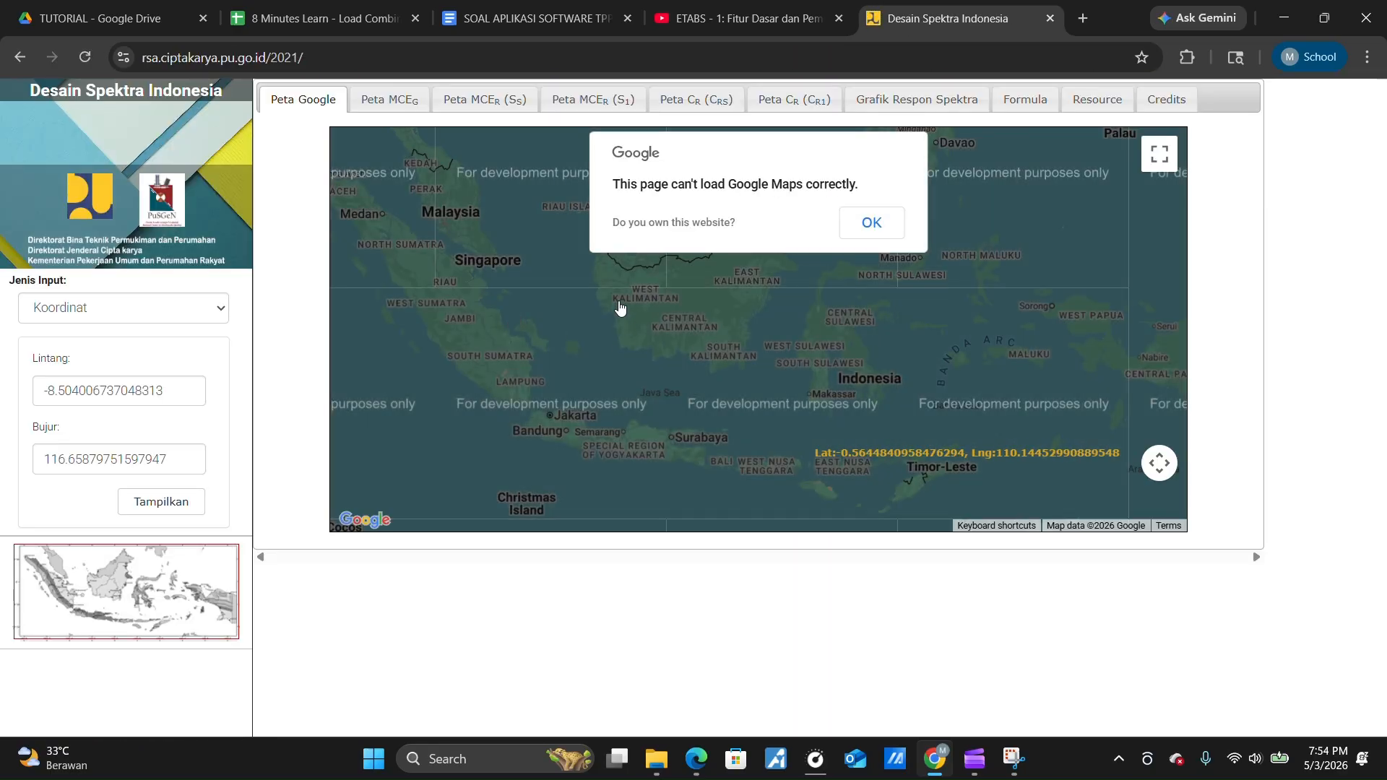
pyautogui.scroll(3, 641, 367)
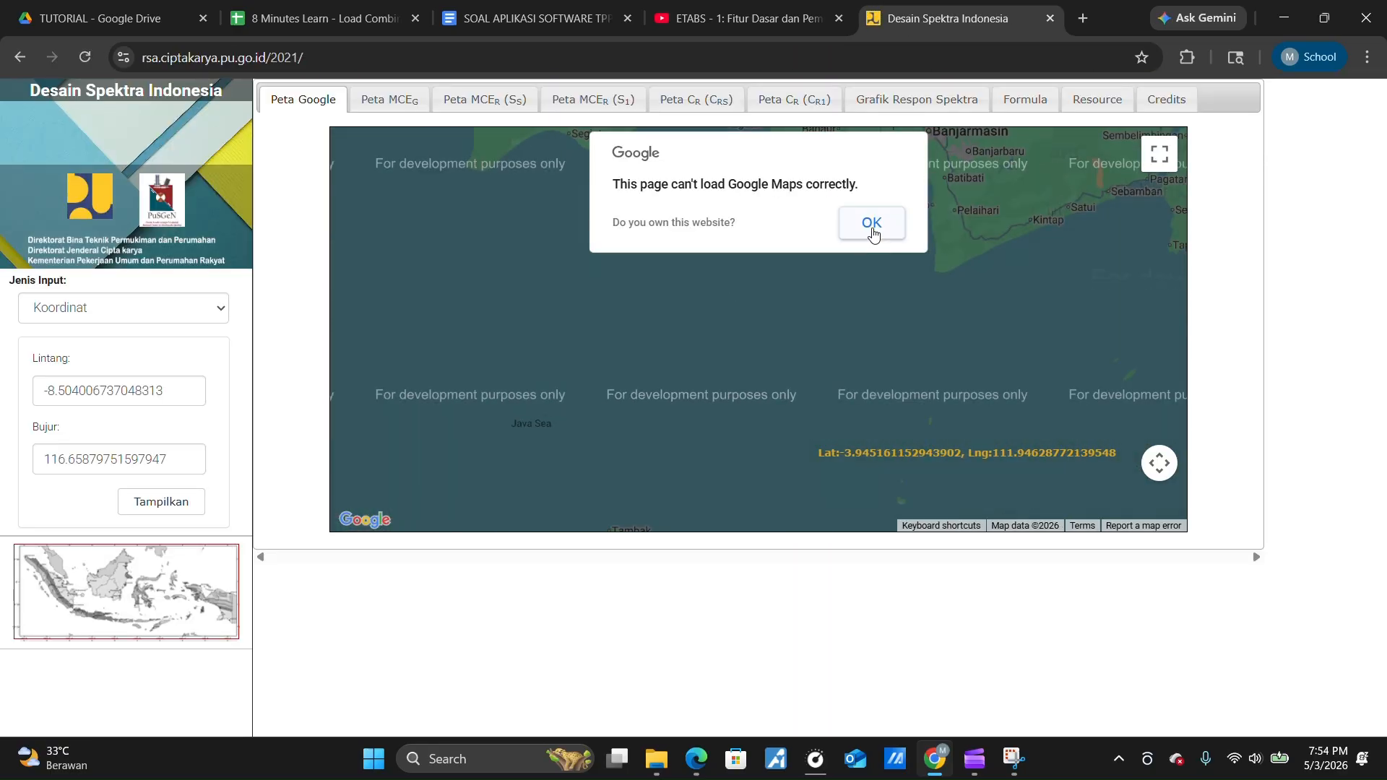
pyautogui.click(872, 224)
# Pick a location in eastern Lombok northwest of Pantai Duduk, at about latitude -8.4888 and longitude 116.6473
pyautogui.scroll(2, 700, 369)
pyautogui.moveTo(641, 465); pyautogui.dragTo(644, 285)
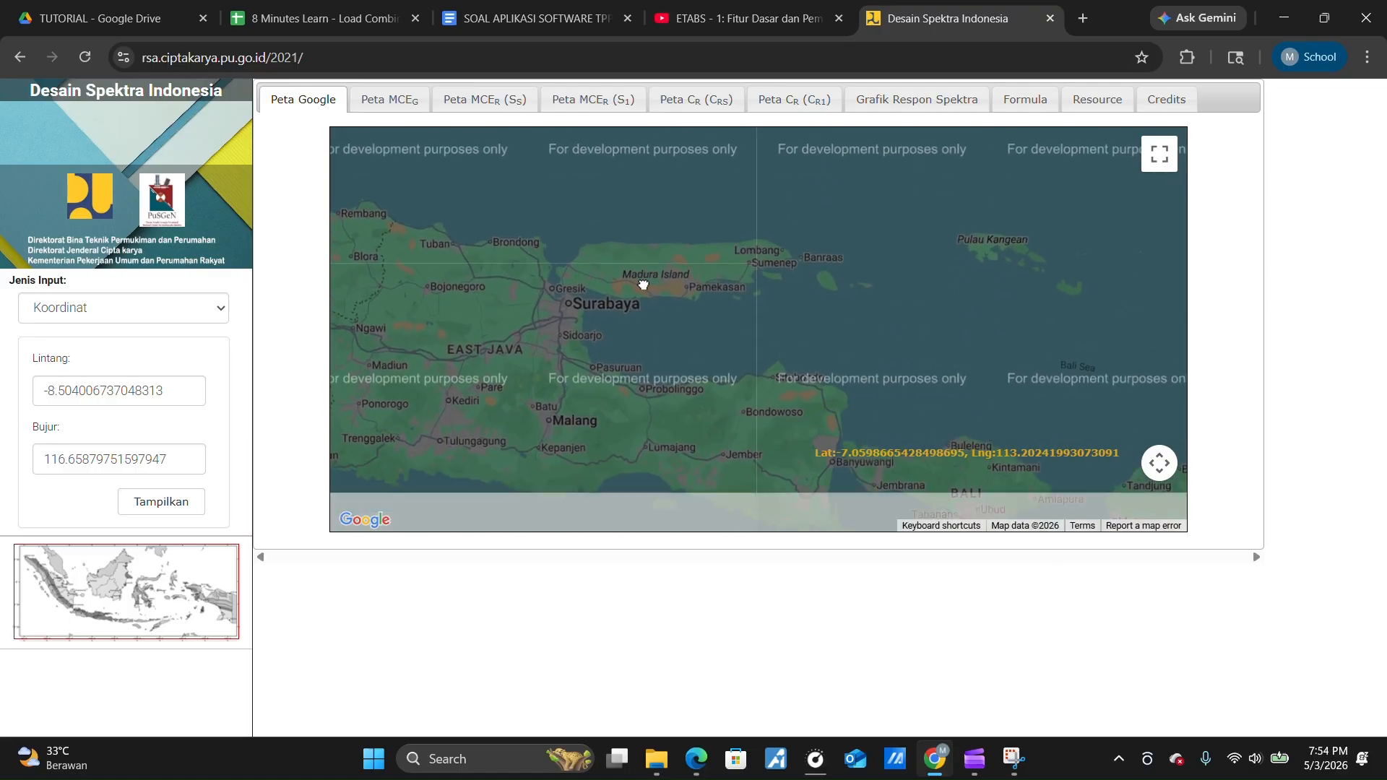
pyautogui.scroll(-1, 790, 349)
pyautogui.moveTo(790, 350); pyautogui.dragTo(452, 253)
pyautogui.scroll(3, 563, 354)
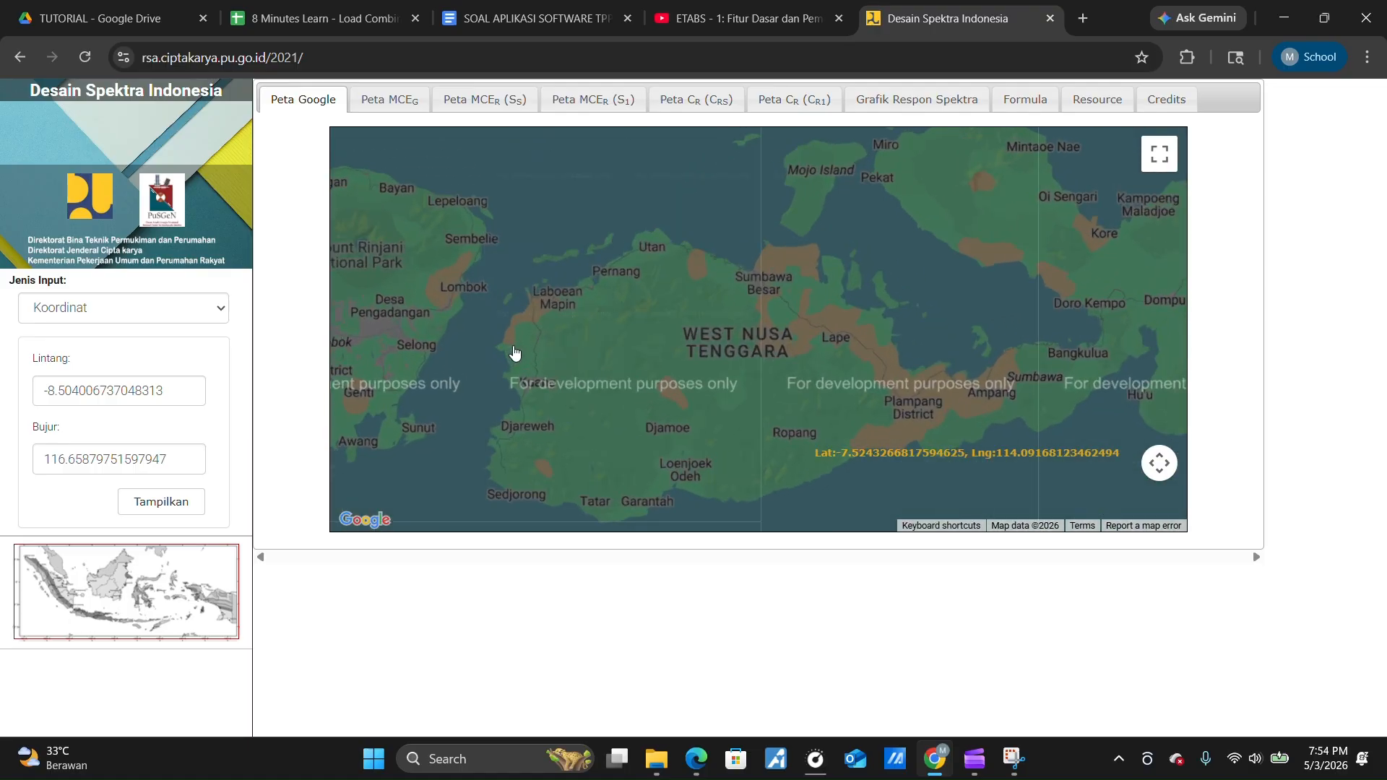
pyautogui.scroll(4, 514, 353)
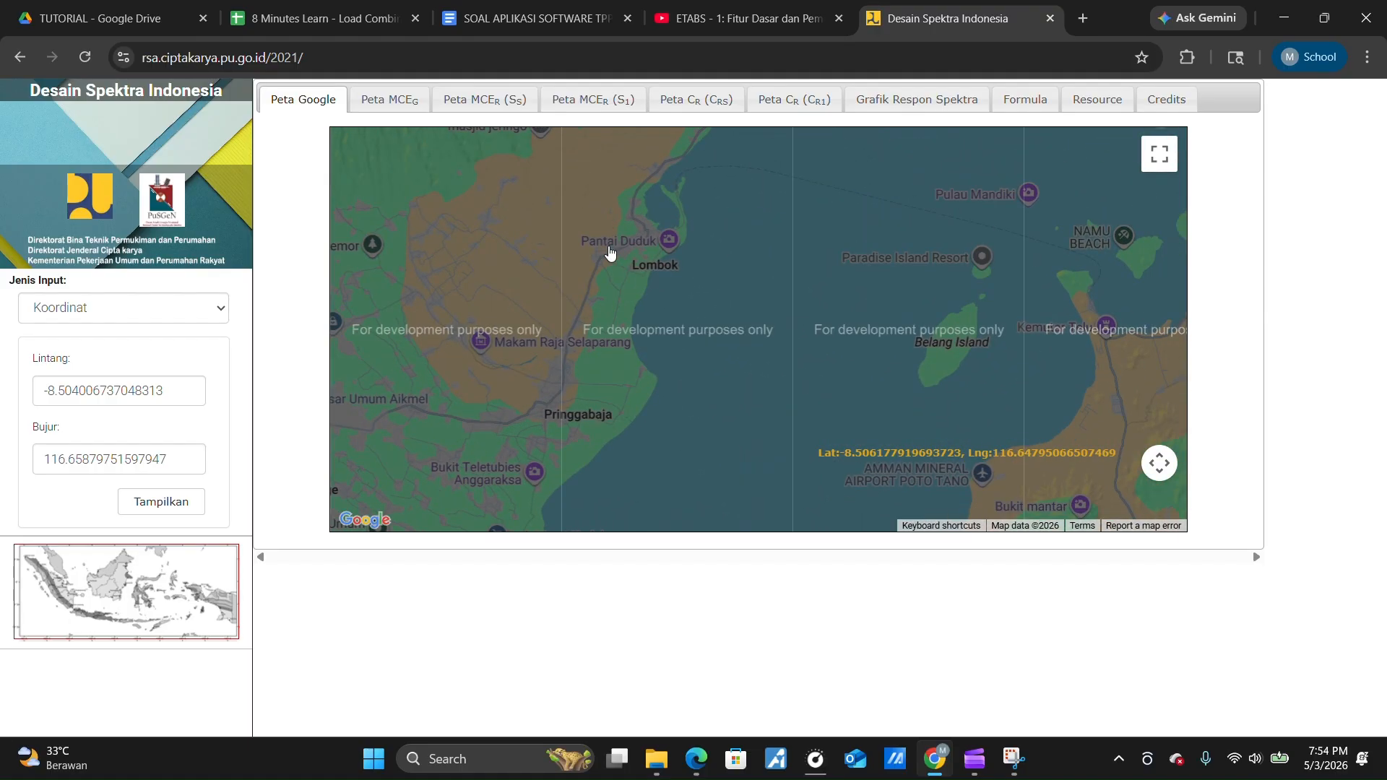
pyautogui.click(613, 257)
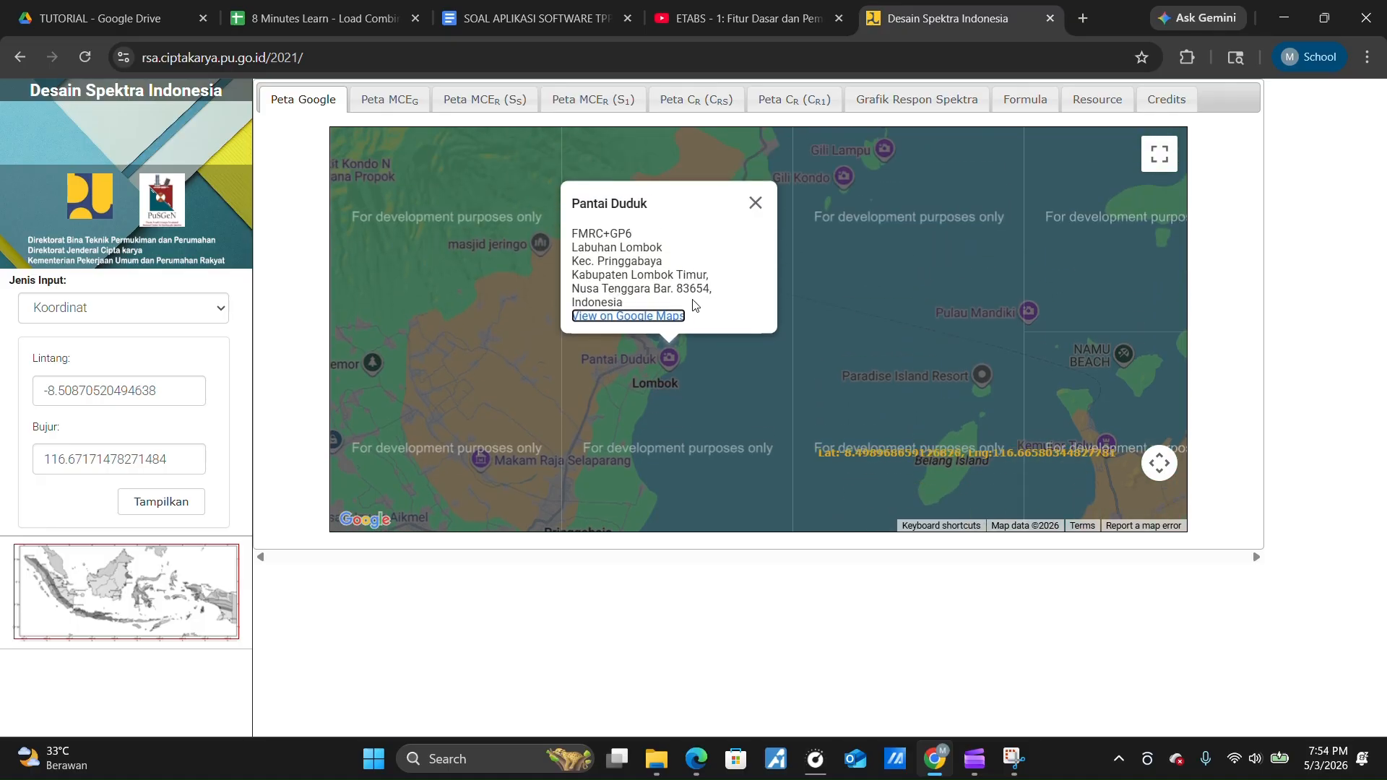
pyautogui.click(755, 203)
pyautogui.click(611, 331)
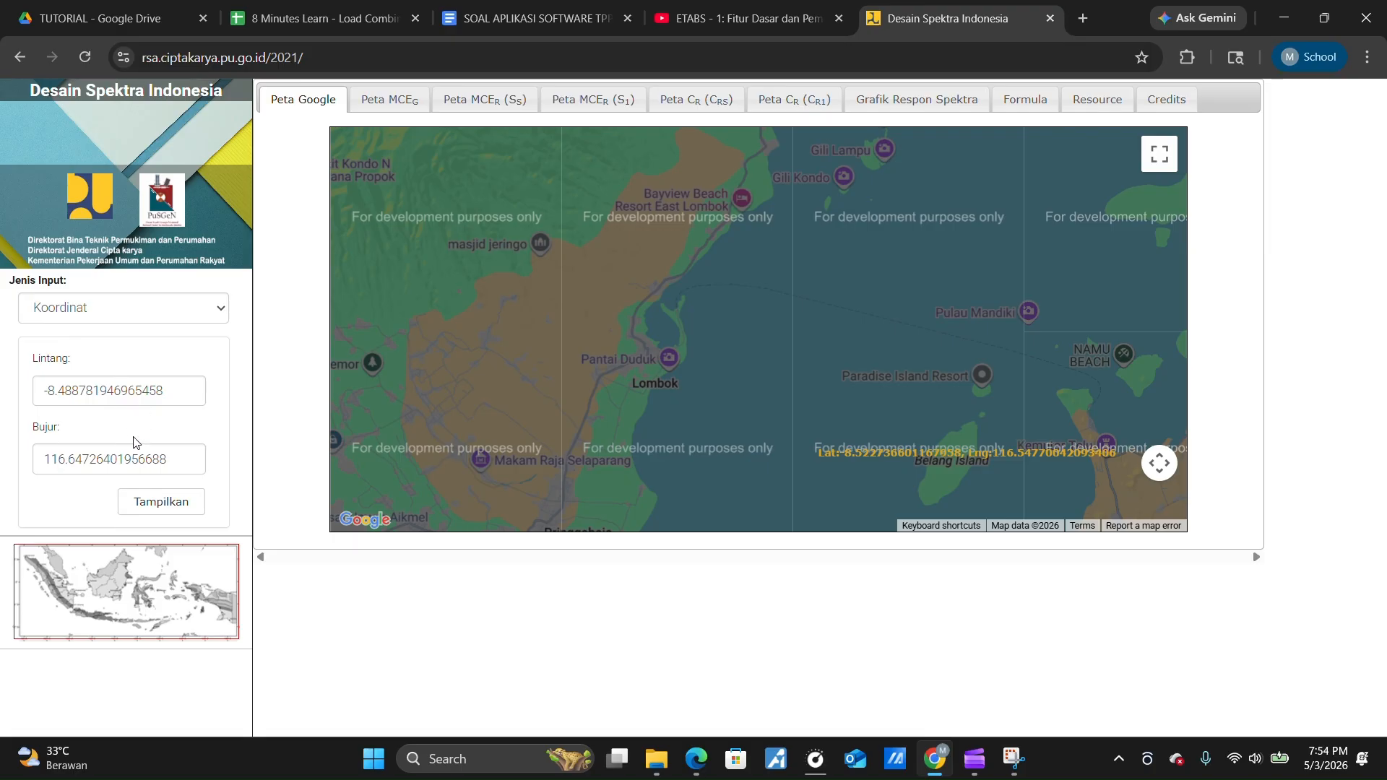
# Generate the design response spectrum for the picked coordinates and set the soil class to SD - Tanah Sedang
pyautogui.click(172, 502)
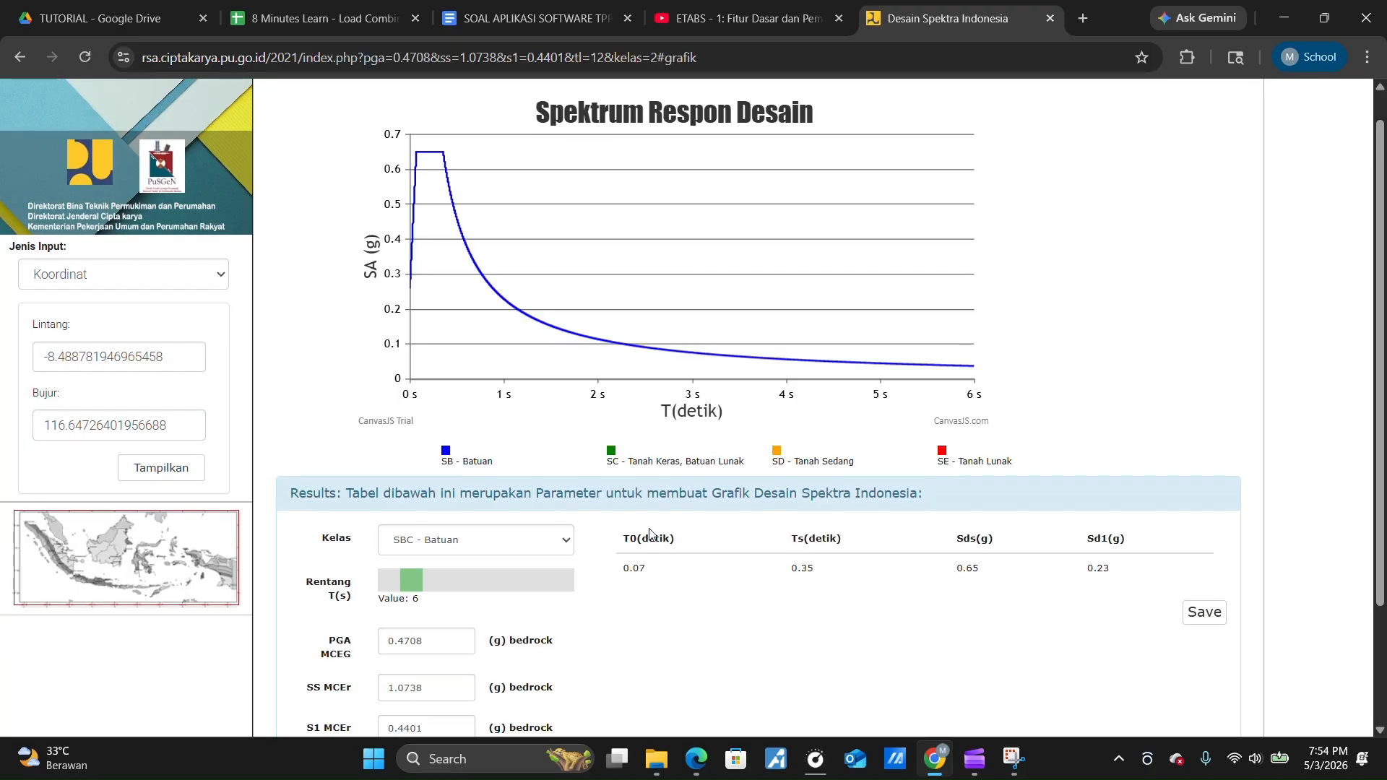
pyautogui.scroll(2, 629, 523)
pyautogui.scroll(-3, 627, 517)
pyautogui.scroll(3, 626, 515)
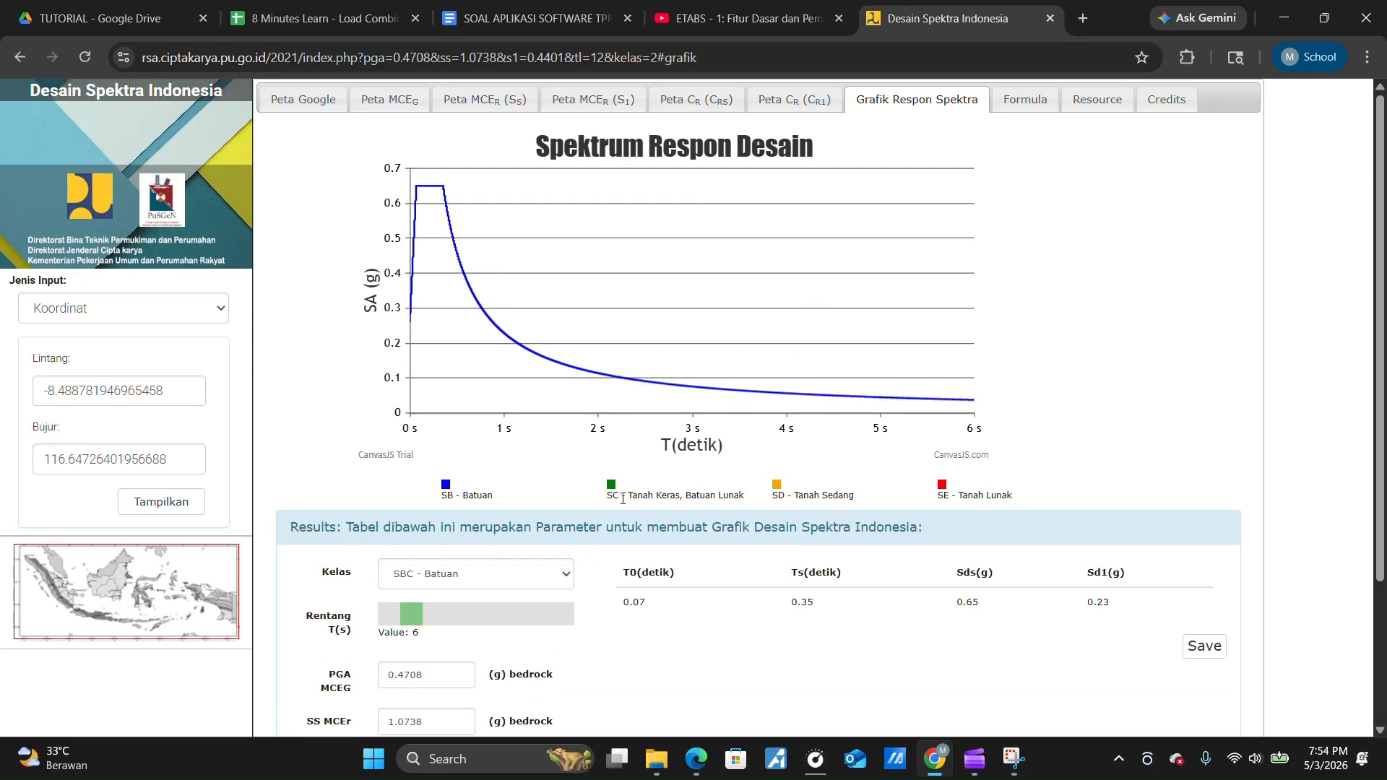
pyautogui.scroll(-1, 622, 498)
pyautogui.scroll(-2, 622, 497)
pyautogui.click(498, 388)
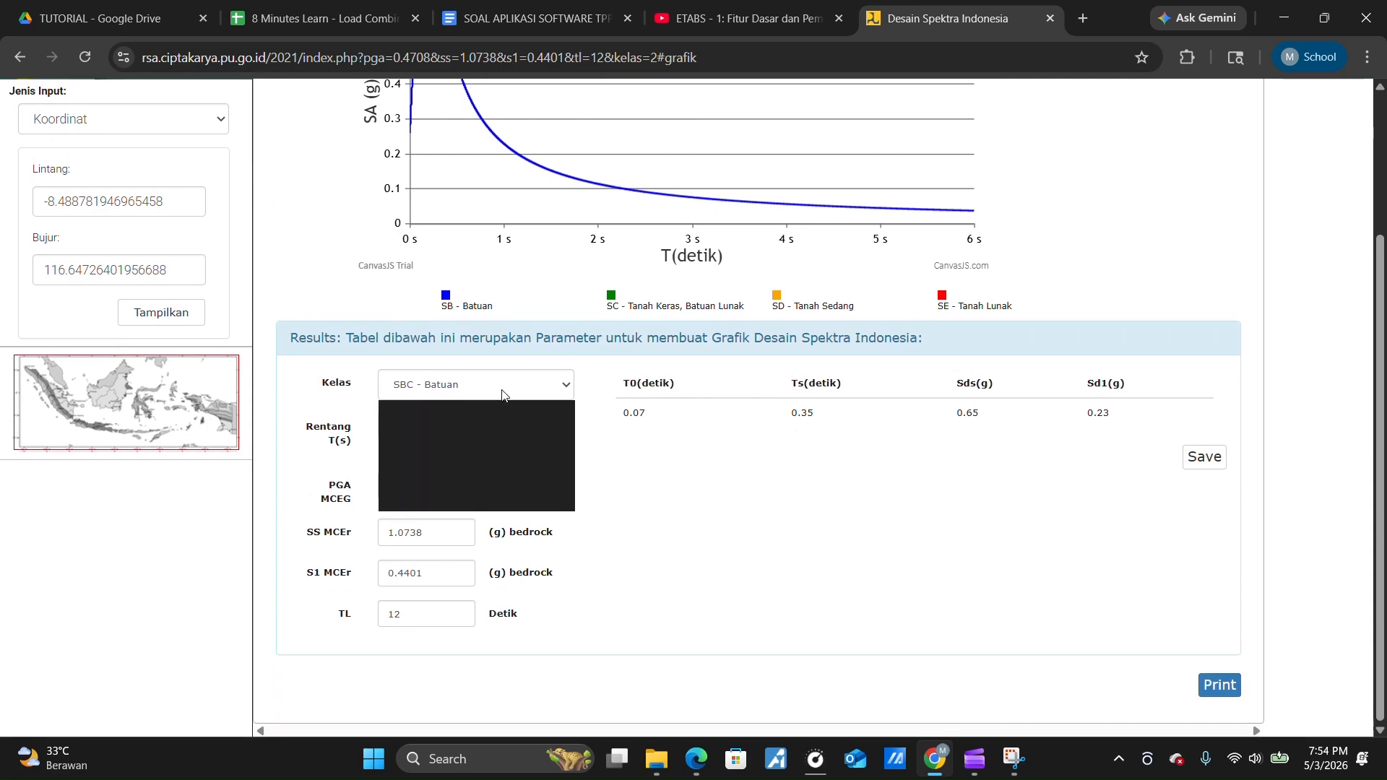
pyautogui.click(435, 476)
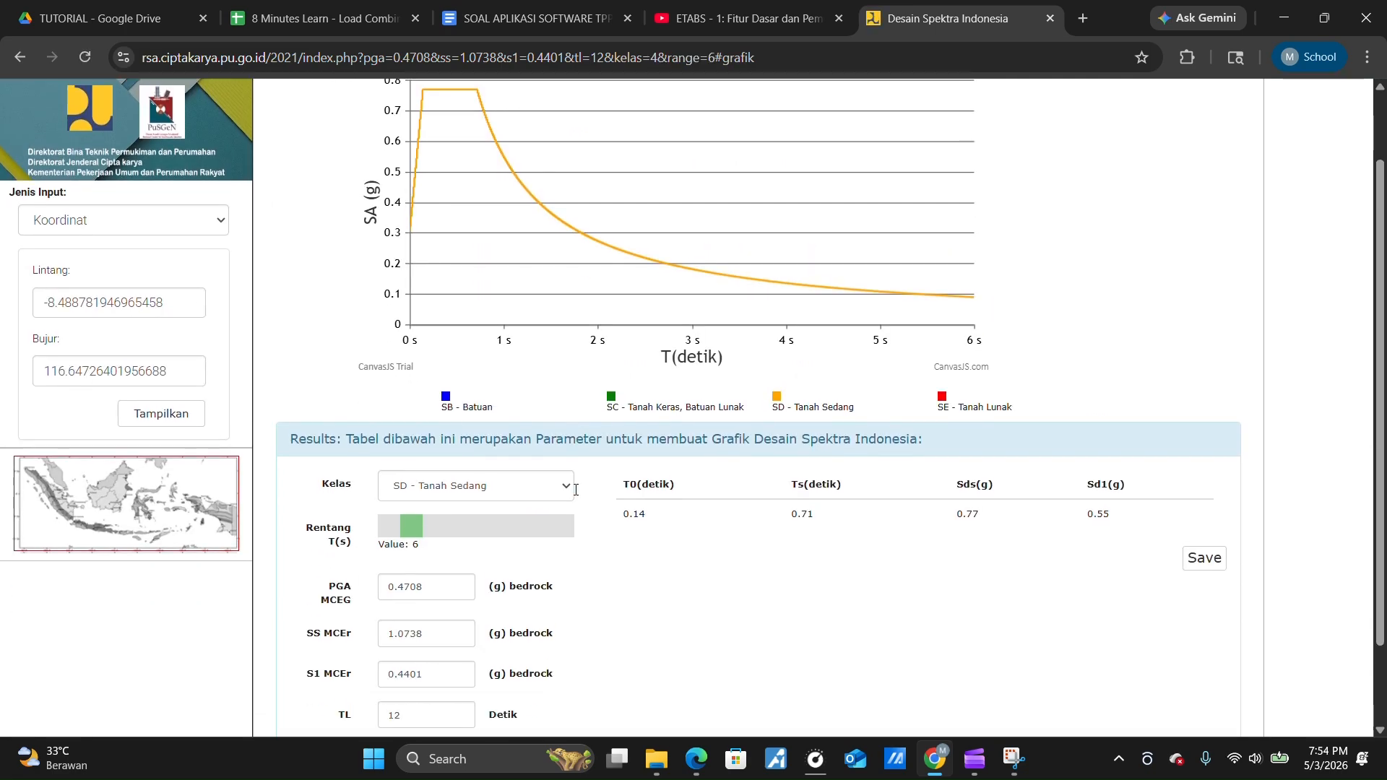
# Examine the design response spectrum curve and the T0, Ts, Sds and Sd1 parameters for SD - Tanah Sedang
pyautogui.scroll(1, 578, 496)
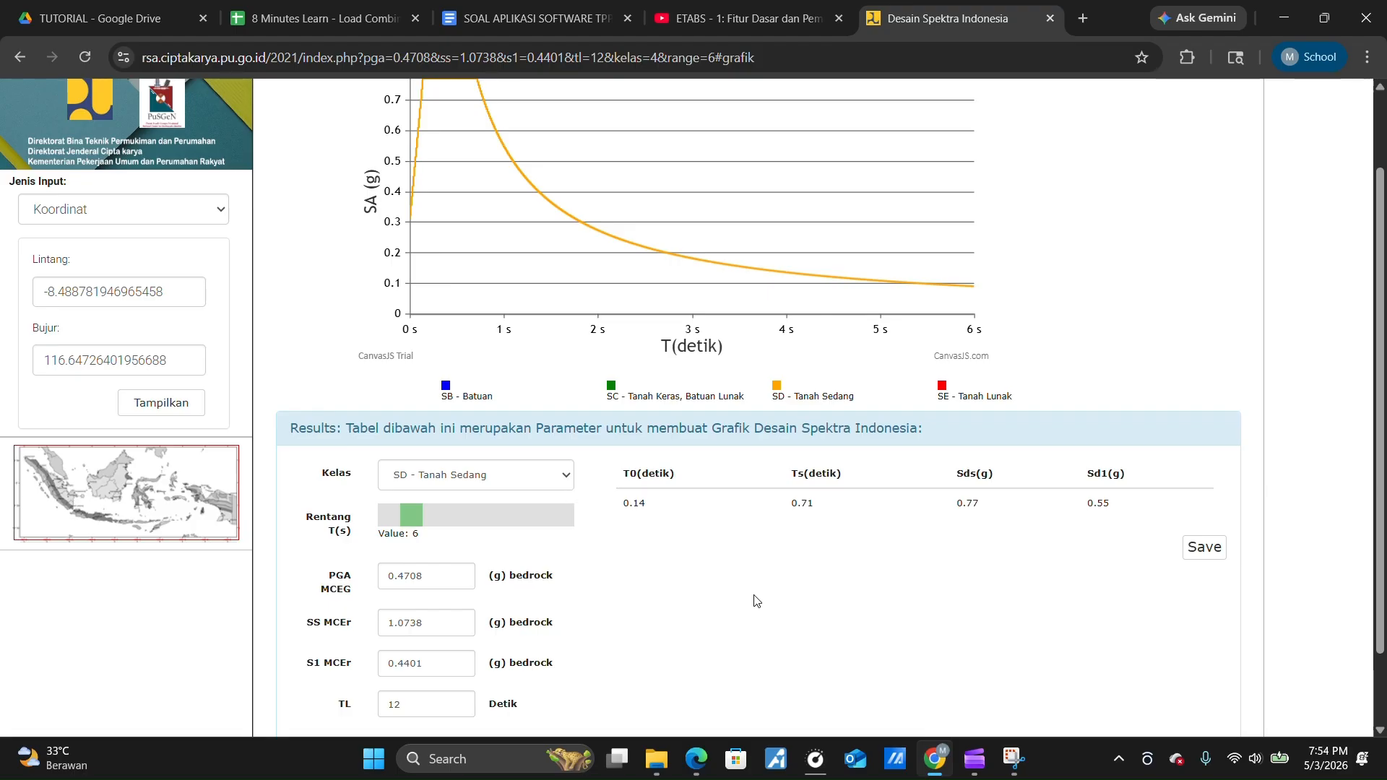
pyautogui.scroll(1, 755, 607)
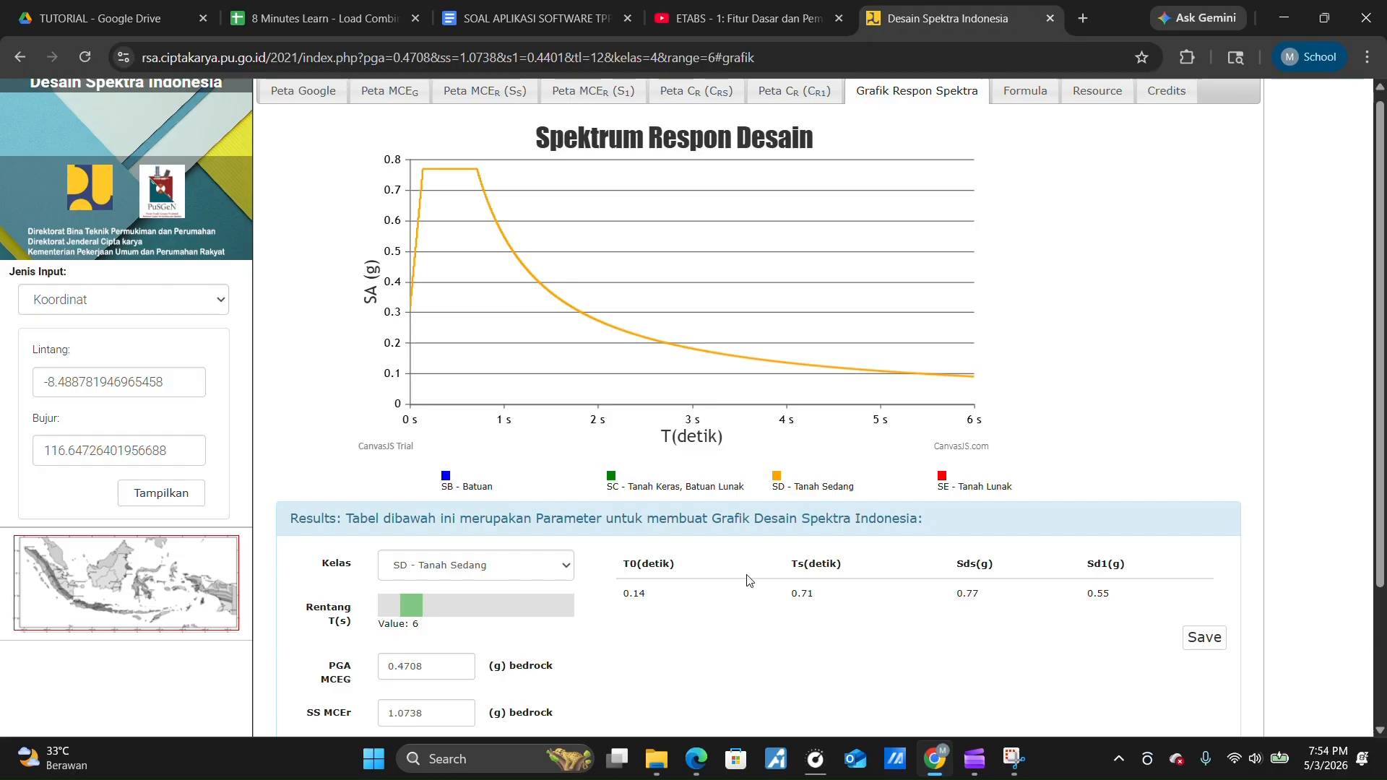
pyautogui.scroll(-2, 748, 580)
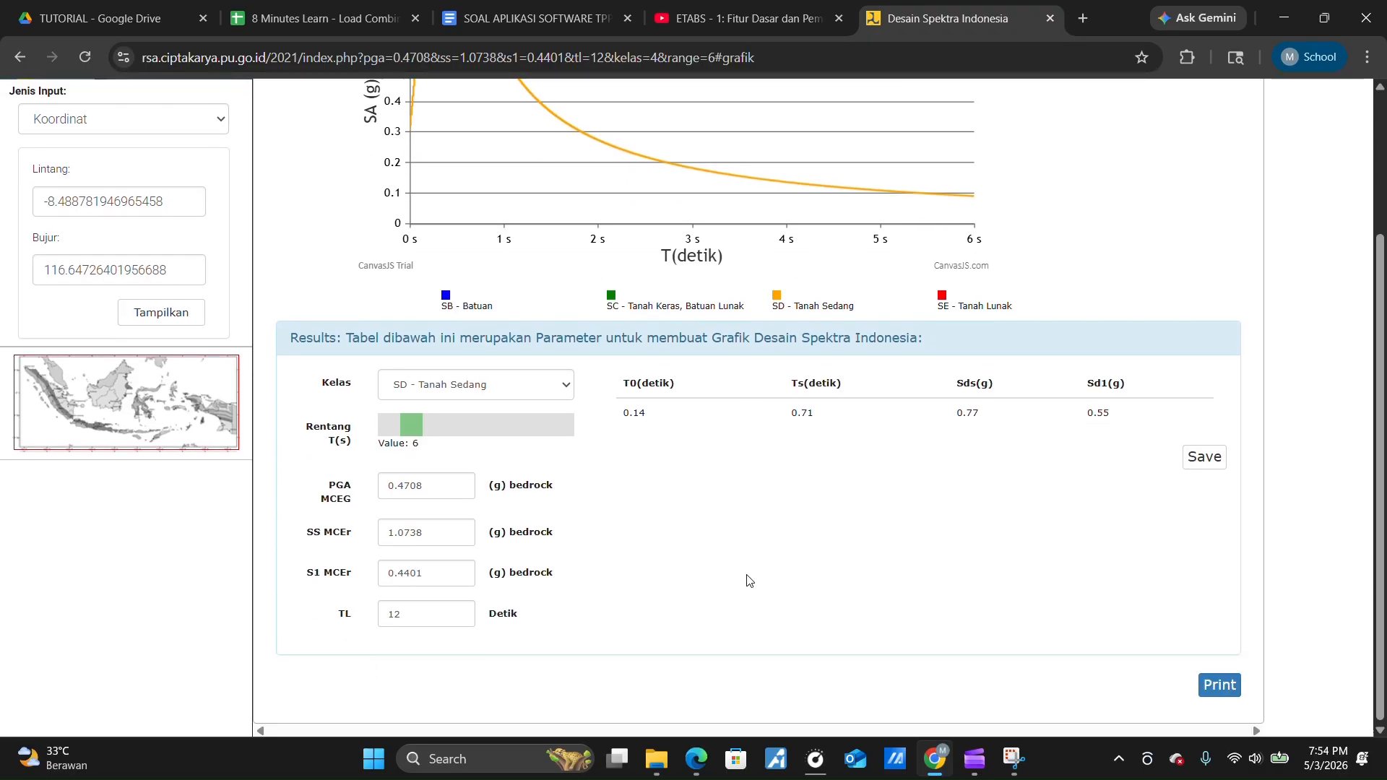
pyautogui.scroll(1, 748, 581)
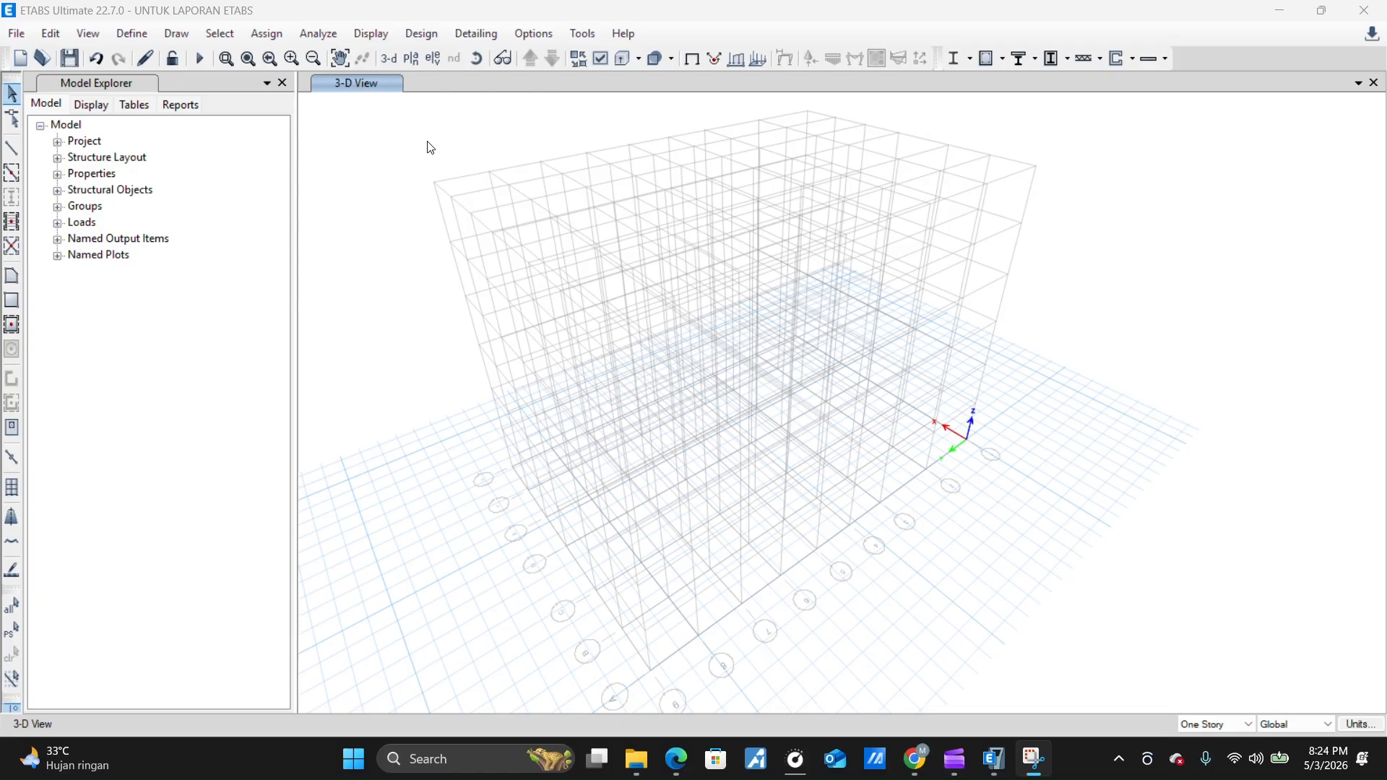
# In the ETABS model, review the X and Y grid ordinates of grid system G1 and accept the grid data
pyautogui.moveTo(437, 149); pyautogui.dragTo(459, 158, button='middle')
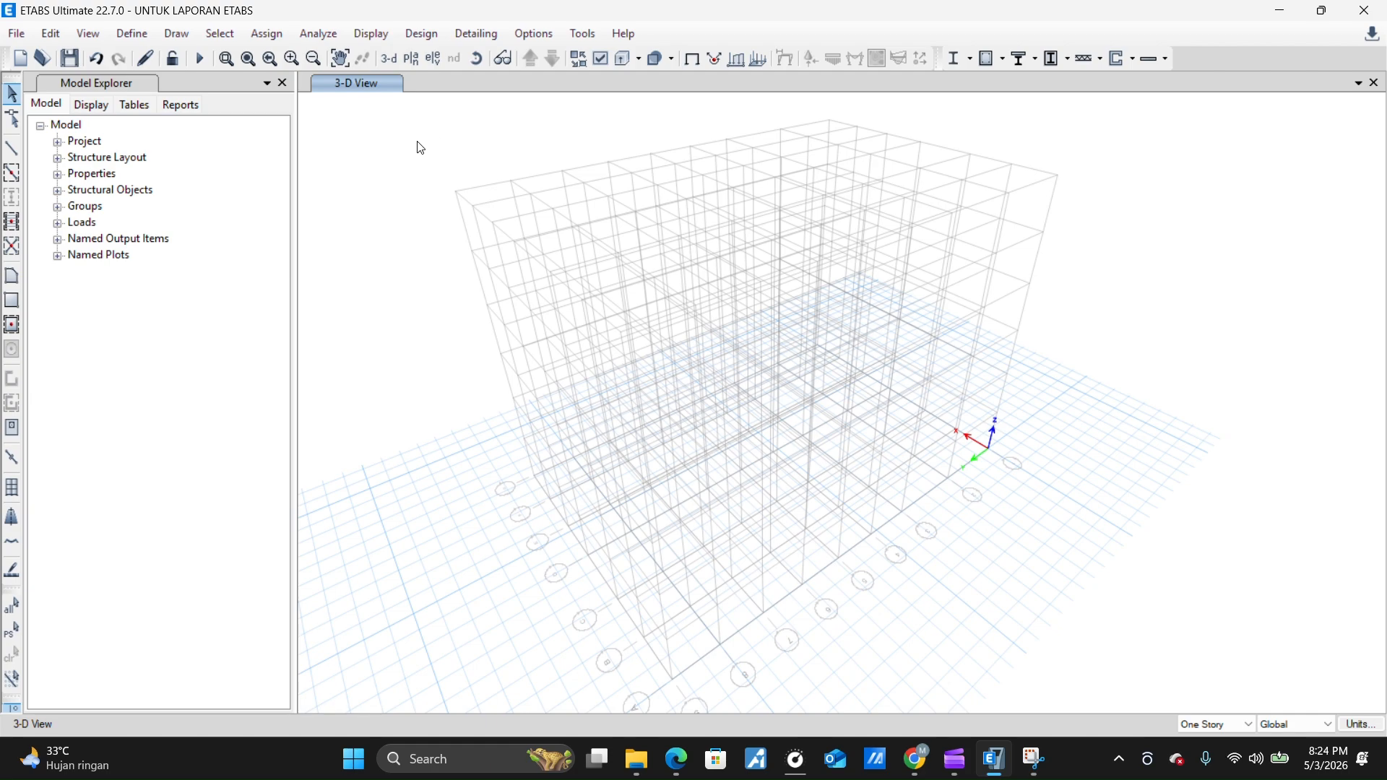
pyautogui.rightClick(420, 144)
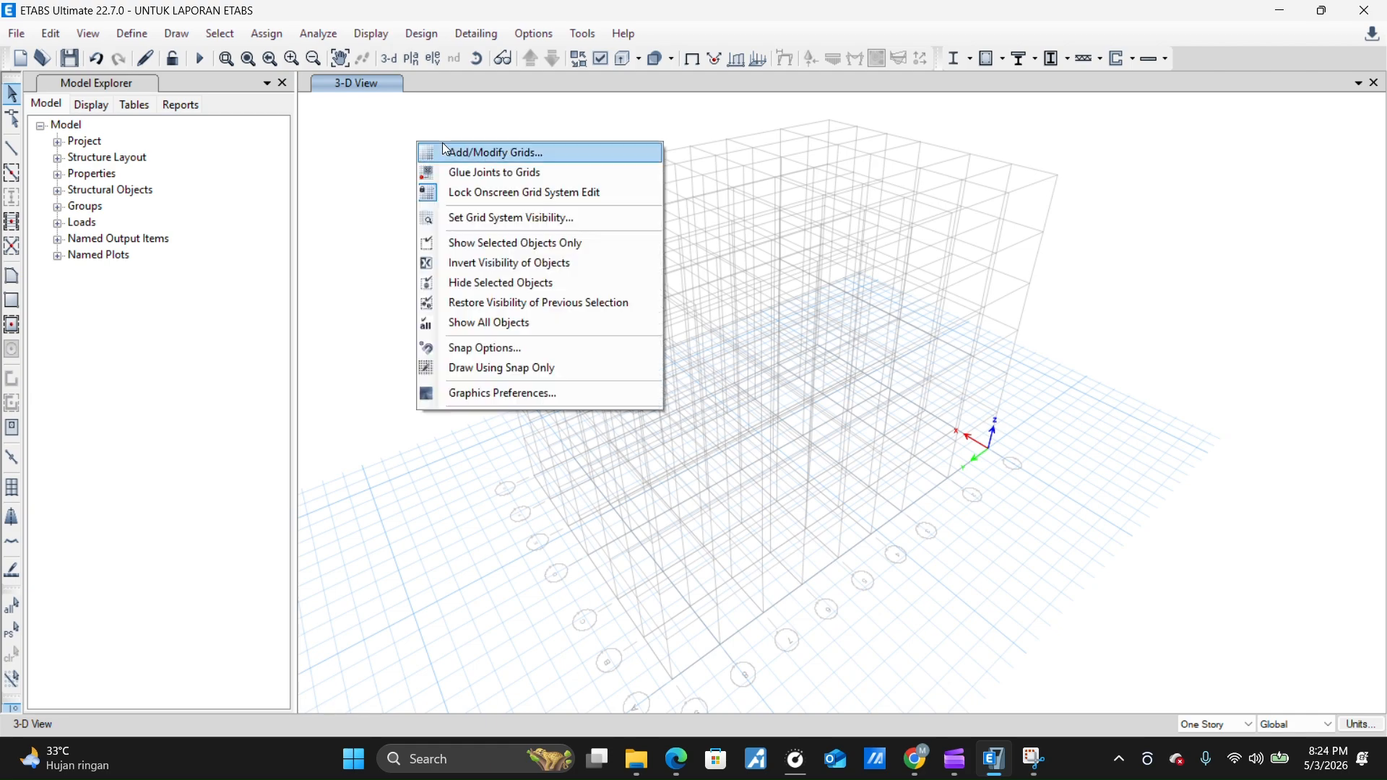
pyautogui.click(485, 153)
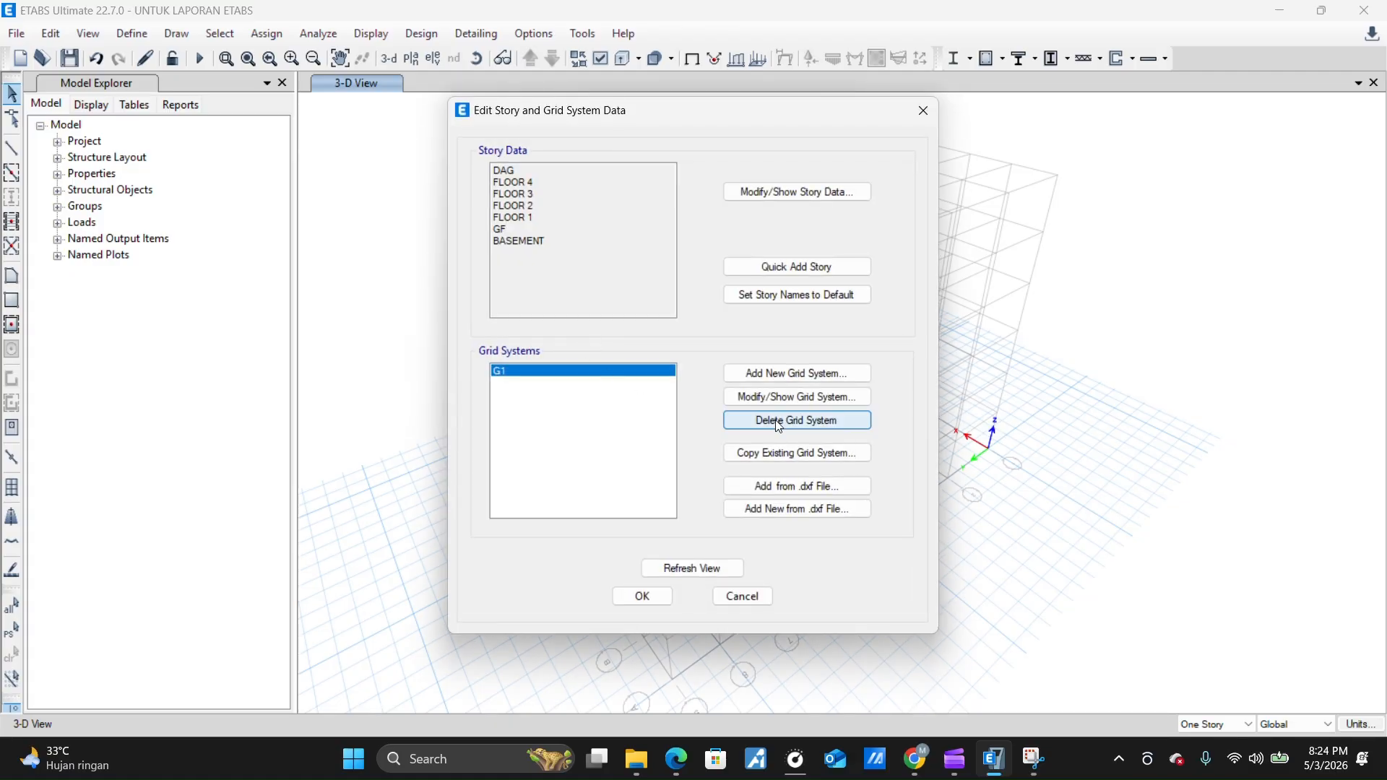
pyautogui.click(778, 403)
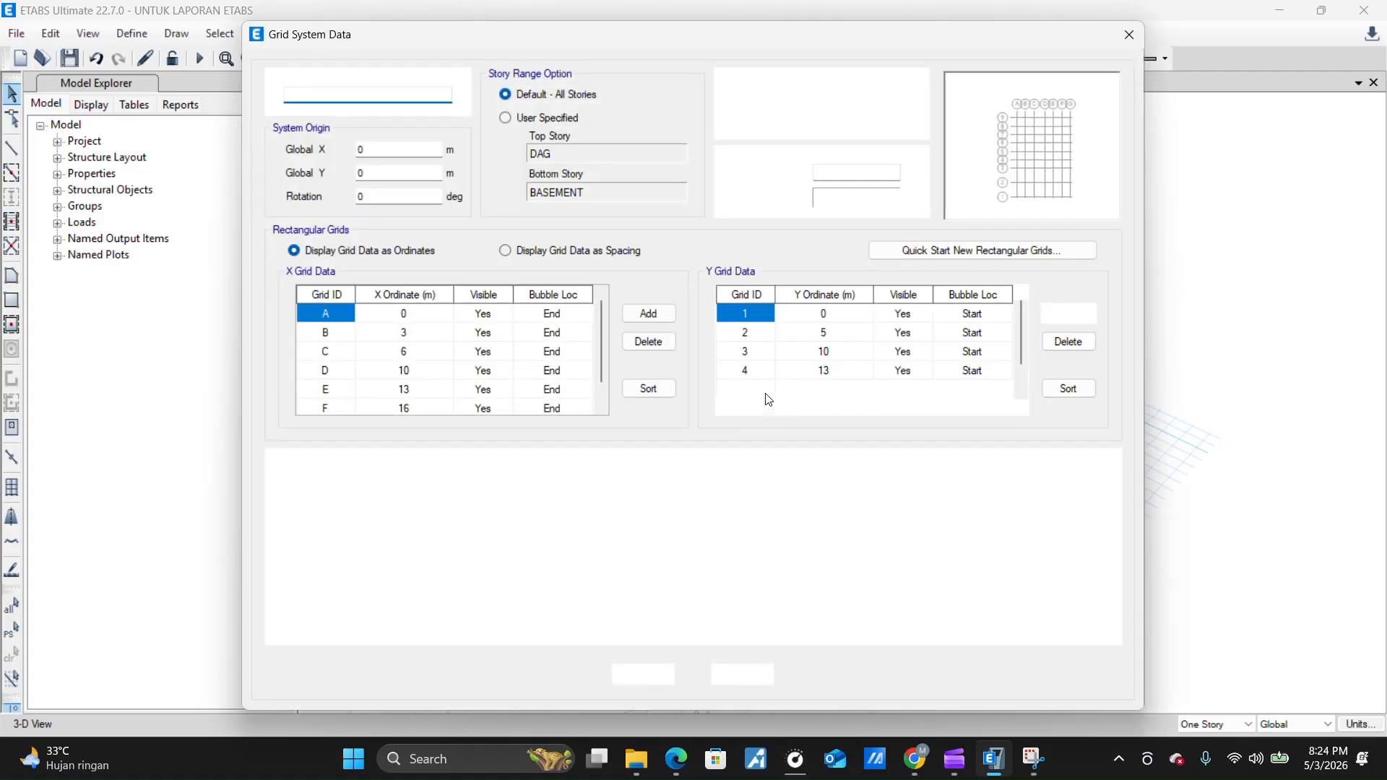
pyautogui.moveTo(434, 315); pyautogui.dragTo(409, 409)
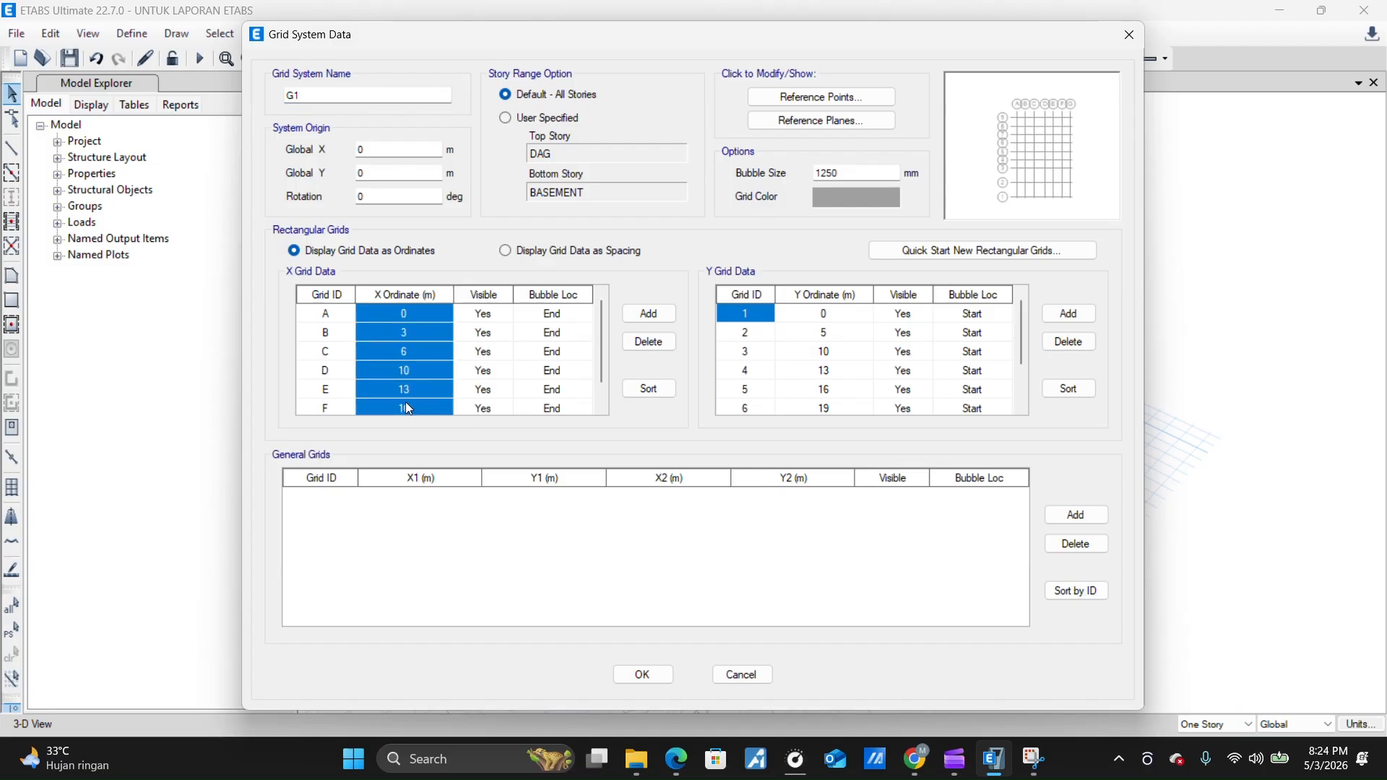
pyautogui.moveTo(823, 314); pyautogui.dragTo(826, 427)
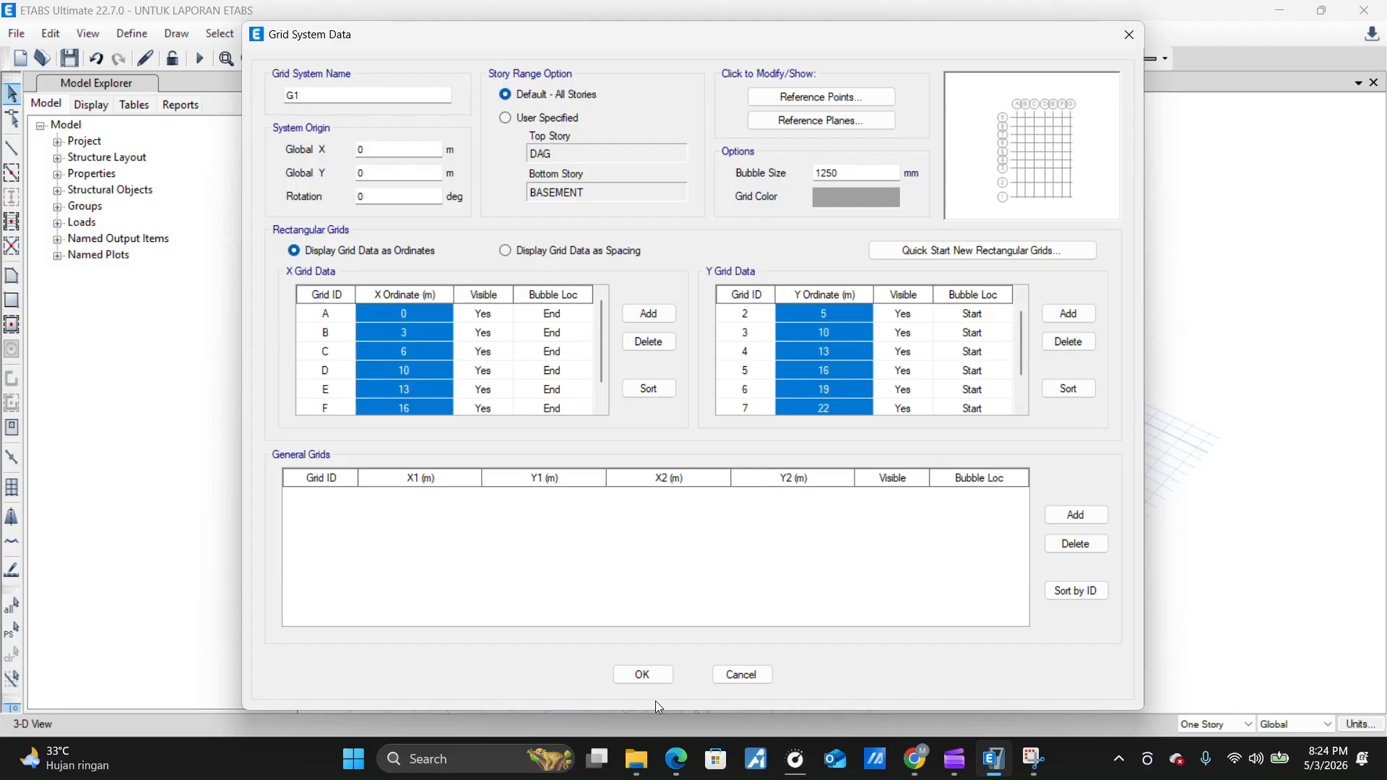
pyautogui.click(644, 675)
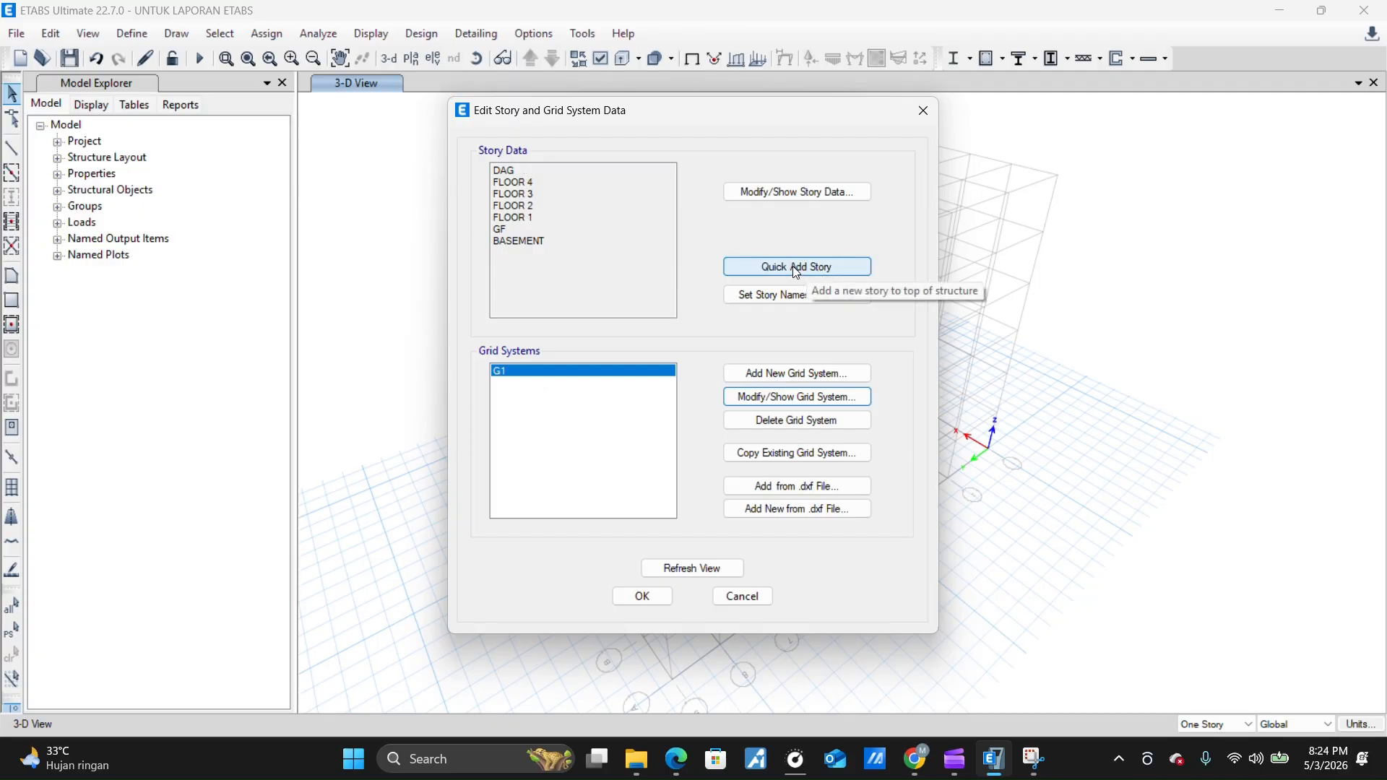
# Review the story data for the levels from BASEMENT to DAG and close the story and grid settings
pyautogui.click(769, 190)
pyautogui.click(547, 242)
pyautogui.moveTo(547, 245); pyautogui.dragTo(534, 351)
pyautogui.moveTo(622, 244); pyautogui.dragTo(621, 352)
pyautogui.click(643, 576)
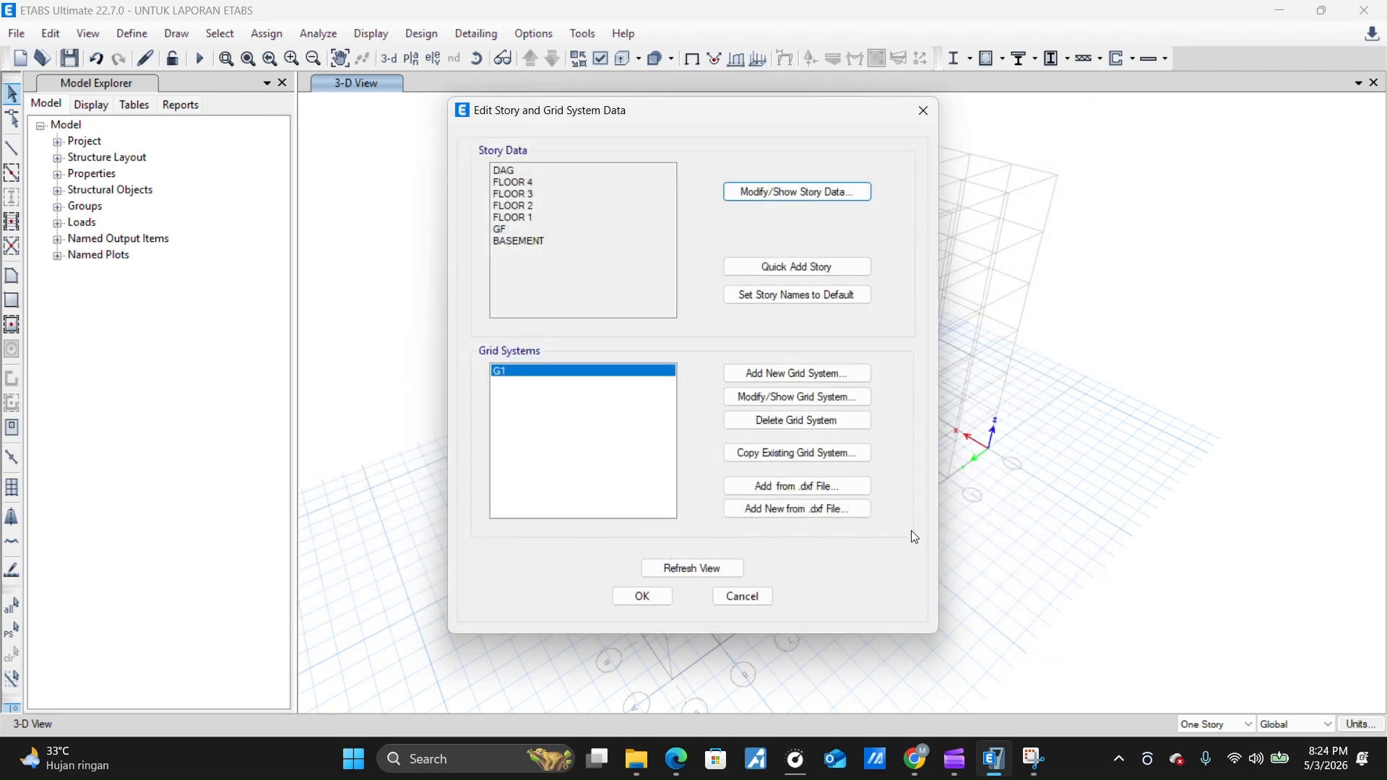
pyautogui.click(642, 596)
# Review the material property data of the FC' 25 MPa concrete and the SS400 steel
pyautogui.click(133, 33)
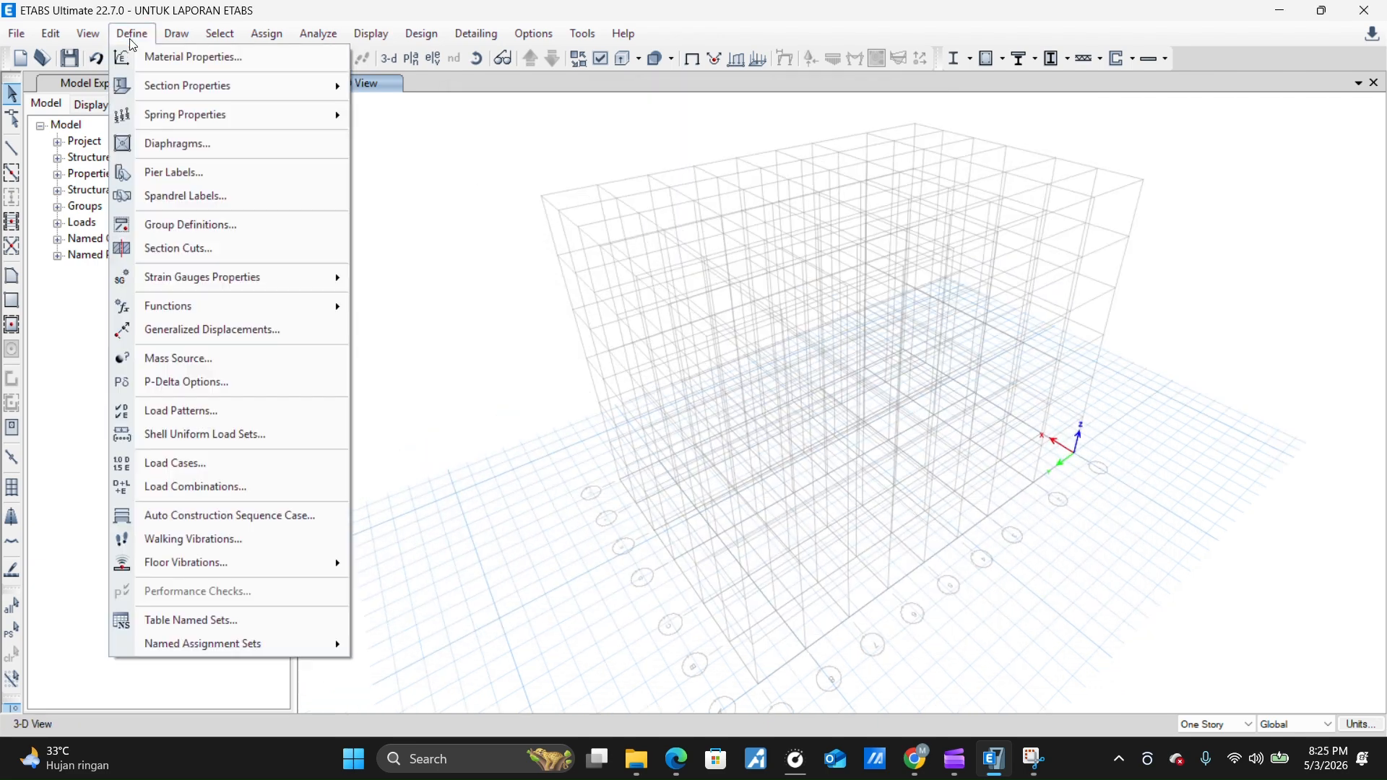
pyautogui.click(261, 60)
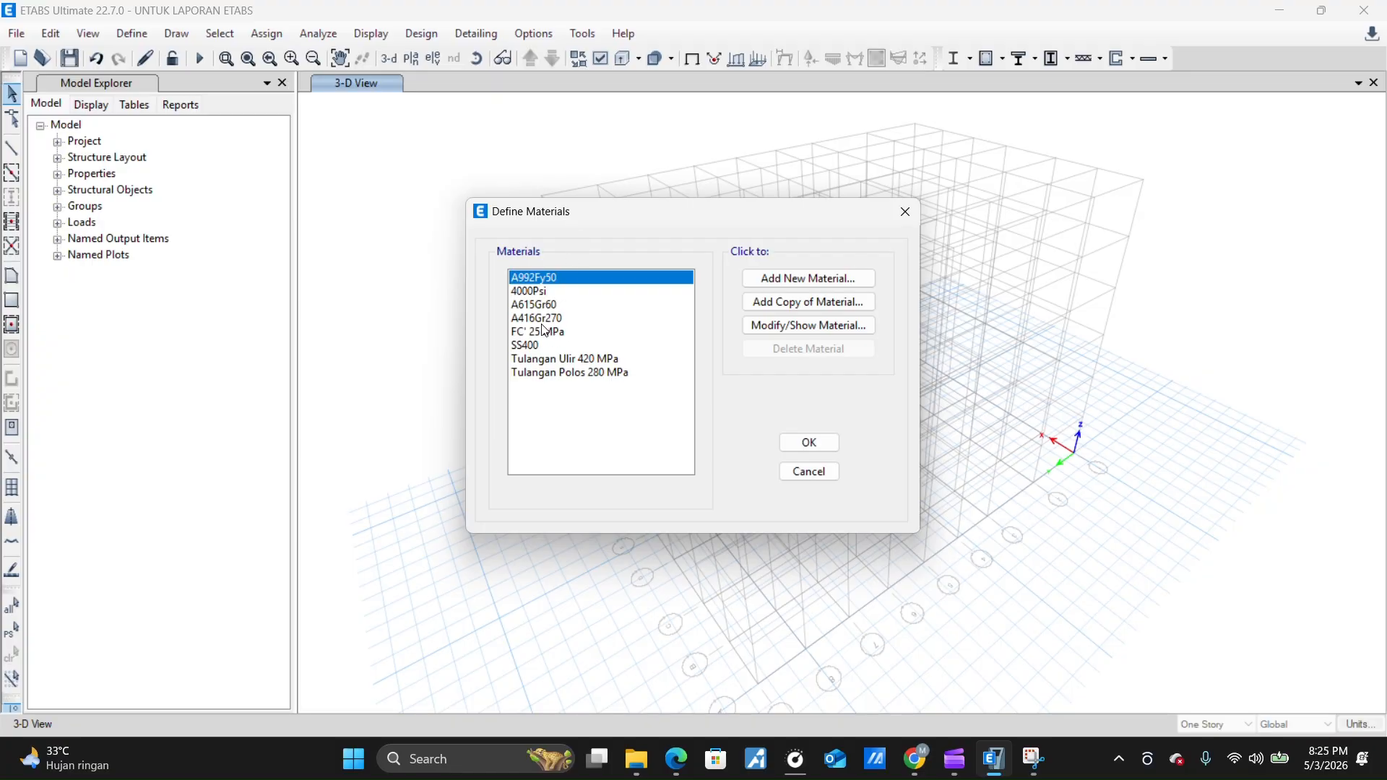
pyautogui.click(547, 333)
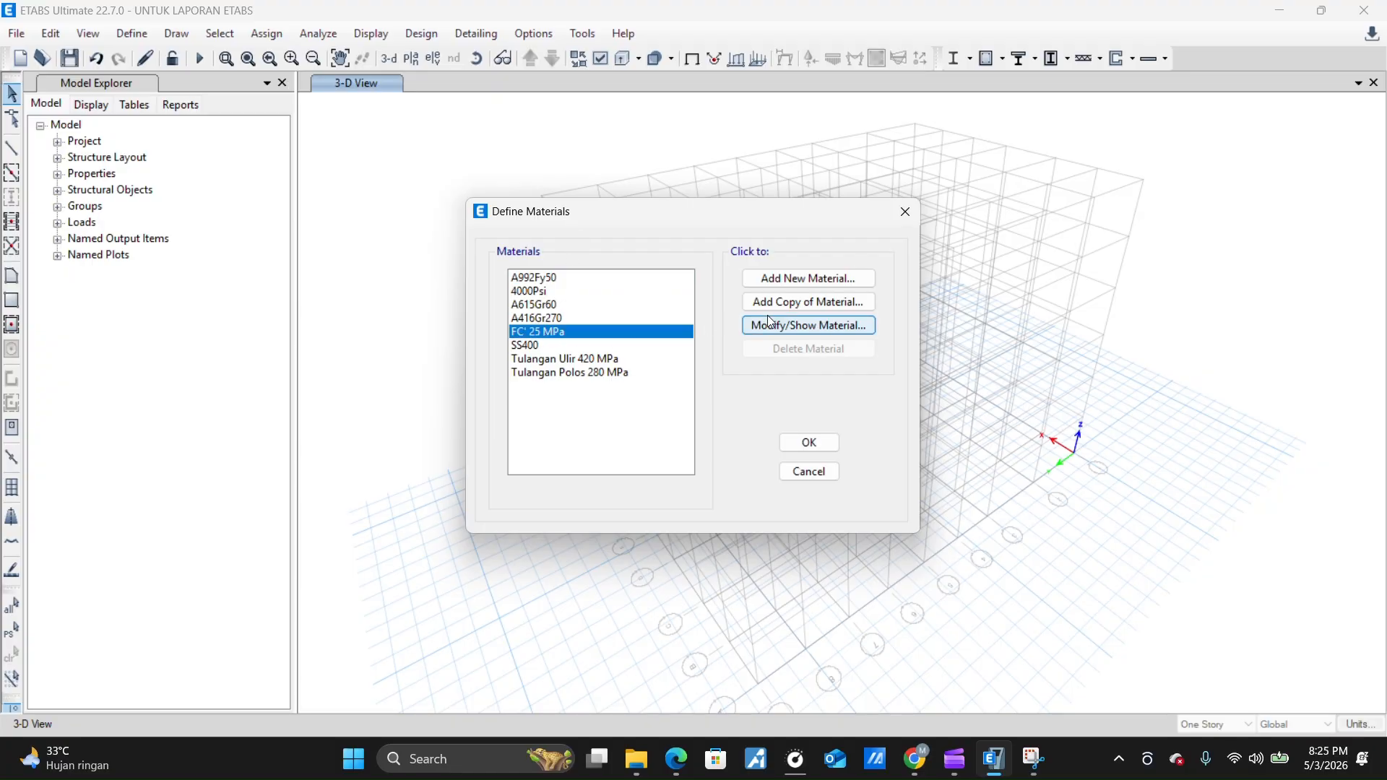
pyautogui.click(795, 326)
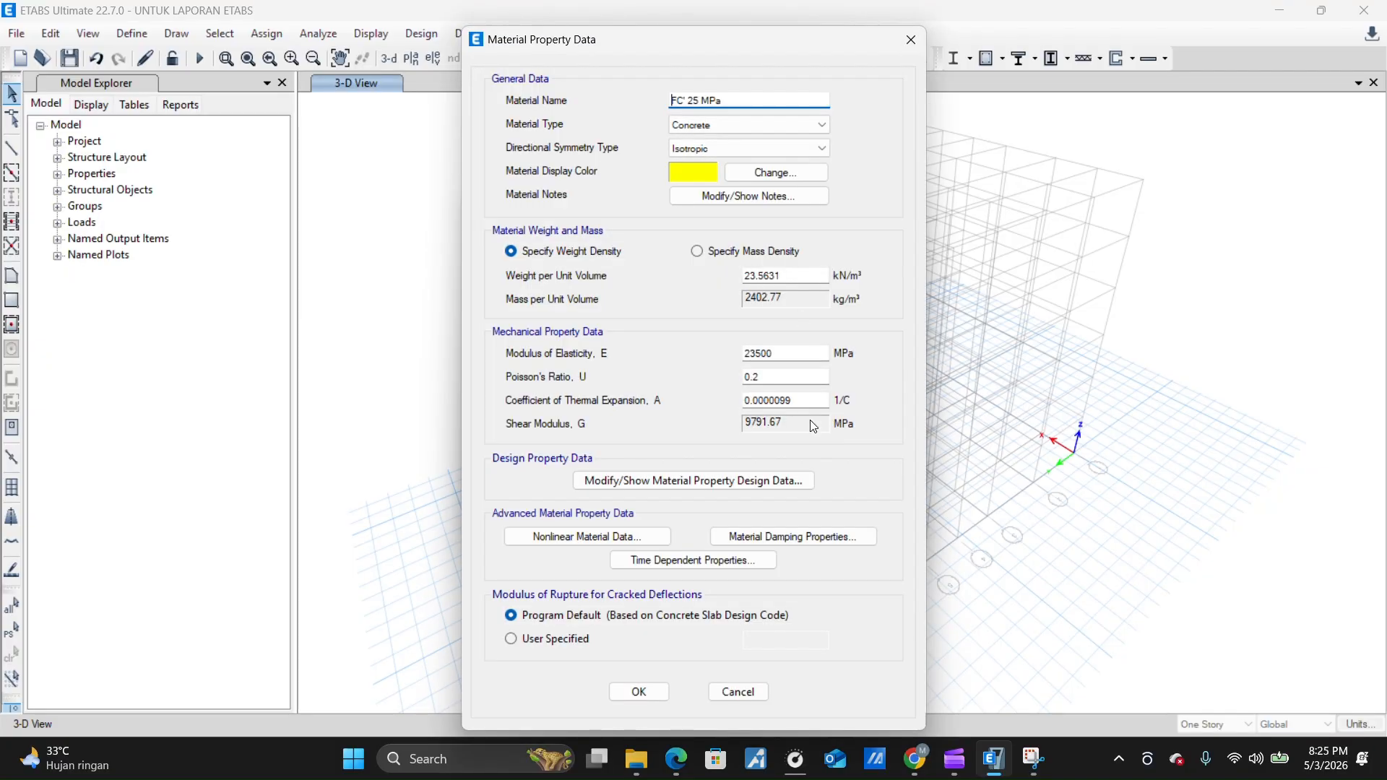
pyautogui.click(639, 691)
pyautogui.click(570, 348)
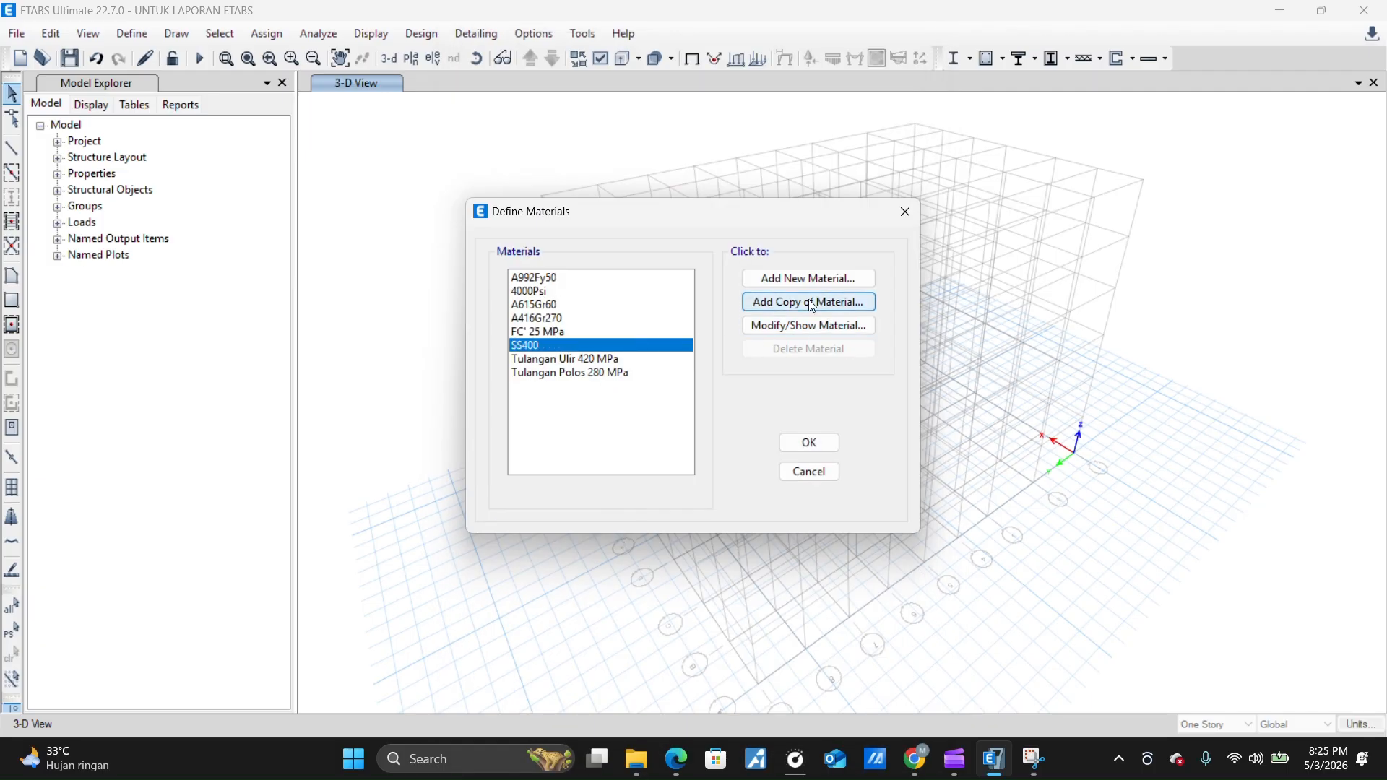
pyautogui.click(800, 324)
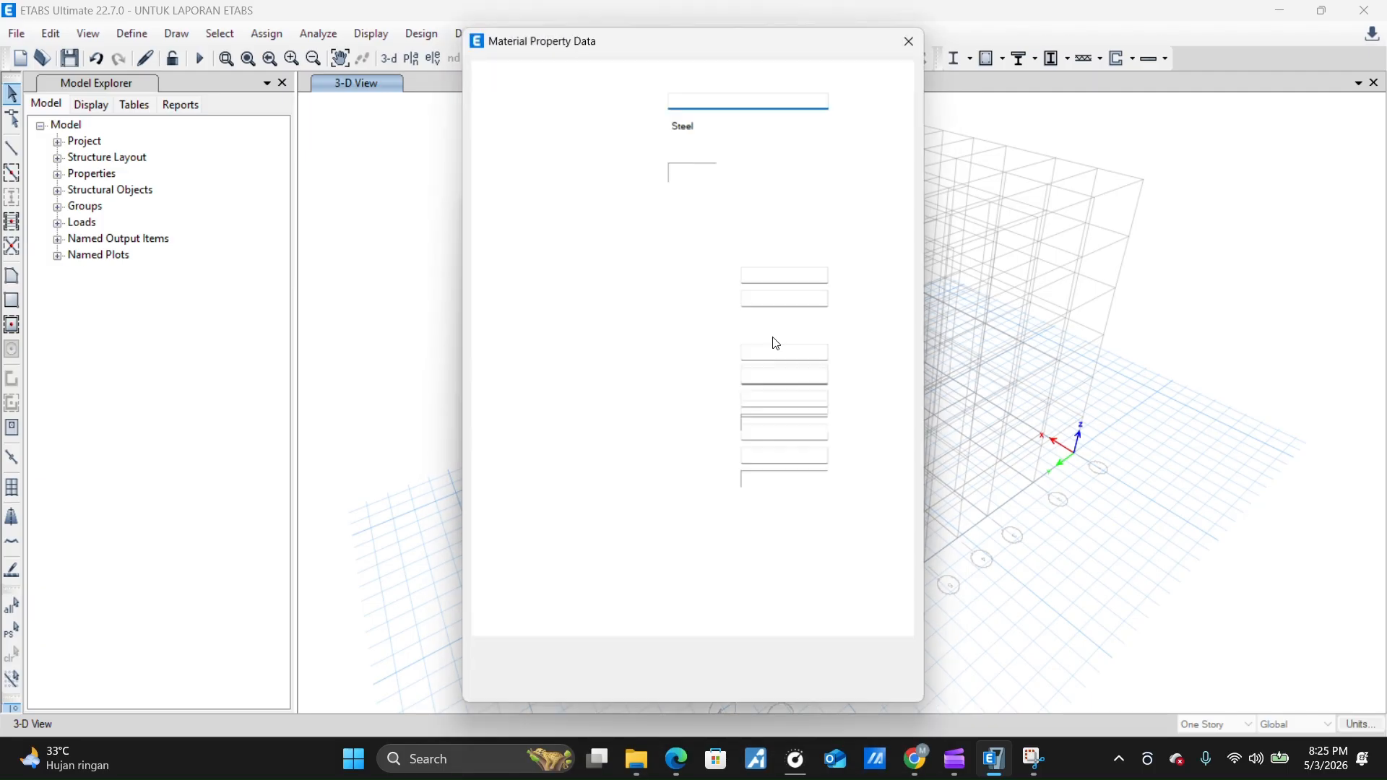
pyautogui.click(639, 613)
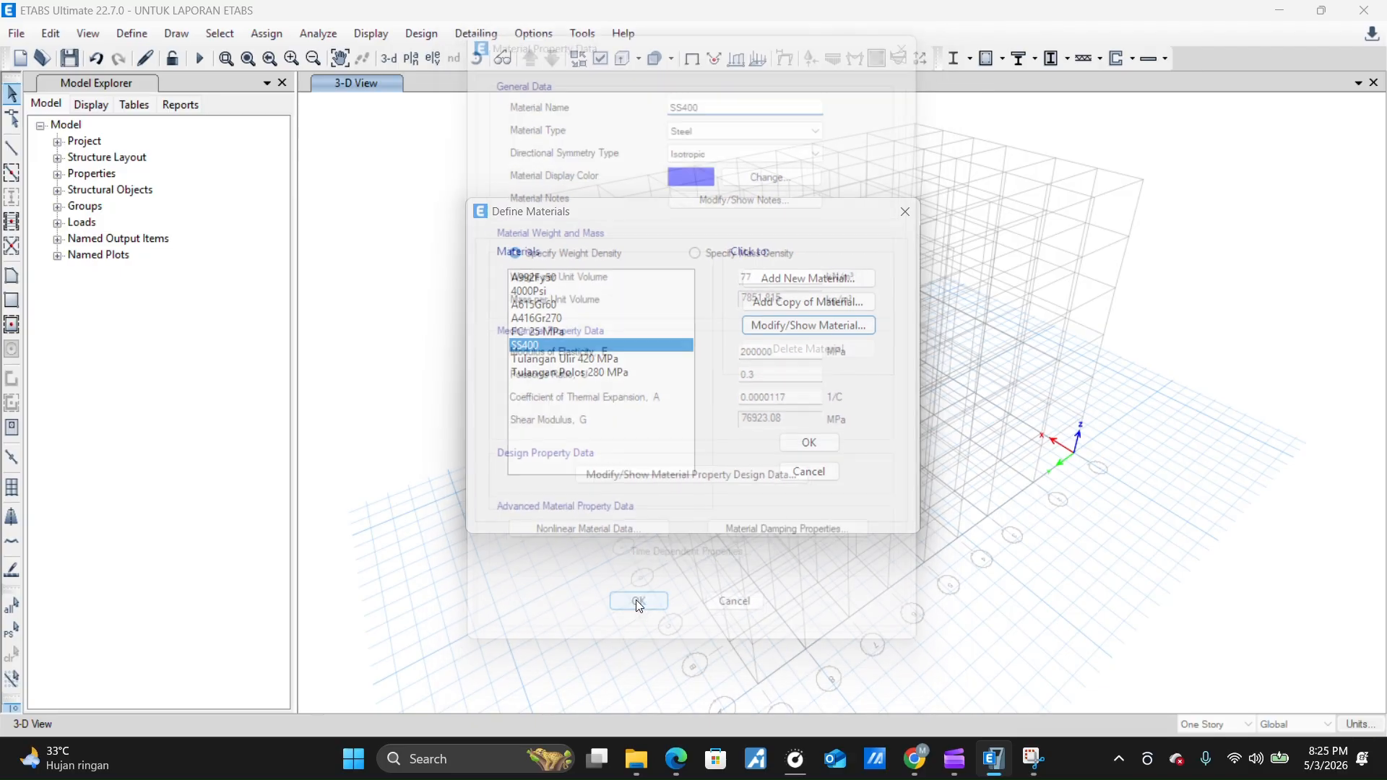
# Review the properties of the Tulangan Ulir 420 MPa and Tulangan Polos 280 MPa rebar materials, closing the materials list when done
pyautogui.click(562, 359)
pyautogui.click(798, 325)
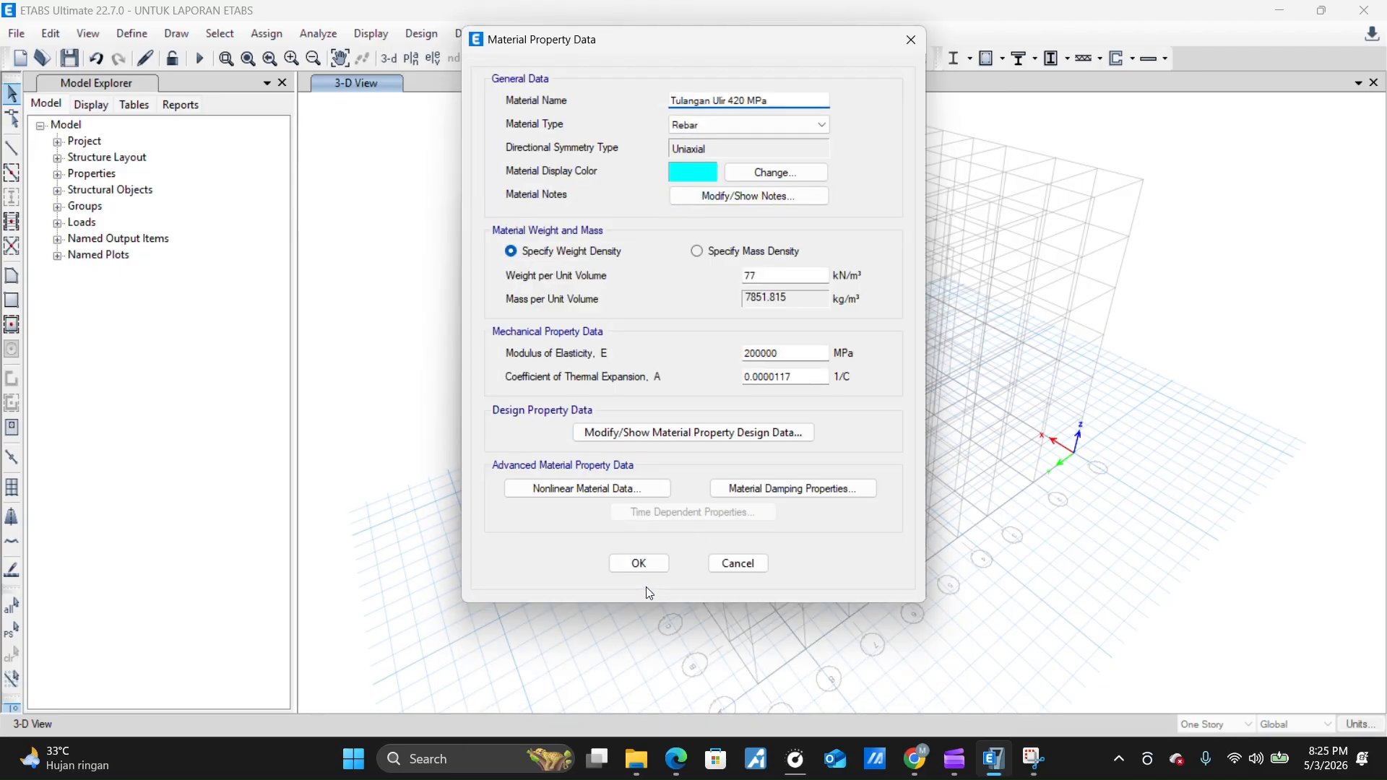
pyautogui.click(639, 563)
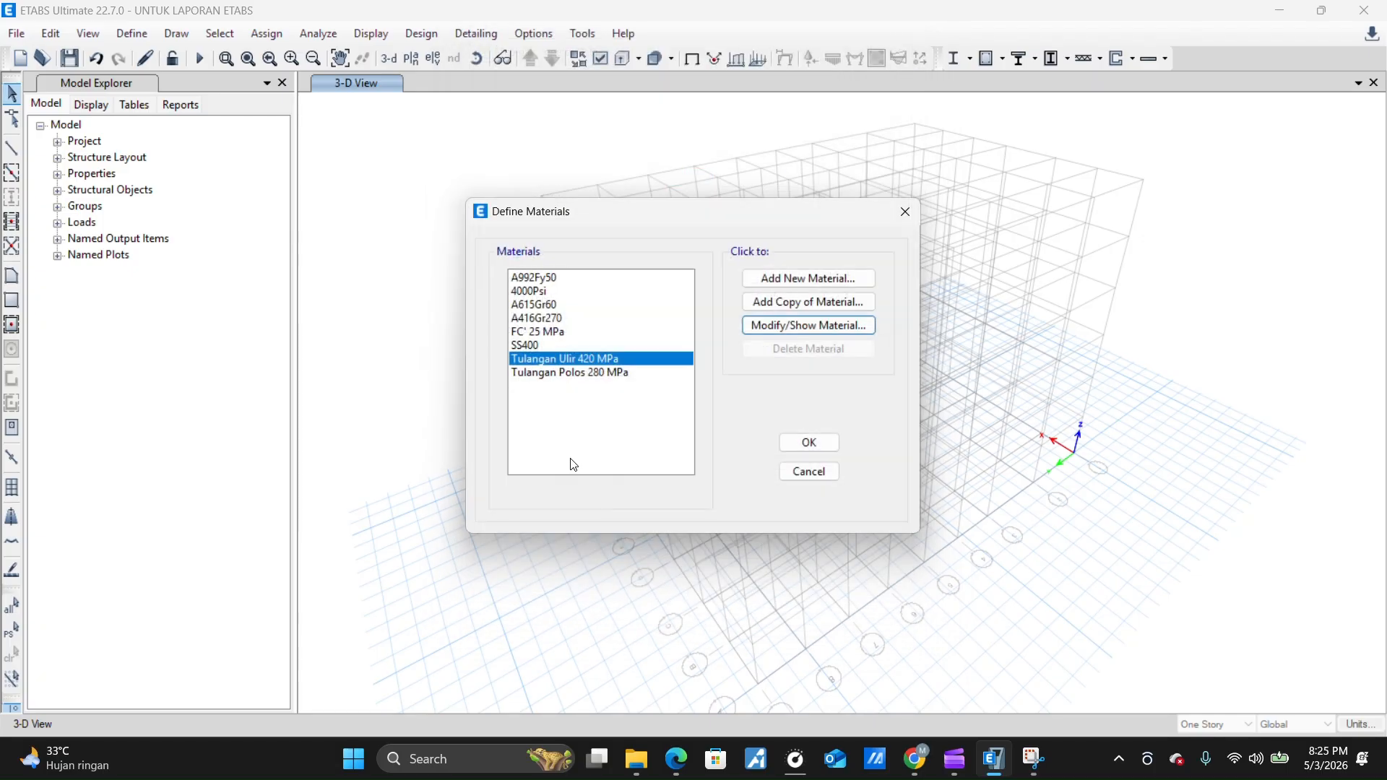
pyautogui.click(648, 372)
pyautogui.click(798, 326)
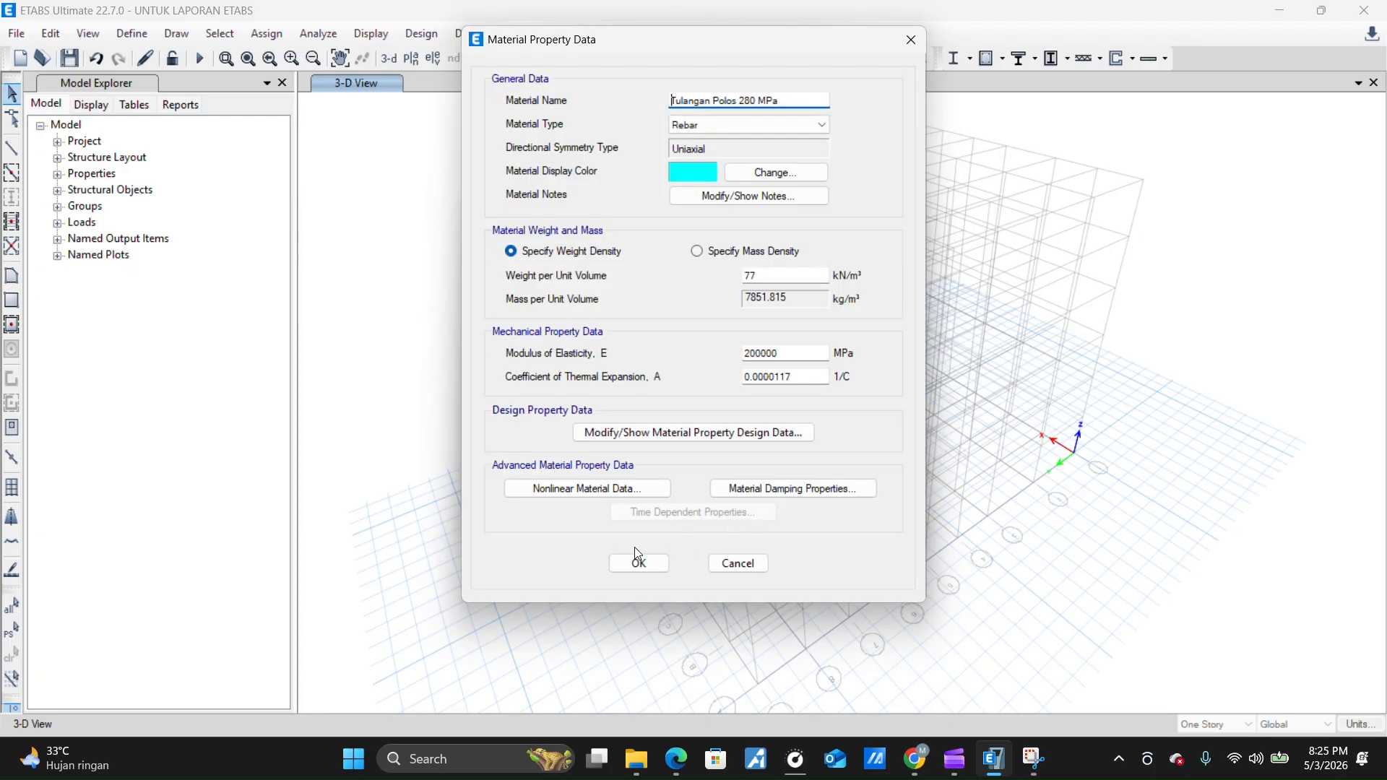
pyautogui.click(633, 564)
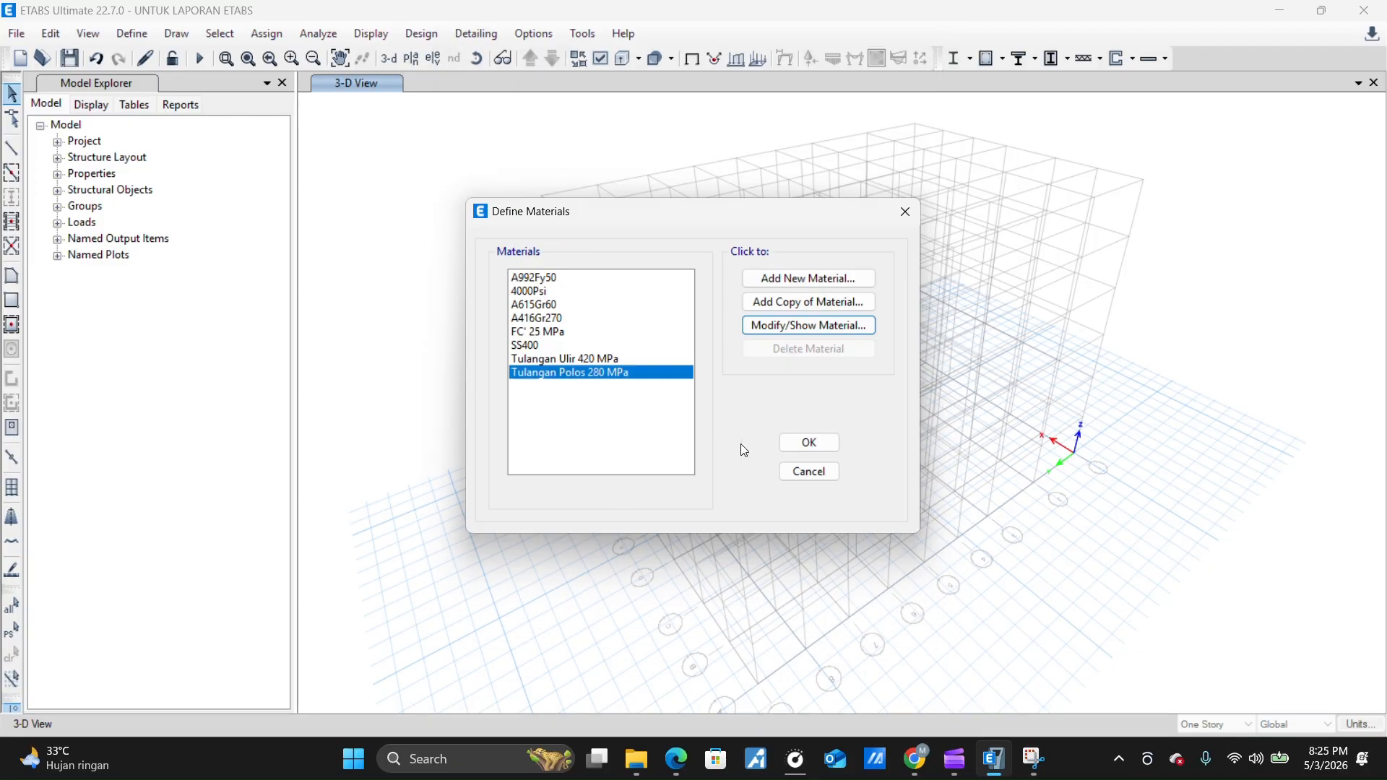
pyautogui.click(808, 443)
# Review the K1 500 X 500 column's frame section properties and its reinforcement data
pyautogui.click(130, 35)
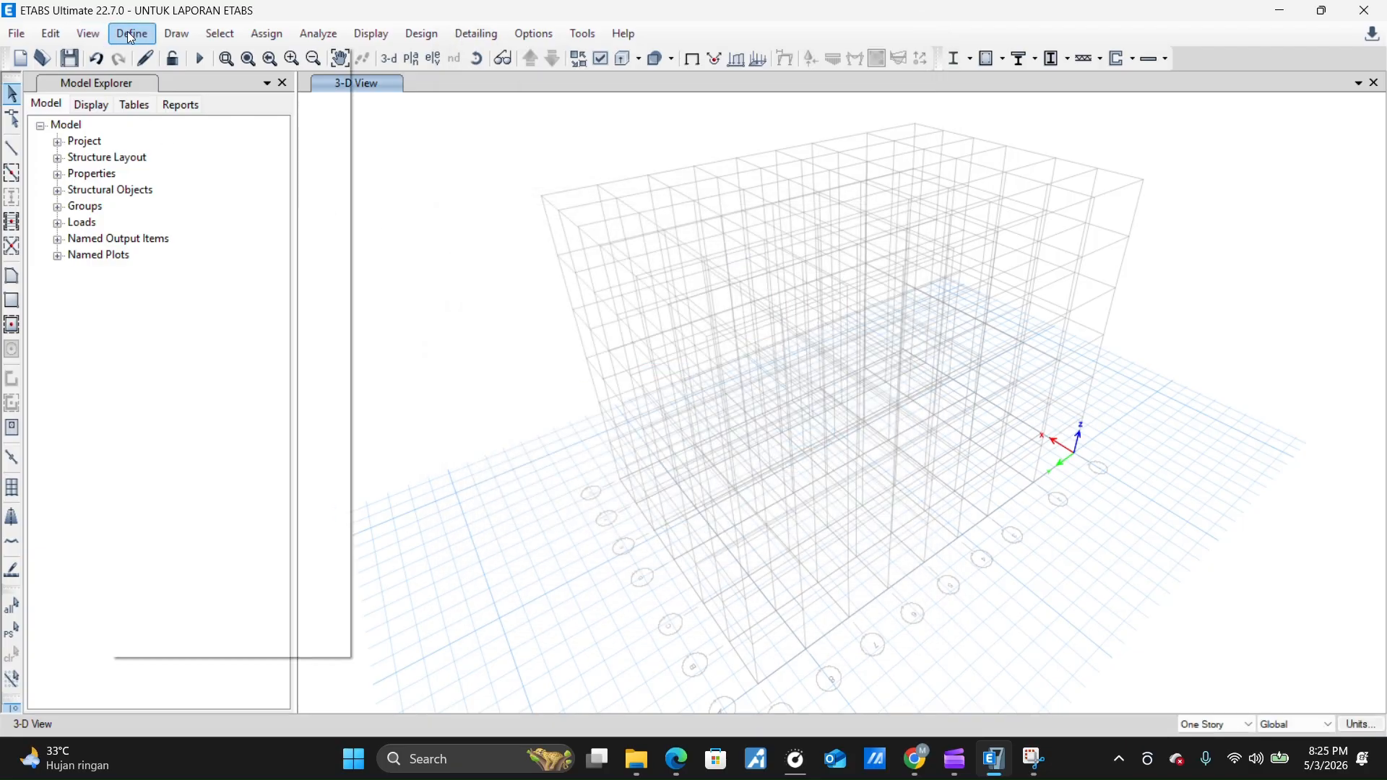
pyautogui.moveTo(186, 94)
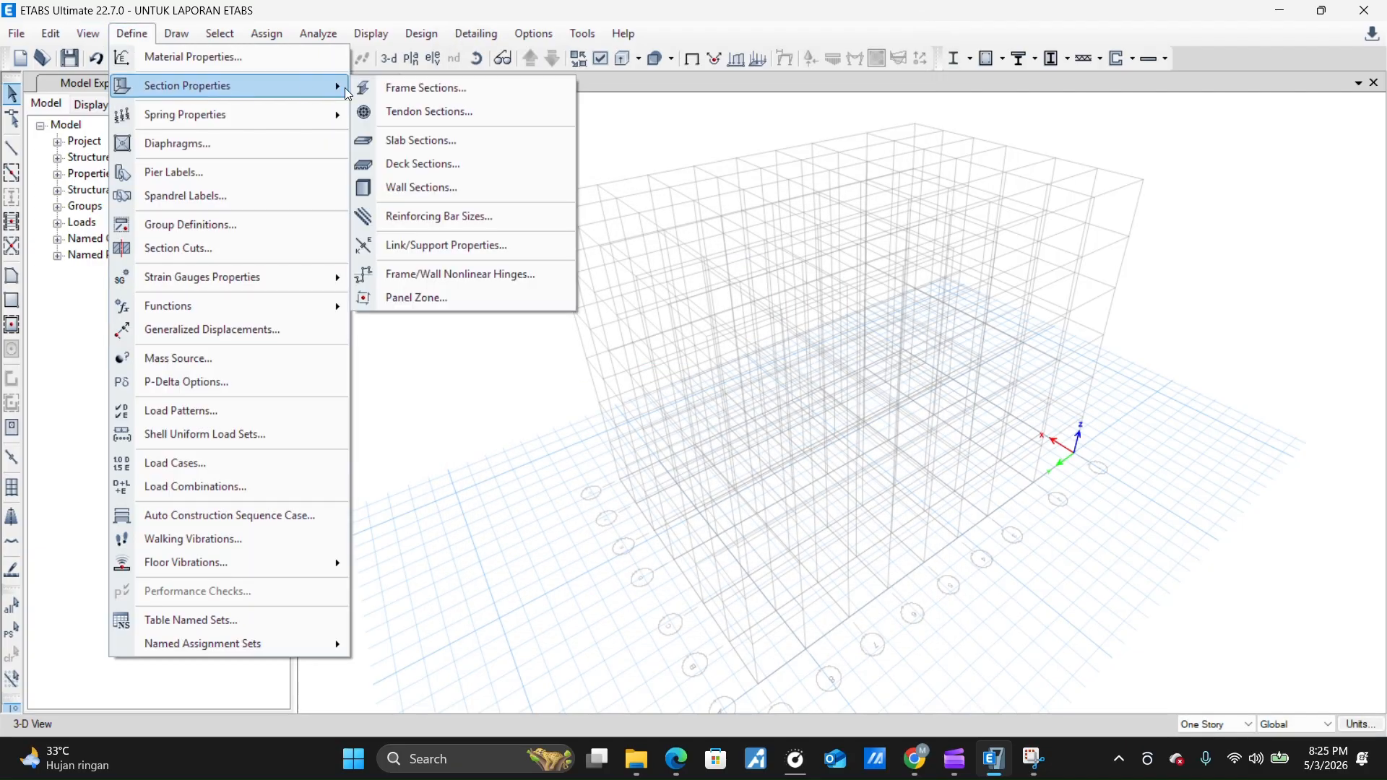
pyautogui.click(399, 90)
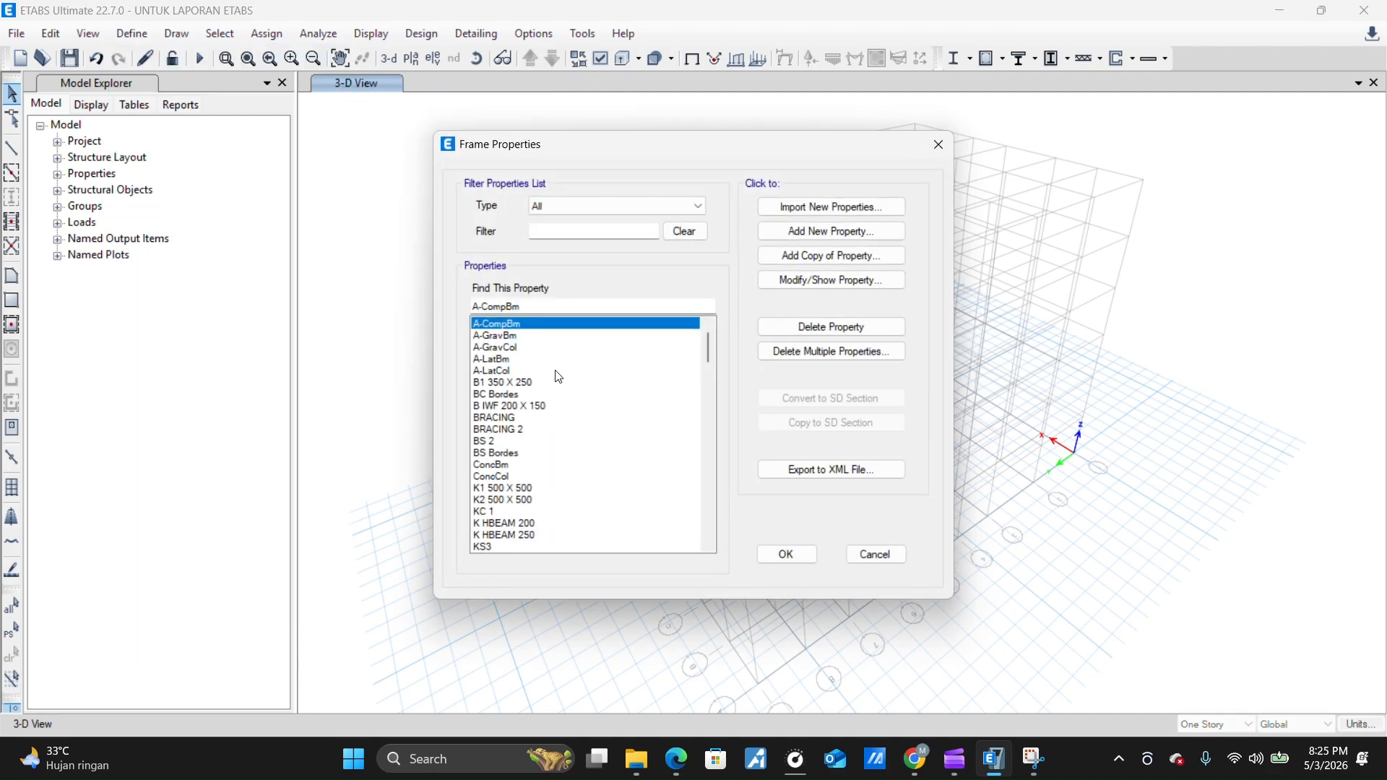
pyautogui.scroll(-3, 540, 411)
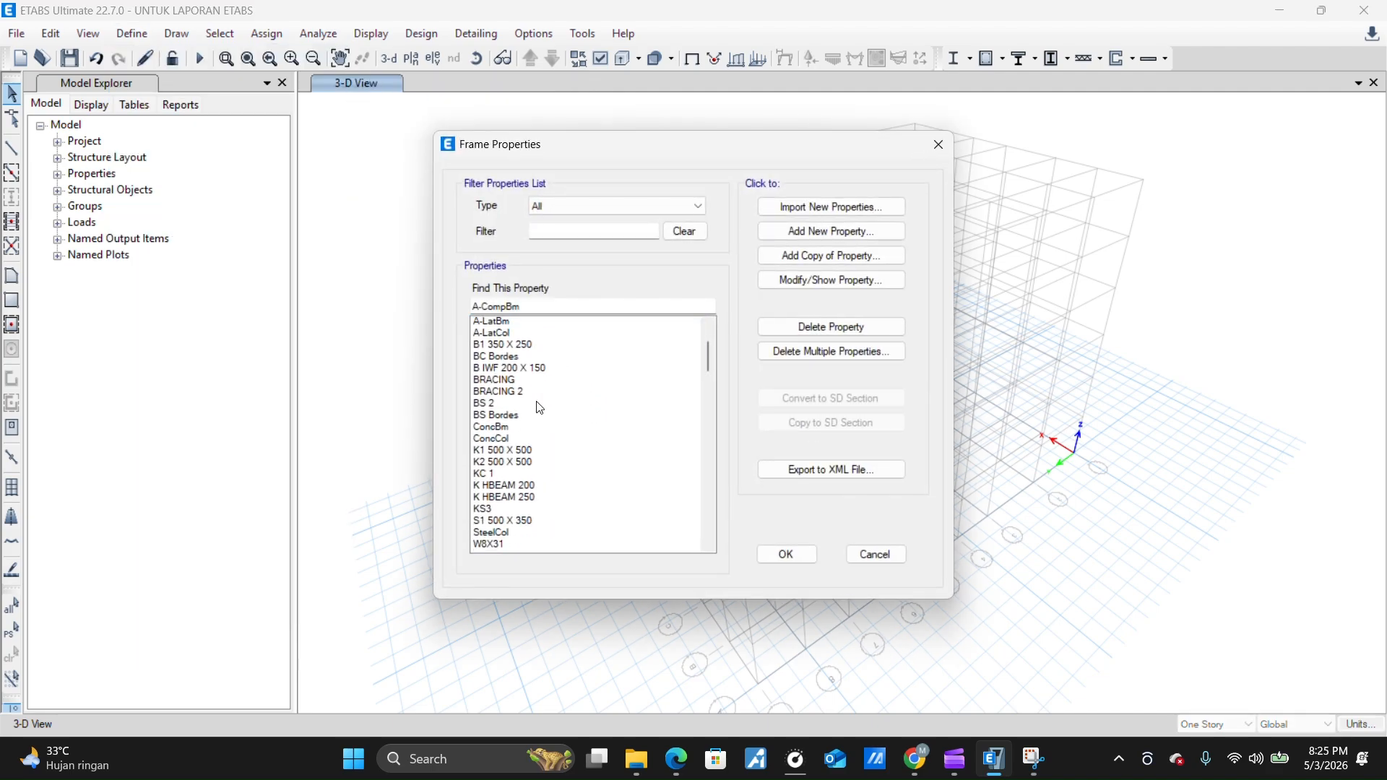
pyautogui.click(518, 418)
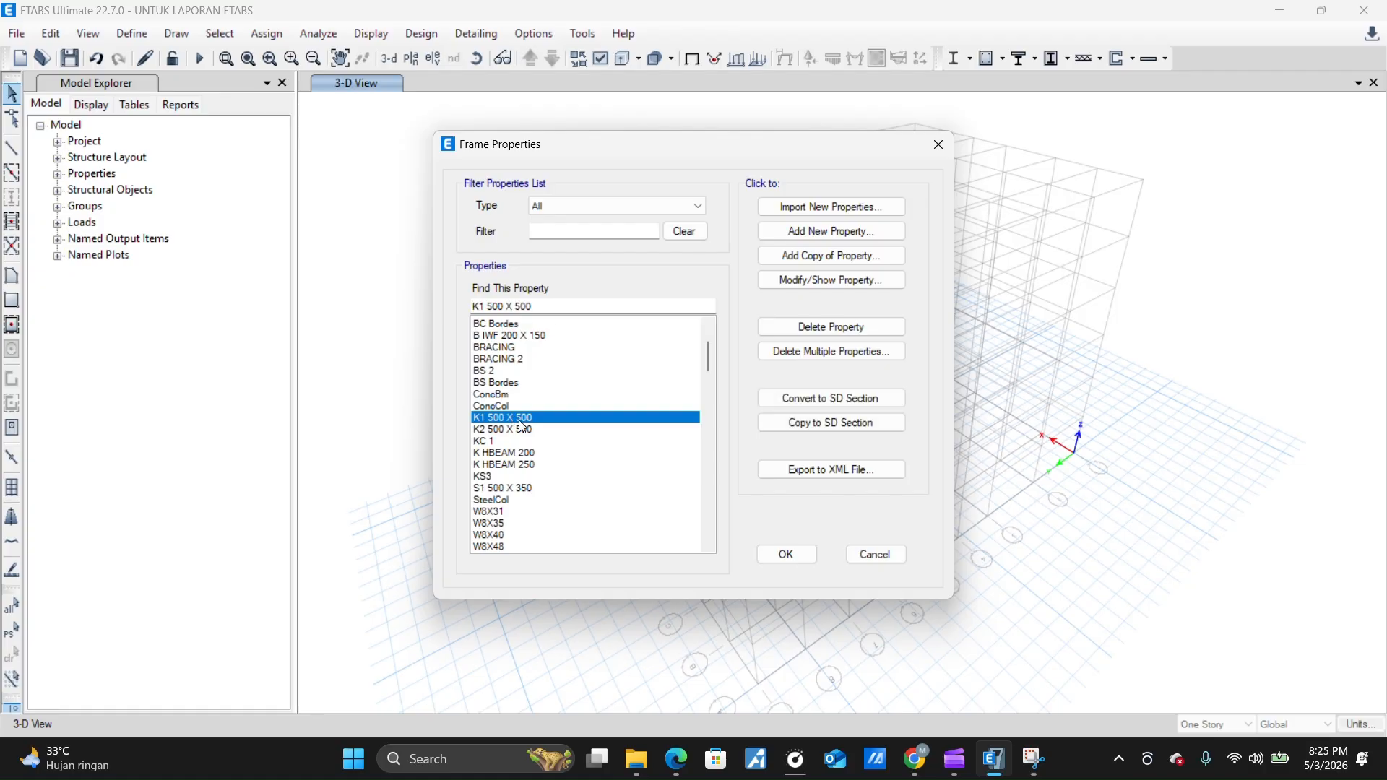
pyautogui.click(802, 283)
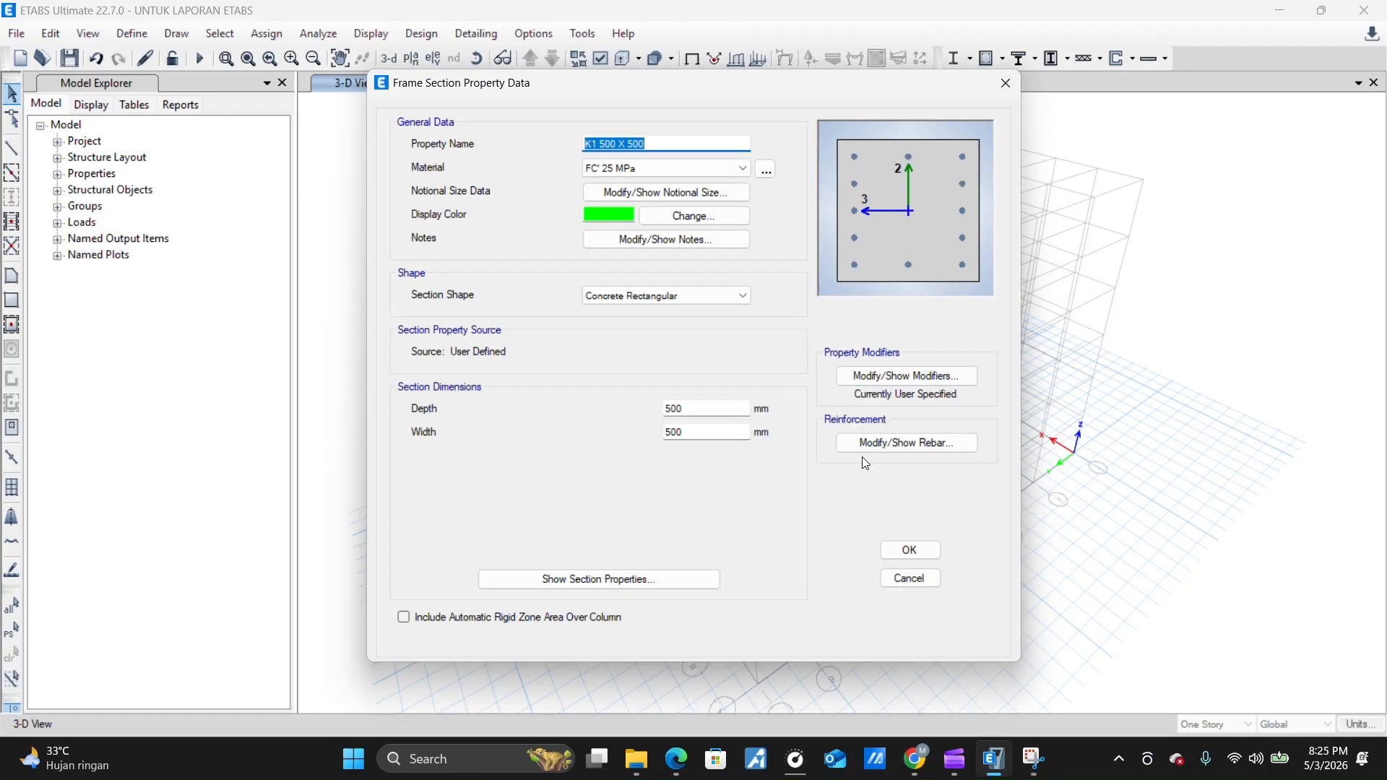
pyautogui.click(864, 443)
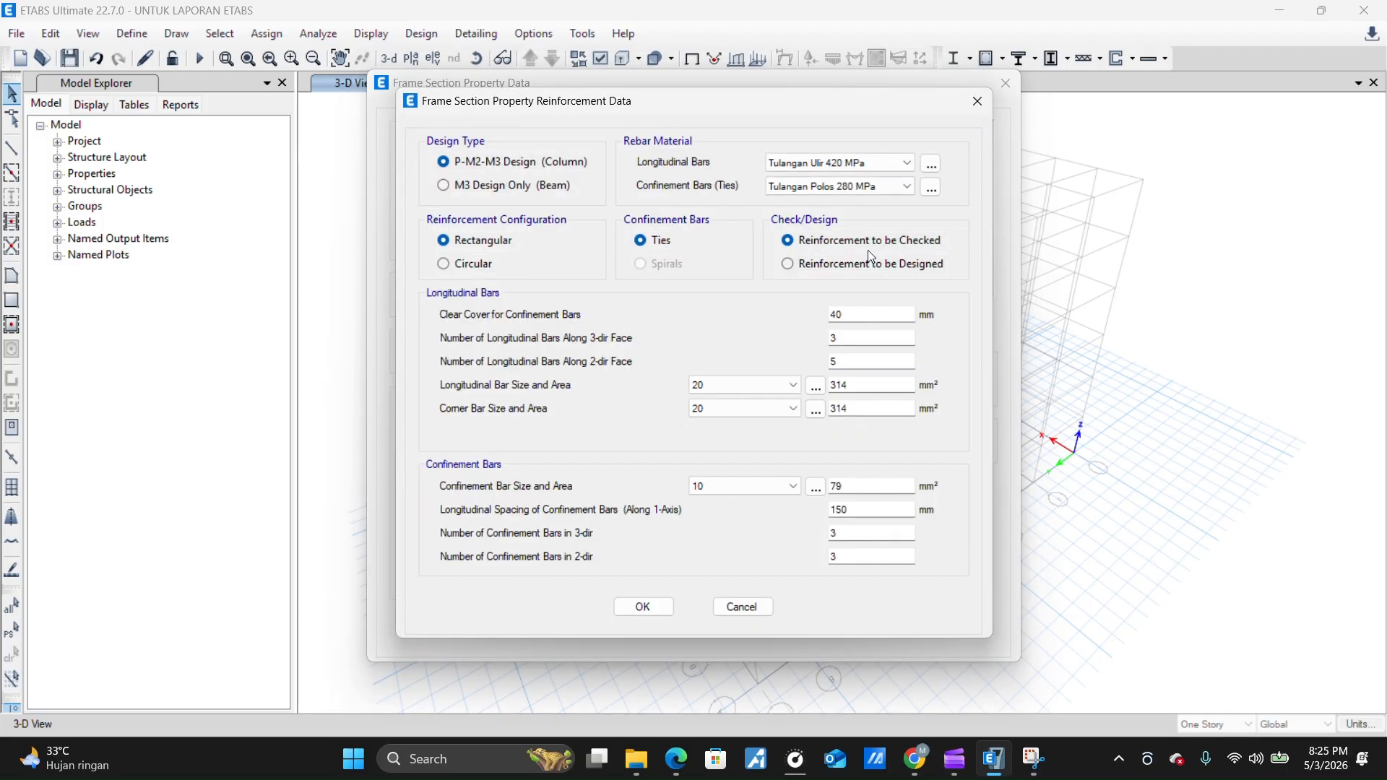
pyautogui.click(975, 102)
pyautogui.click(910, 551)
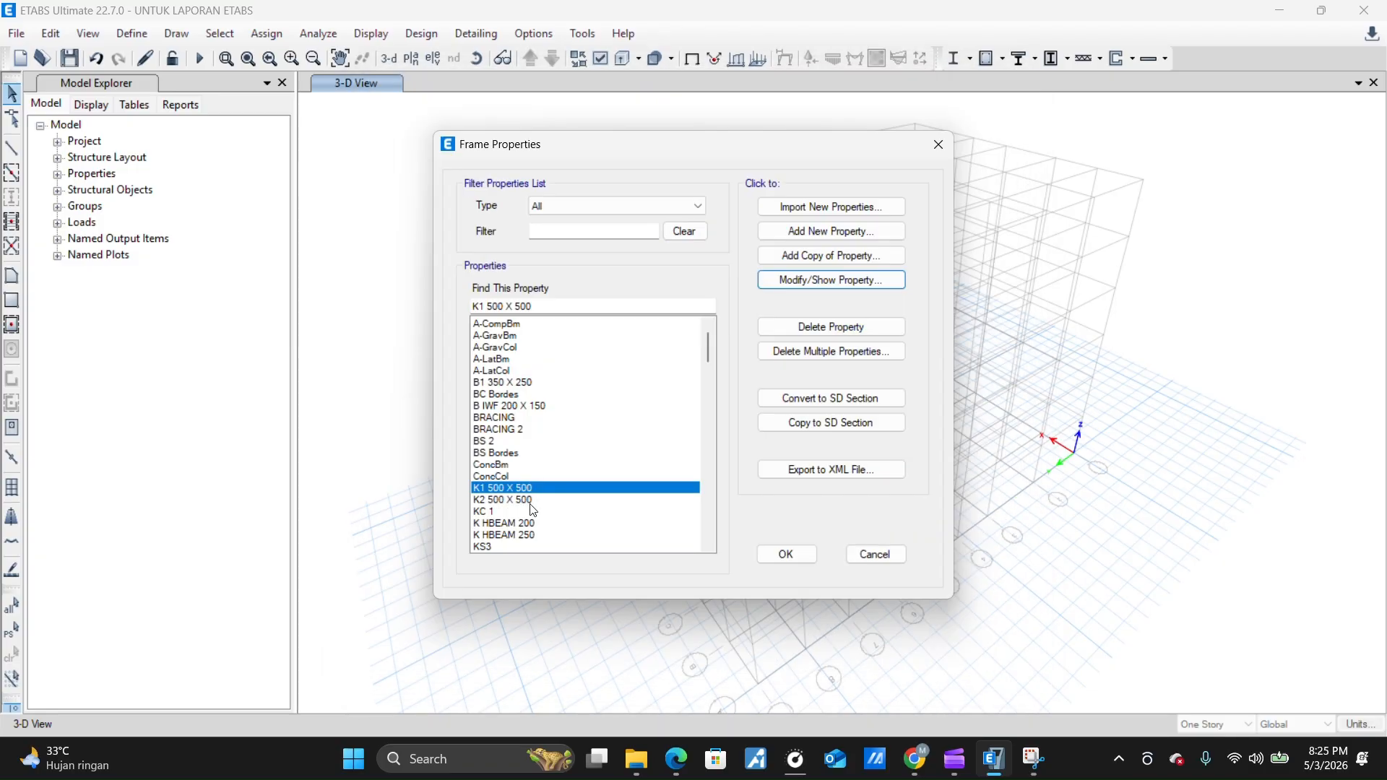
# Look through the frame sections S1 500 X 350, B1 350 X 250 and B IWF 200 X 150 in the properties list
pyautogui.scroll(-3, 506, 486)
pyautogui.scroll(1, 513, 499)
pyautogui.scroll(-1, 514, 531)
pyautogui.click(513, 523)
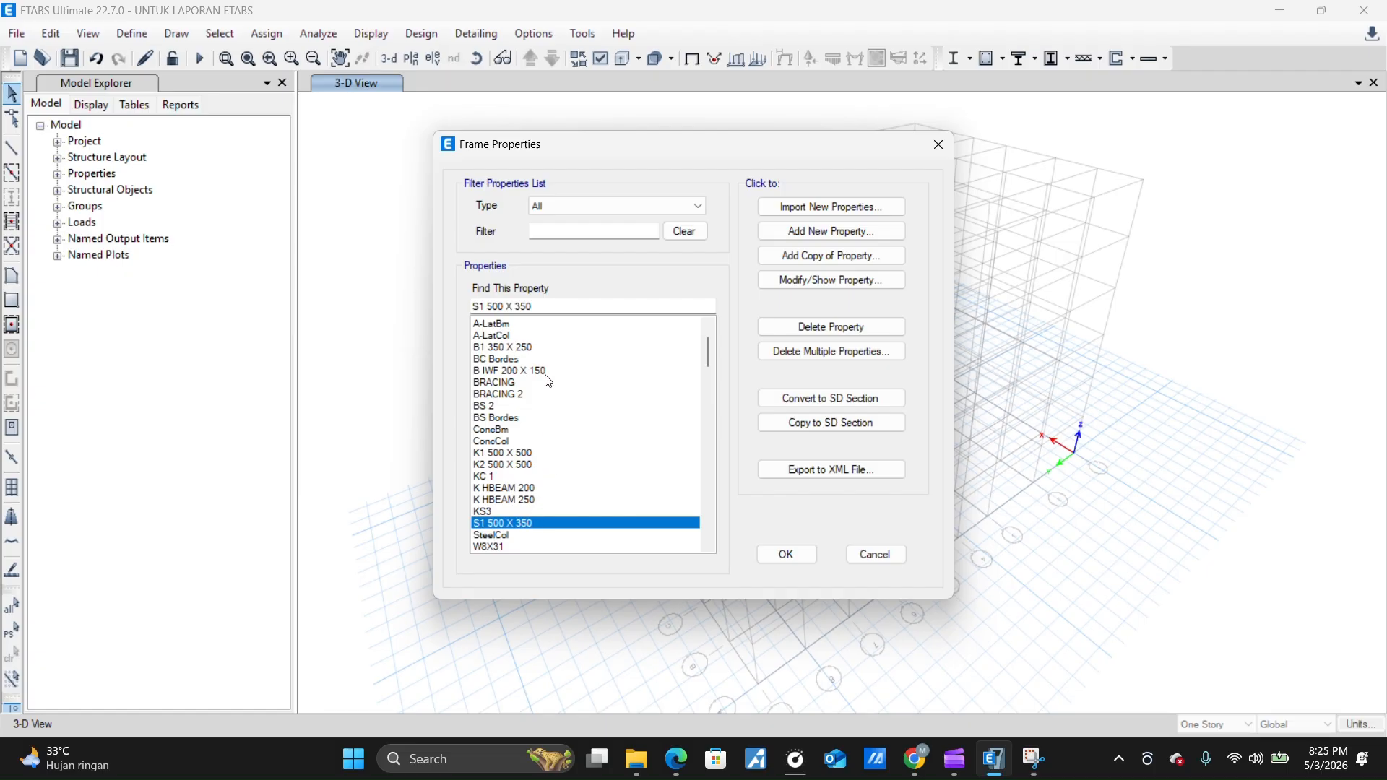
pyautogui.scroll(1, 546, 398)
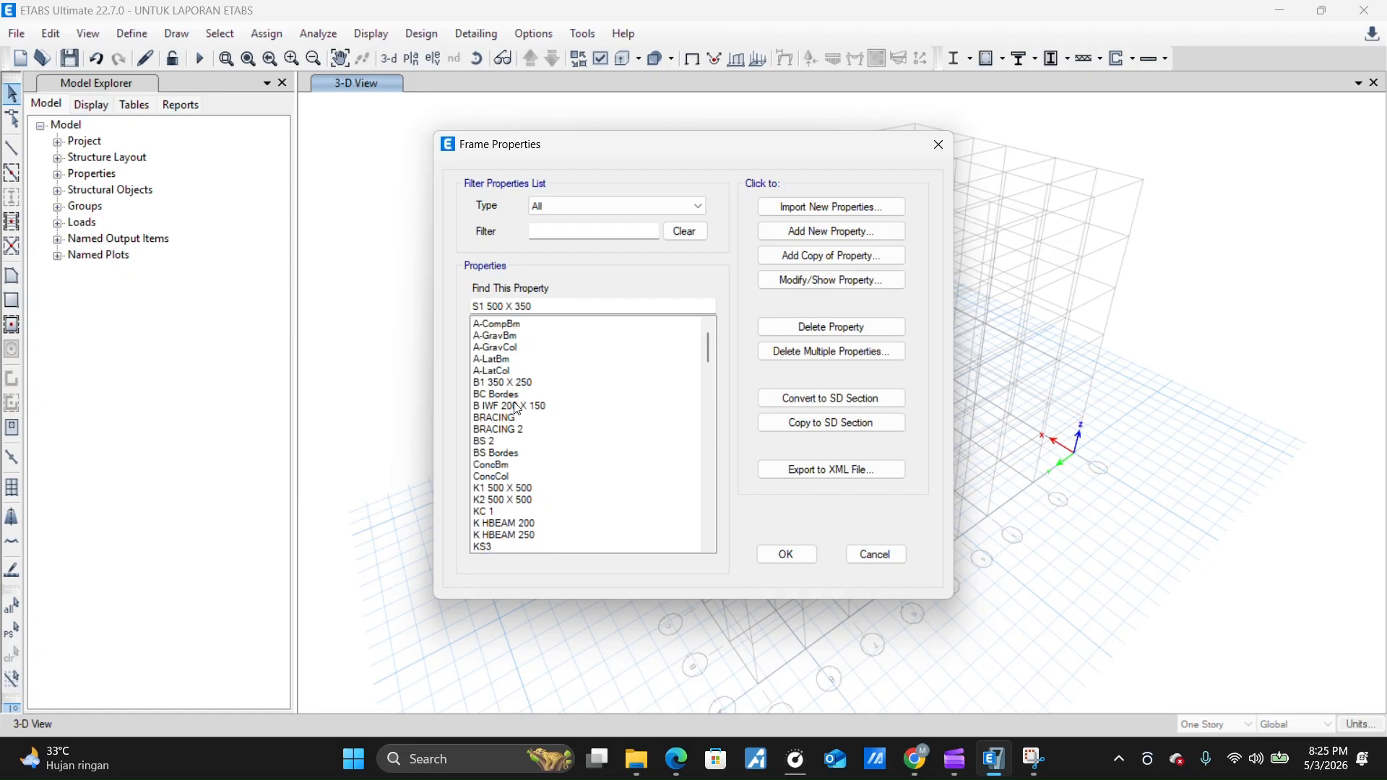
pyautogui.click(523, 384)
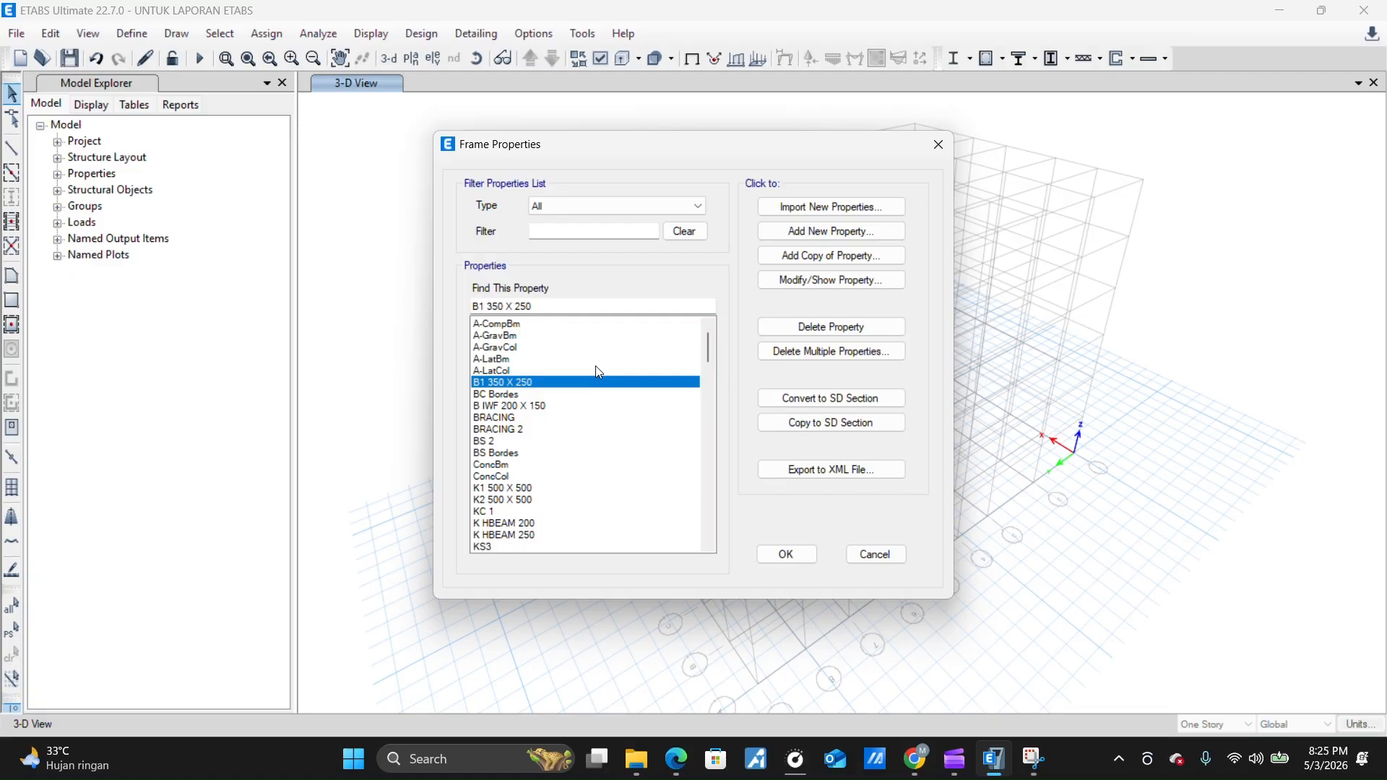
pyautogui.click(530, 409)
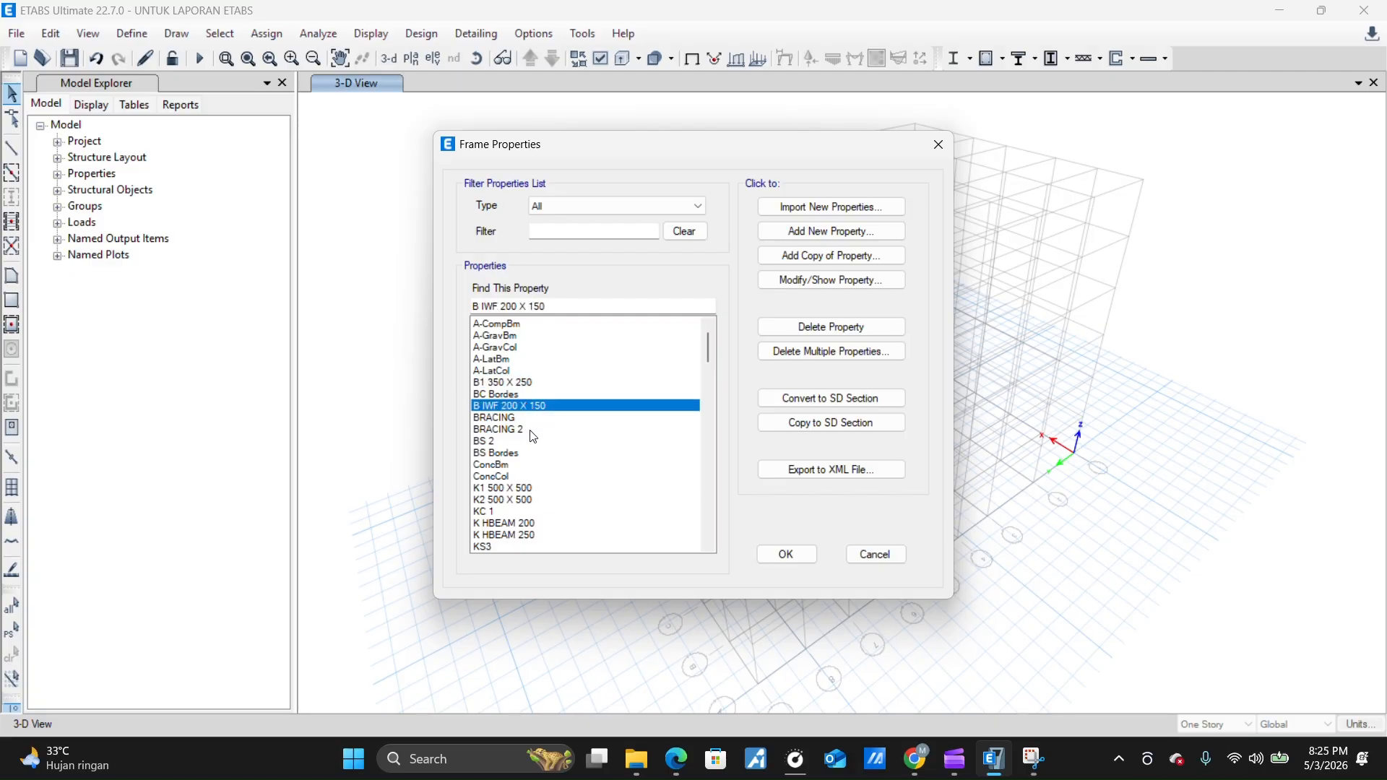
# Review the BRACING section's frame property data and close it
pyautogui.click(516, 419)
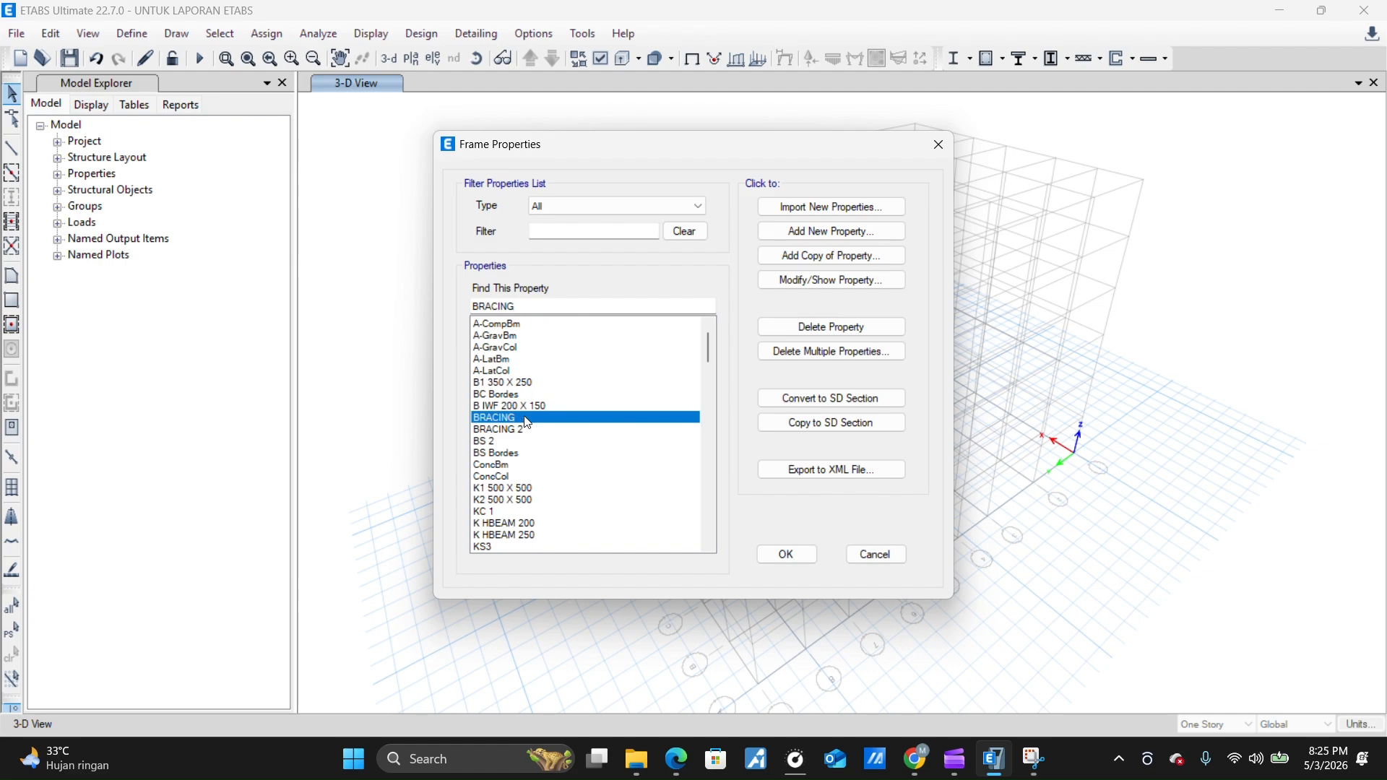
pyautogui.click(805, 281)
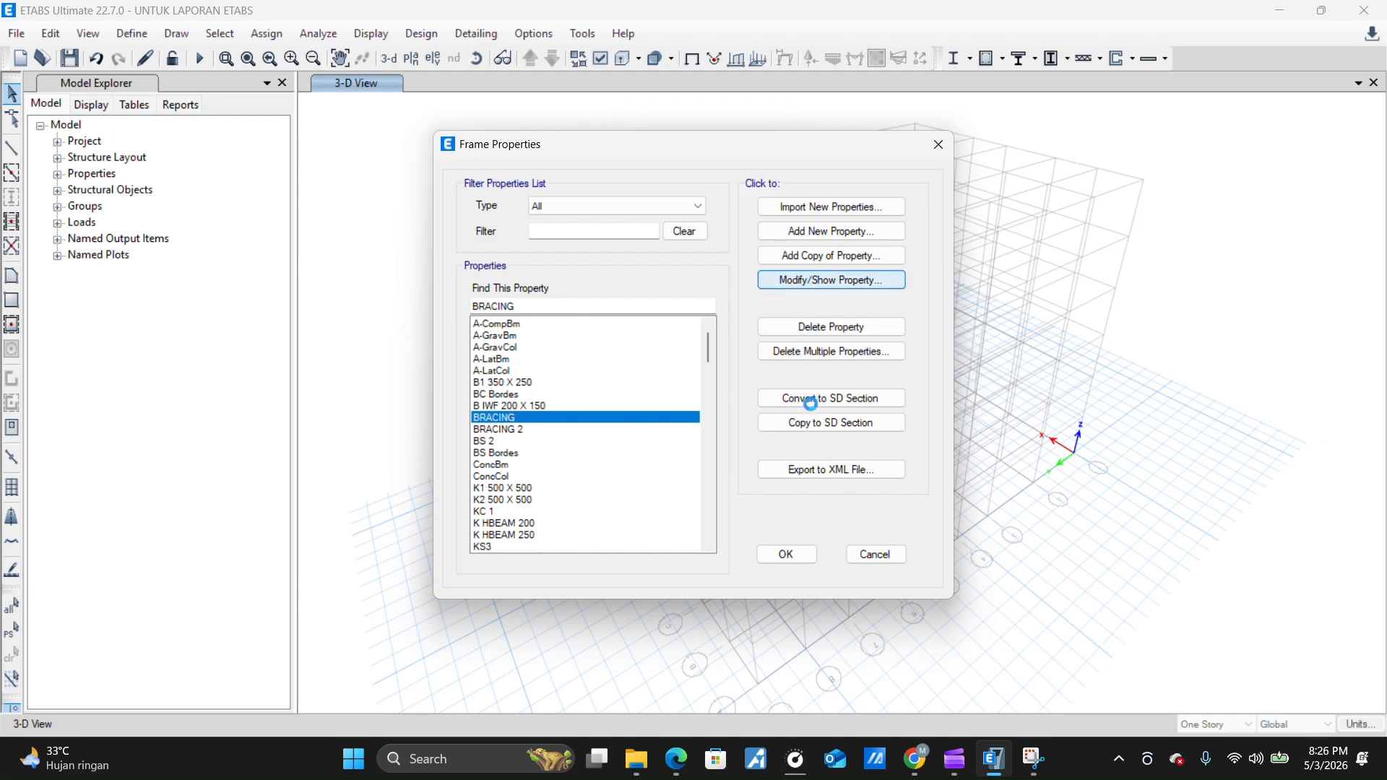
pyautogui.click(912, 561)
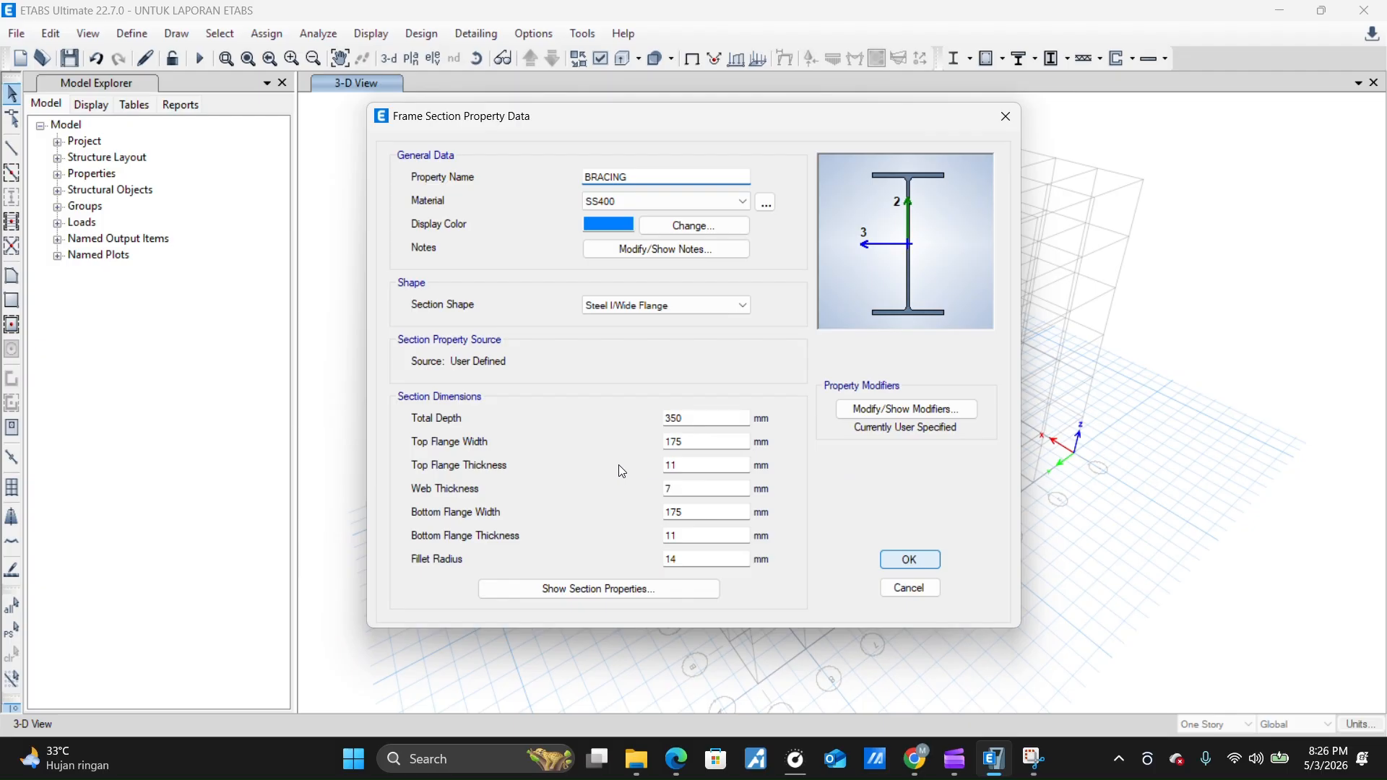
# Look up the K HBEAM 200 and K HBEAM 250 column sections and close the frame properties list
pyautogui.scroll(-1, 541, 486)
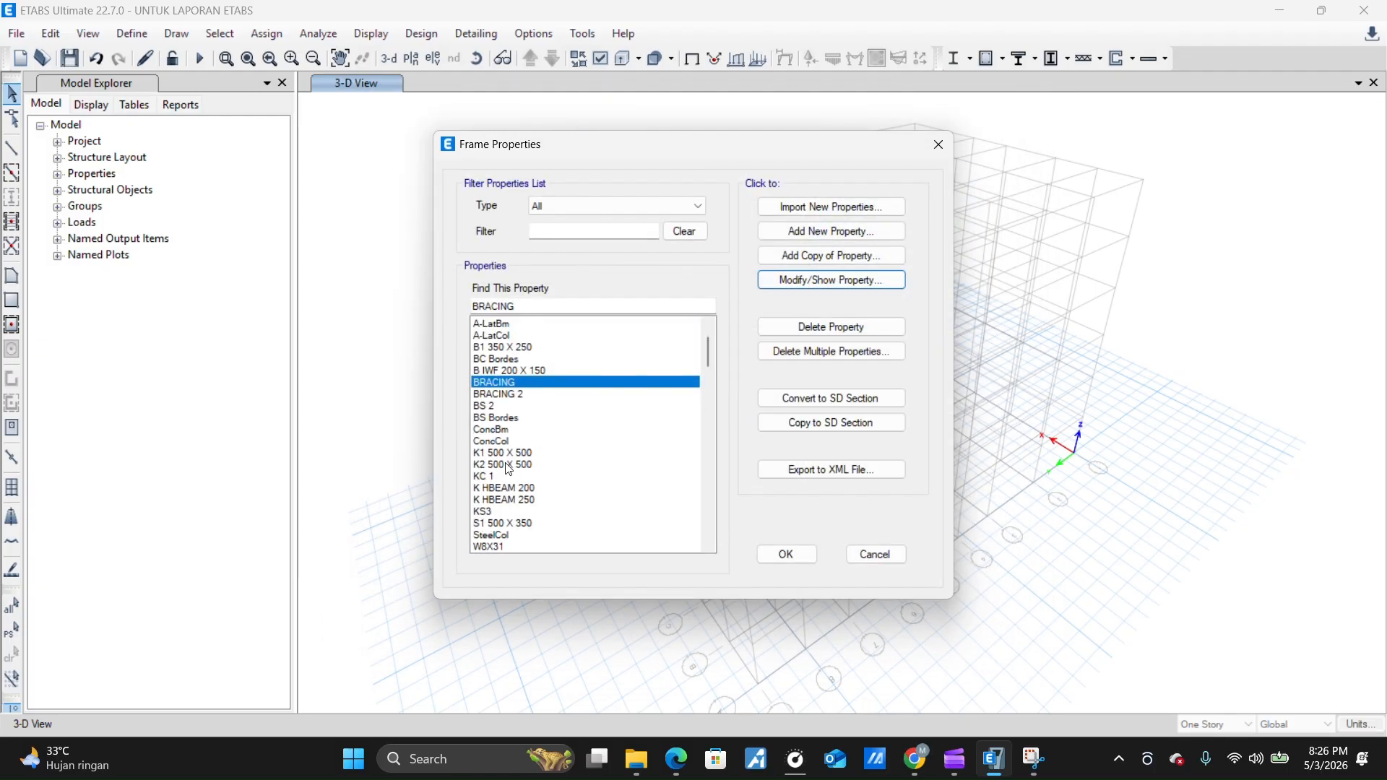
pyautogui.click(521, 485)
pyautogui.click(529, 499)
pyautogui.click(526, 489)
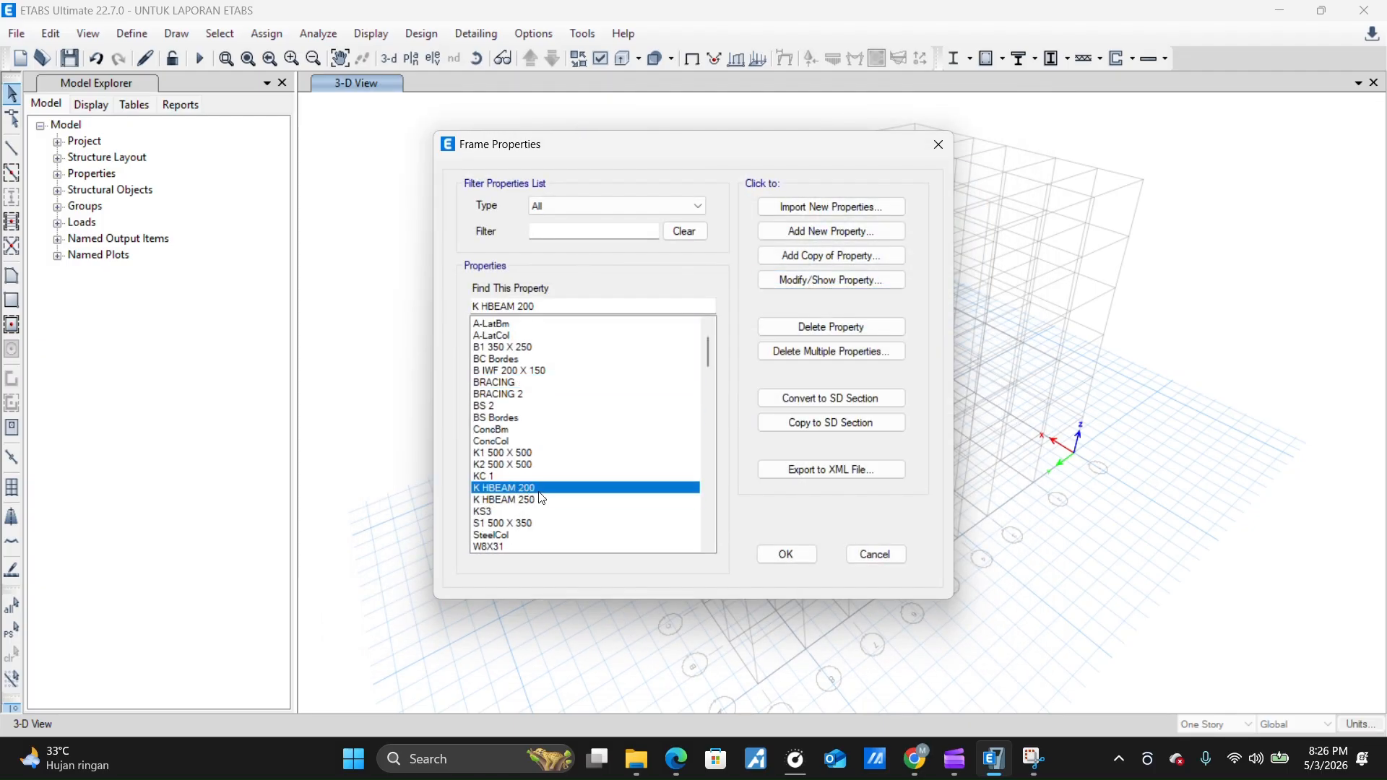
pyautogui.click(571, 500)
pyautogui.click(787, 554)
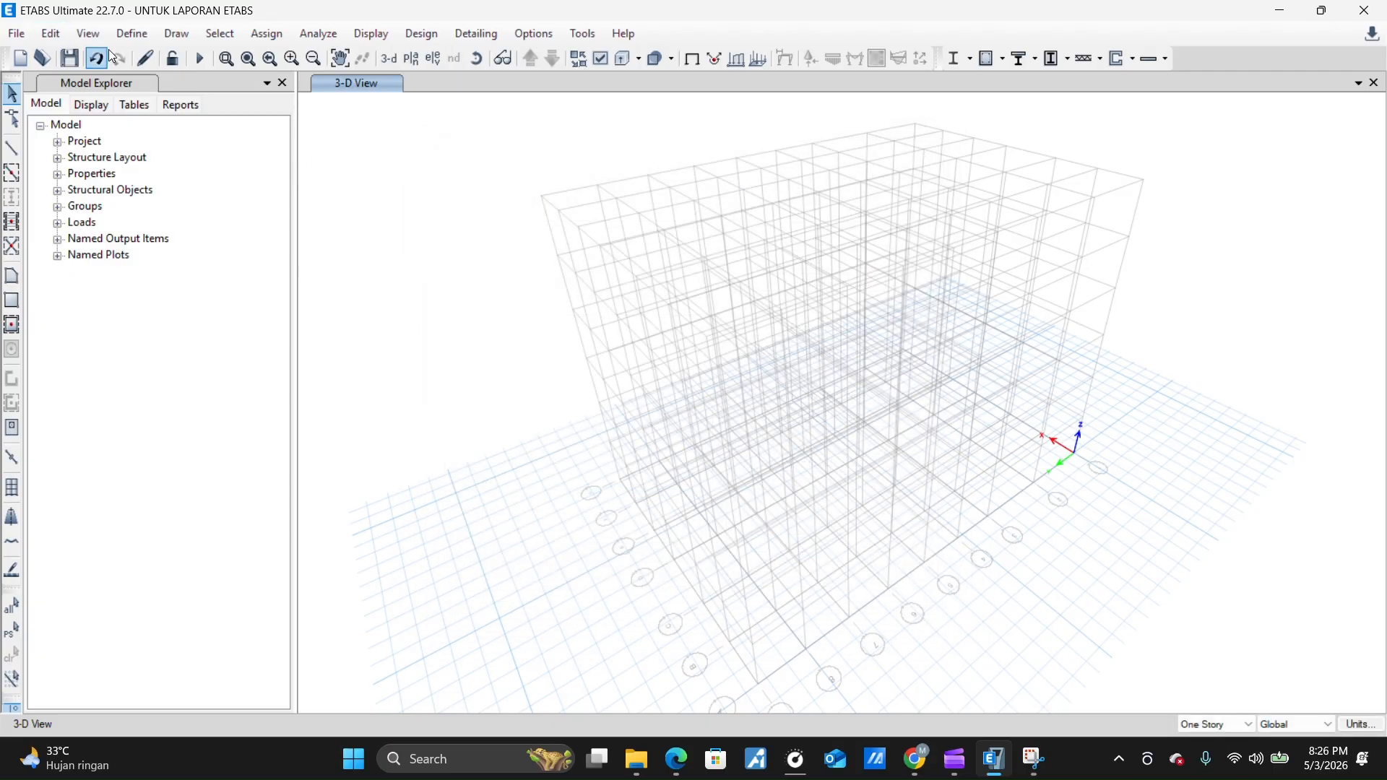
# Open the GEMPA LOMBOK response spectrum function and review its name, Ss, S1 and long-period transition period
pyautogui.click(141, 34)
pyautogui.click(246, 138)
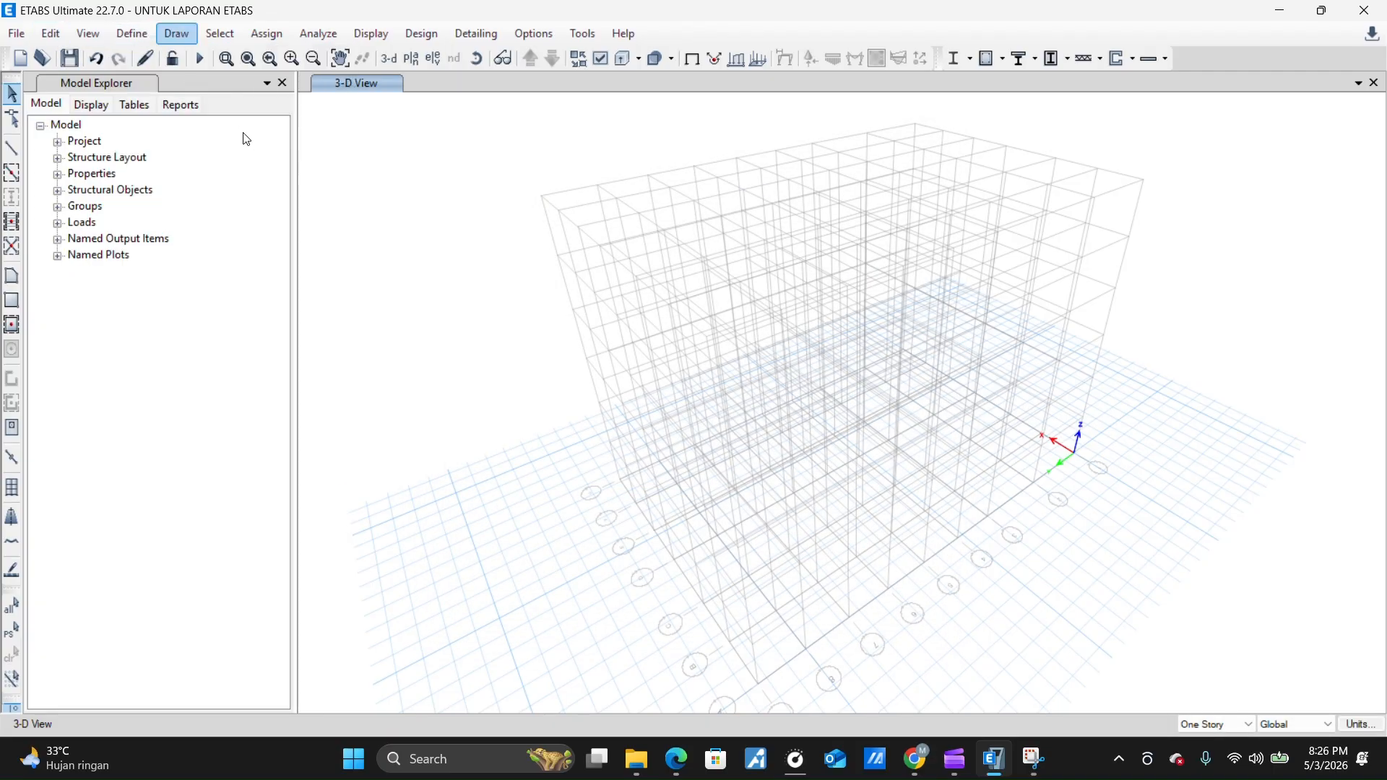
pyautogui.click(144, 41)
pyautogui.moveTo(232, 313)
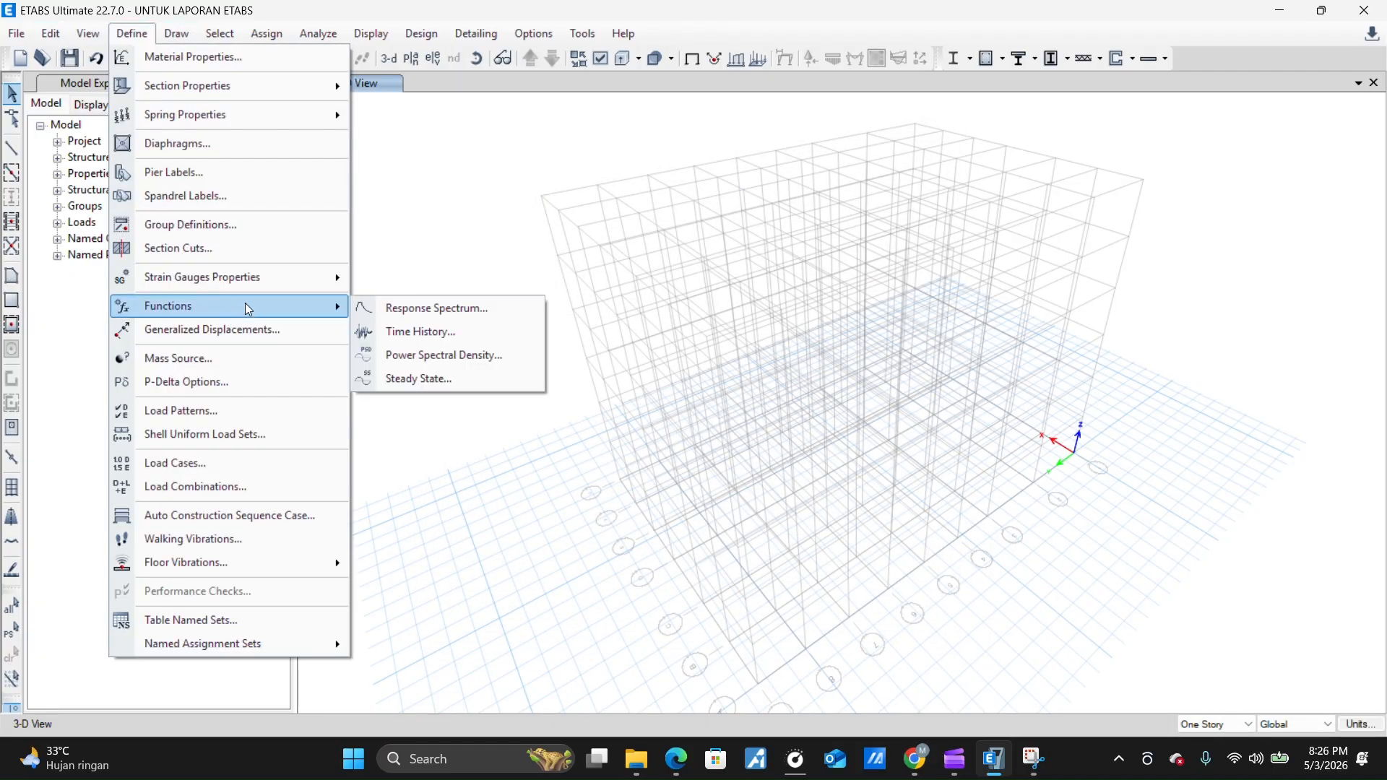
pyautogui.click(405, 311)
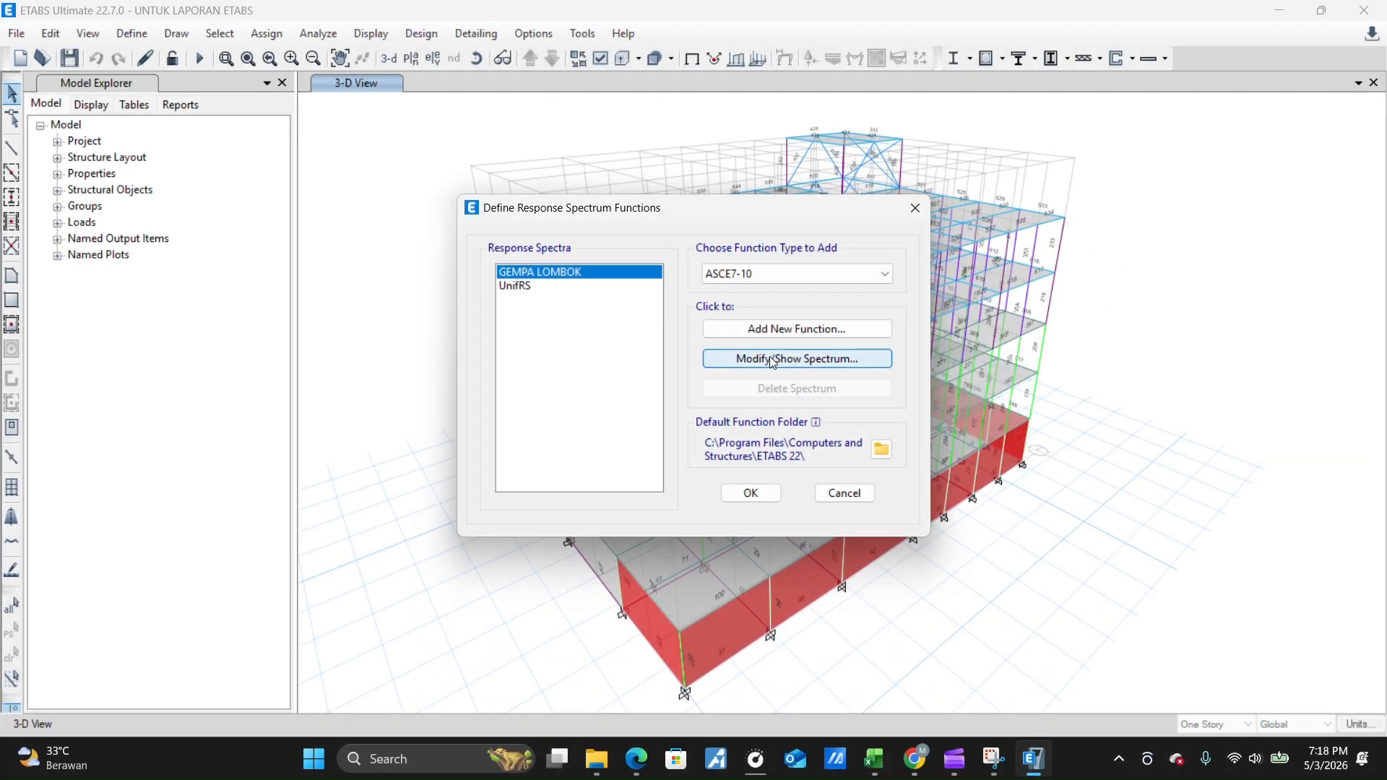
pyautogui.click(772, 359)
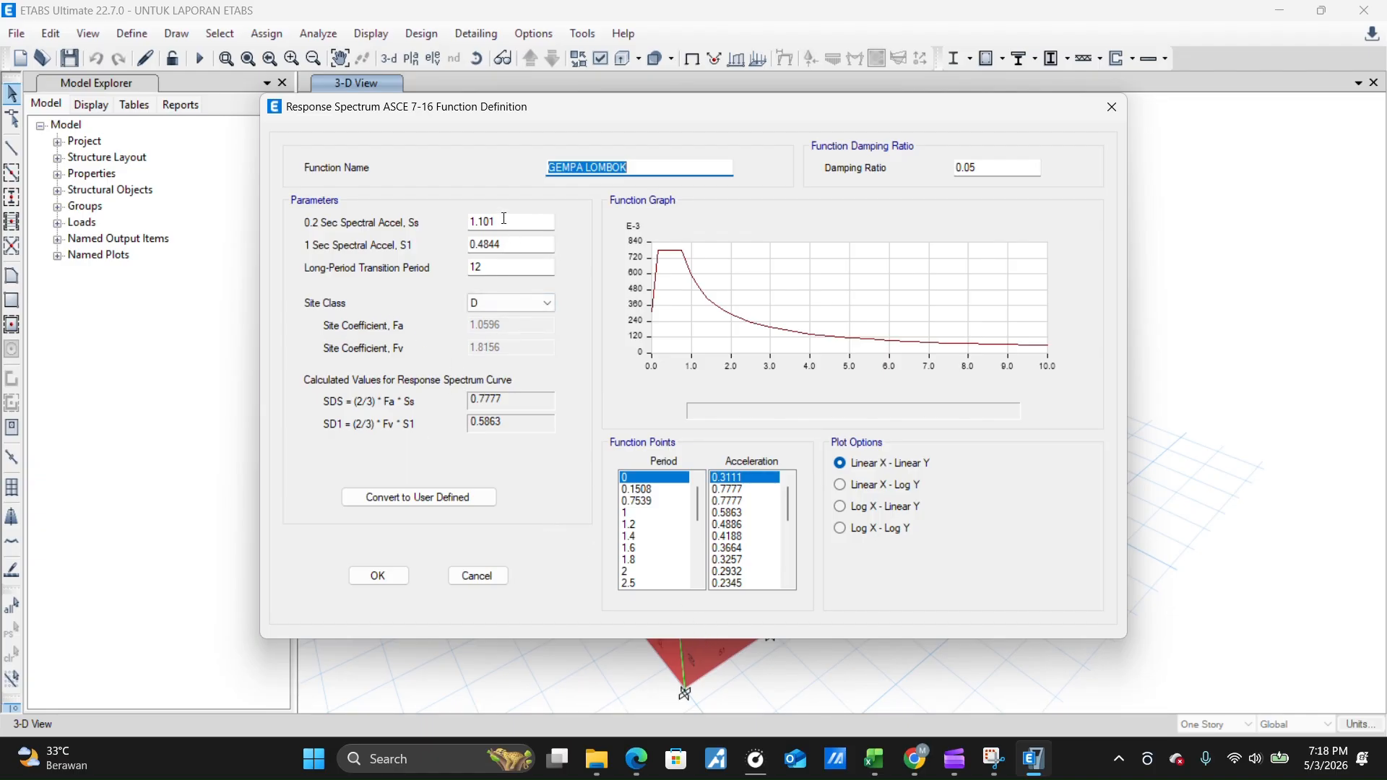
pyautogui.click(656, 172)
pyautogui.moveTo(518, 217); pyautogui.dragTo(437, 270)
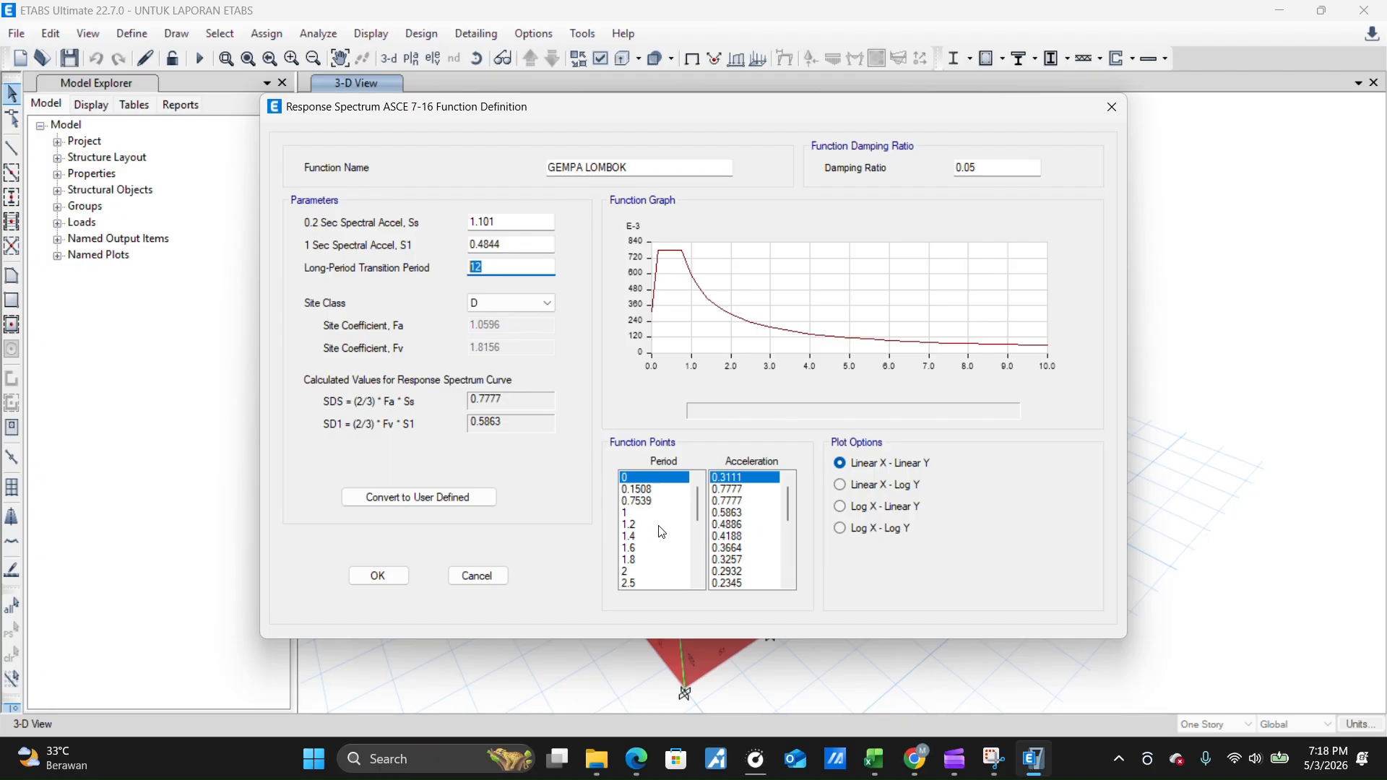
# Switch to the LAPORAN ETABS PRINT PDF in Edge and look through its section property and structural modelling chapters
pyautogui.click(636, 760)
pyautogui.scroll(15, 690, 557)
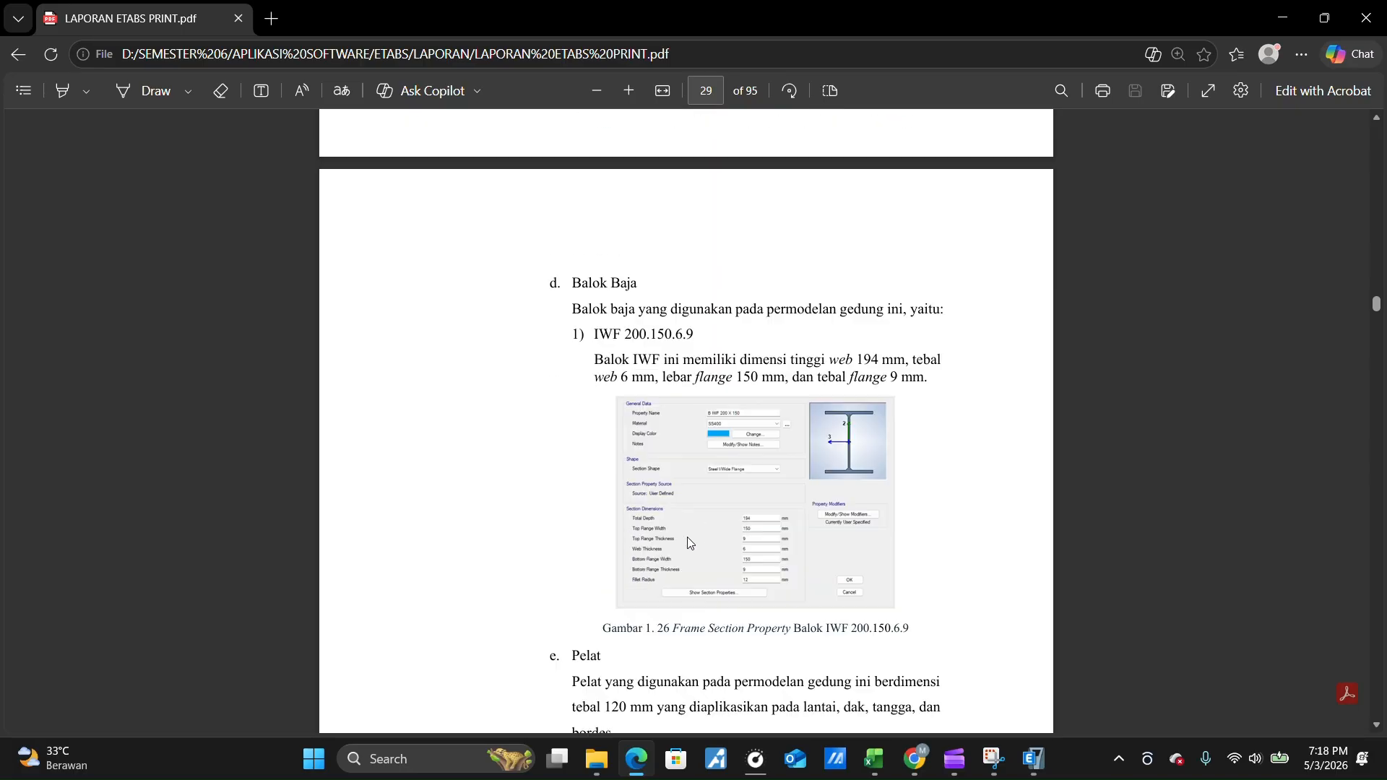
pyautogui.scroll(-20, 690, 557)
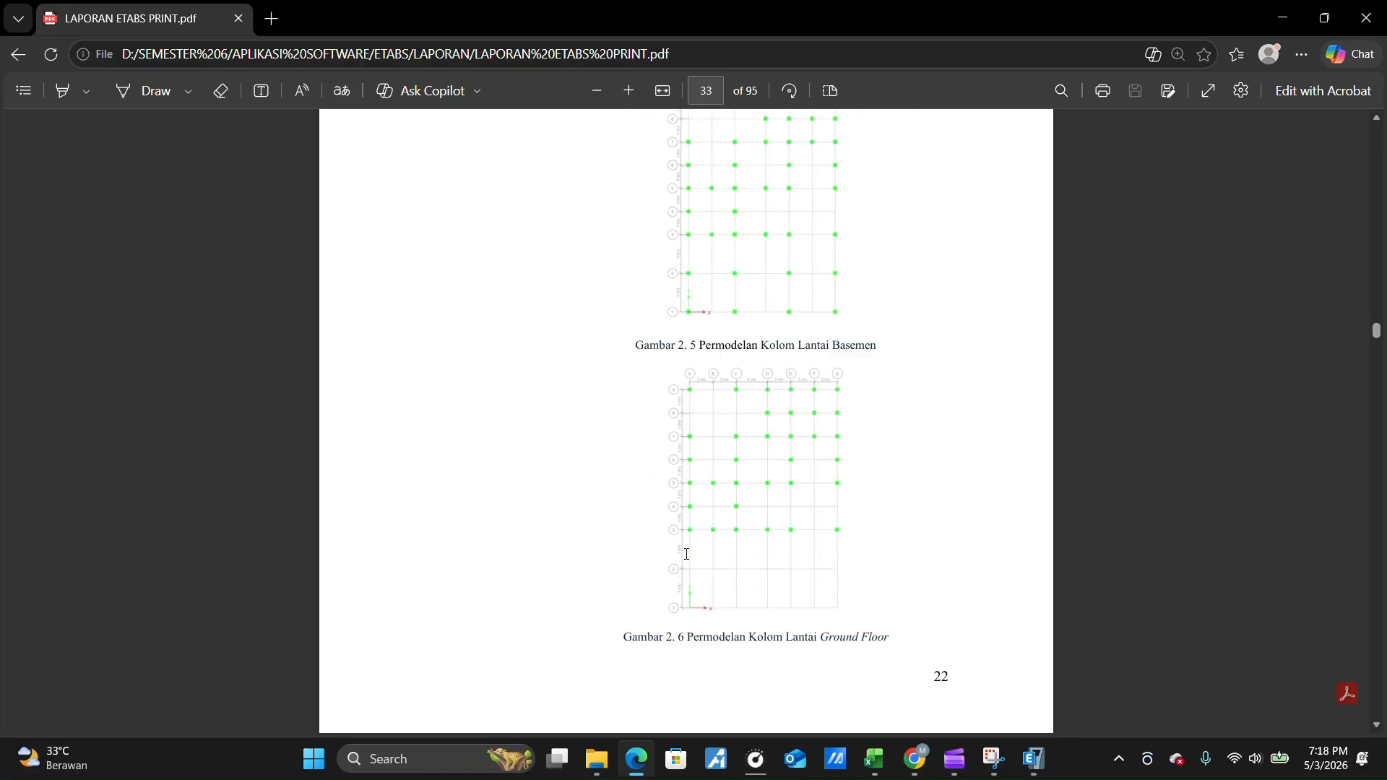
pyautogui.scroll(-20, 687, 554)
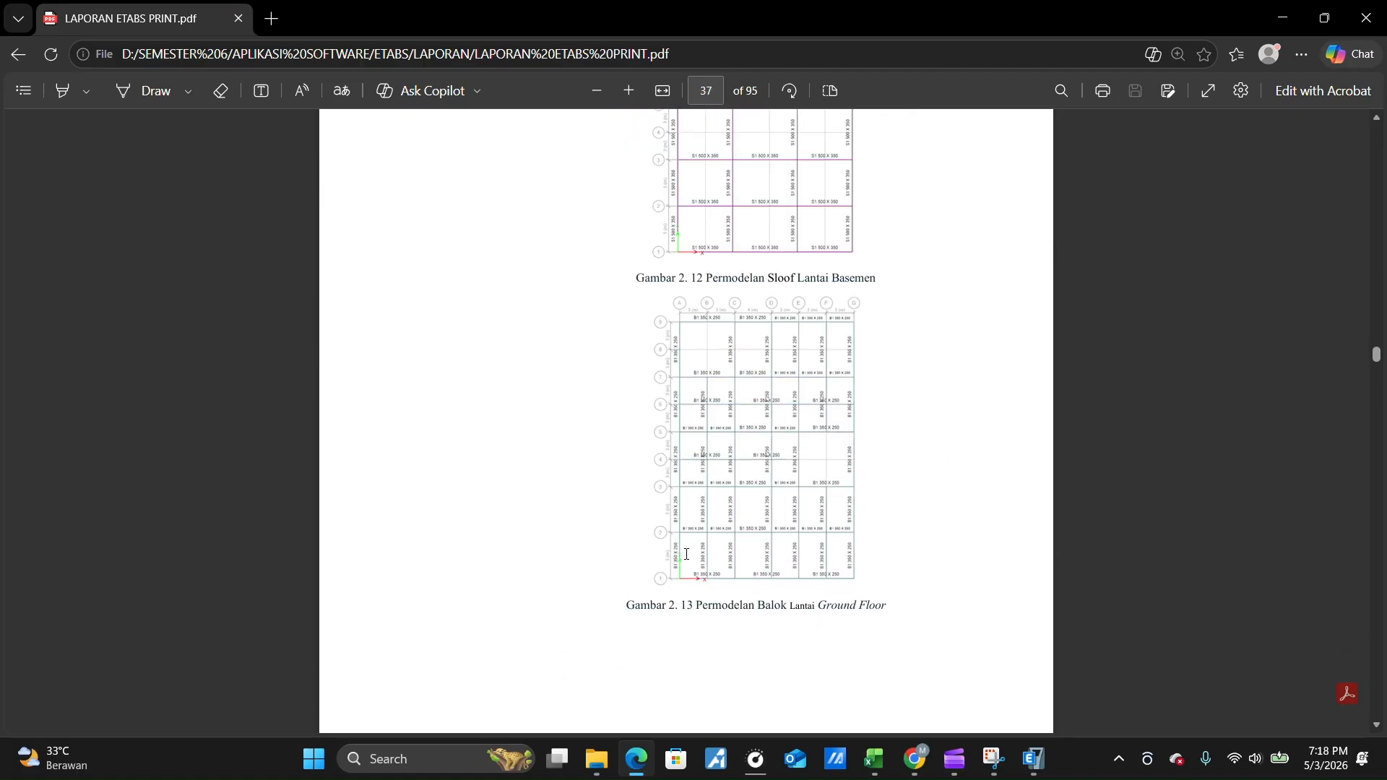
pyautogui.scroll(13, 686, 556)
pyautogui.scroll(20, 687, 557)
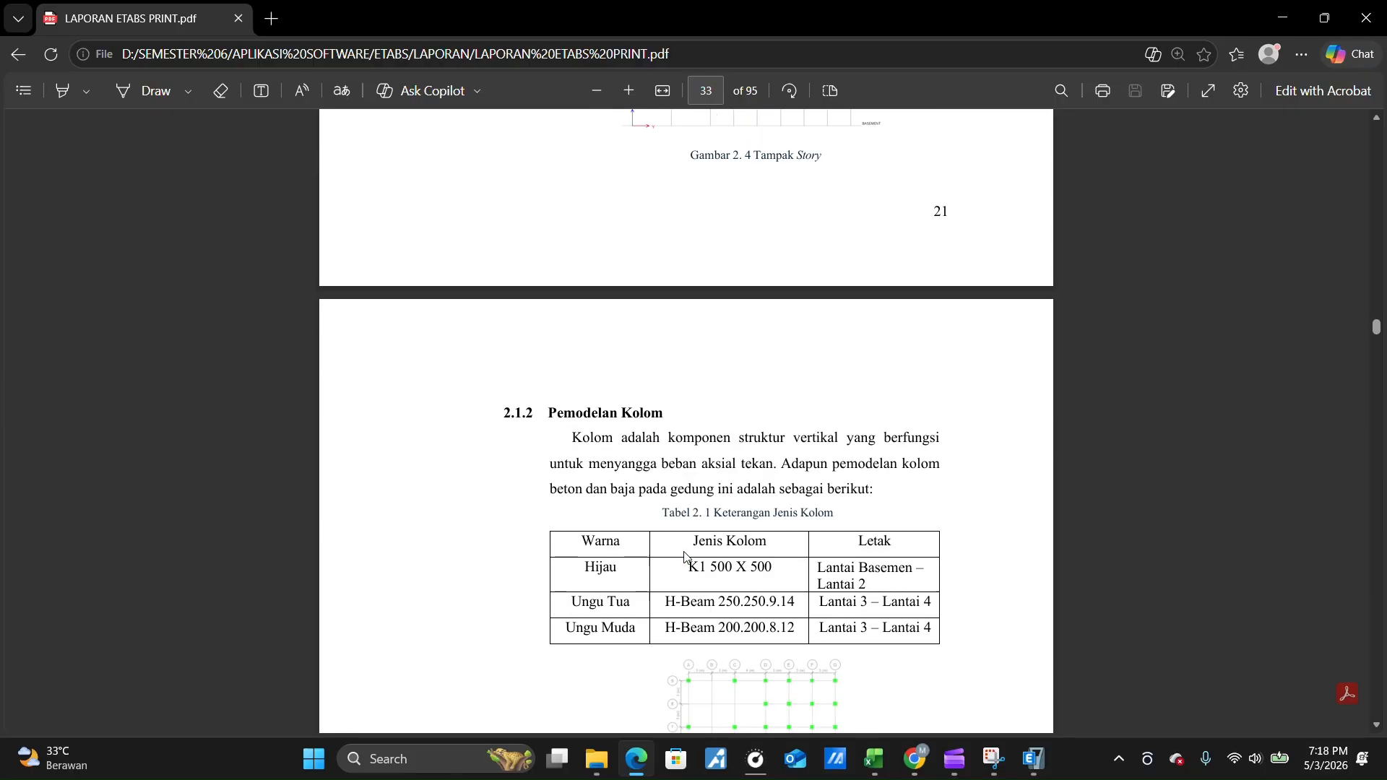
pyautogui.scroll(9, 686, 556)
pyautogui.scroll(-11, 687, 557)
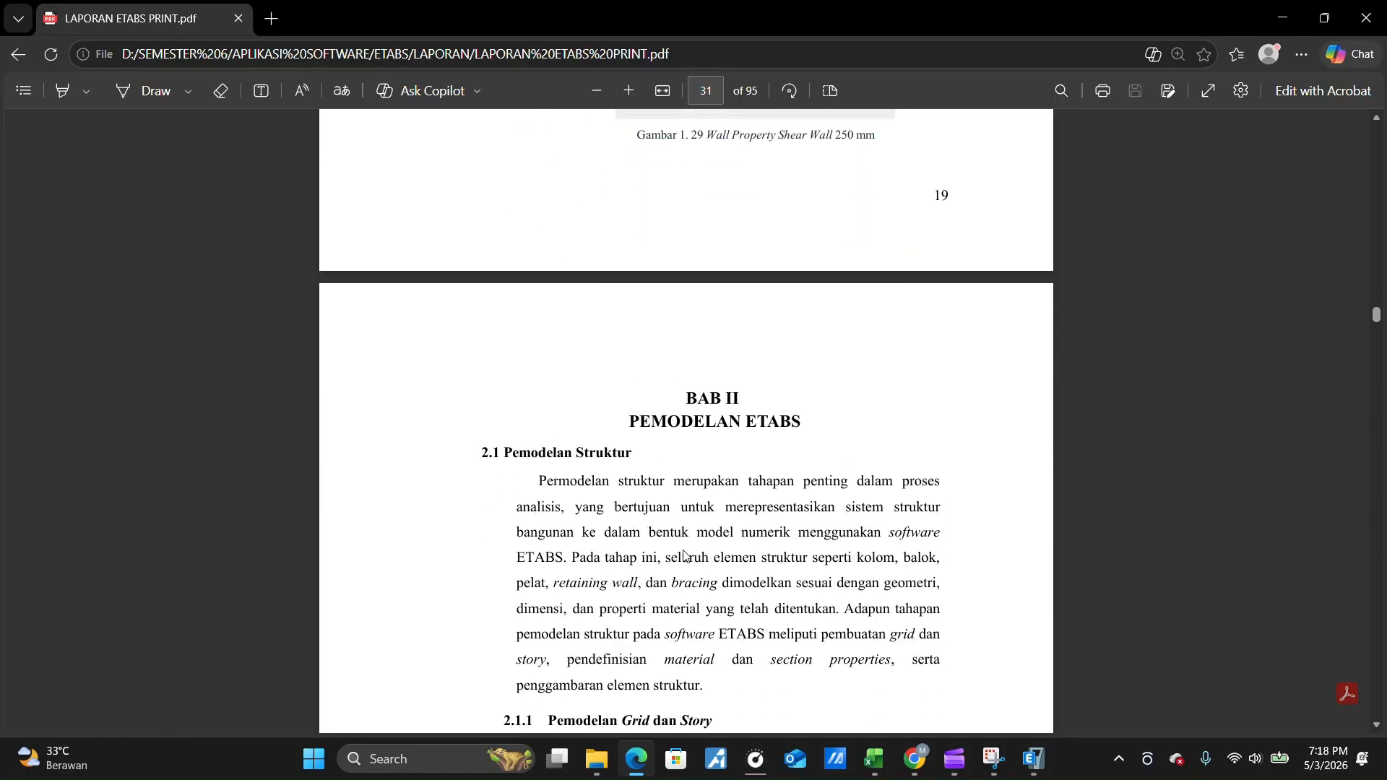
pyautogui.scroll(14, 686, 556)
pyautogui.scroll(20, 686, 556)
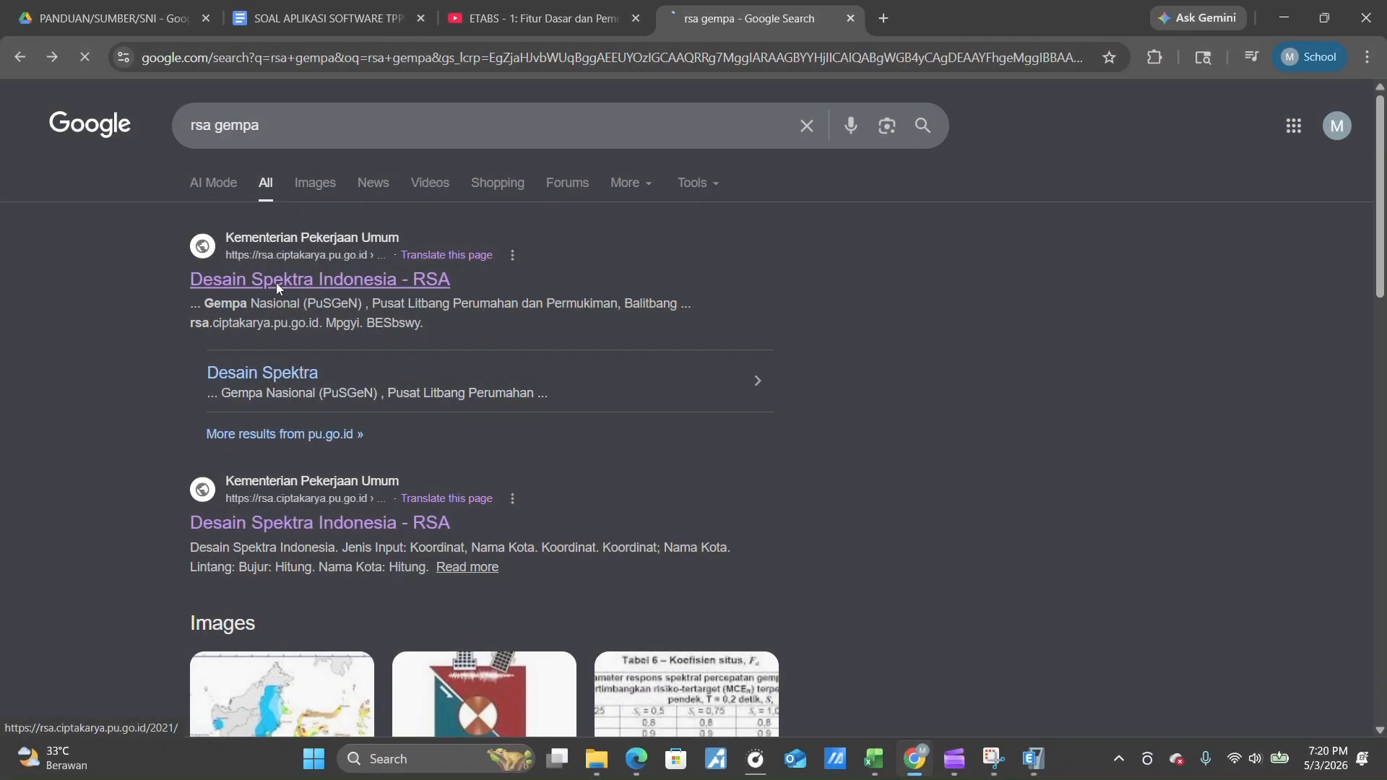
# Open the Desain Spektra Indonesia site and pick a location near Labuhan Lombok on its map, at about latitude -8.5040, longitude 116.6588
pyautogui.click(276, 283)
pyautogui.scroll(-5, 777, 392)
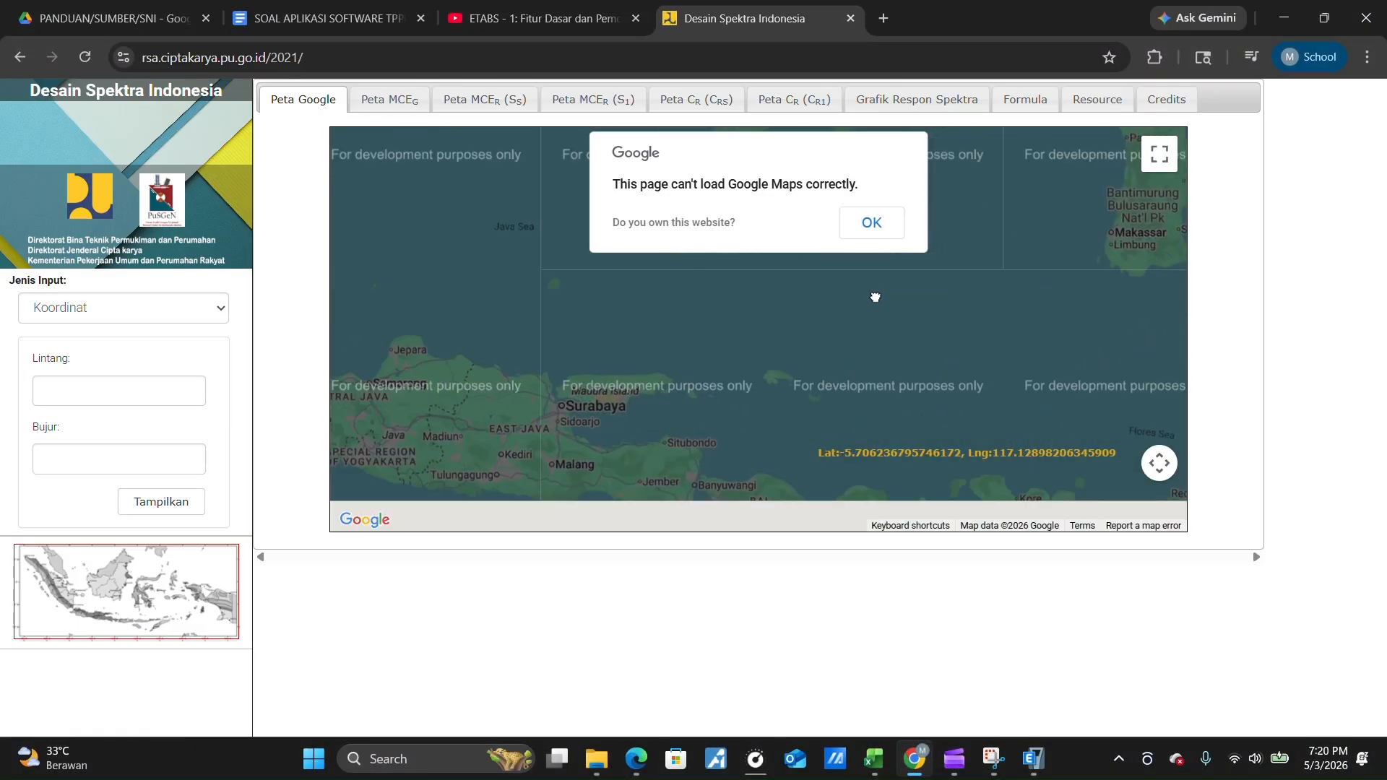
pyautogui.scroll(-3, 626, 400)
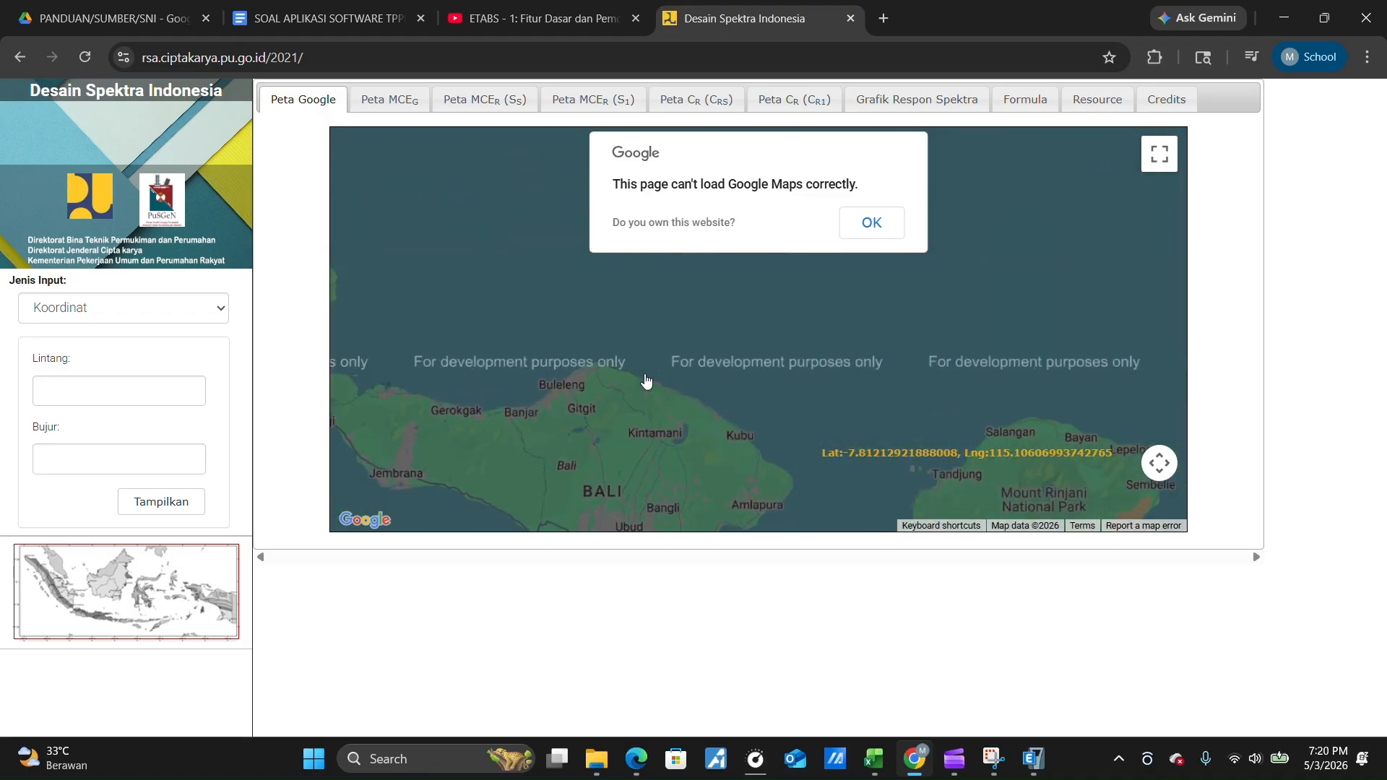
pyautogui.scroll(-3, 791, 334)
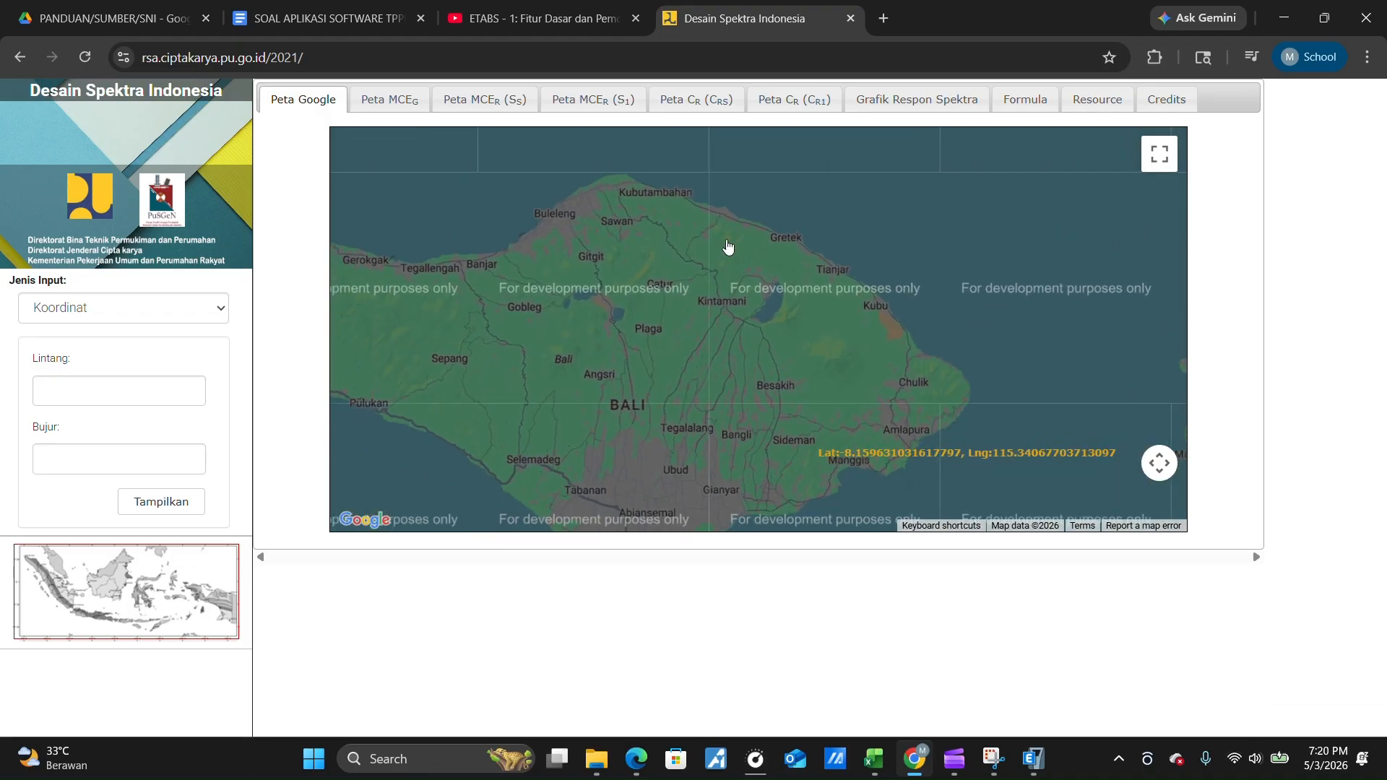
pyautogui.scroll(2, 880, 343)
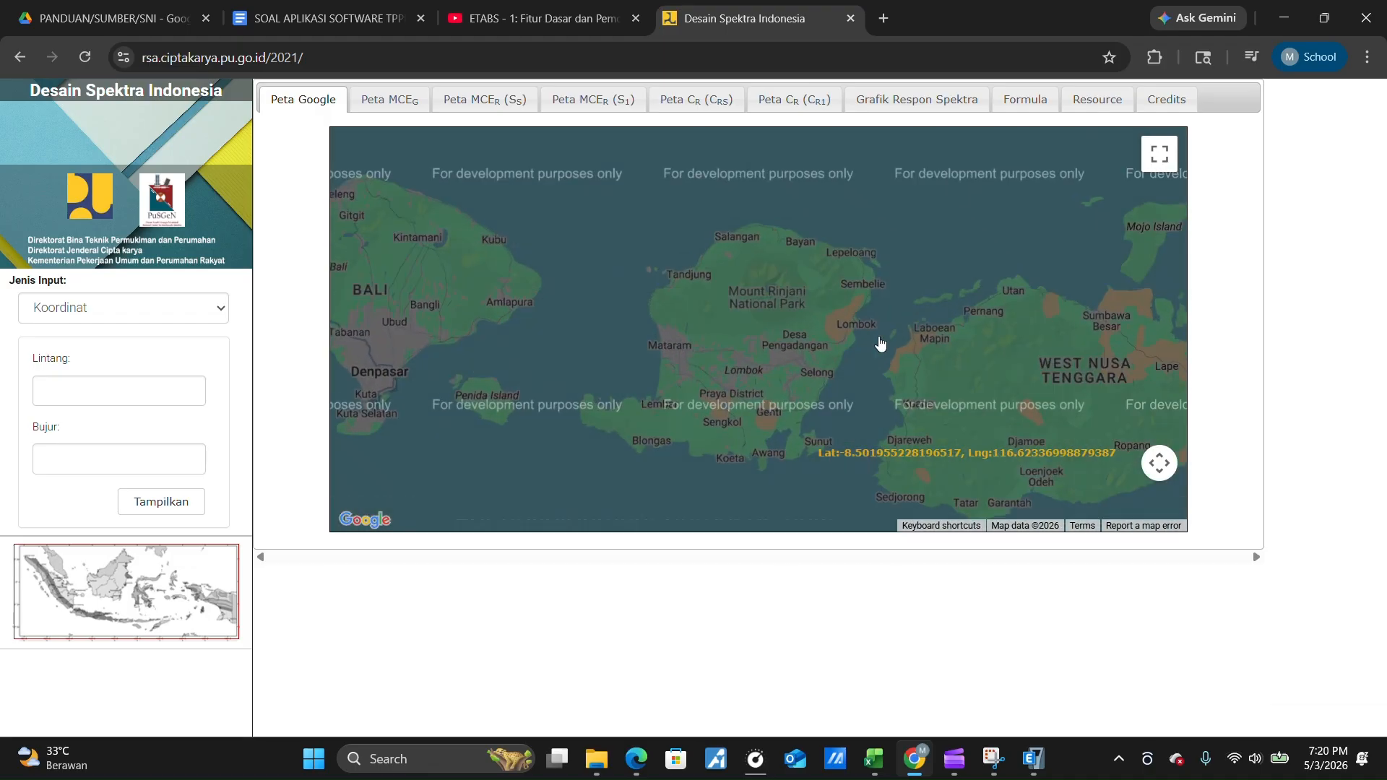
pyautogui.scroll(5, 675, 300)
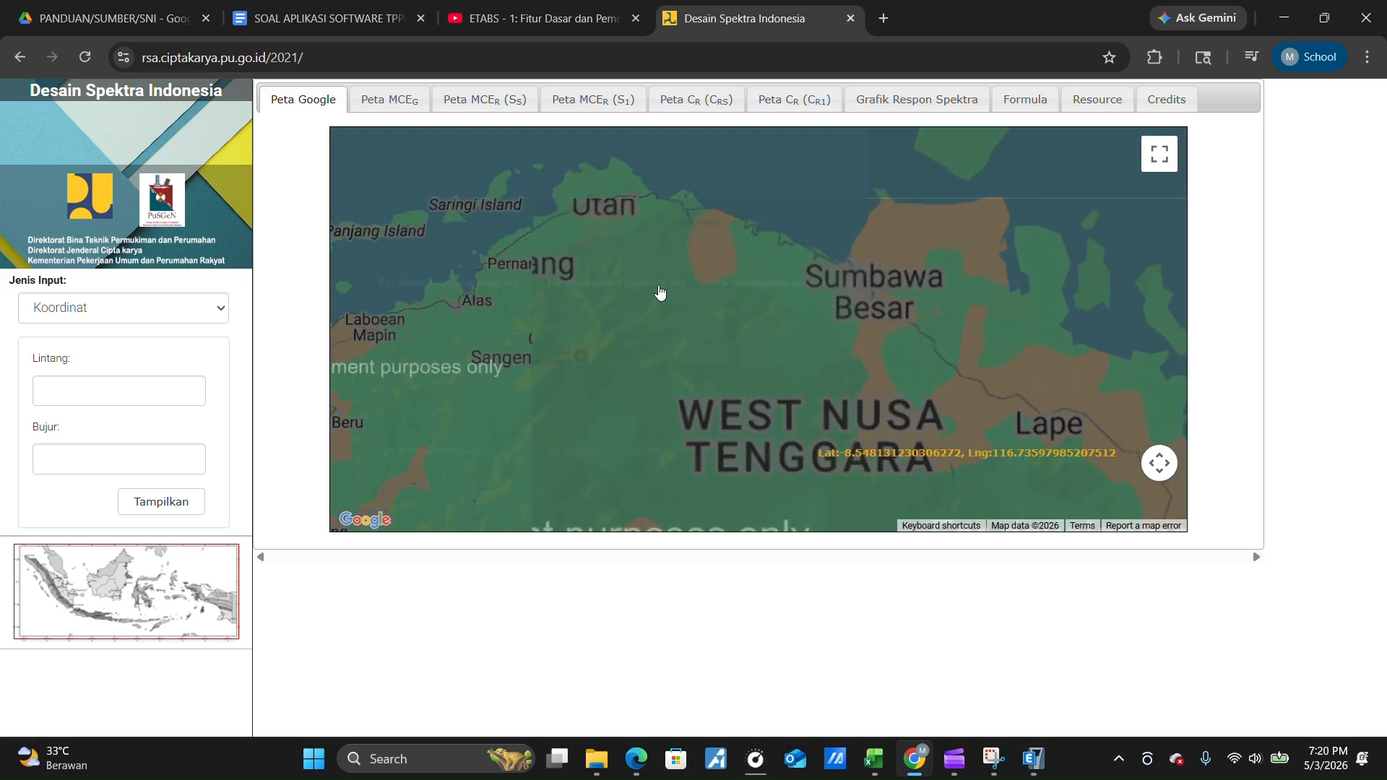
pyautogui.scroll(-2, 640, 273)
pyautogui.moveTo(626, 285); pyautogui.dragTo(877, 211)
pyautogui.scroll(-1, 895, 330)
pyautogui.moveTo(893, 330); pyautogui.dragTo(526, 209)
pyautogui.moveTo(795, 291); pyautogui.dragTo(792, 388)
pyautogui.scroll(2, 657, 359)
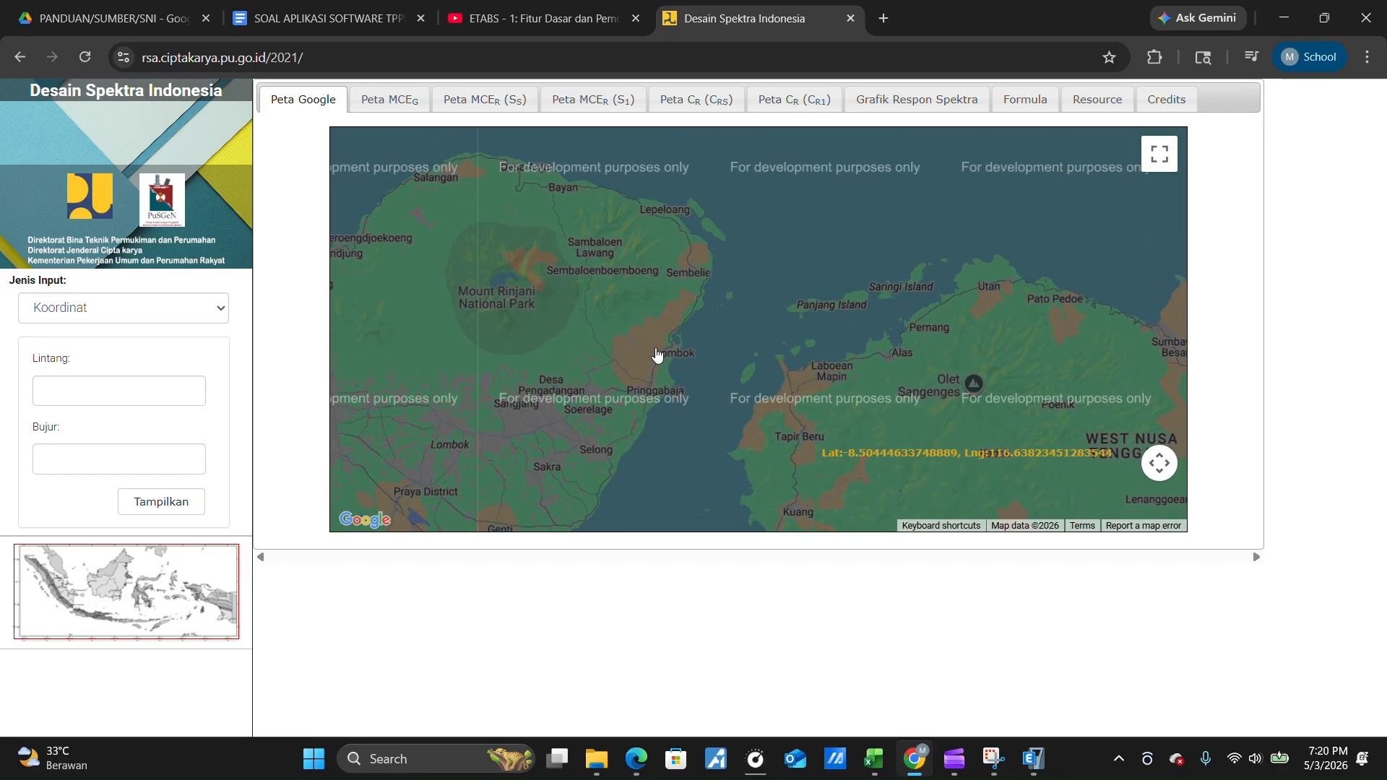
pyautogui.click(667, 325)
pyautogui.scroll(1, 669, 323)
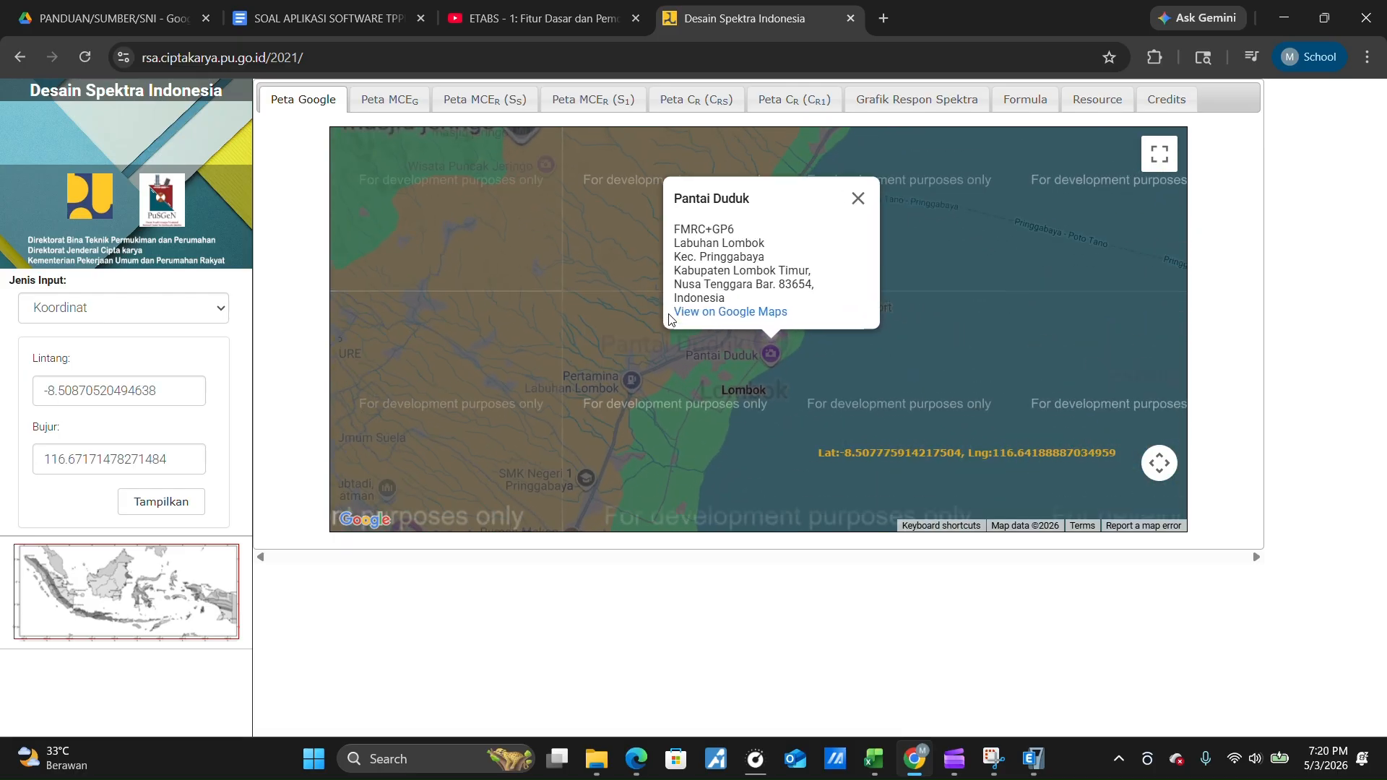
pyautogui.click(703, 357)
pyautogui.scroll(1, 706, 354)
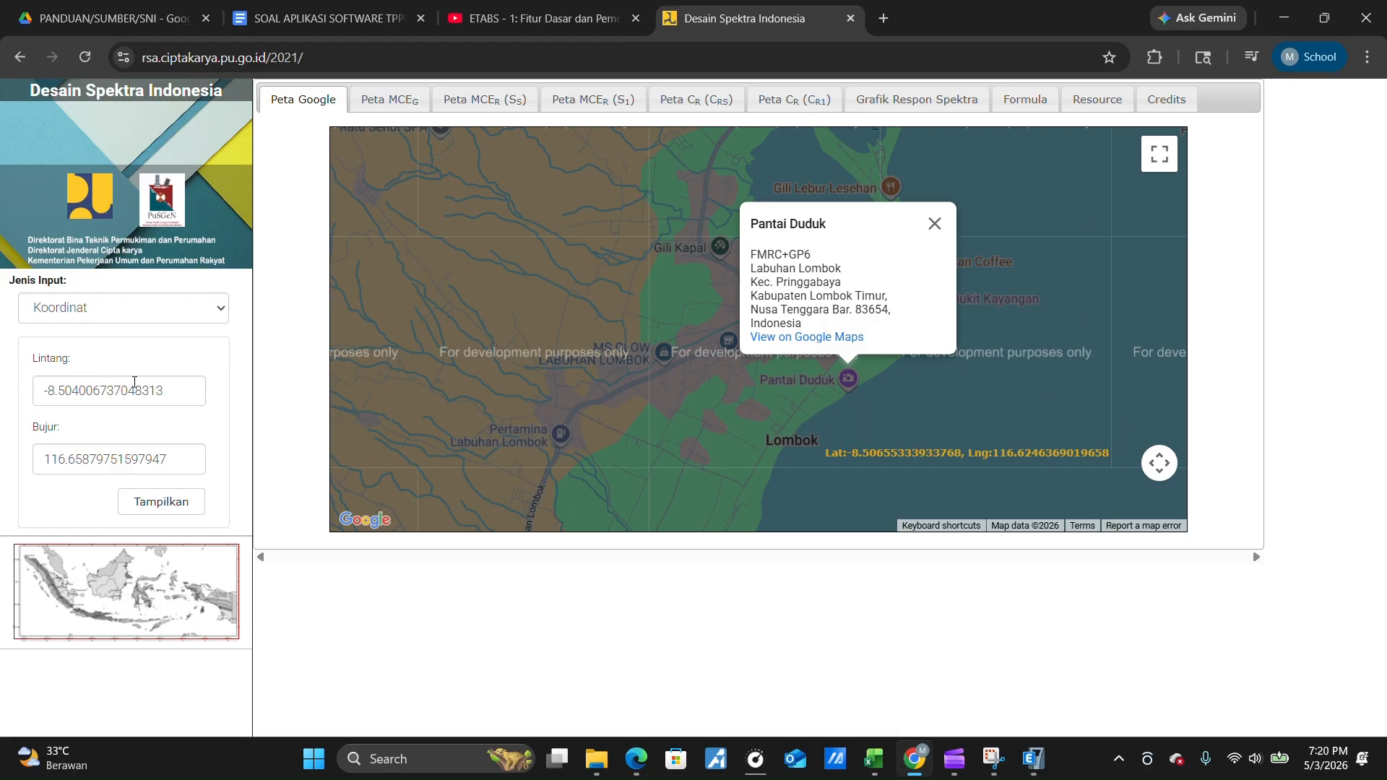
# Display the design spectrum for the picked coordinates and set the site class to SD - Tanah Sedang
pyautogui.click(167, 502)
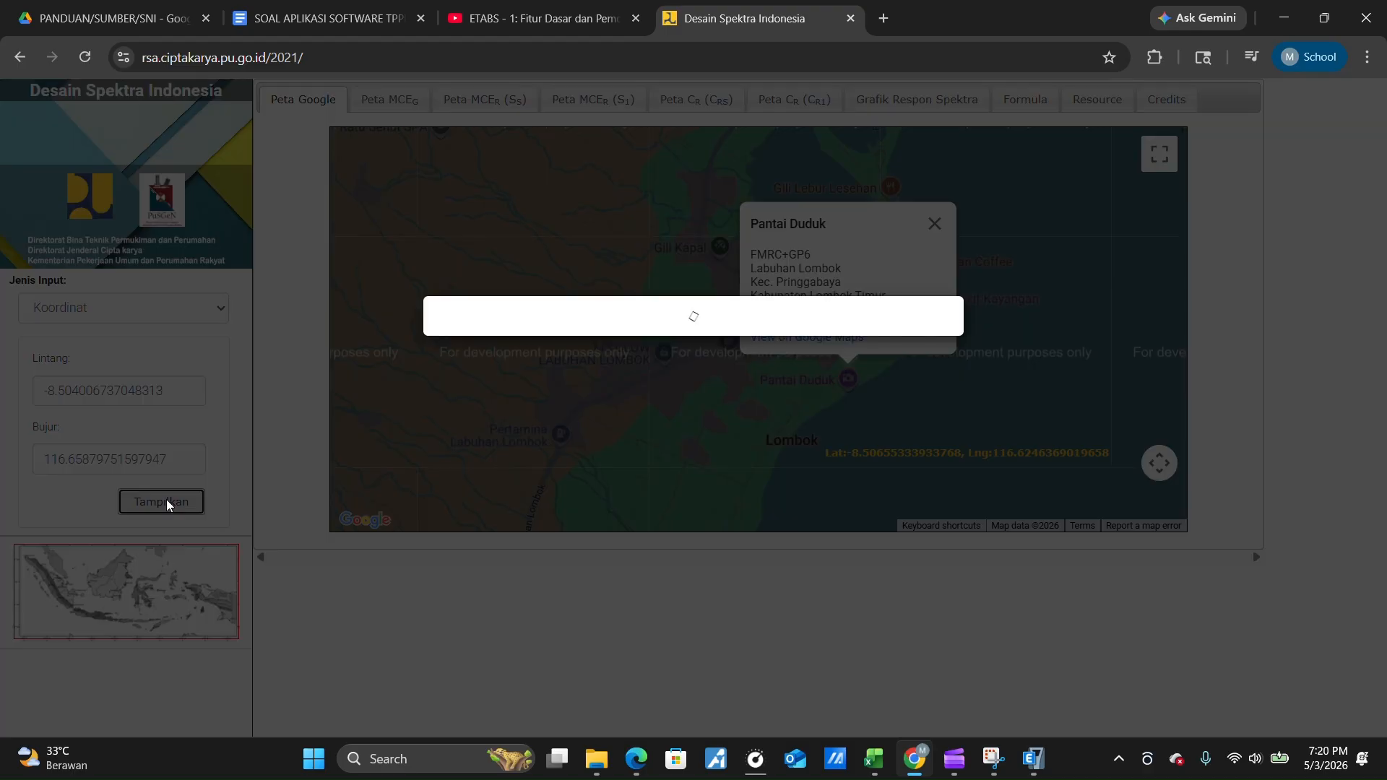
pyautogui.scroll(-2, 767, 478)
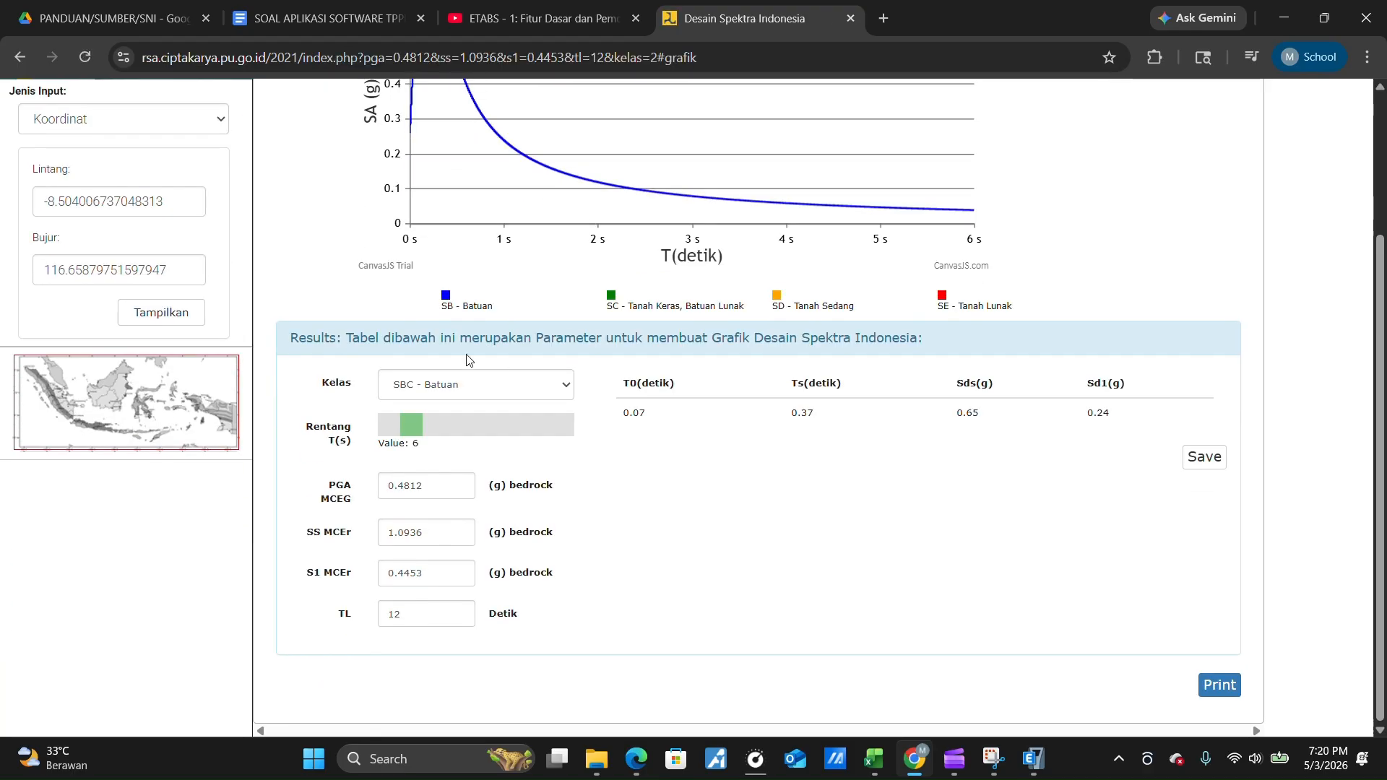
pyautogui.click(498, 393)
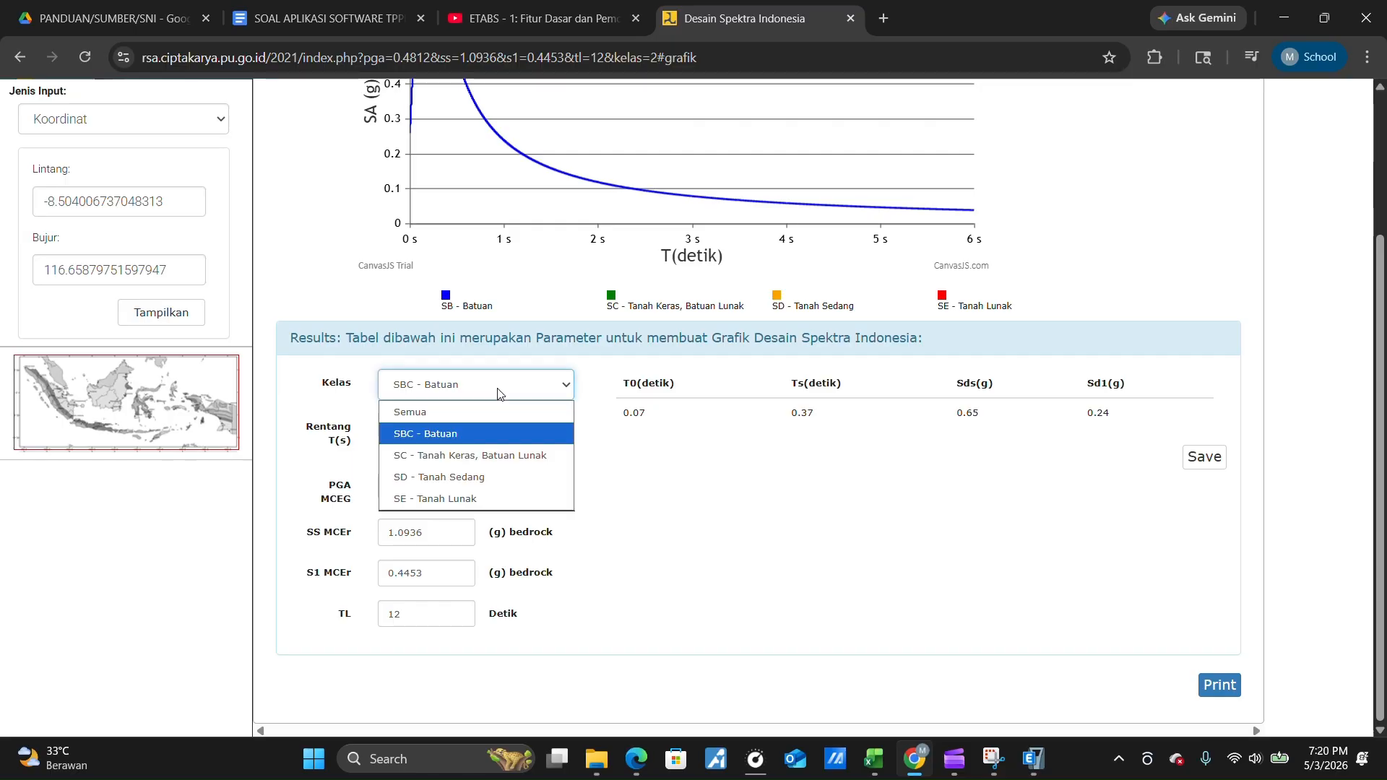
pyautogui.click(457, 479)
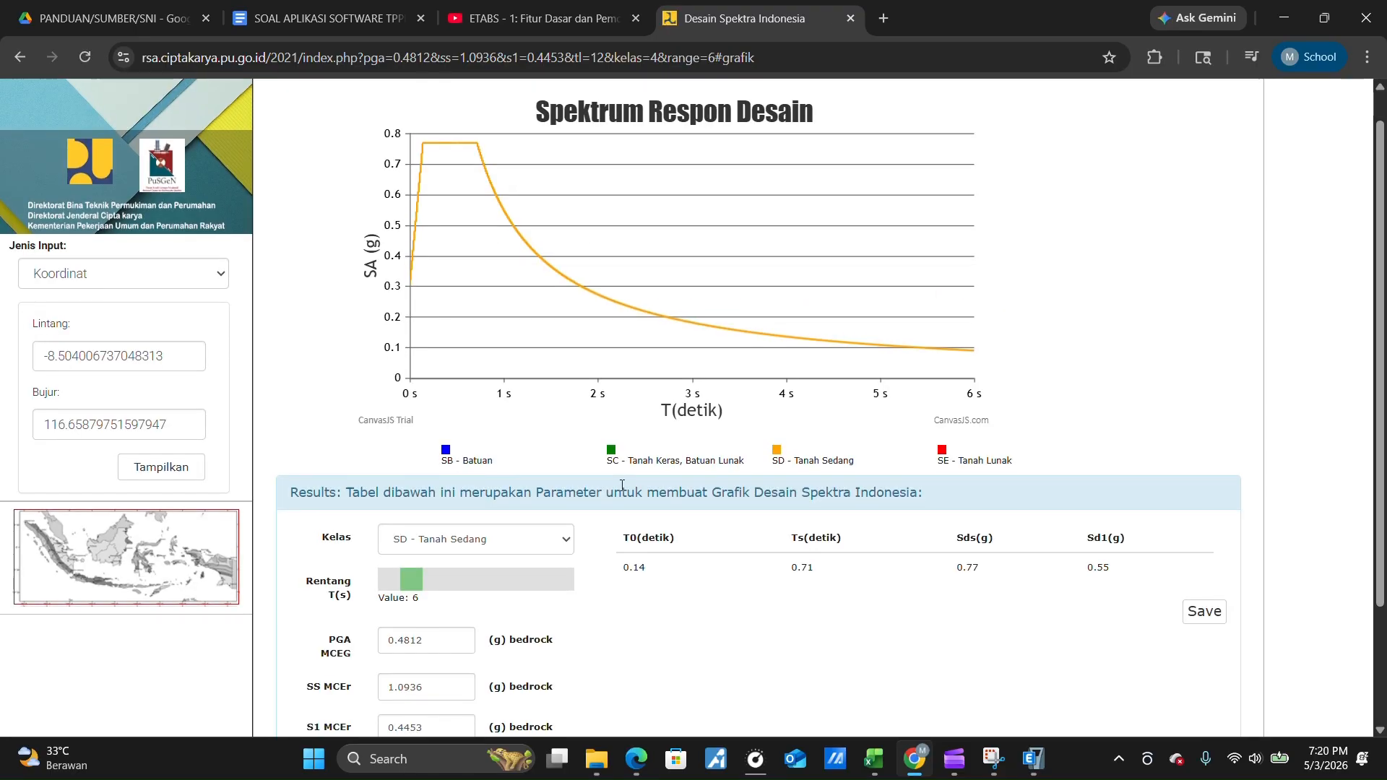
# Examine the SD spectrum curve and its PGA and SS parameters, and switch back to the response spectrum definition in ETABS
pyautogui.scroll(-2, 621, 486)
pyautogui.scroll(2, 622, 485)
pyautogui.scroll(-2, 622, 484)
pyautogui.moveTo(425, 486); pyautogui.dragTo(369, 544)
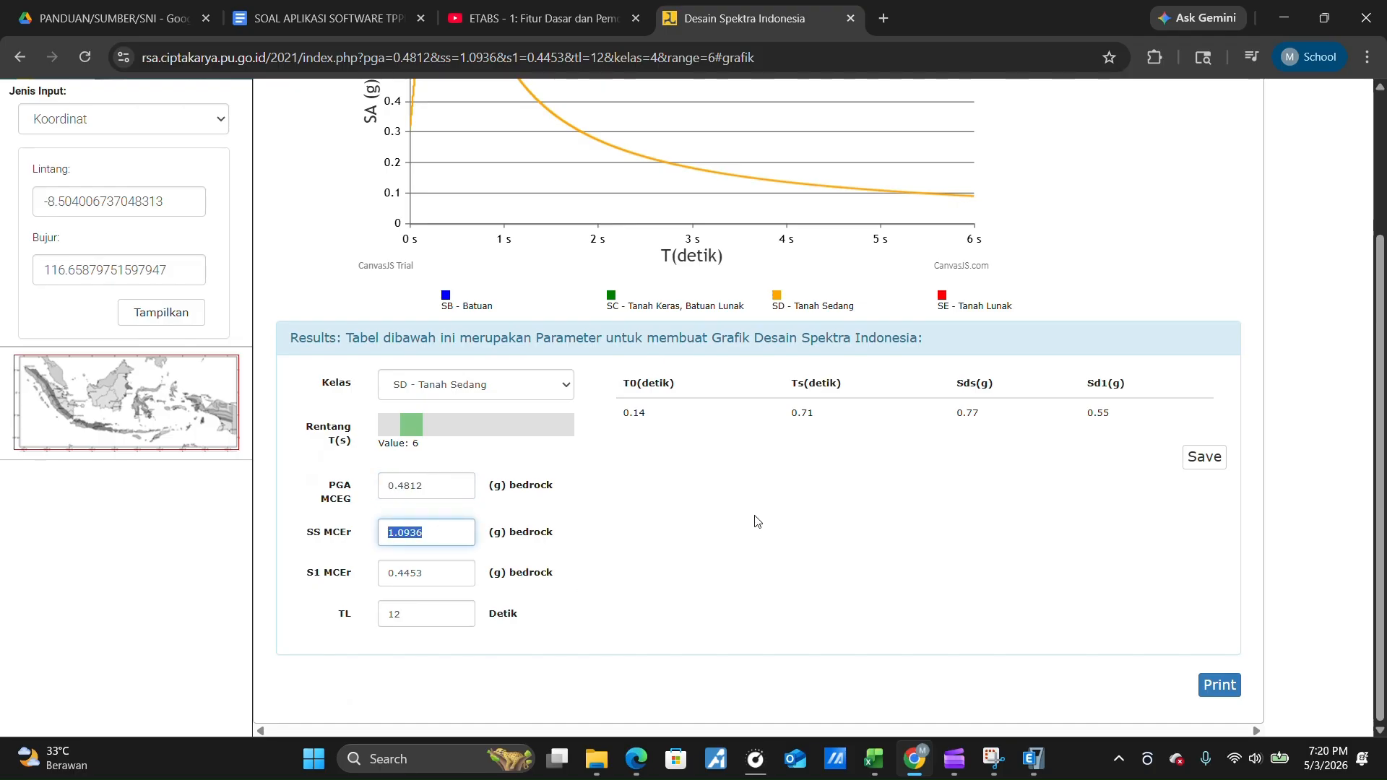
pyautogui.click(1033, 758)
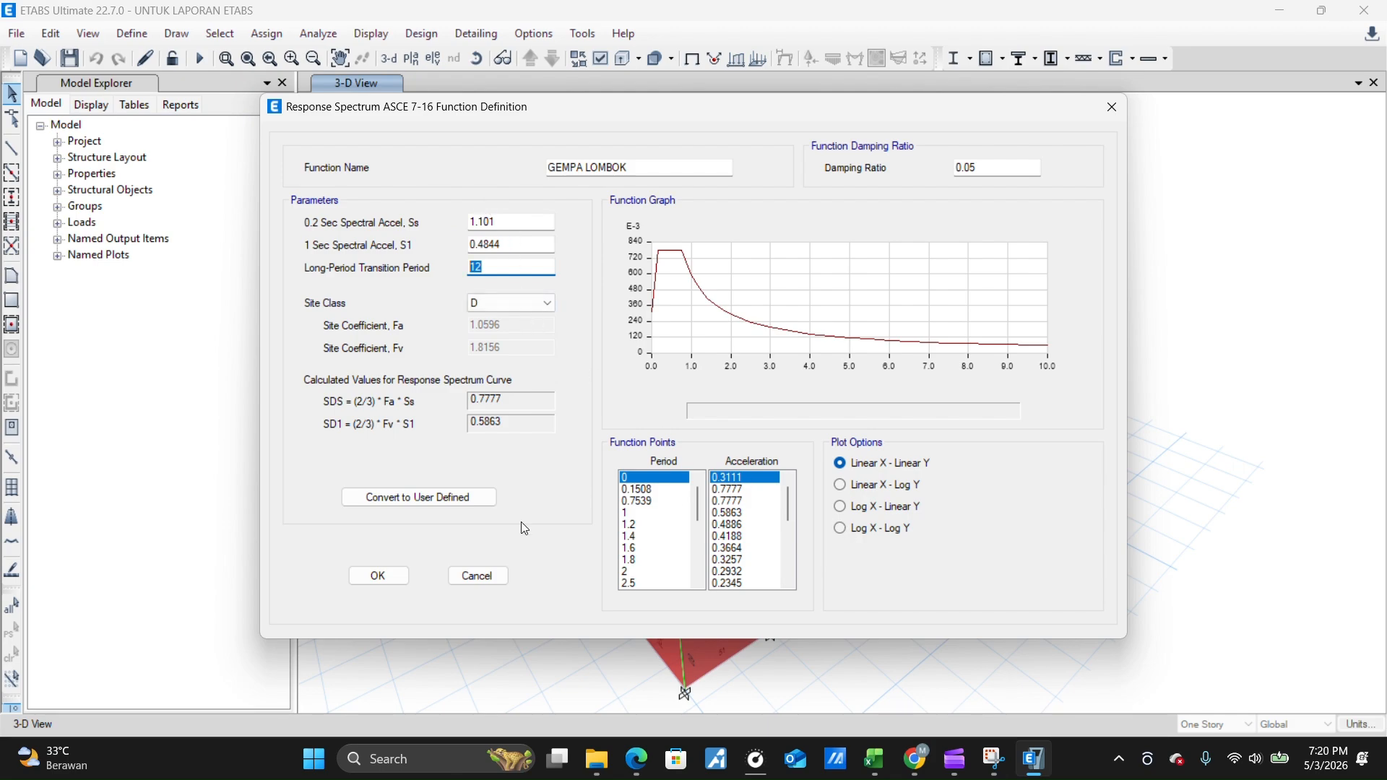
# Accept the GEMPA LOMBOK response spectrum definition and close the list of response spectrum functions
pyautogui.click(378, 576)
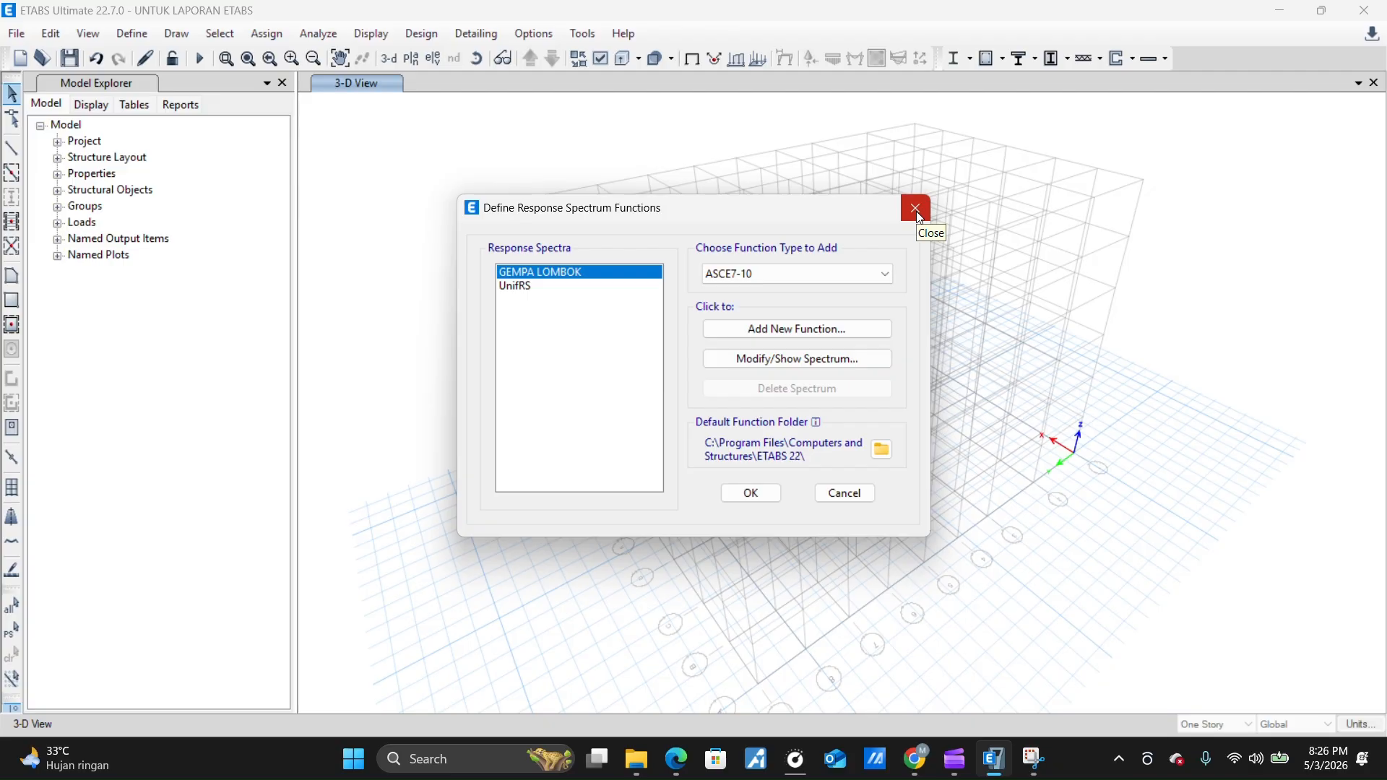
pyautogui.click(916, 211)
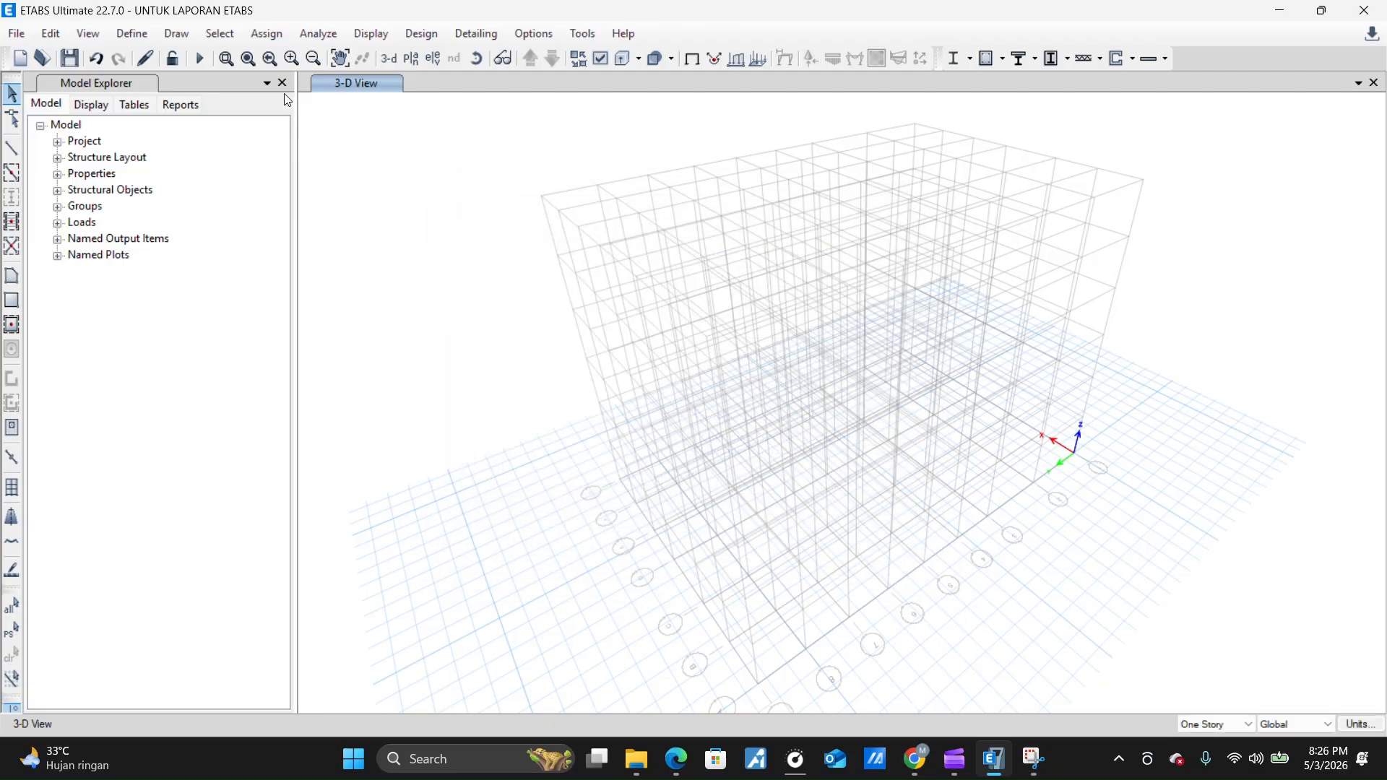
# Review the defined load patterns from Wx and Live through SIDL, EQ X, EQ Y and Lateral, checking their types and lateral load codes
pyautogui.click(144, 36)
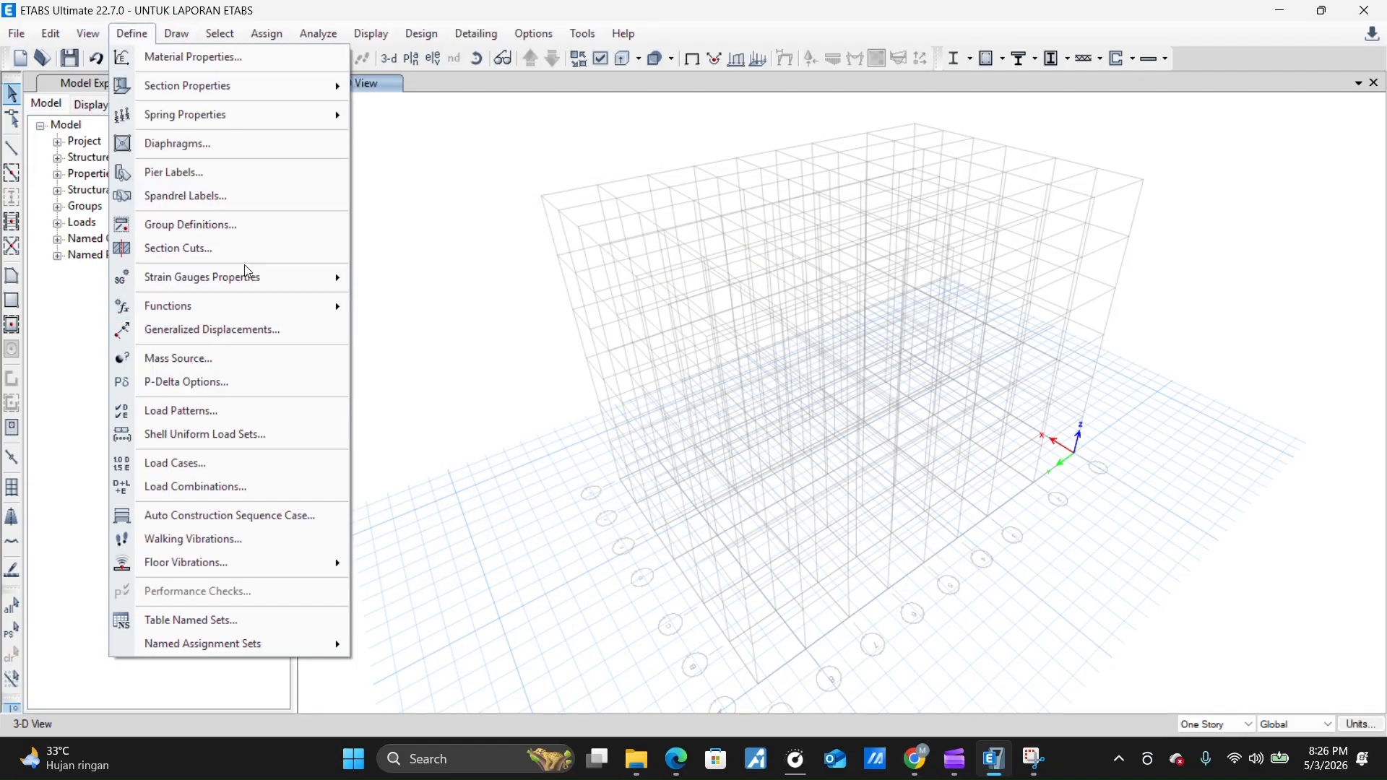
pyautogui.click(219, 414)
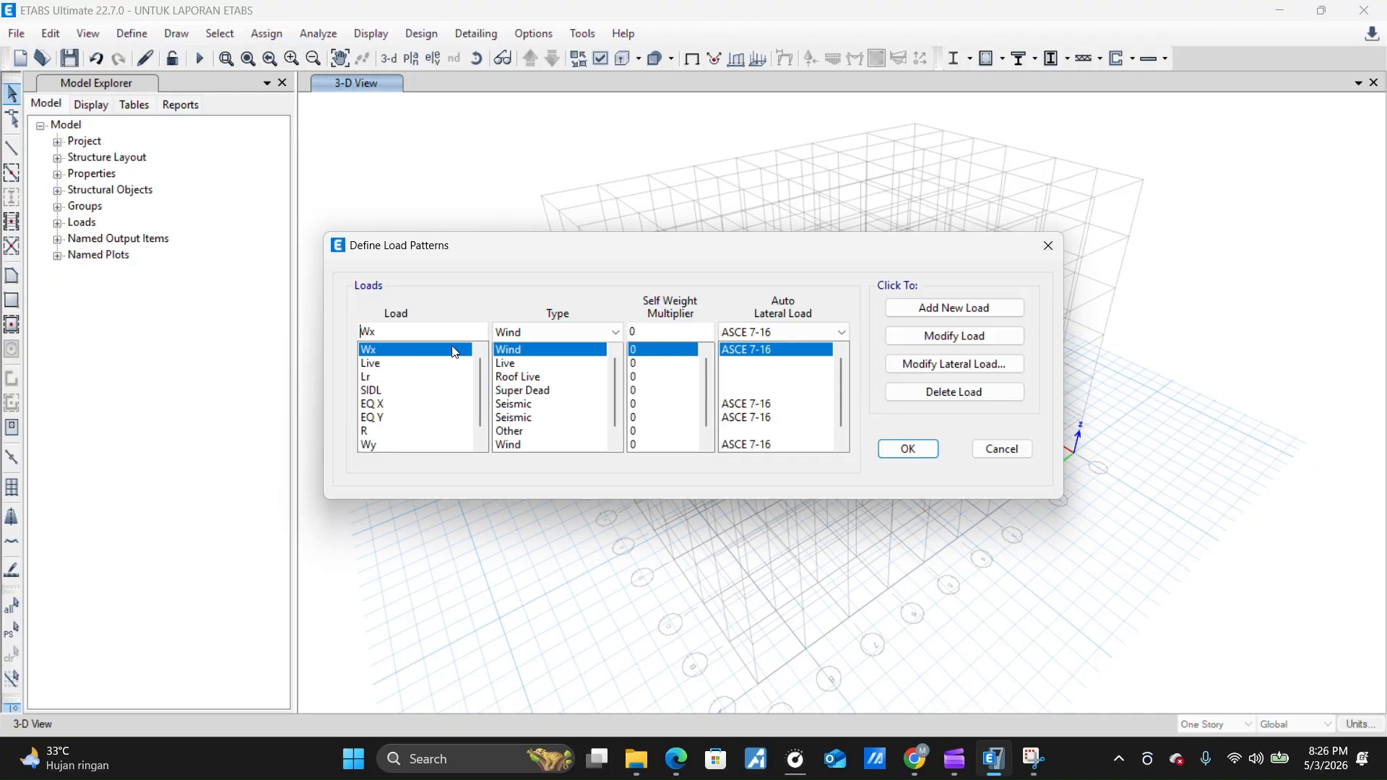
pyautogui.scroll(-2, 416, 380)
pyautogui.scroll(1, 408, 390)
pyautogui.click(389, 364)
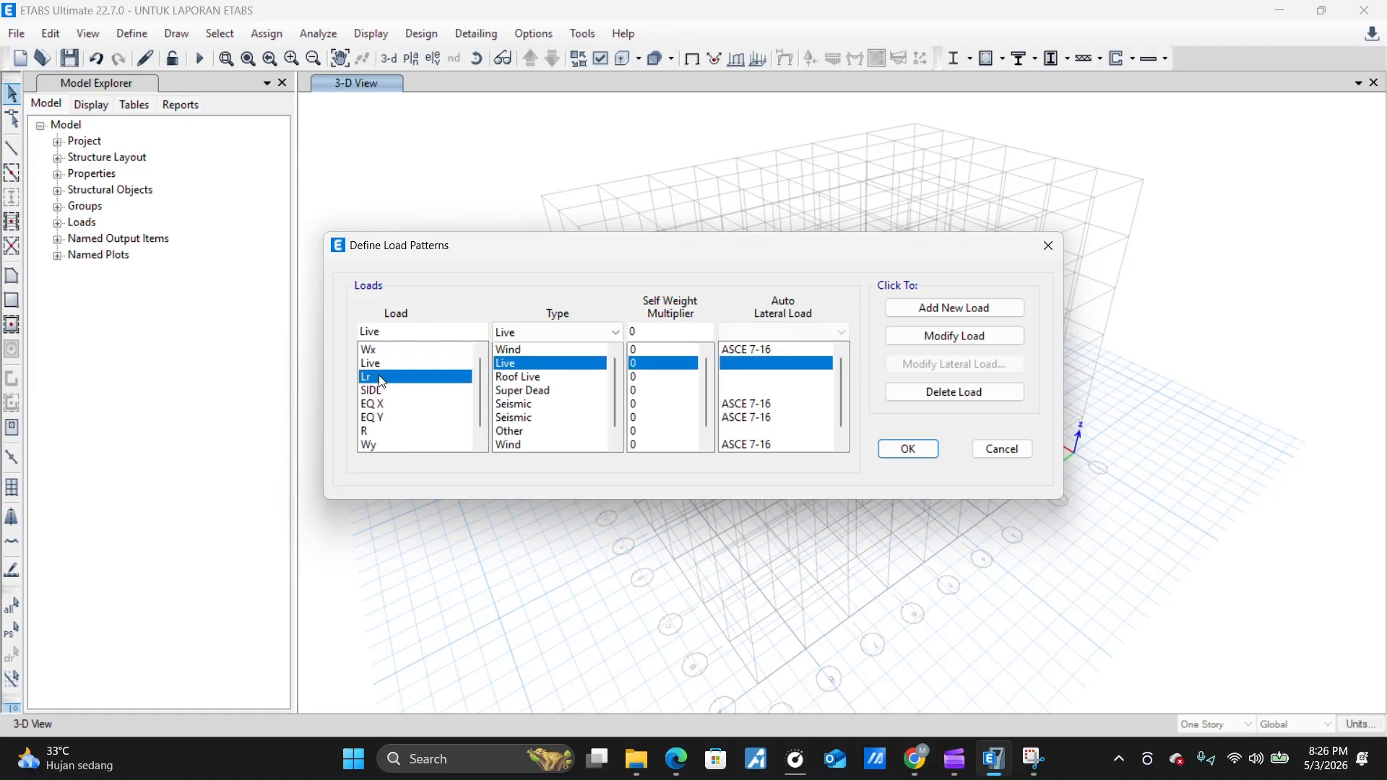
pyautogui.click(382, 377)
pyautogui.click(385, 351)
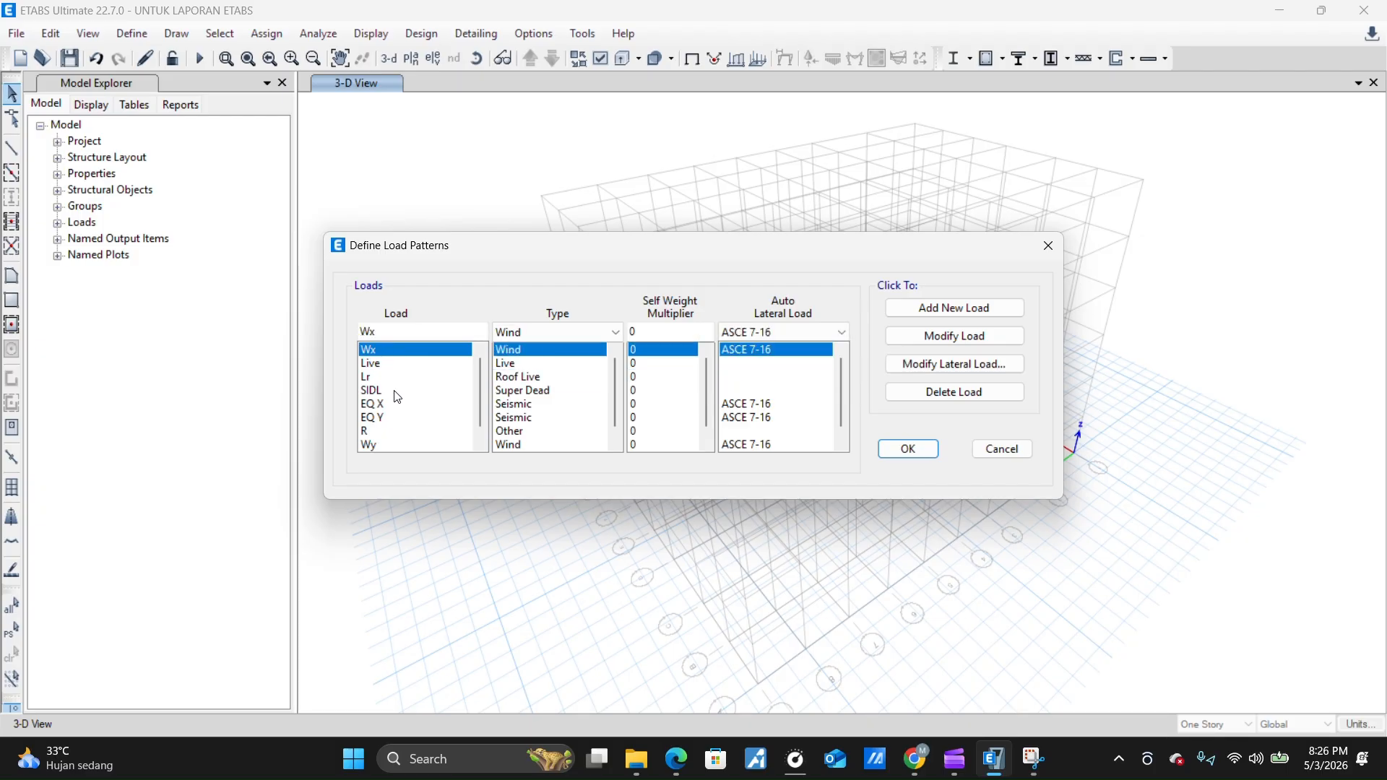
pyautogui.click(388, 391)
pyautogui.scroll(-1, 388, 394)
pyautogui.click(388, 391)
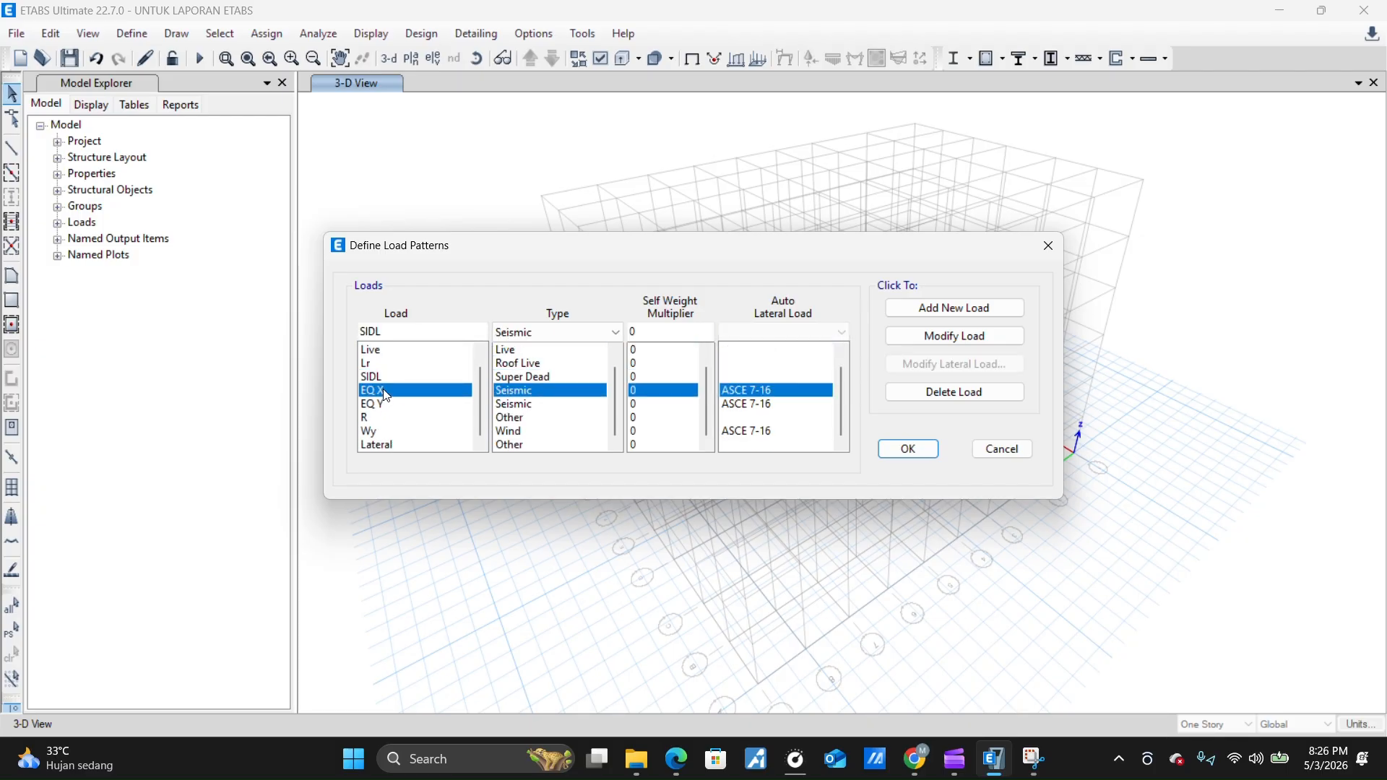
pyautogui.click(387, 405)
pyautogui.click(386, 444)
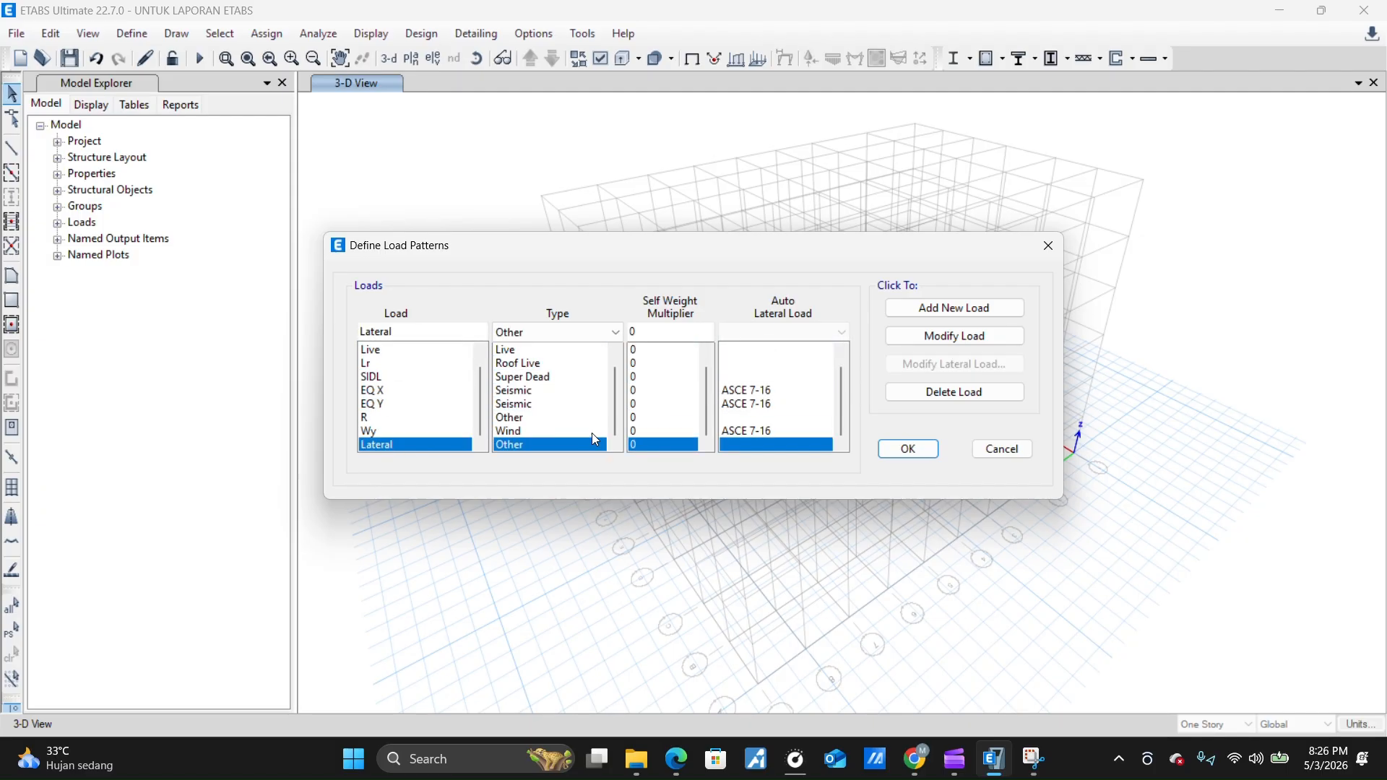
pyautogui.click(909, 449)
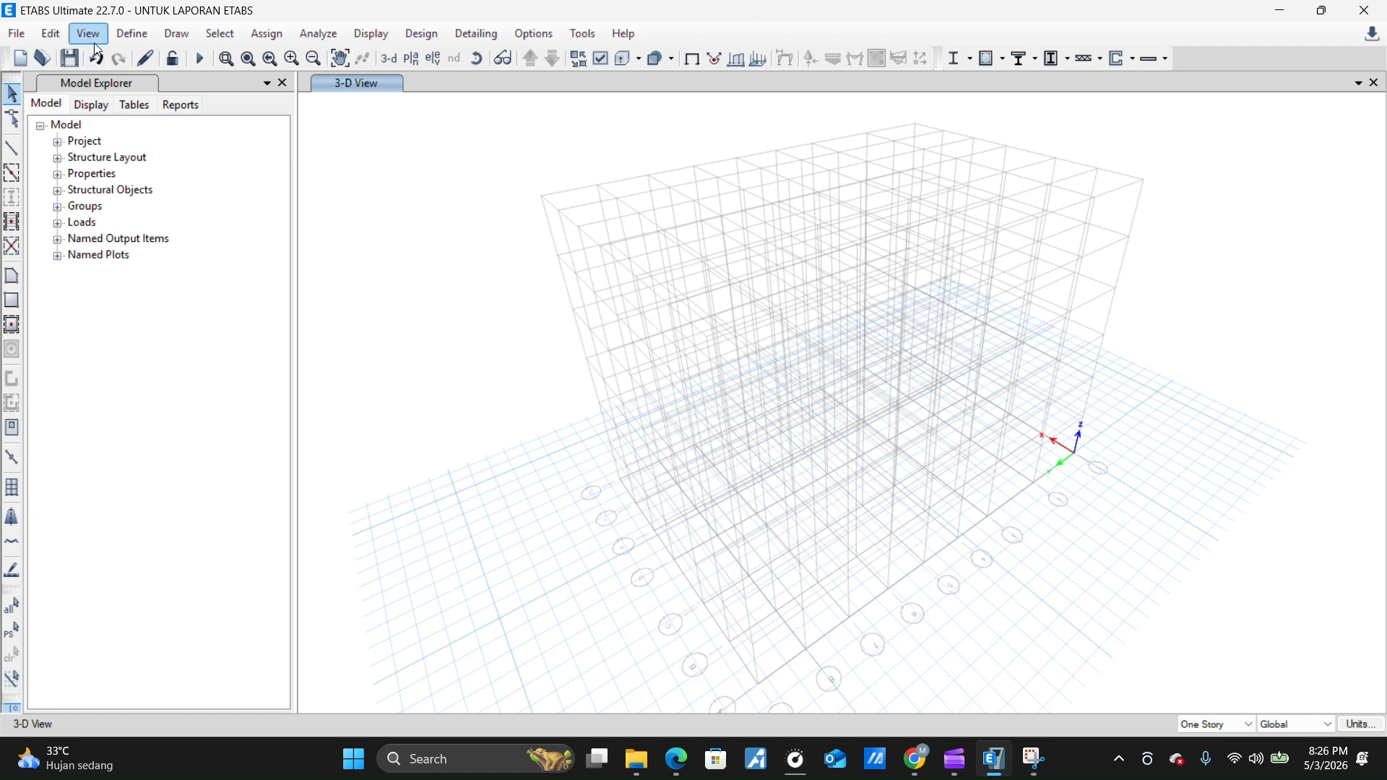
# Examine the full list of load cases and the case type assigned to each, including the Live and Lr1 cases
pyautogui.click(131, 36)
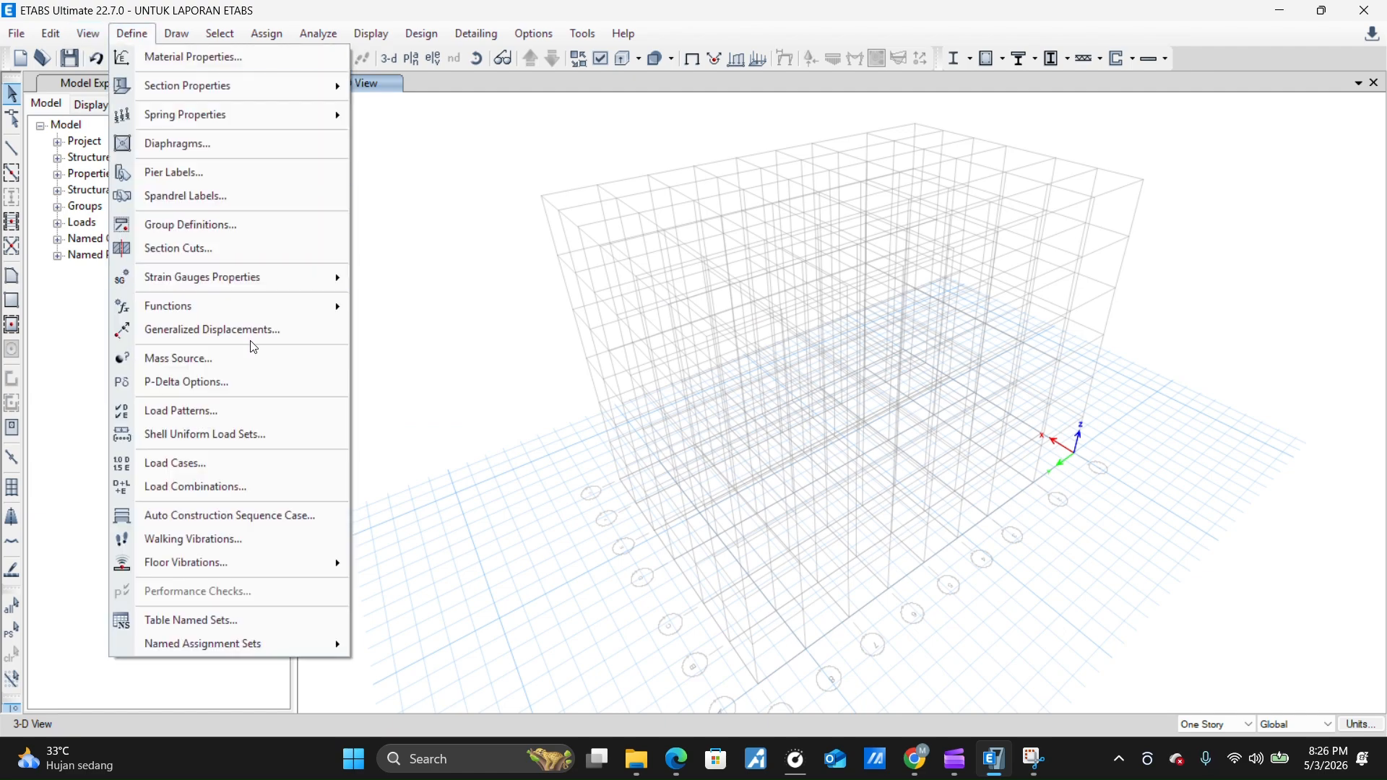
pyautogui.click(229, 463)
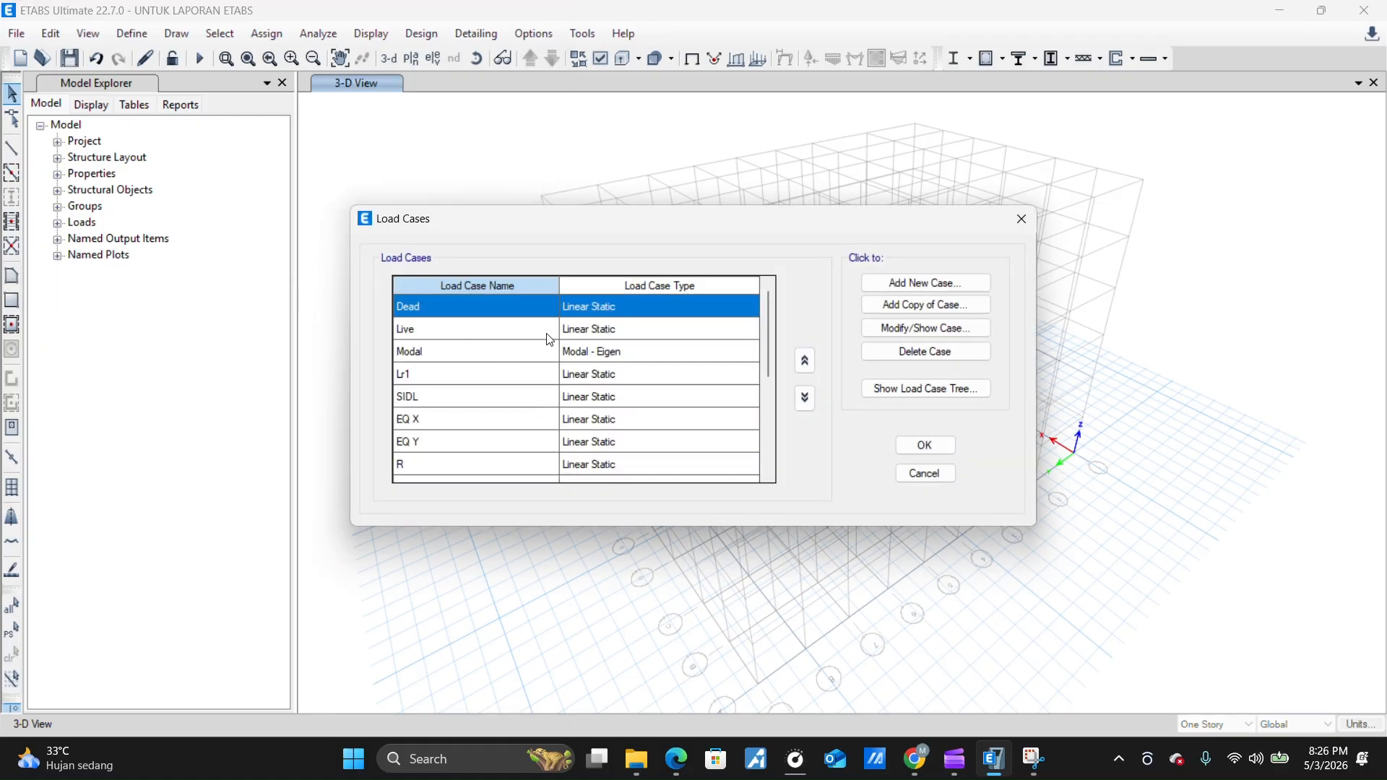
pyautogui.scroll(-2, 542, 352)
pyautogui.scroll(2, 542, 352)
pyautogui.click(429, 330)
pyautogui.click(425, 376)
pyautogui.scroll(-2, 426, 379)
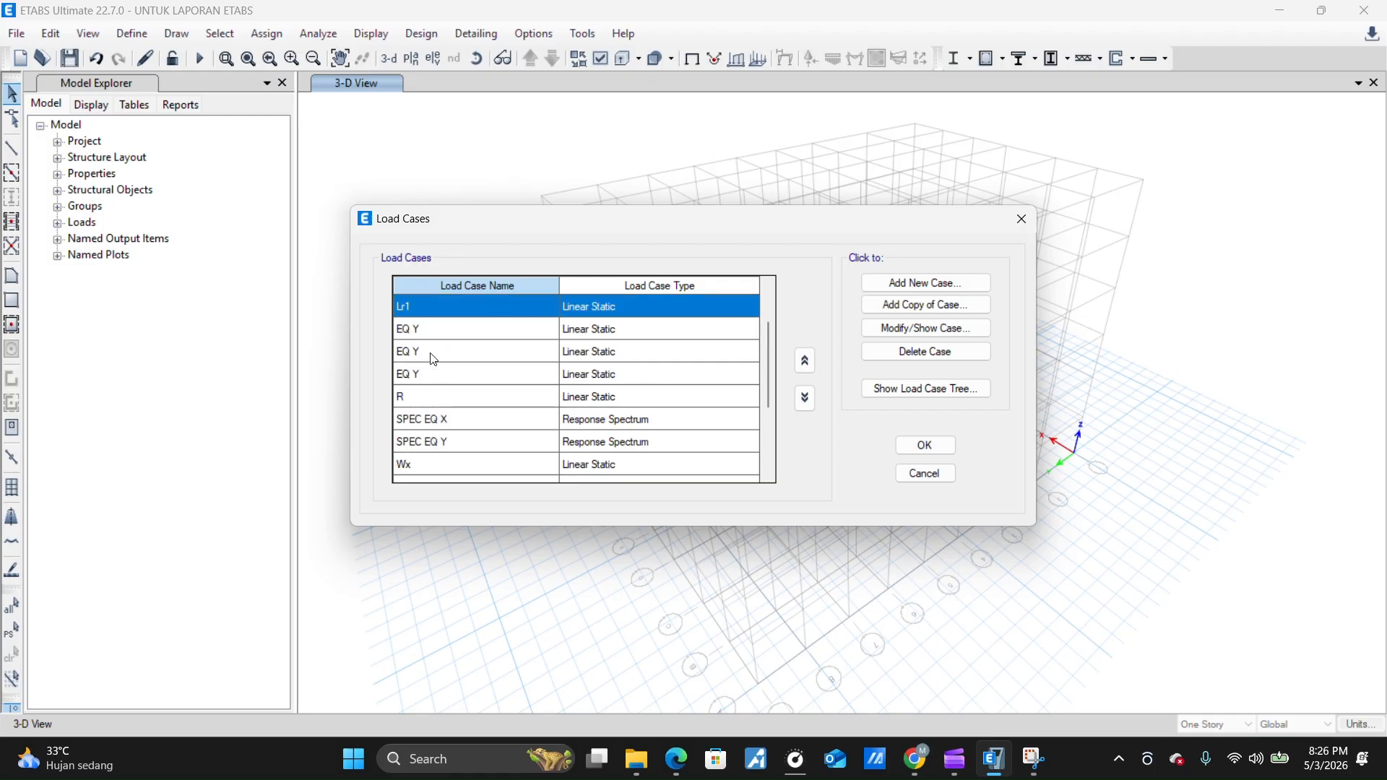
pyautogui.scroll(2, 428, 362)
pyautogui.click(433, 330)
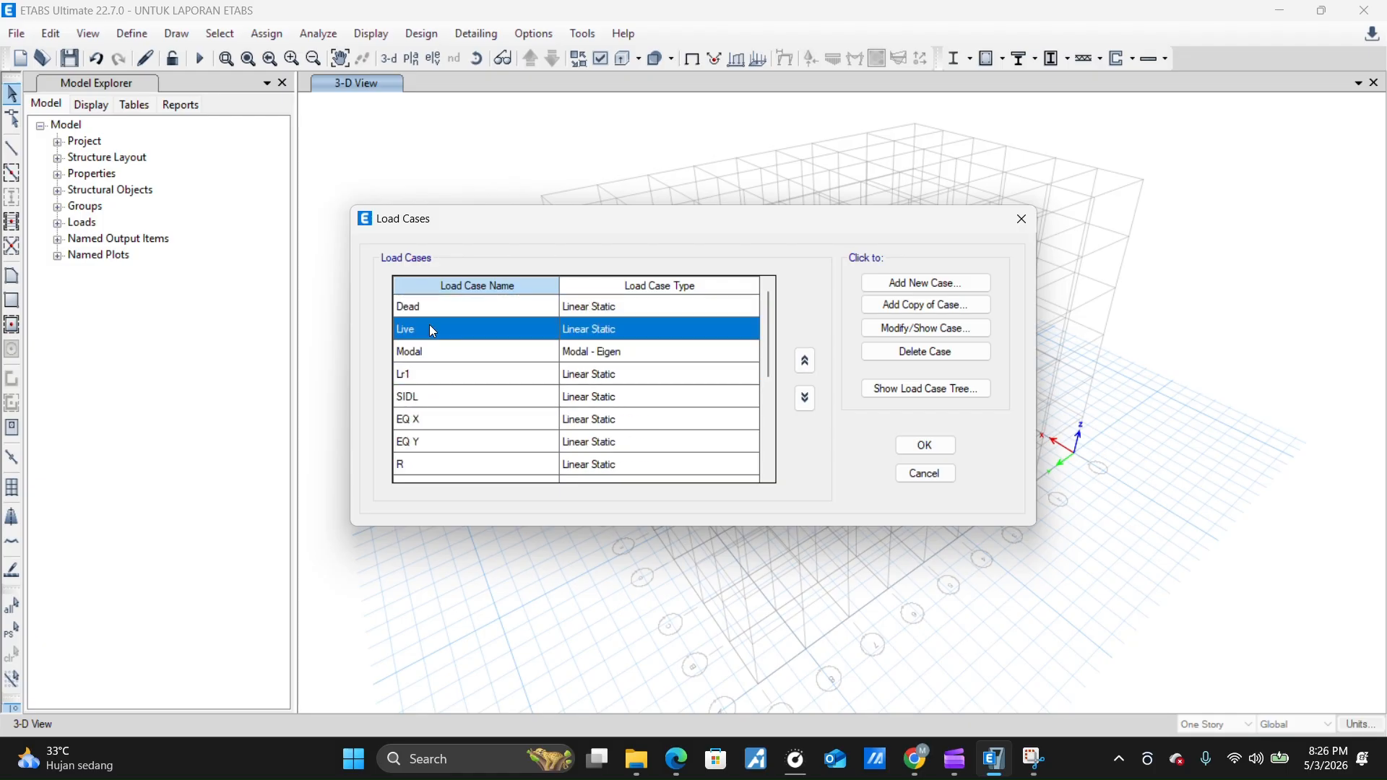
pyautogui.click(422, 375)
pyautogui.scroll(-1, 422, 390)
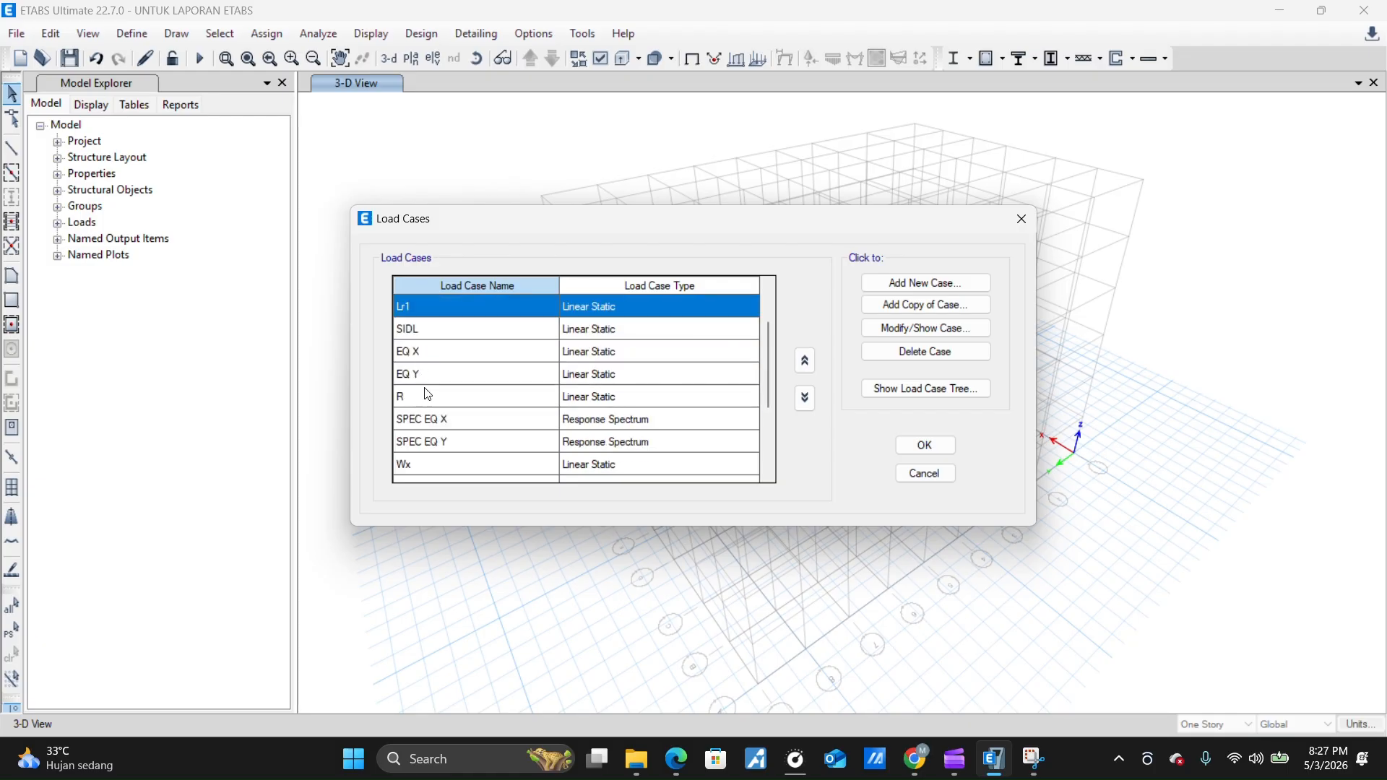
pyautogui.scroll(-2, 443, 431)
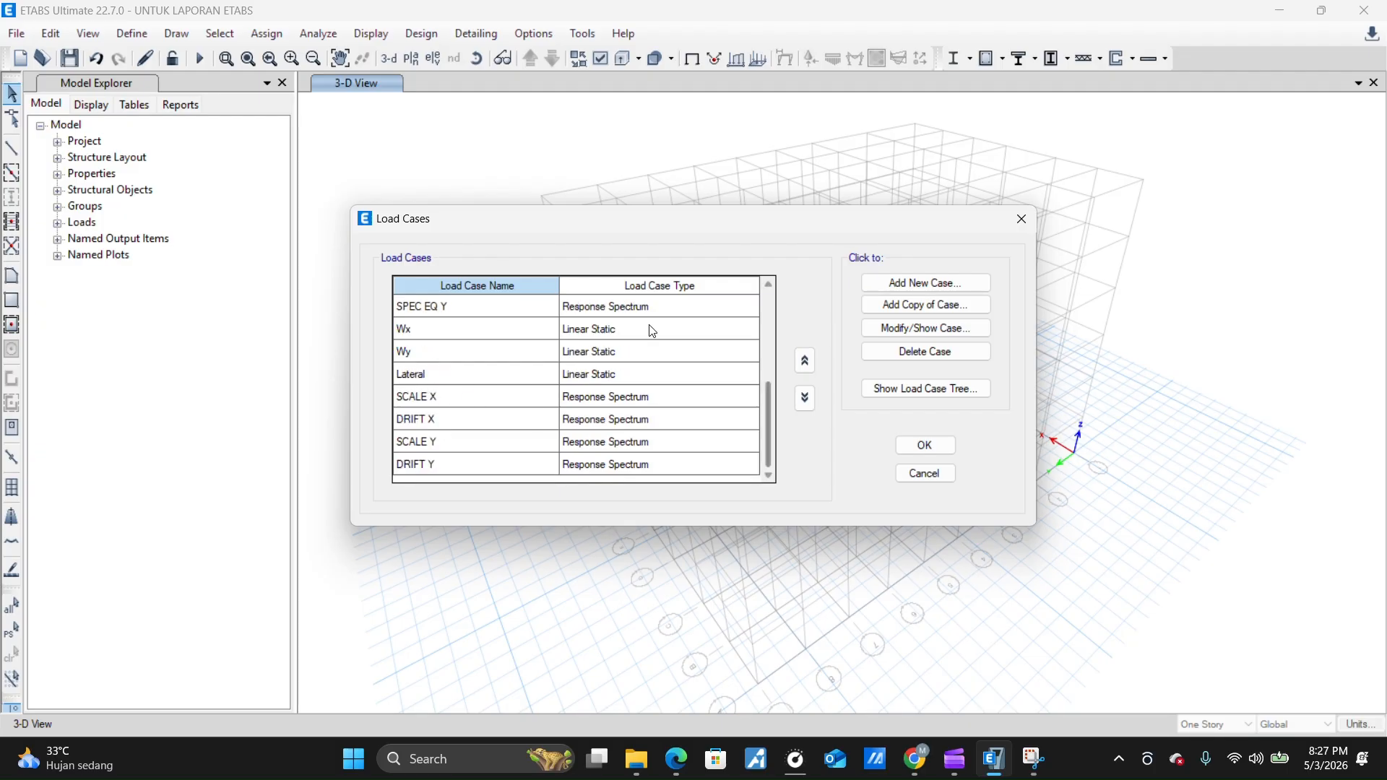
pyautogui.click(924, 446)
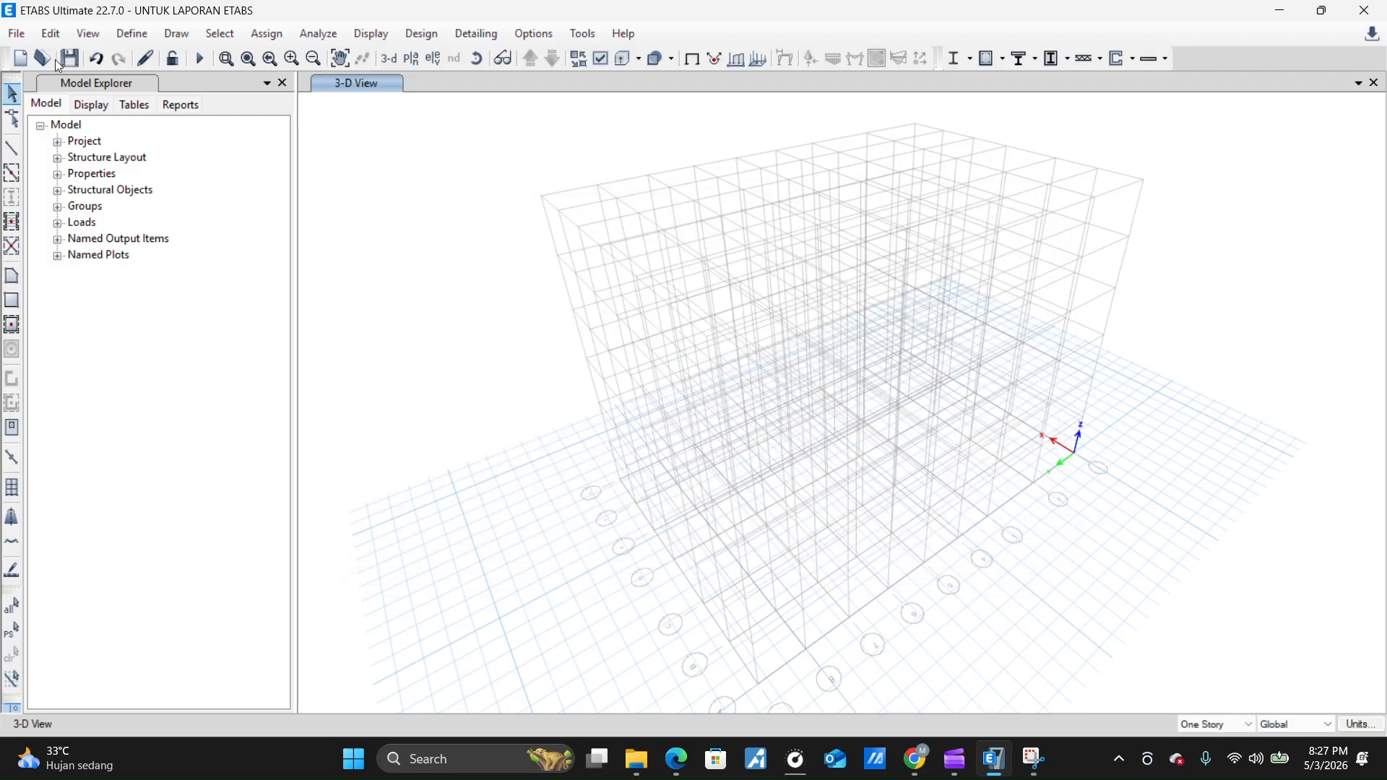
# Reopen the load cases, look through the case types available for a new load case, and leave without creating one
pyautogui.click(141, 37)
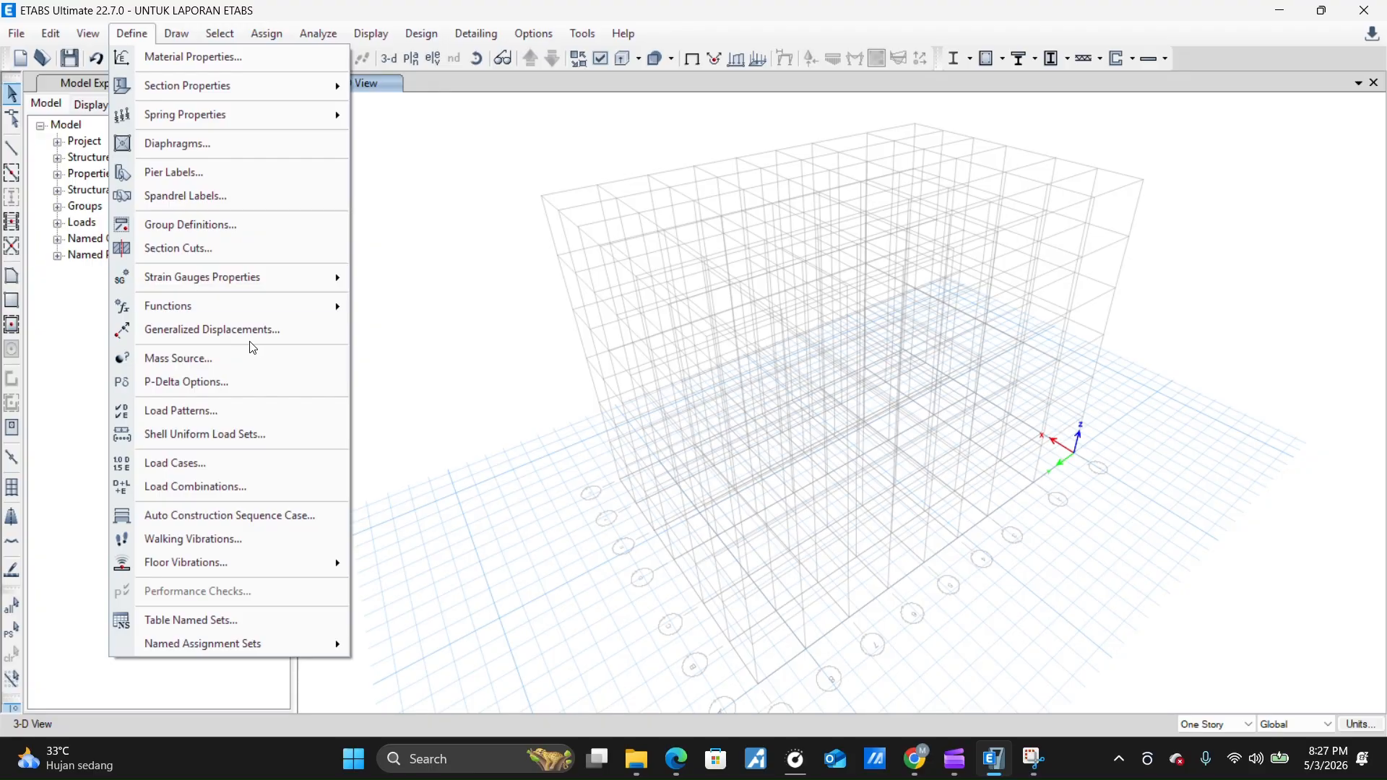
pyautogui.click(241, 465)
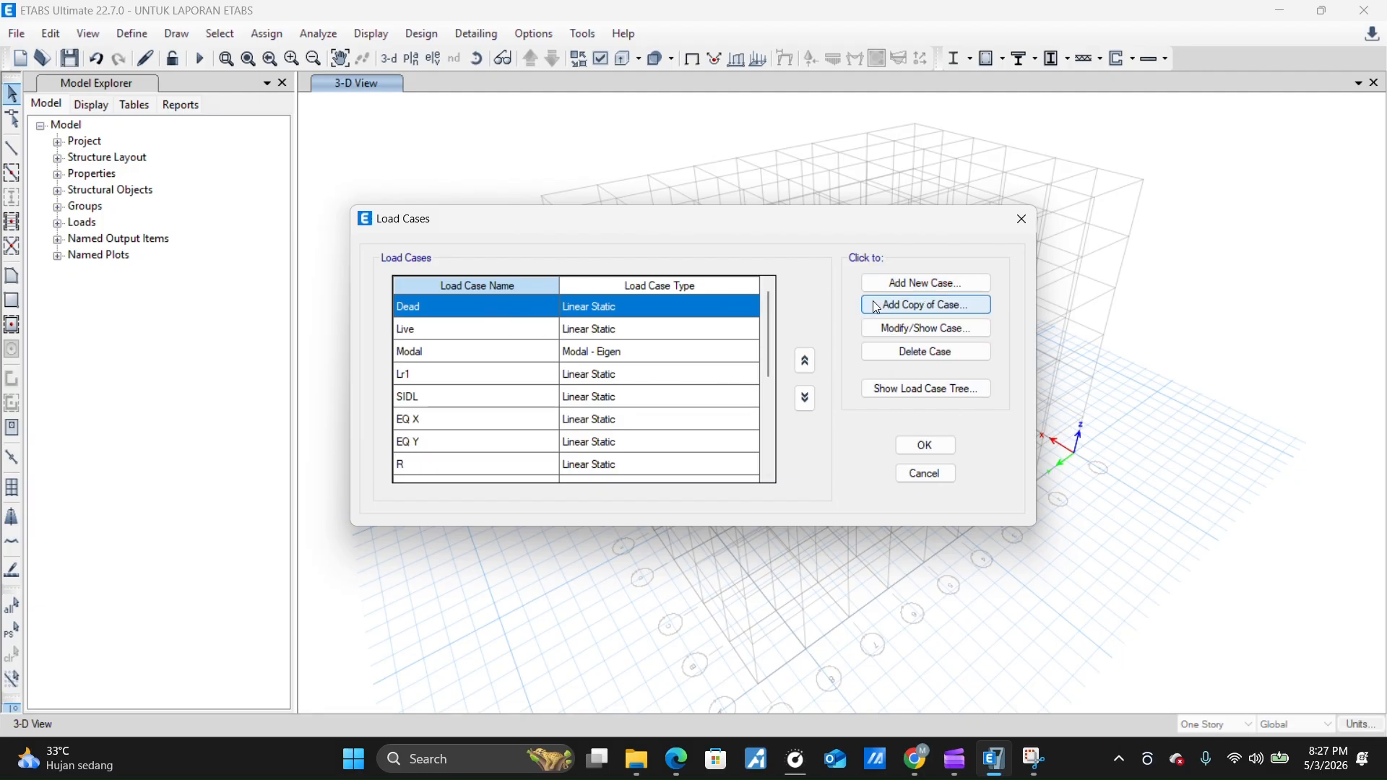
pyautogui.click(922, 286)
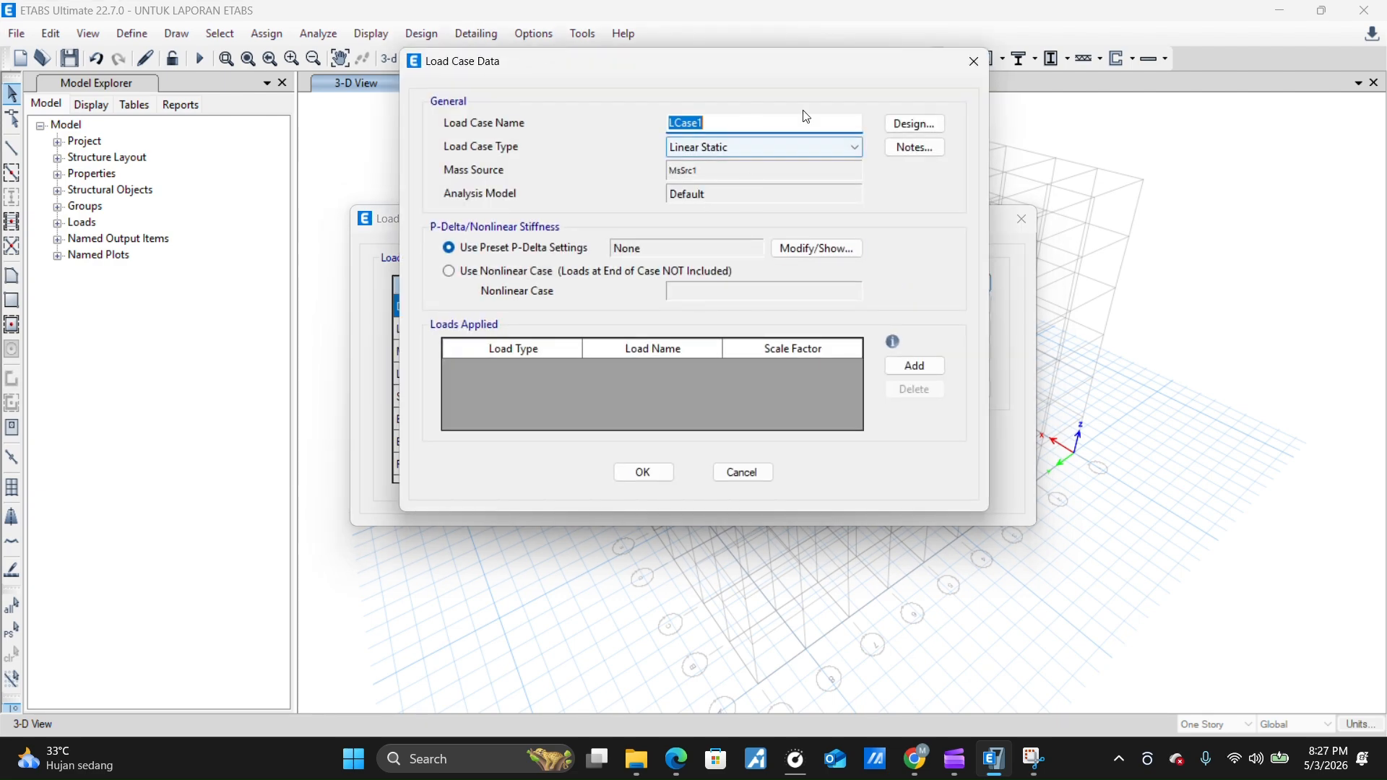
pyautogui.click(759, 148)
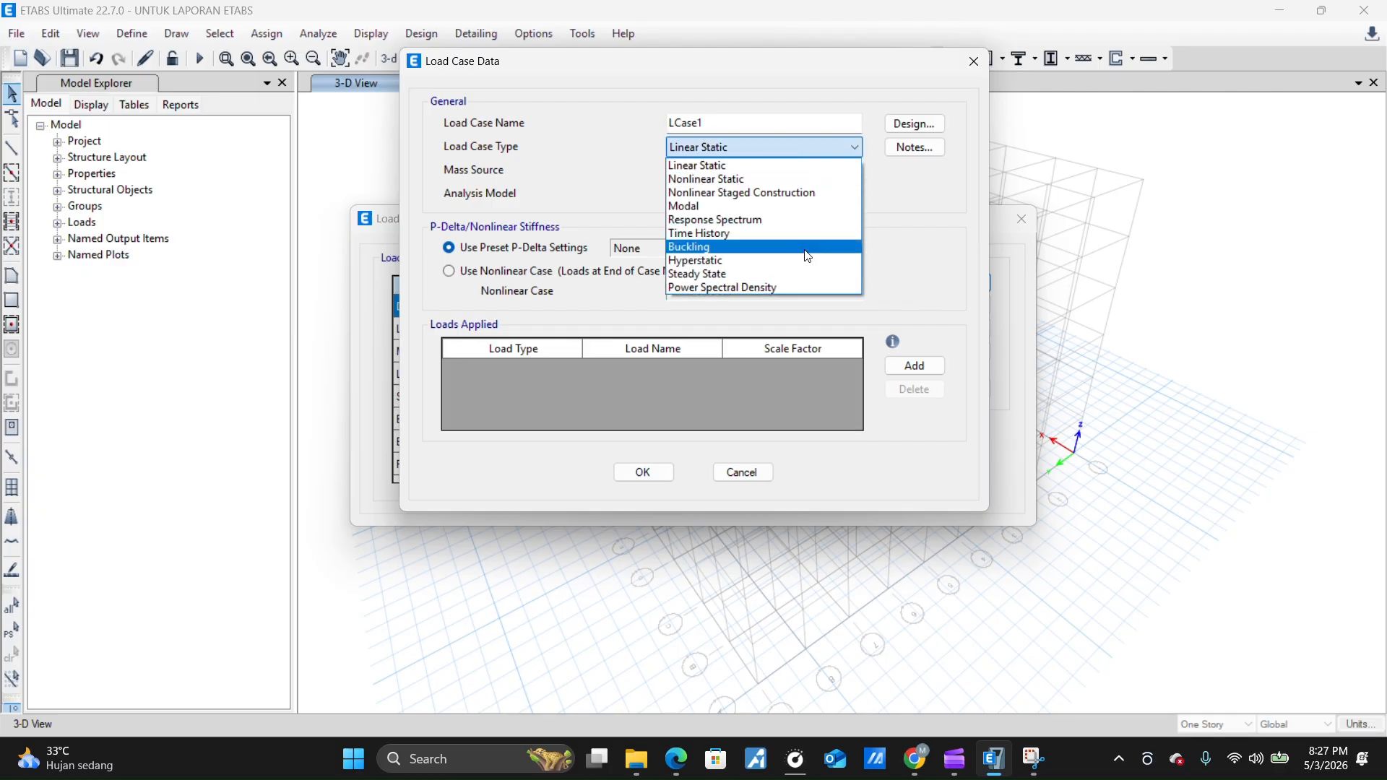
pyautogui.click(925, 277)
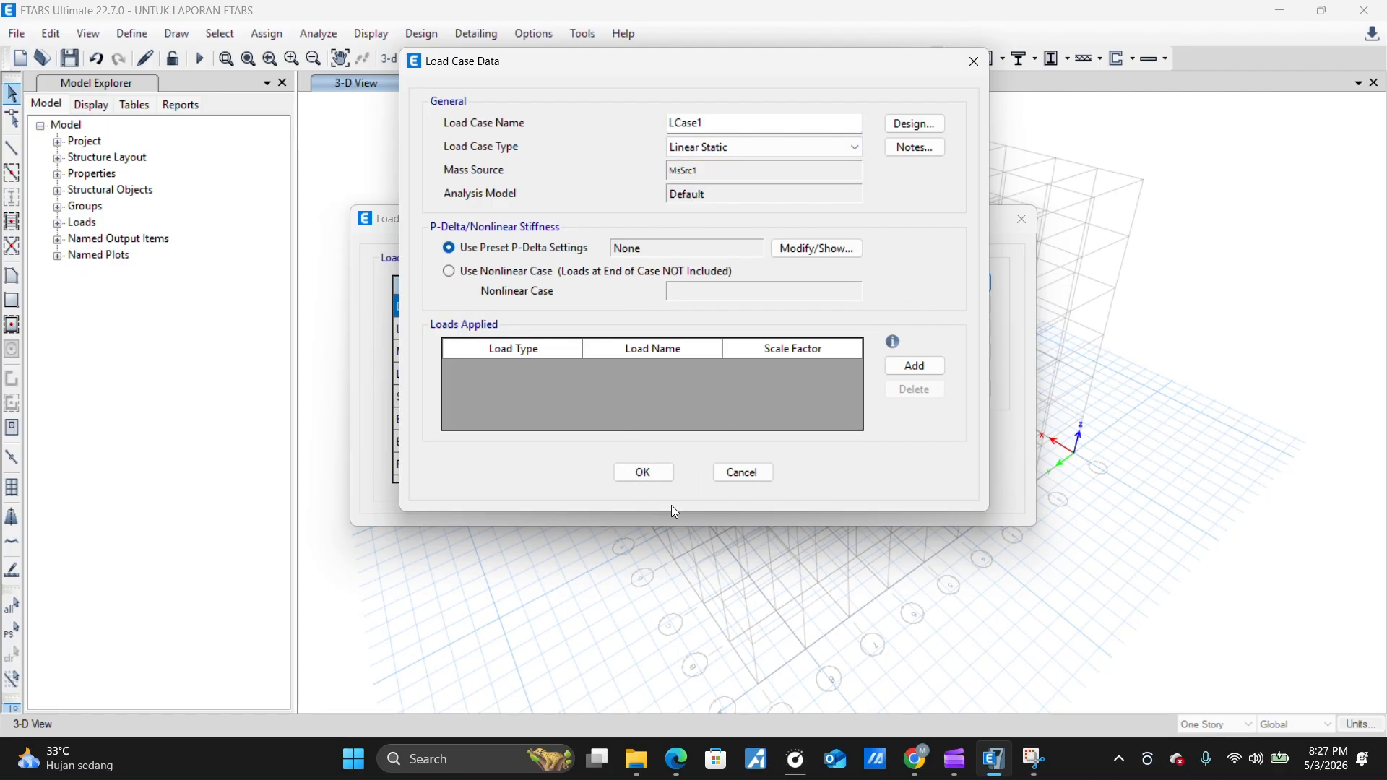
pyautogui.click(738, 472)
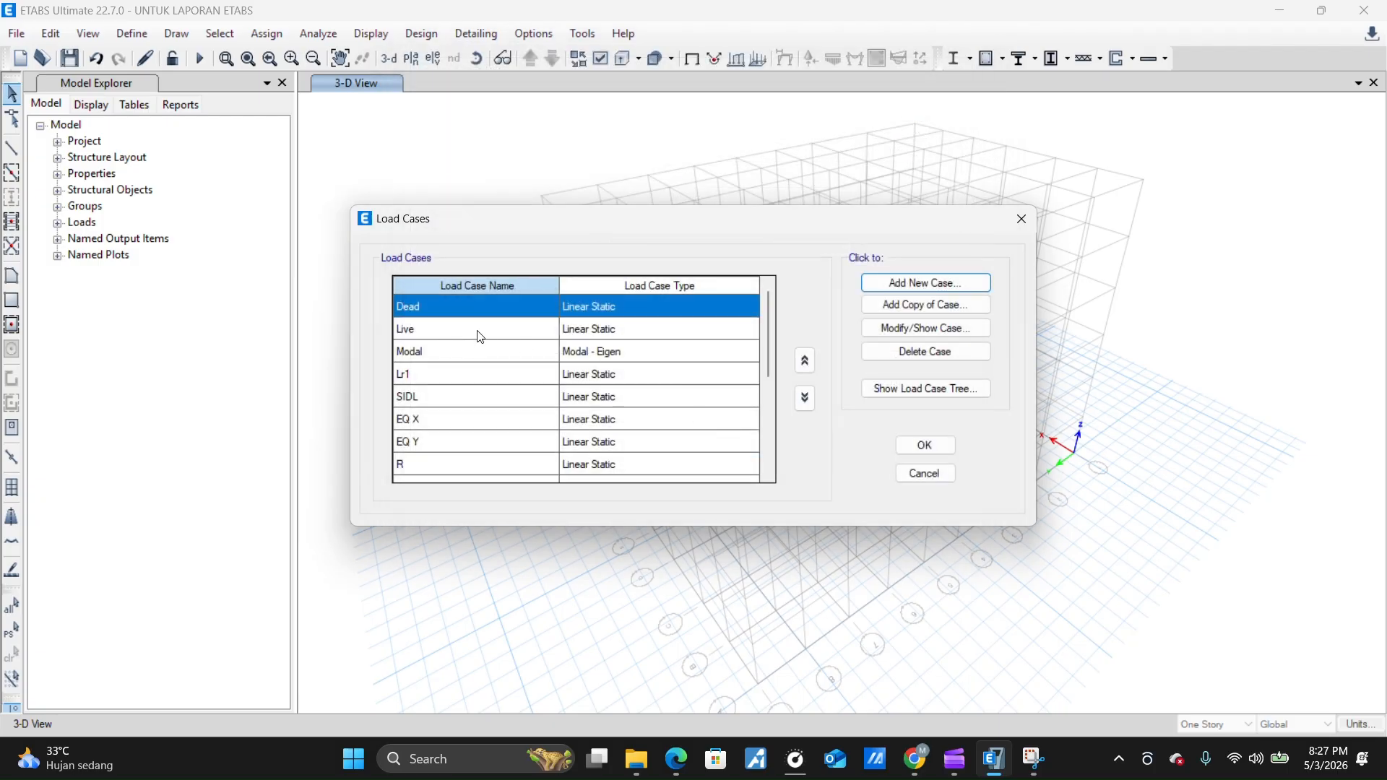
# Check the Dead, Live and Modal load cases and highlight SCALE X, DRIFT X, SCALE Y and DRIFT Y in the list
pyautogui.click(437, 337)
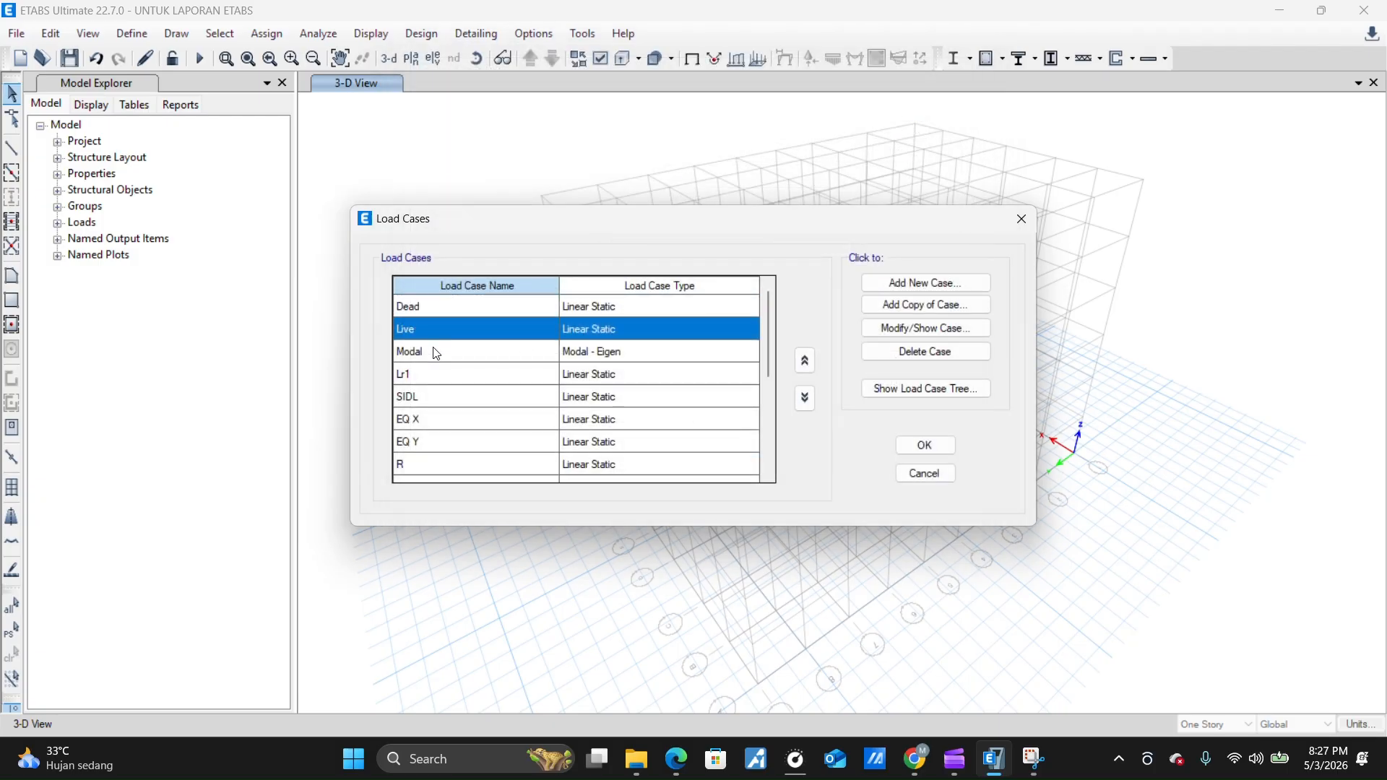
pyautogui.click(437, 351)
pyautogui.click(463, 310)
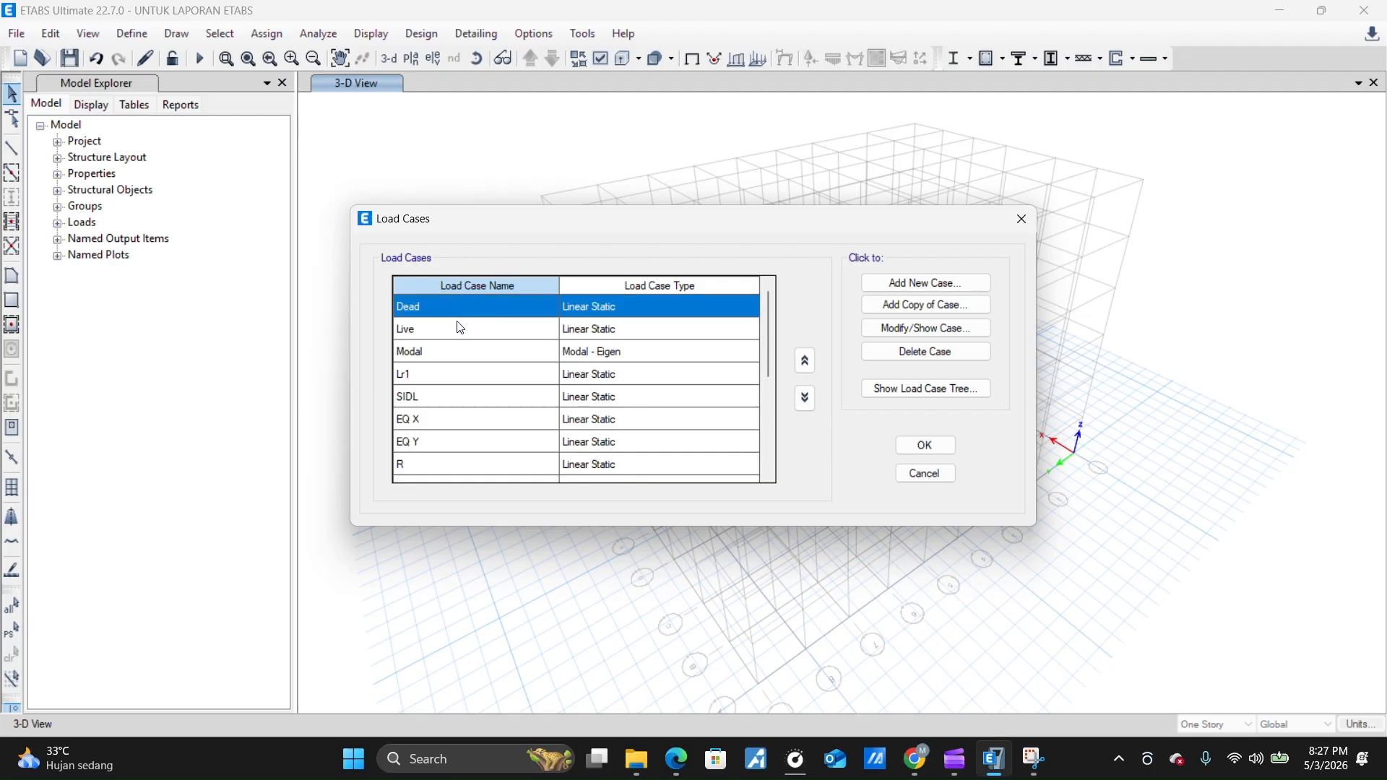
pyautogui.click(460, 329)
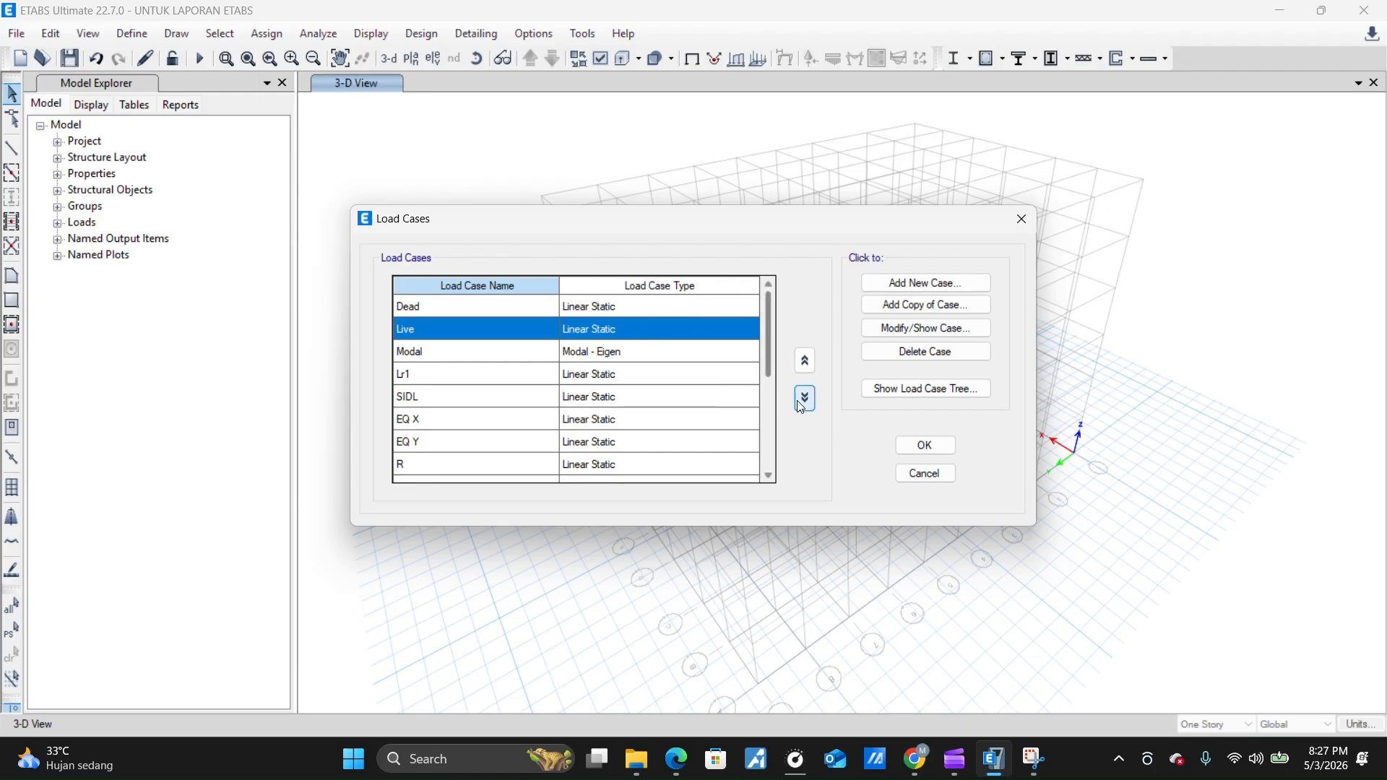
pyautogui.scroll(-3, 547, 413)
pyautogui.moveTo(506, 393); pyautogui.dragTo(484, 460)
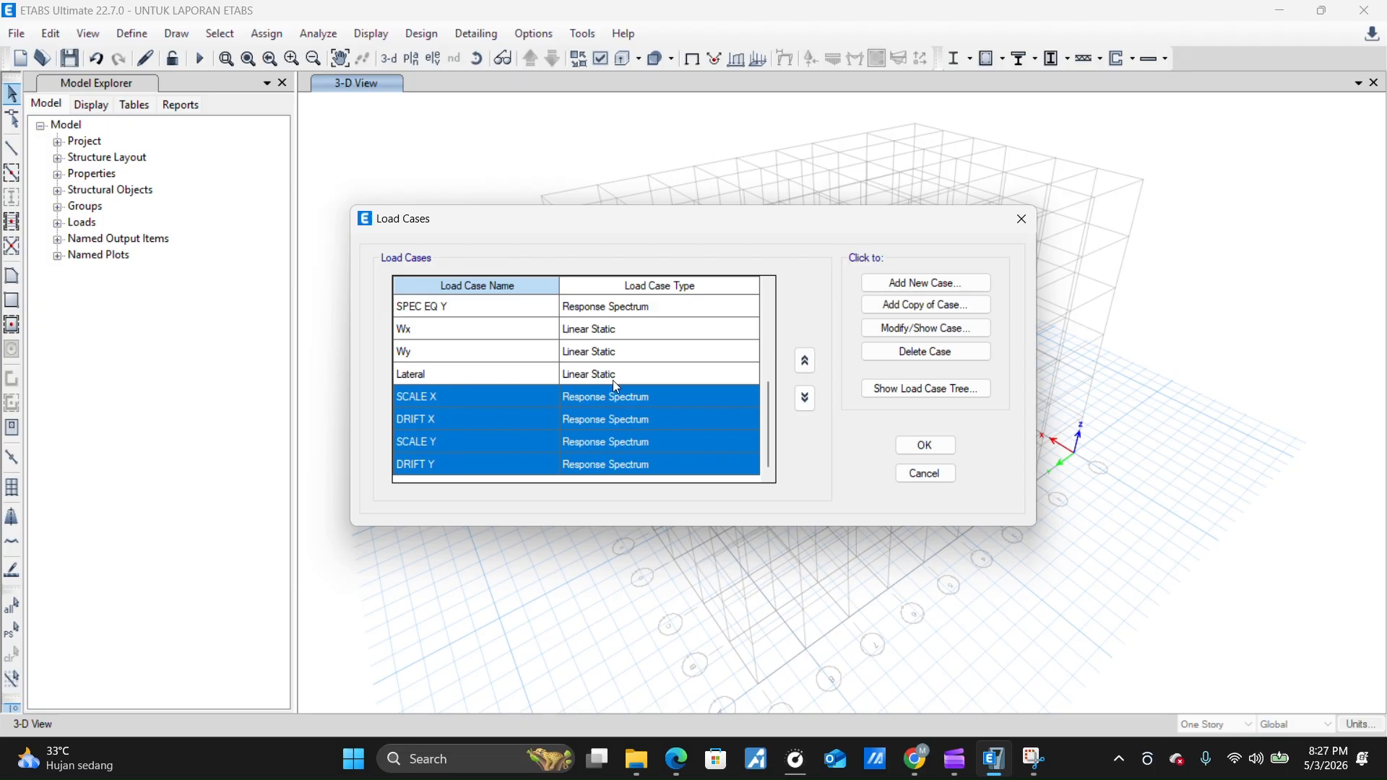
pyautogui.click(930, 449)
# Look through the defined load combinations from Comb 1.1 onward, and close the list
pyautogui.click(121, 40)
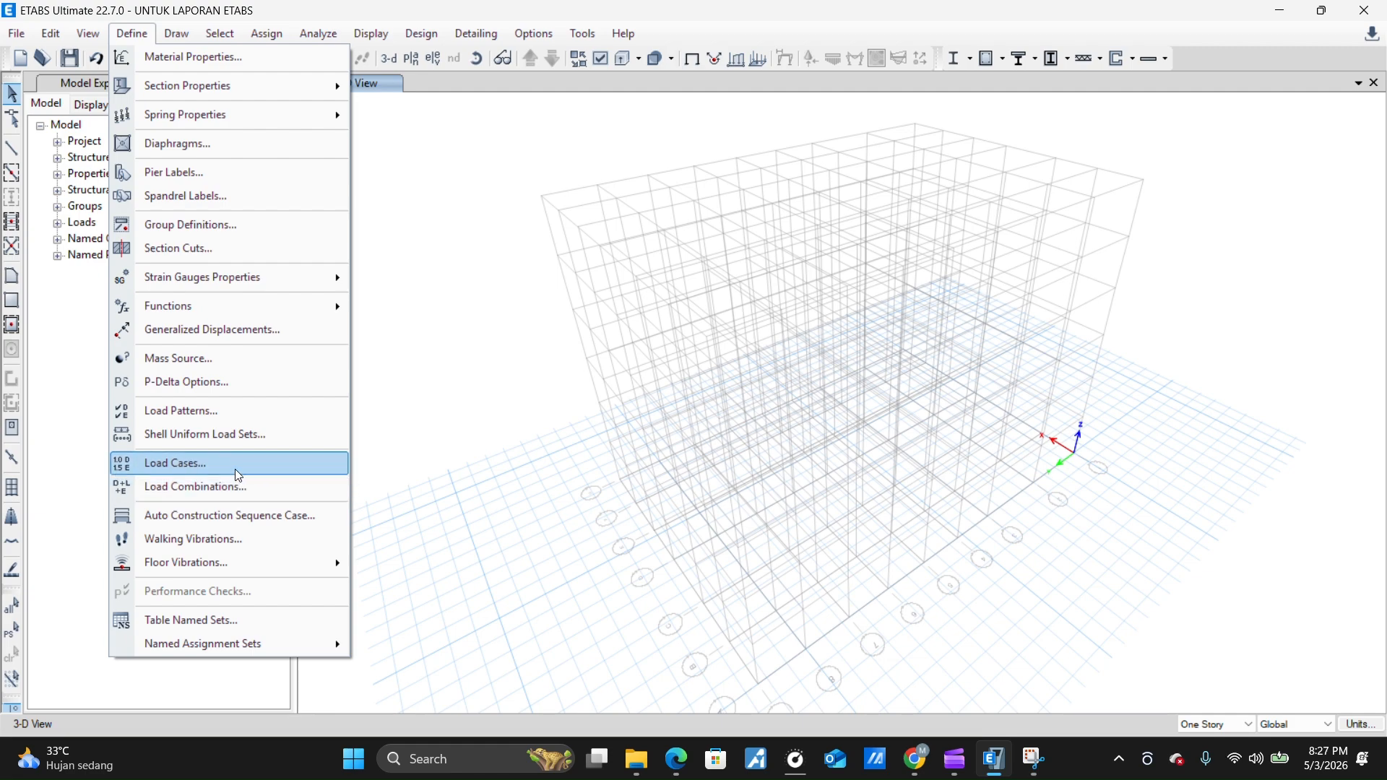
pyautogui.click(226, 487)
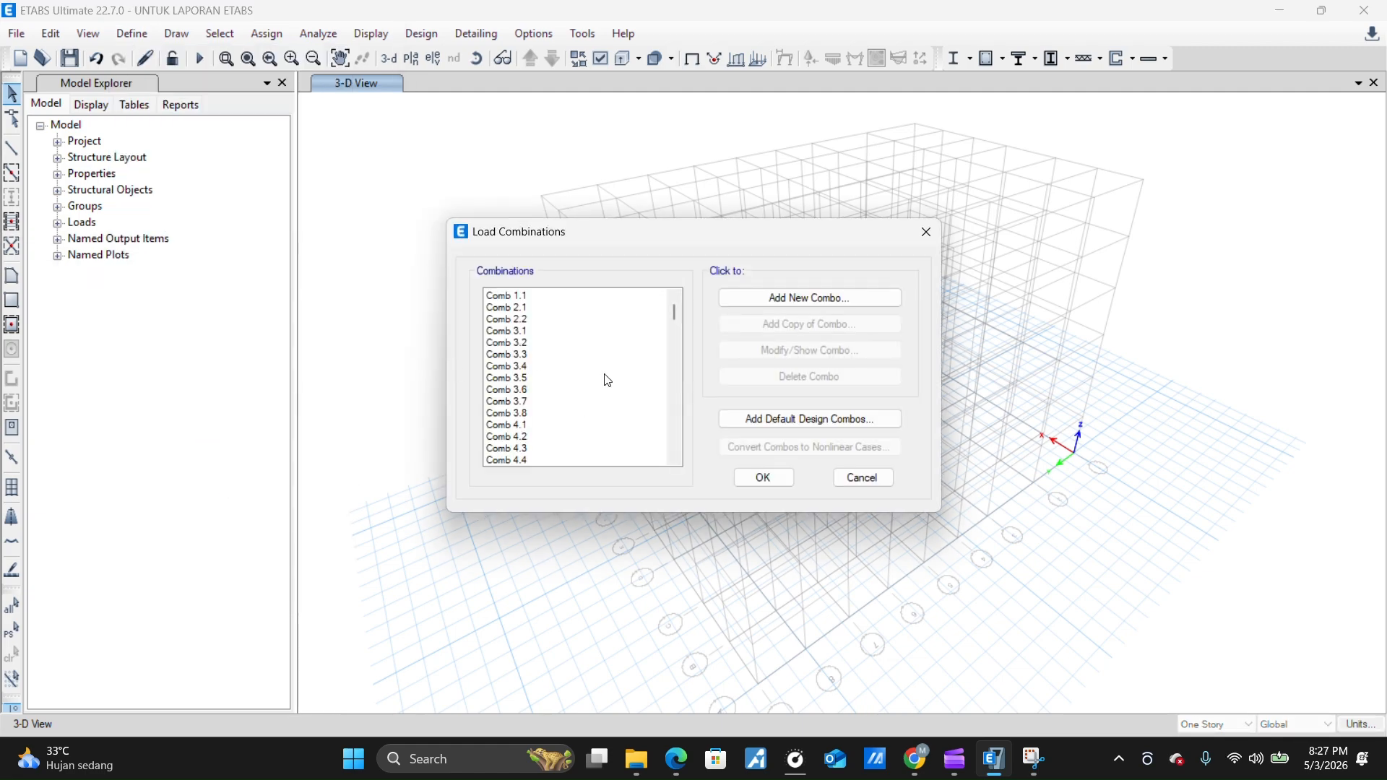
pyautogui.scroll(-4, 527, 376)
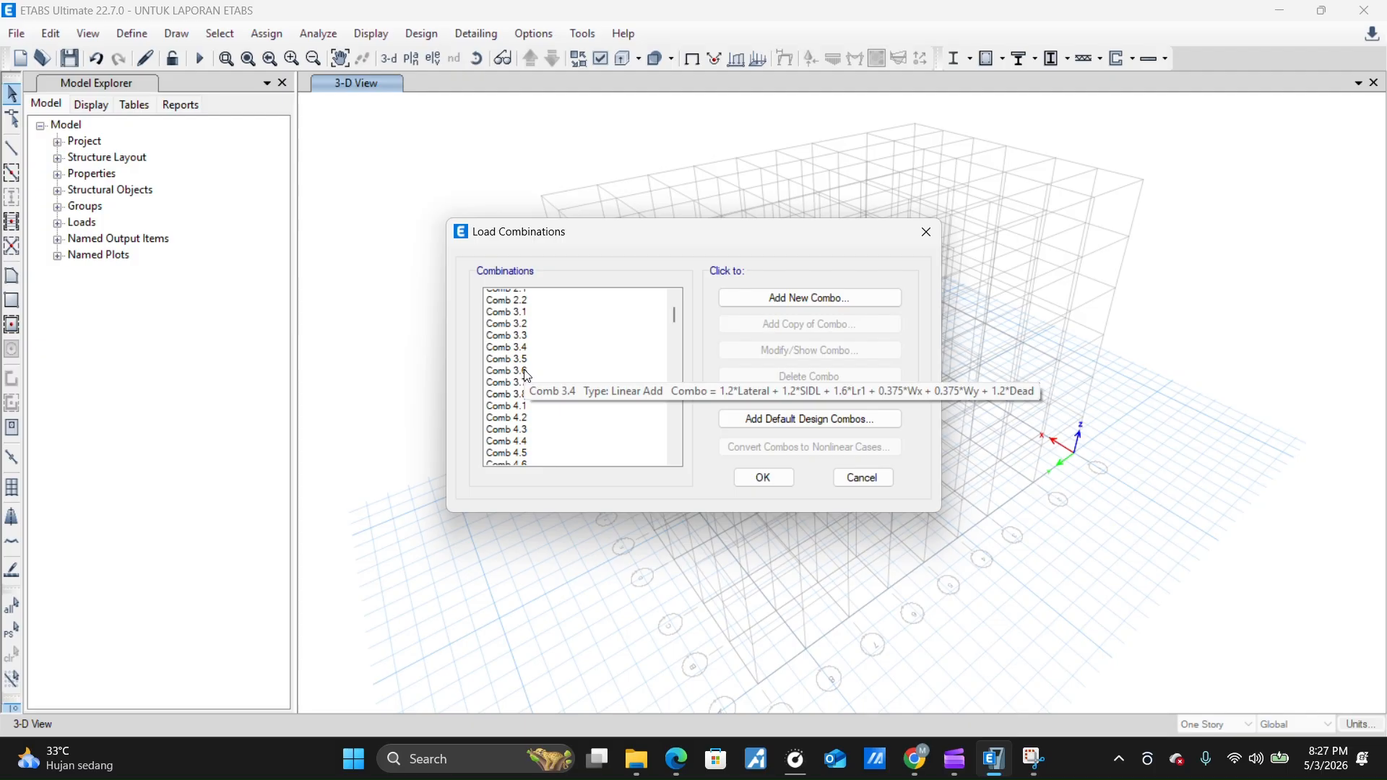
pyautogui.scroll(4, 528, 375)
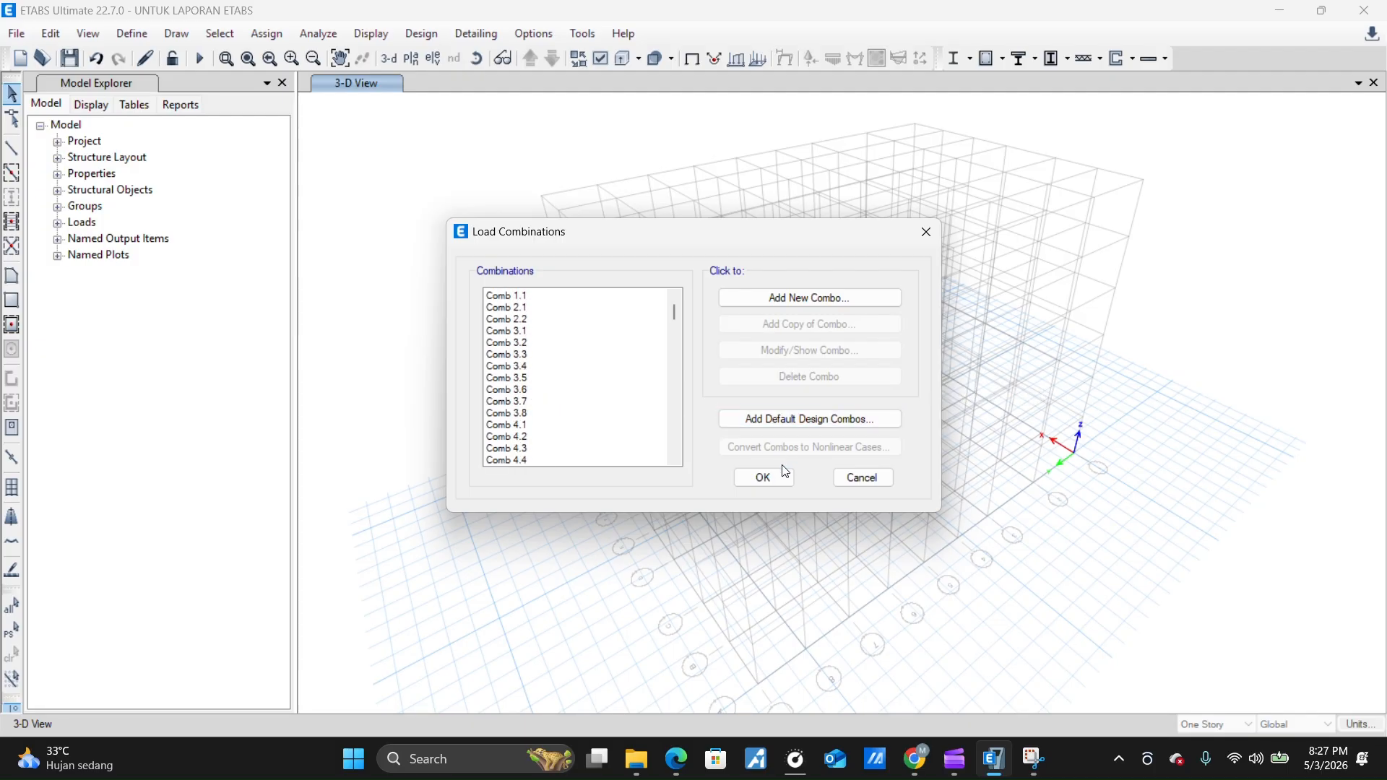
pyautogui.click(765, 479)
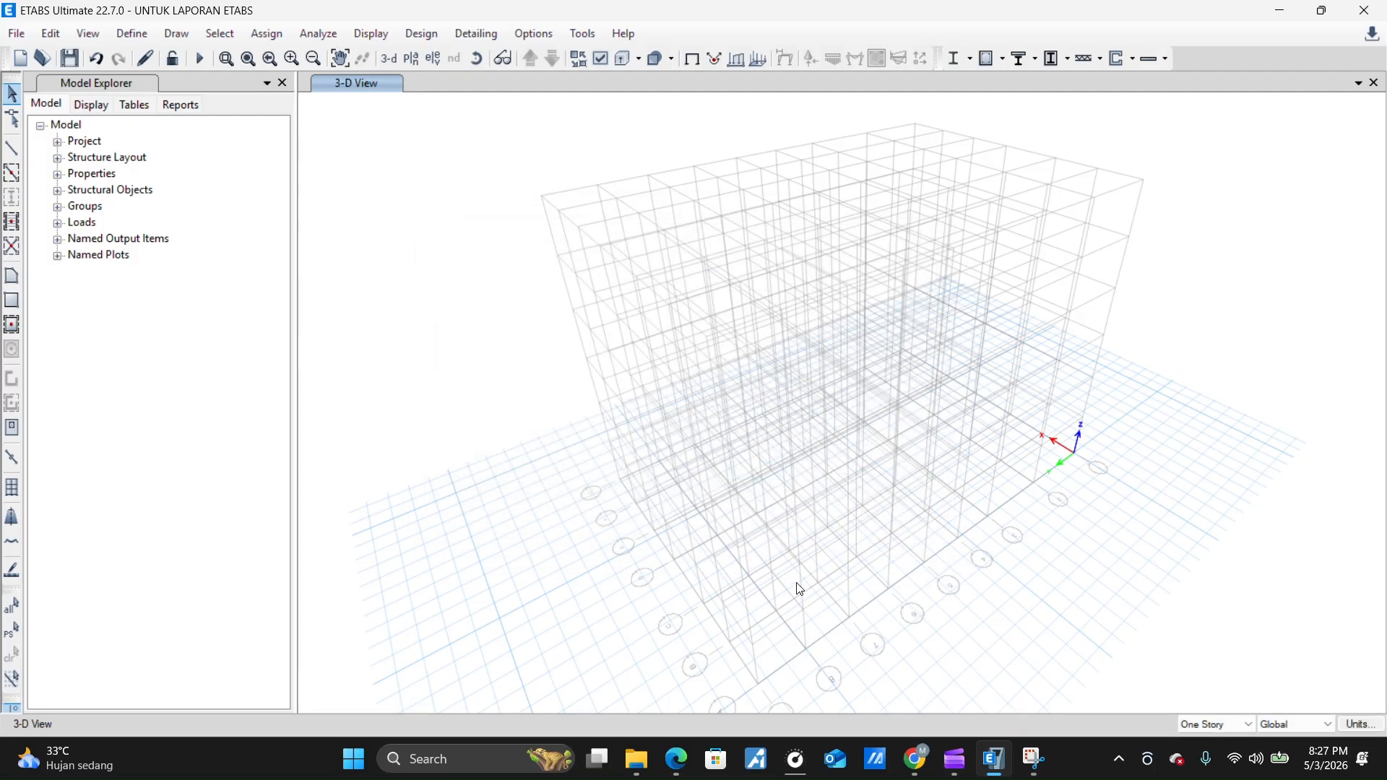
# Switch to Chrome, close the steel catalogue preview, and highlight combination rows B7:M34 in the 8 Minutes Learn - Load Combination (Table) spreadsheet
pyautogui.click(913, 761)
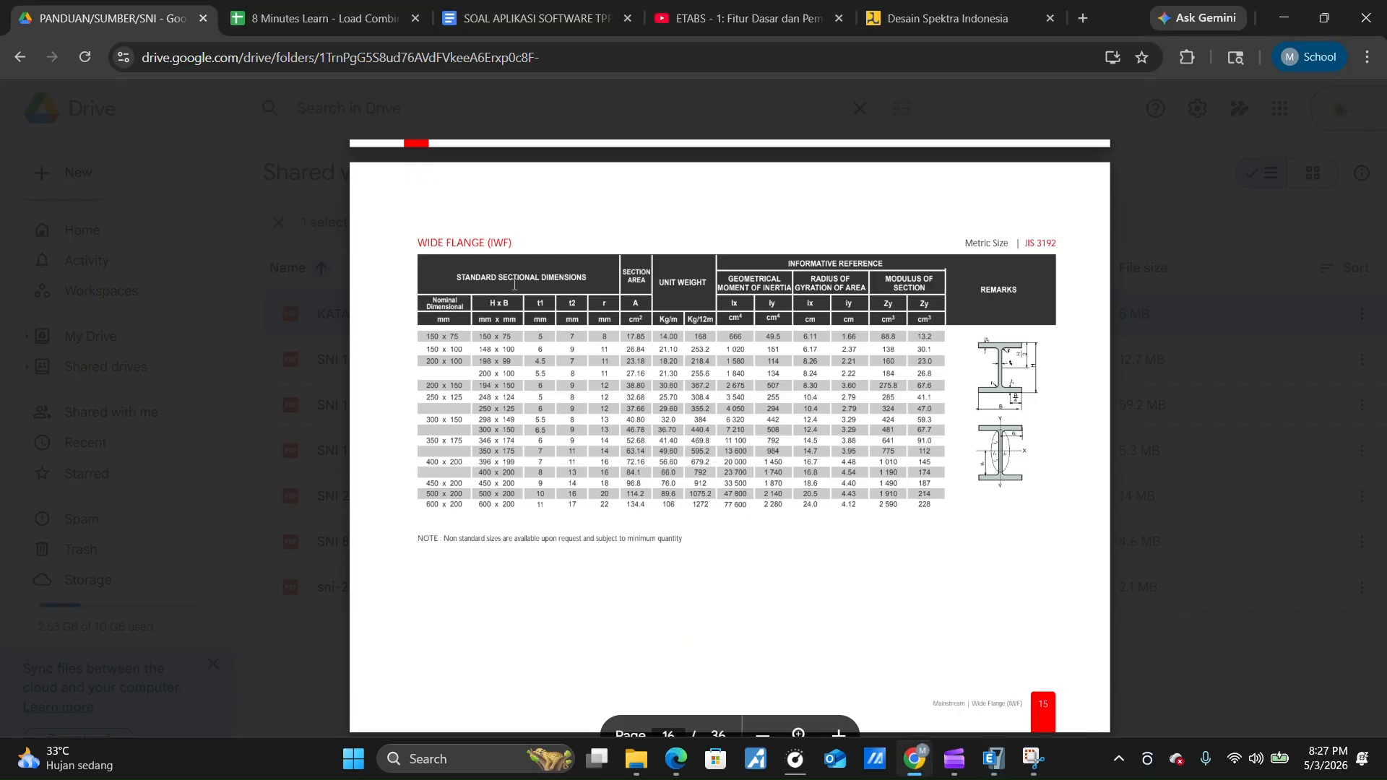
pyautogui.click(284, 163)
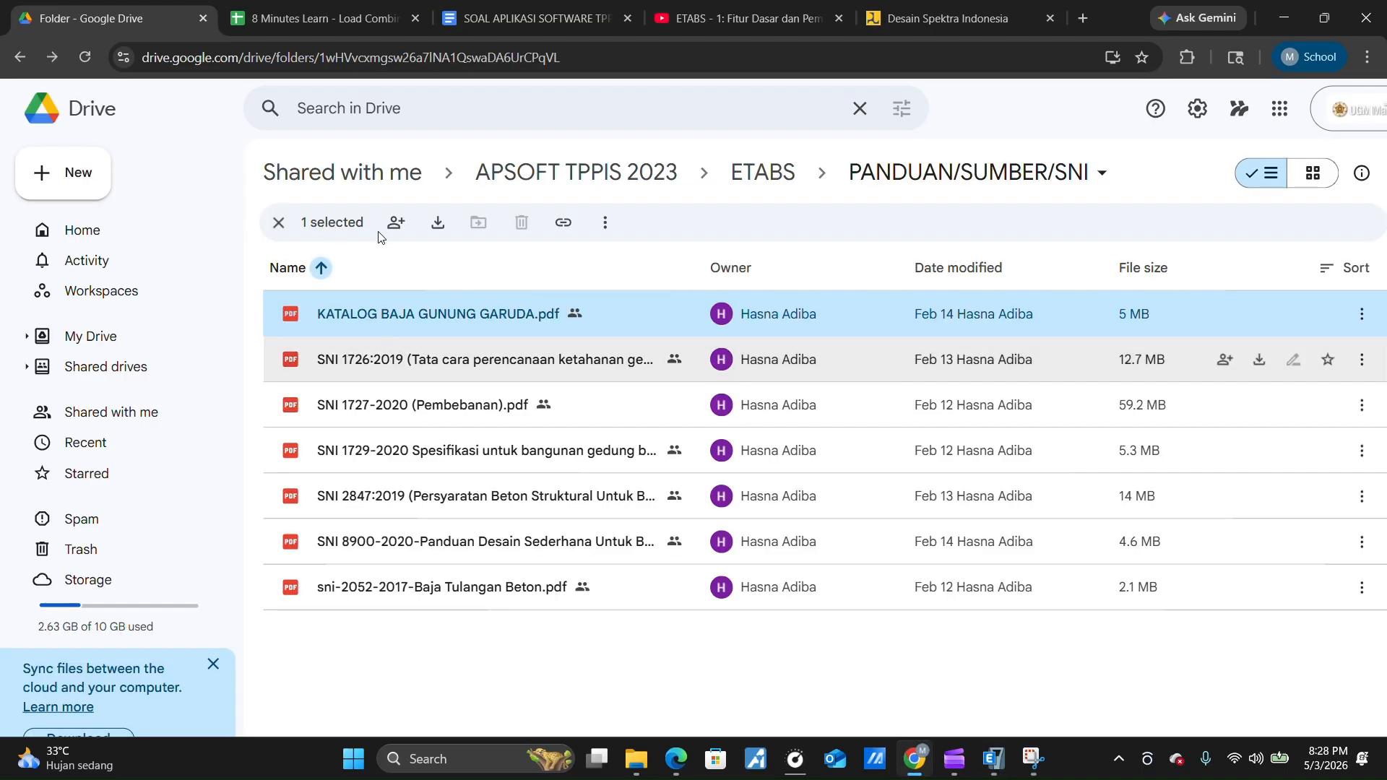
pyautogui.hotkey('alt', 'Left')
pyautogui.click(357, 21)
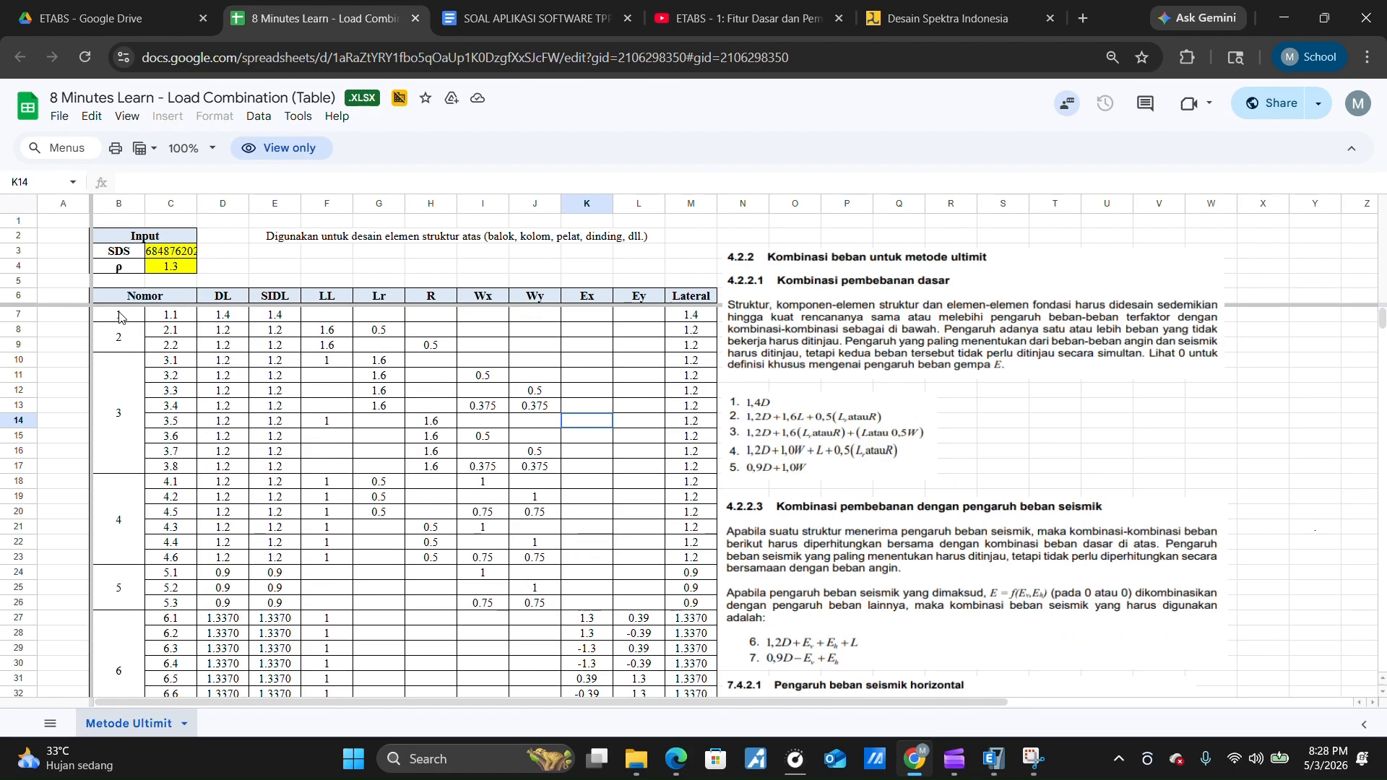
pyautogui.moveTo(119, 316); pyautogui.dragTo(692, 721)
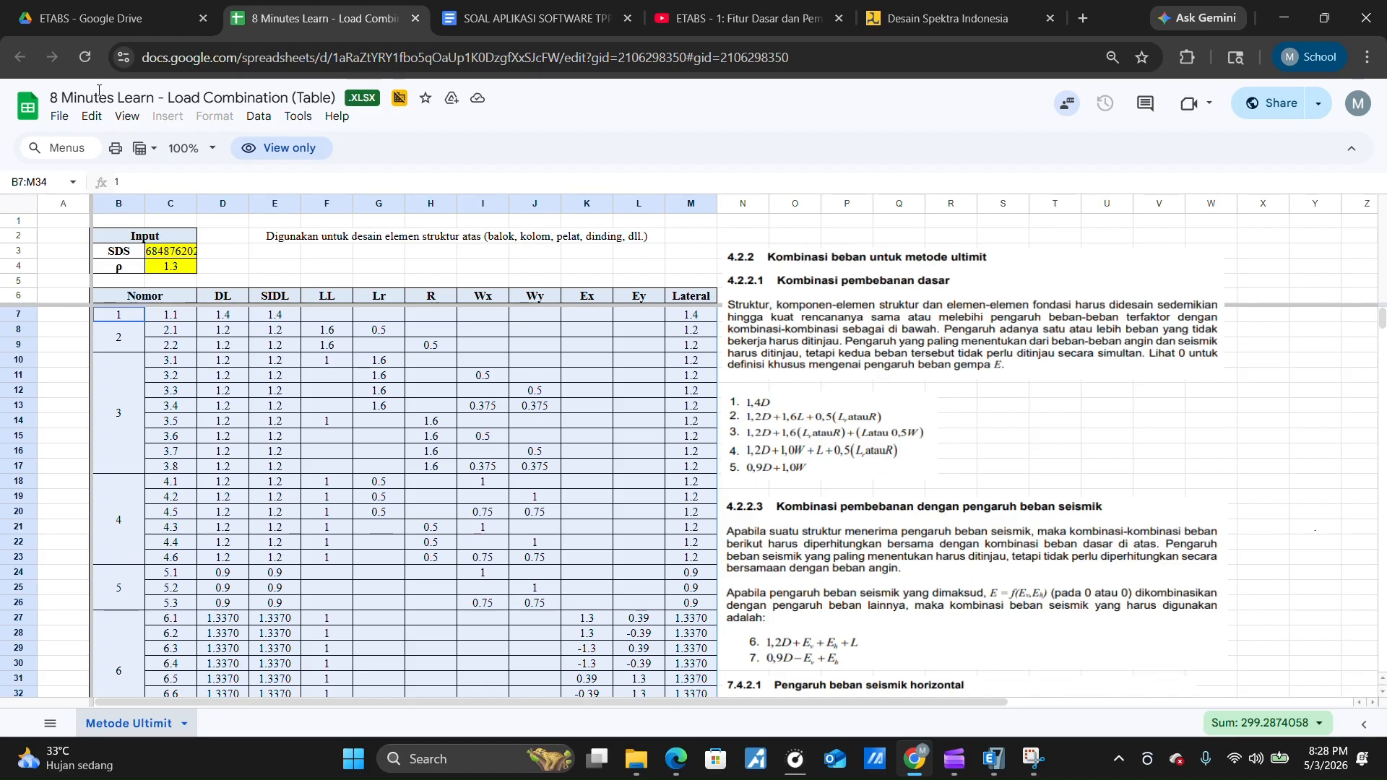
# Switch to ETABS, examine the load cases and scale factors of load combination Comb 1.1, and close the load combinations
pyautogui.click(694, 361)
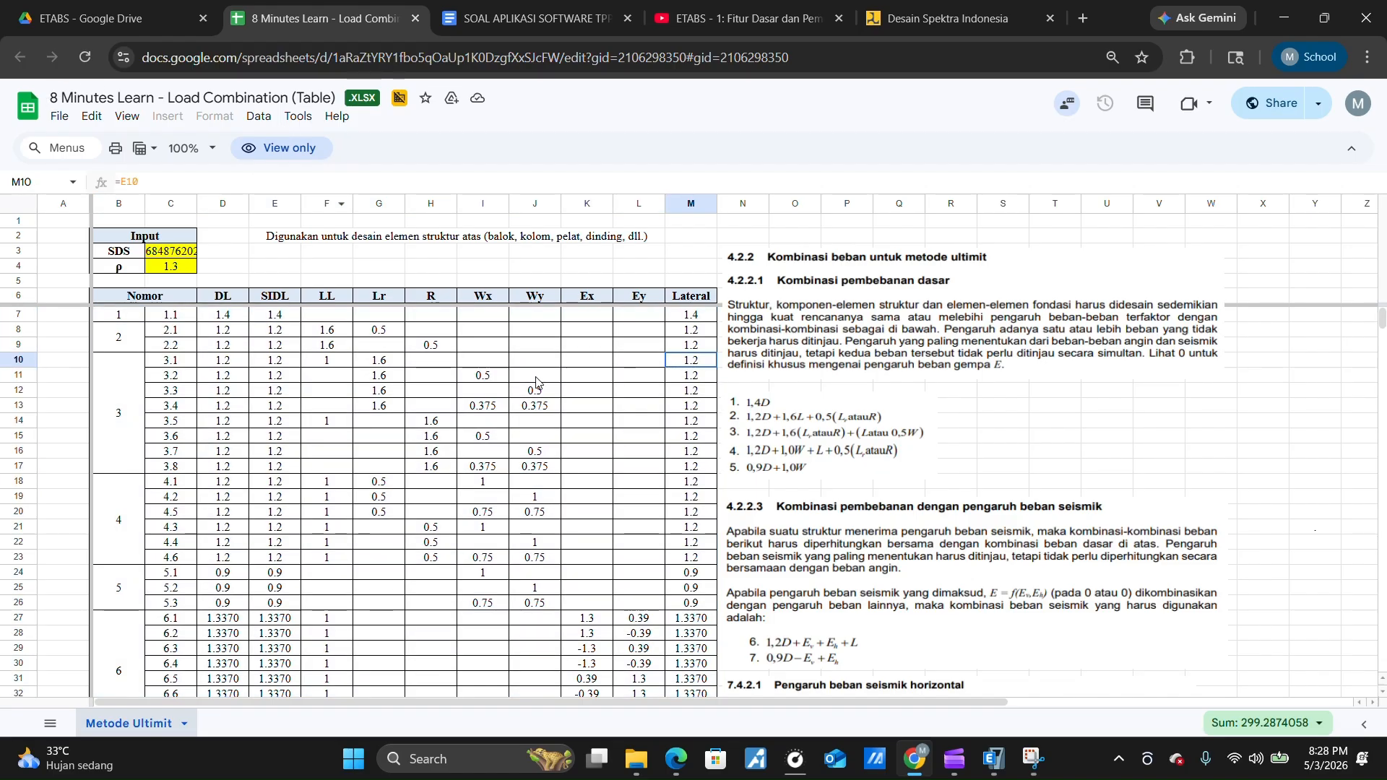
pyautogui.click(994, 758)
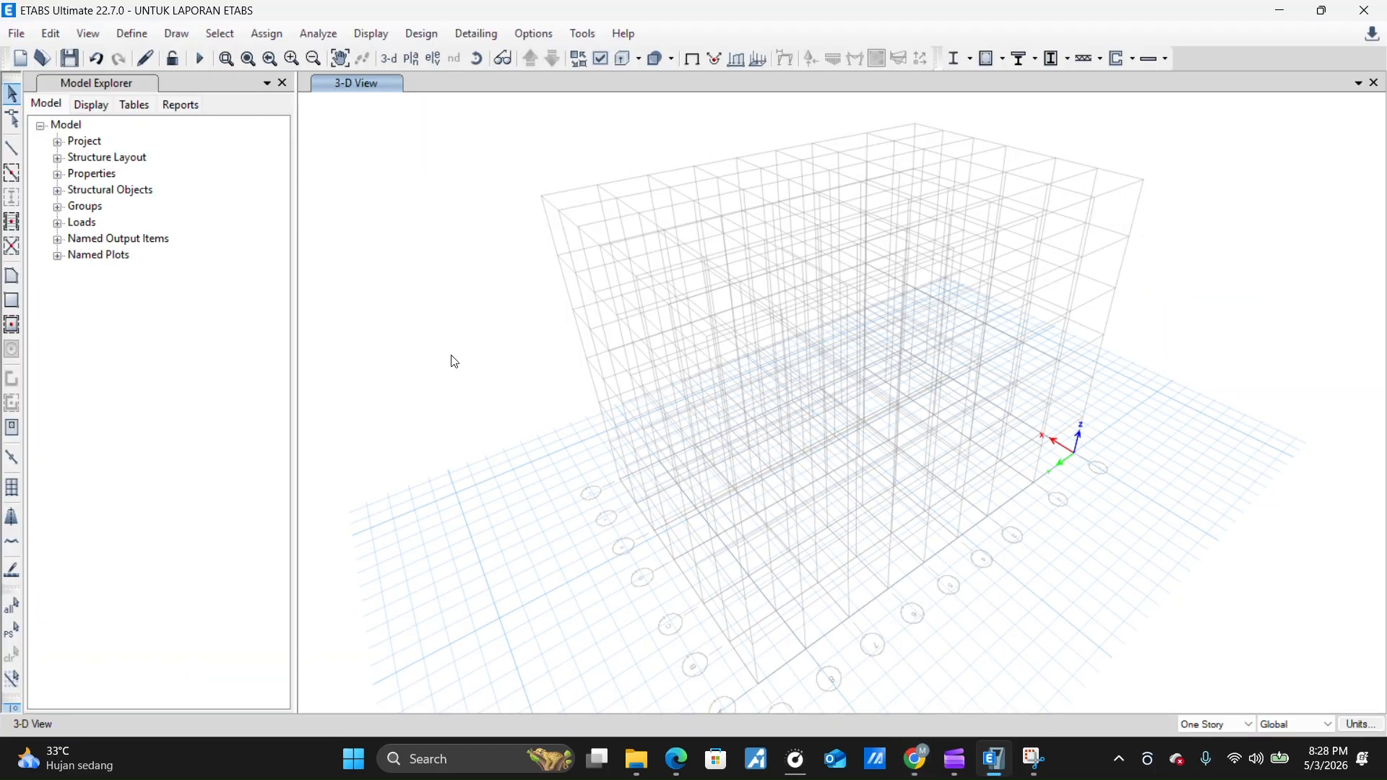
pyautogui.click(118, 42)
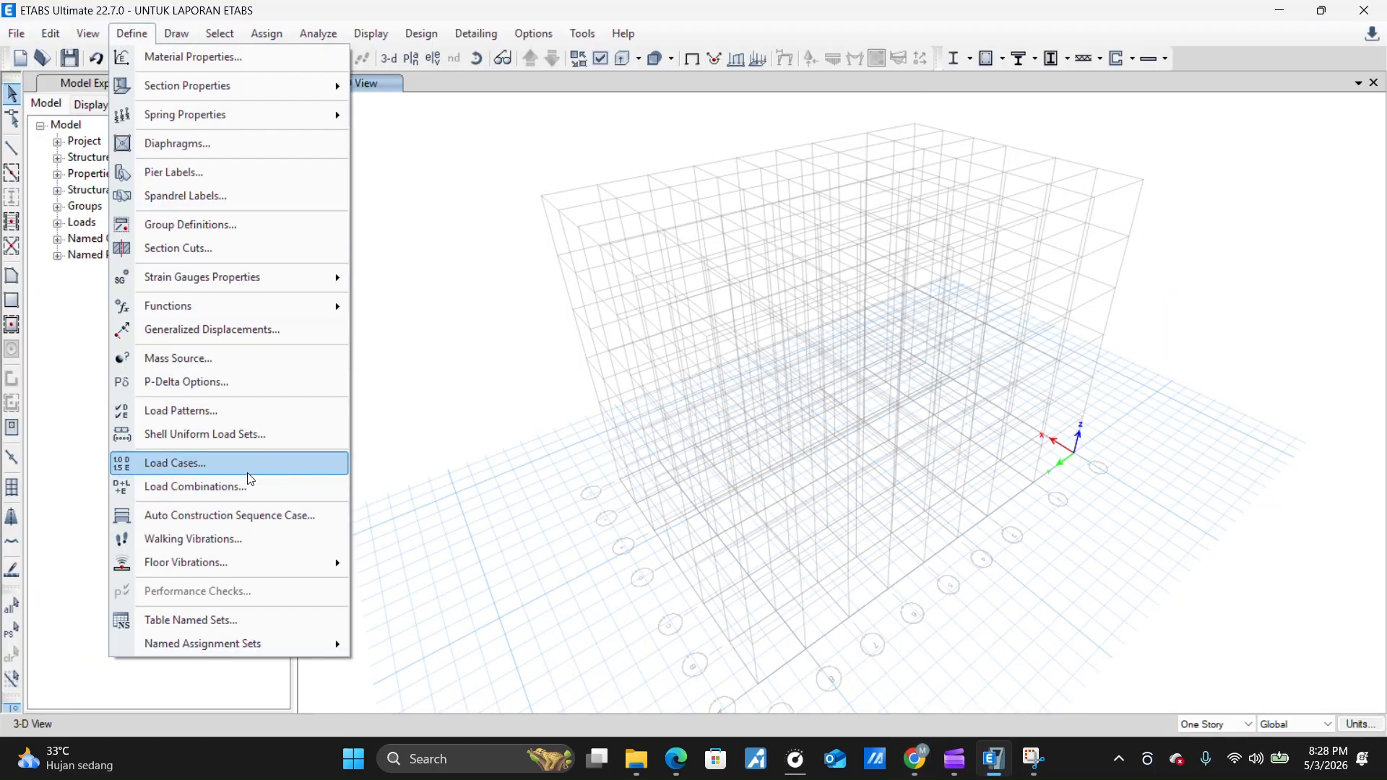
pyautogui.click(236, 488)
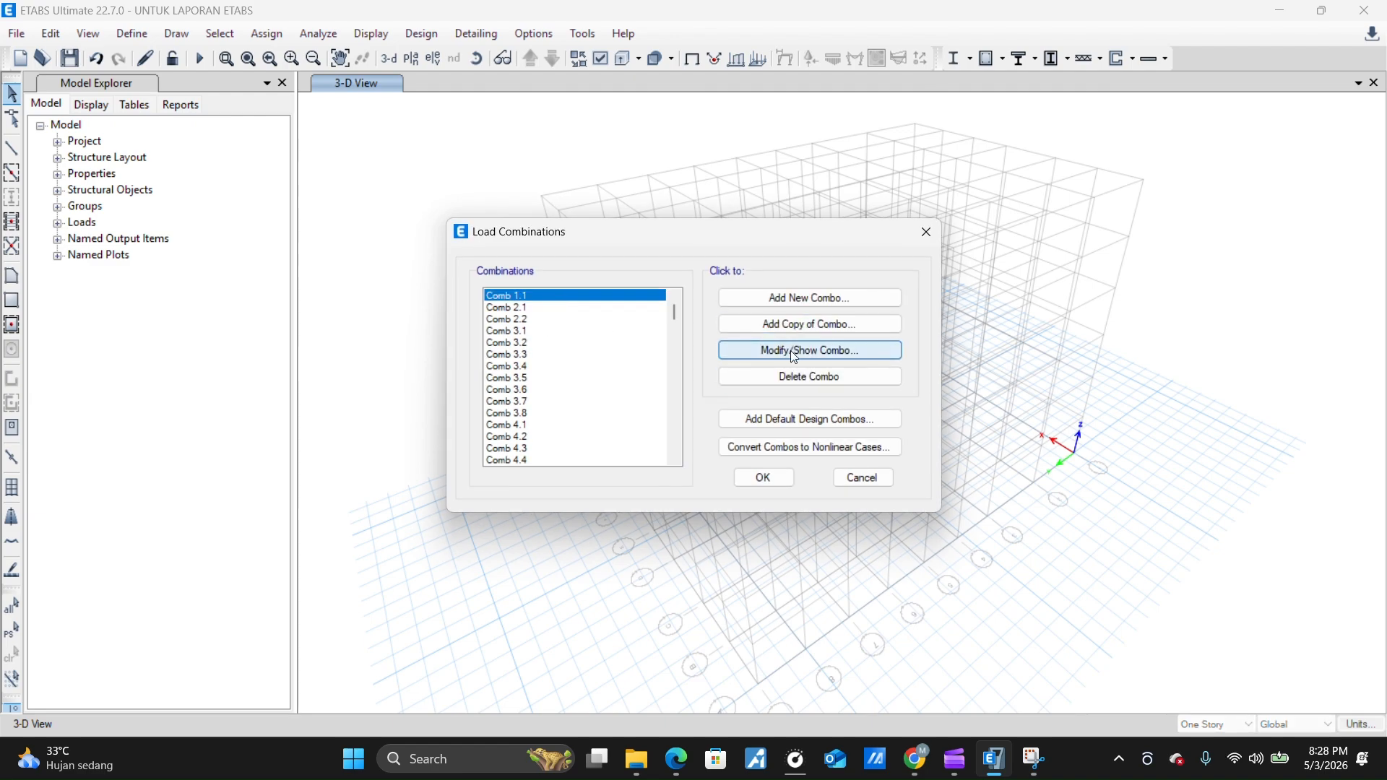
pyautogui.click(790, 350)
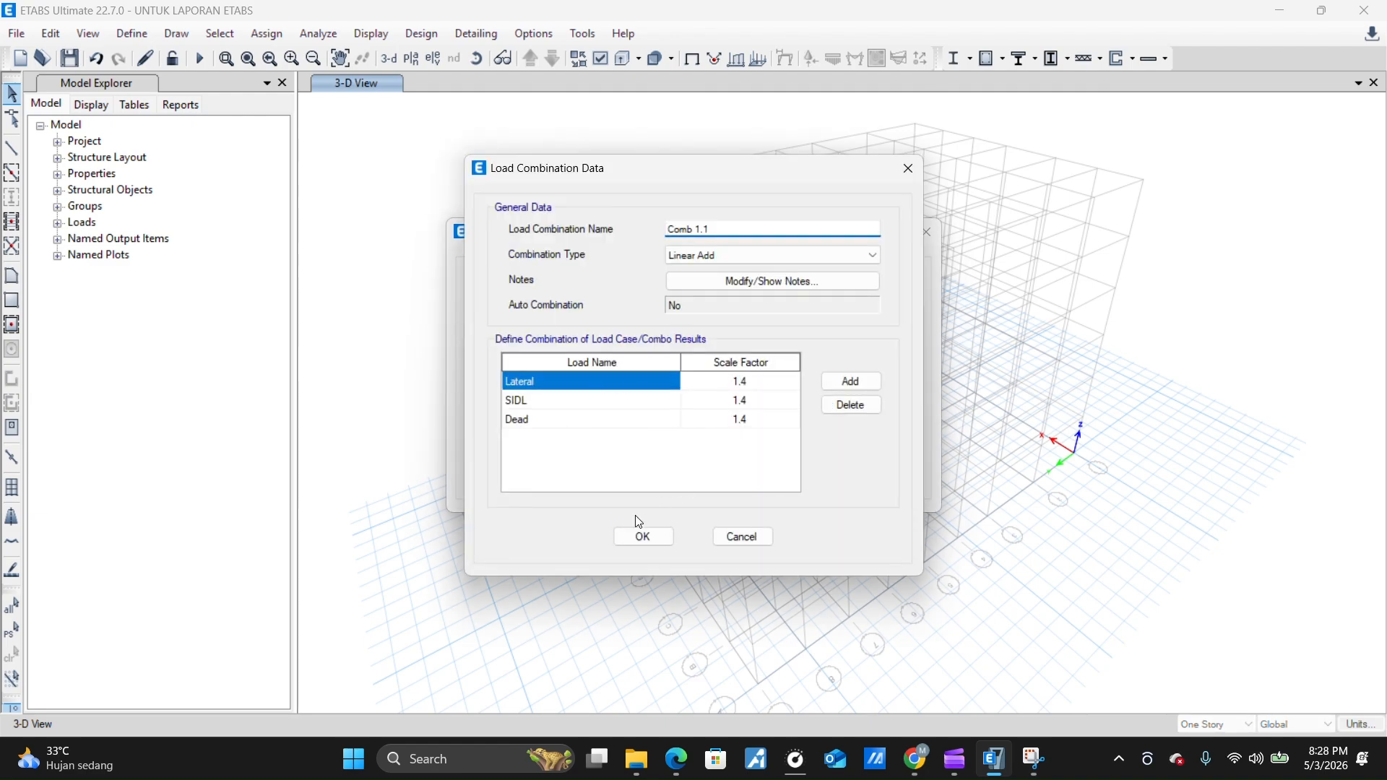
pyautogui.click(640, 533)
pyautogui.click(740, 473)
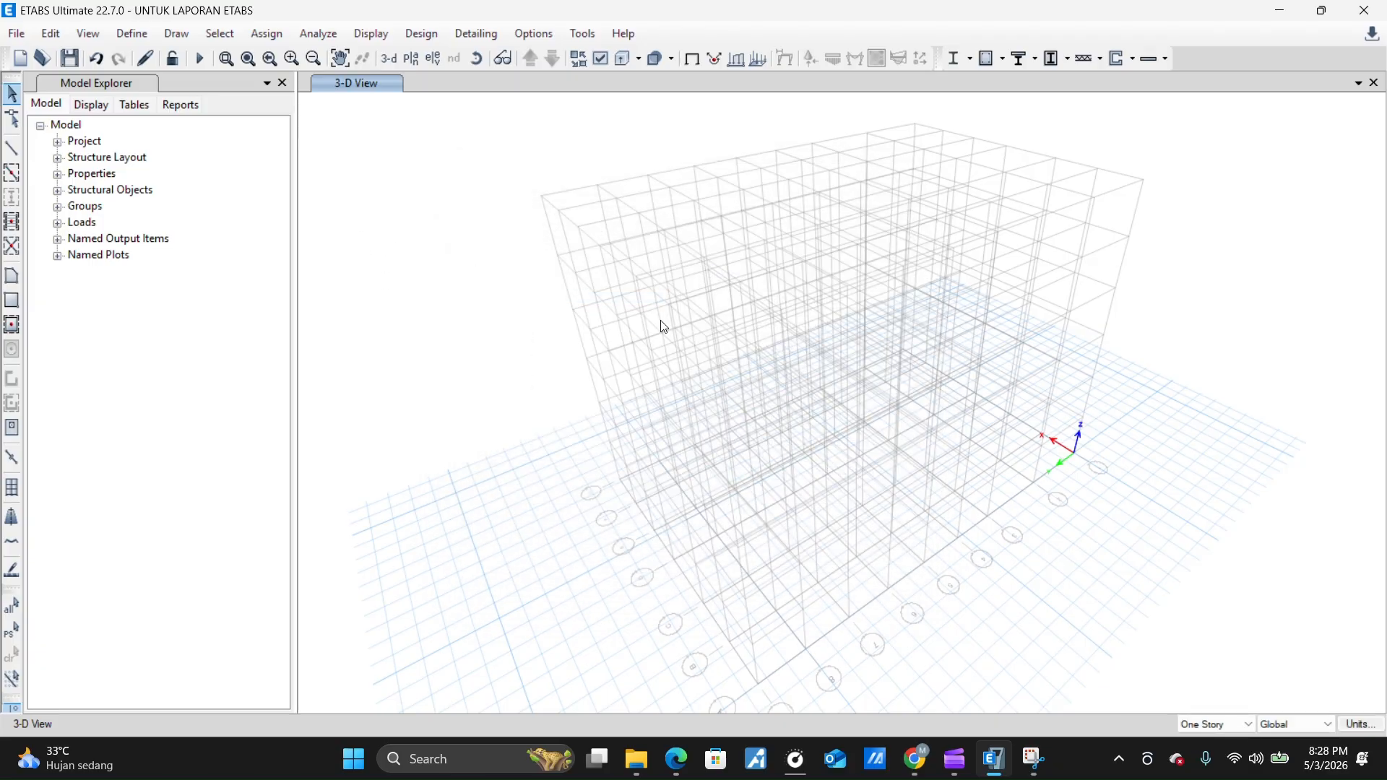
# Show the plan view of the BASEMENT story in place of the 3-D view
pyautogui.moveTo(660, 321); pyautogui.dragTo(555, 300, button='middle')
pyautogui.scroll(-3, 677, 302)
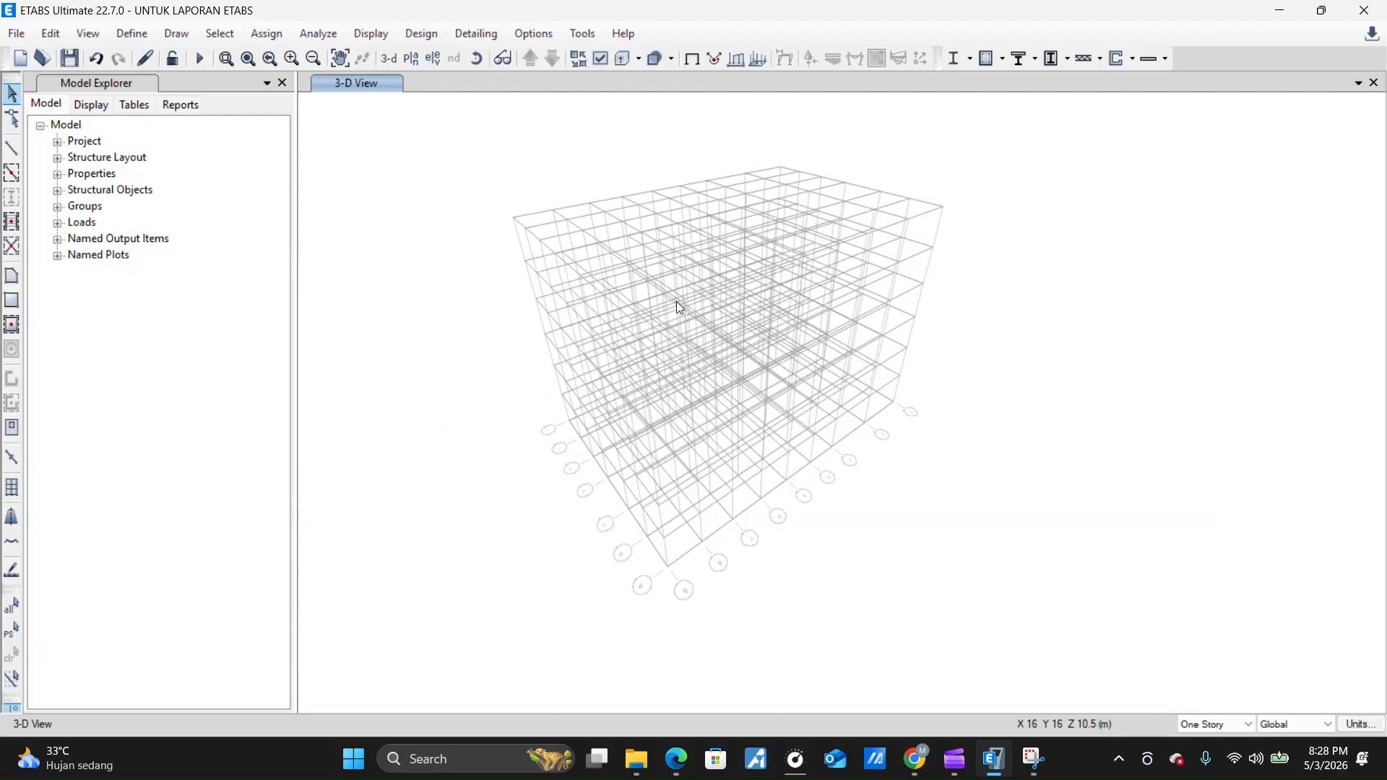
pyautogui.scroll(4, 677, 301)
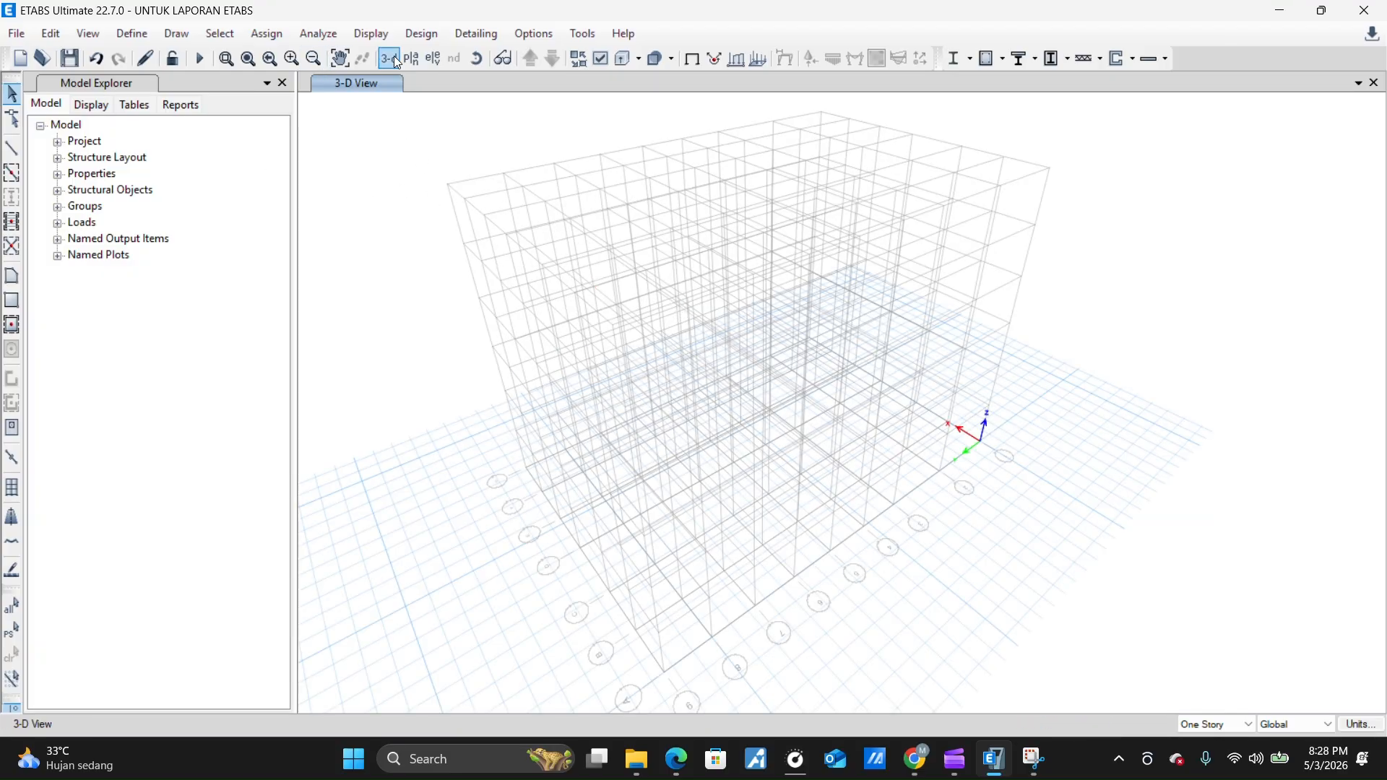
pyautogui.click(414, 57)
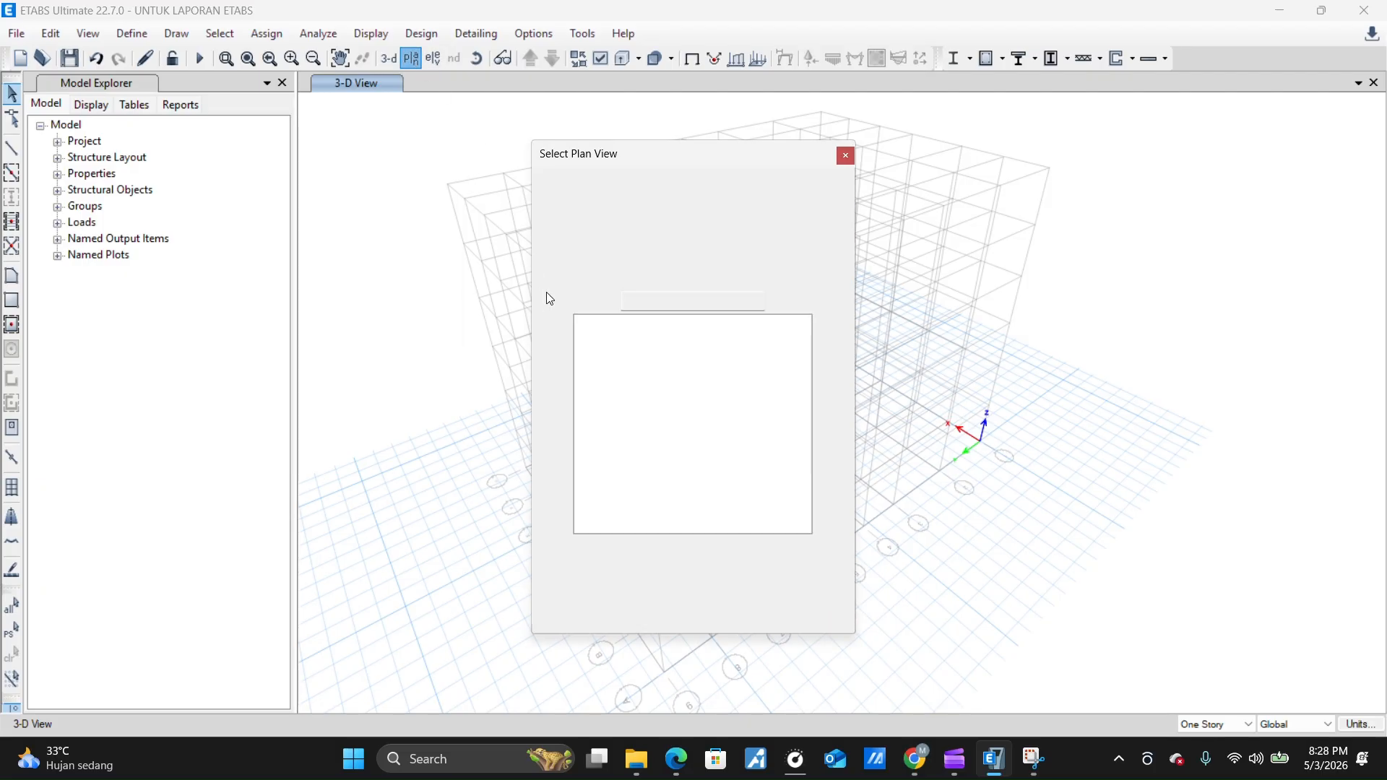
pyautogui.click(619, 405)
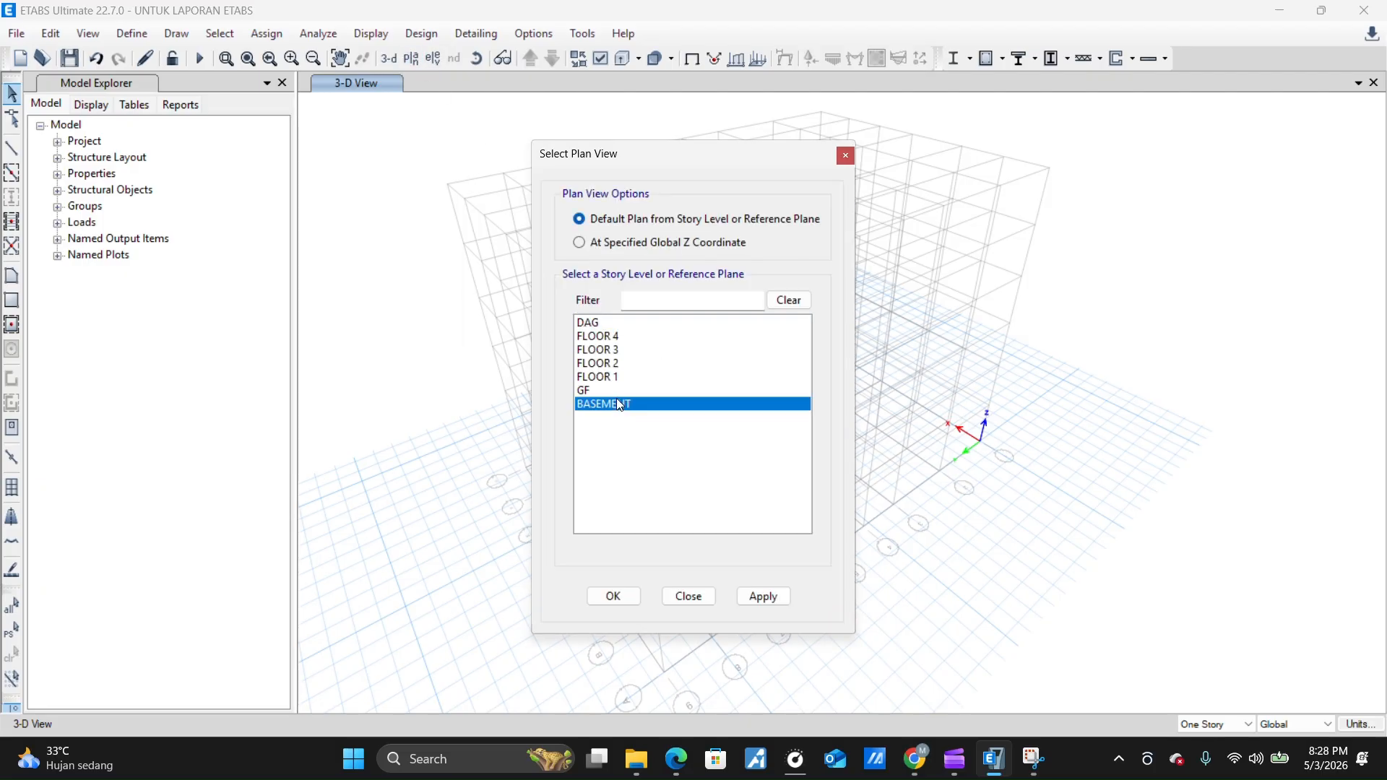
pyautogui.click(614, 597)
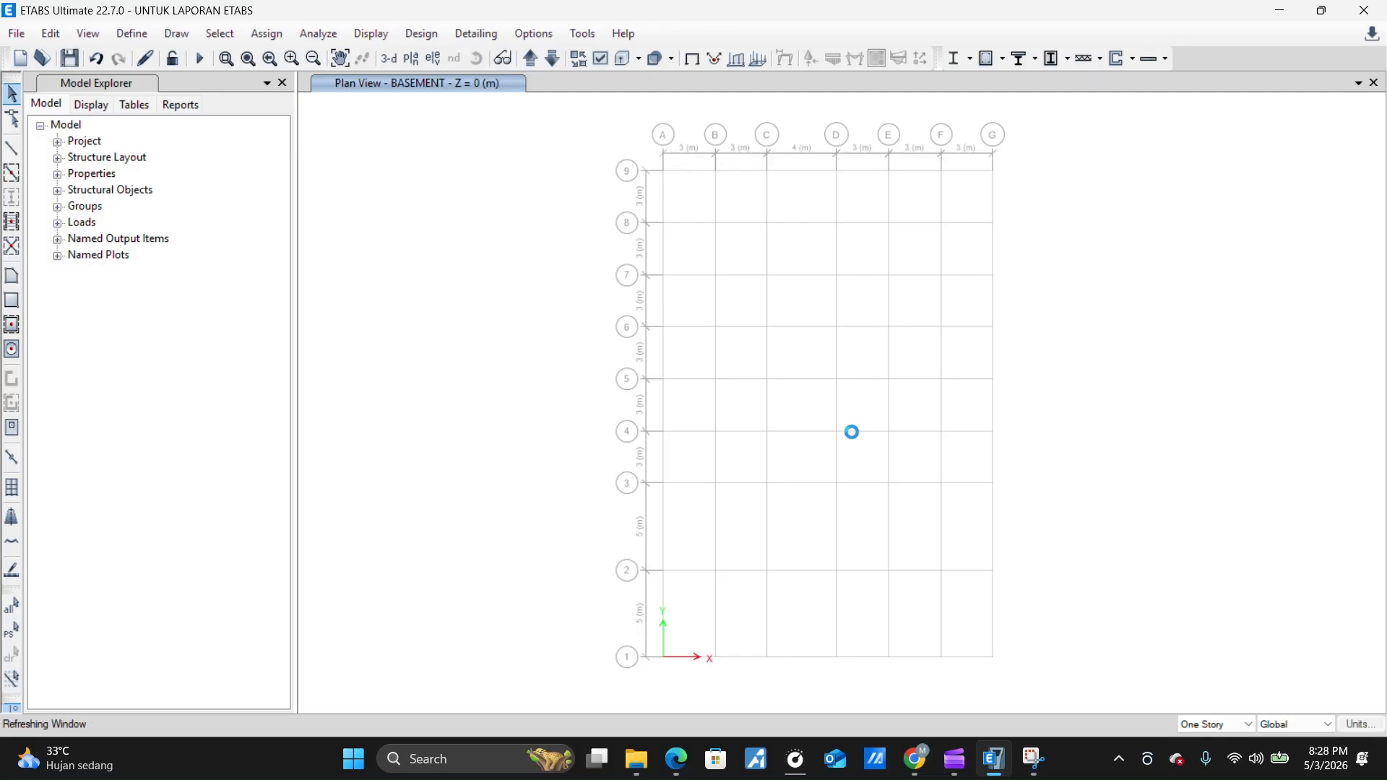
pyautogui.click(10, 150)
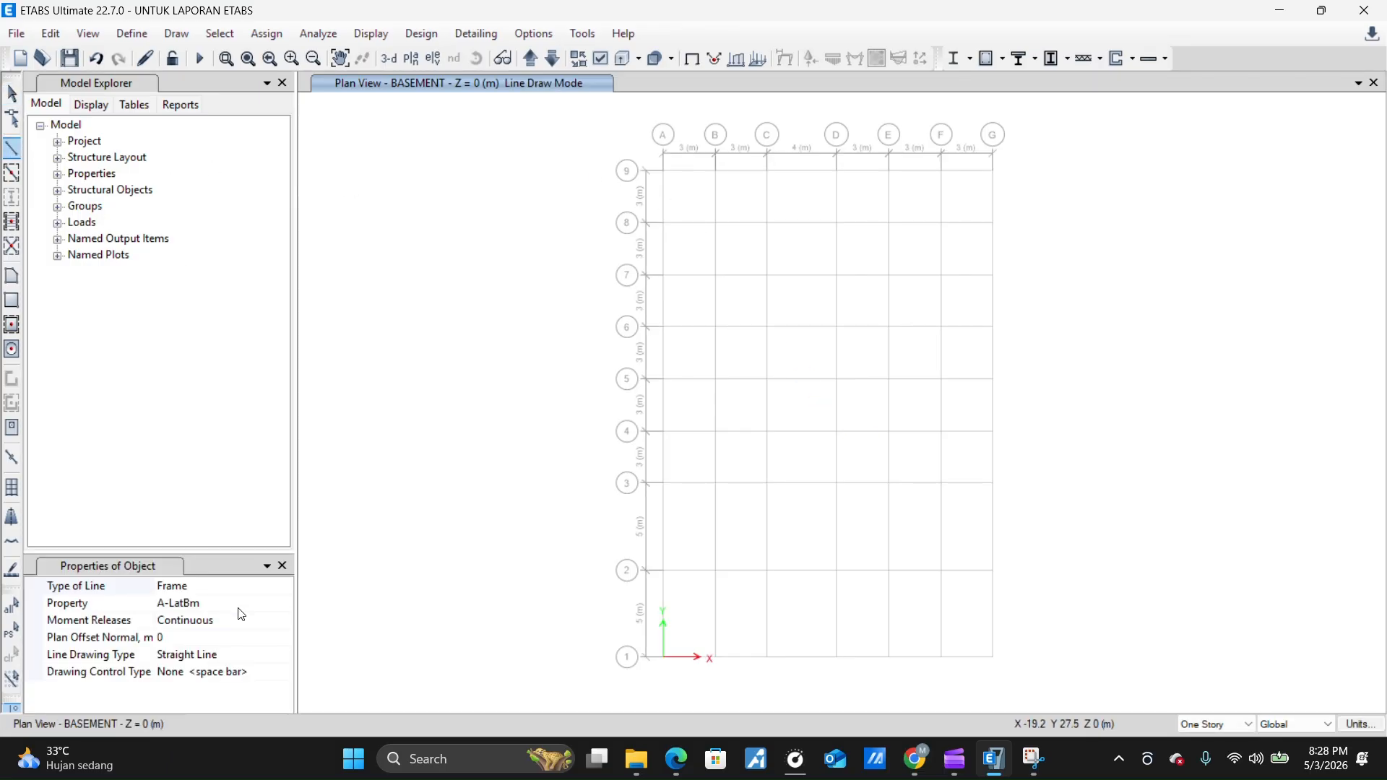
pyautogui.click(269, 607)
pyautogui.click(285, 605)
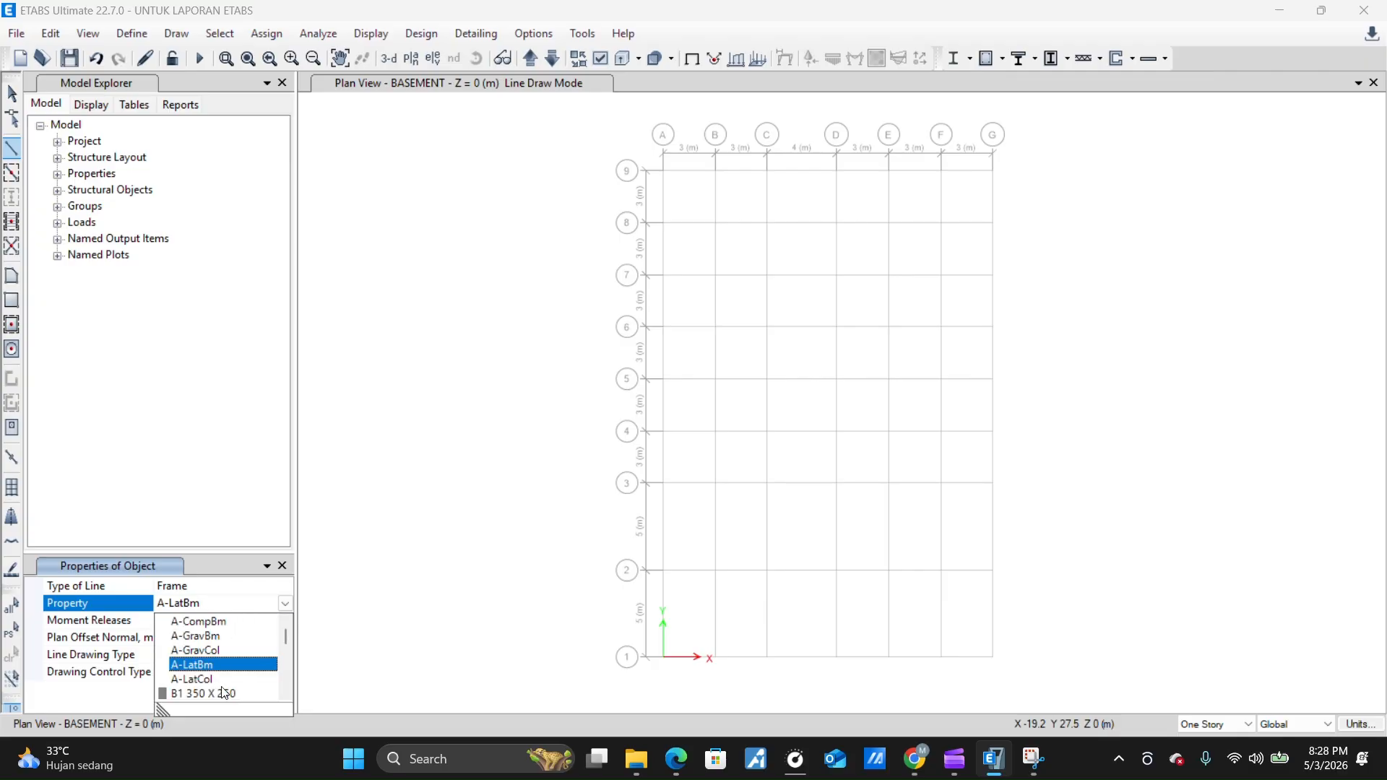
pyautogui.scroll(-5, 224, 679)
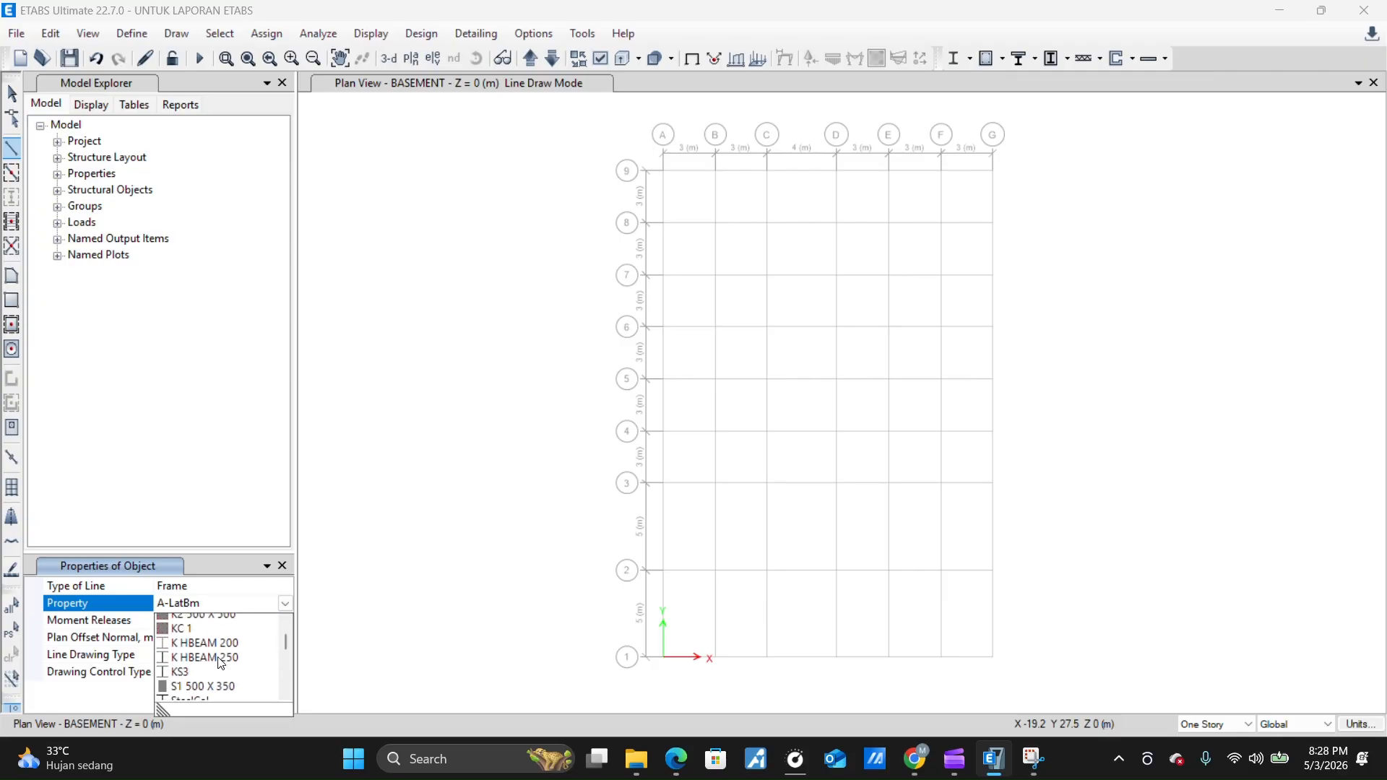
pyautogui.scroll(-1, 220, 664)
pyautogui.click(218, 660)
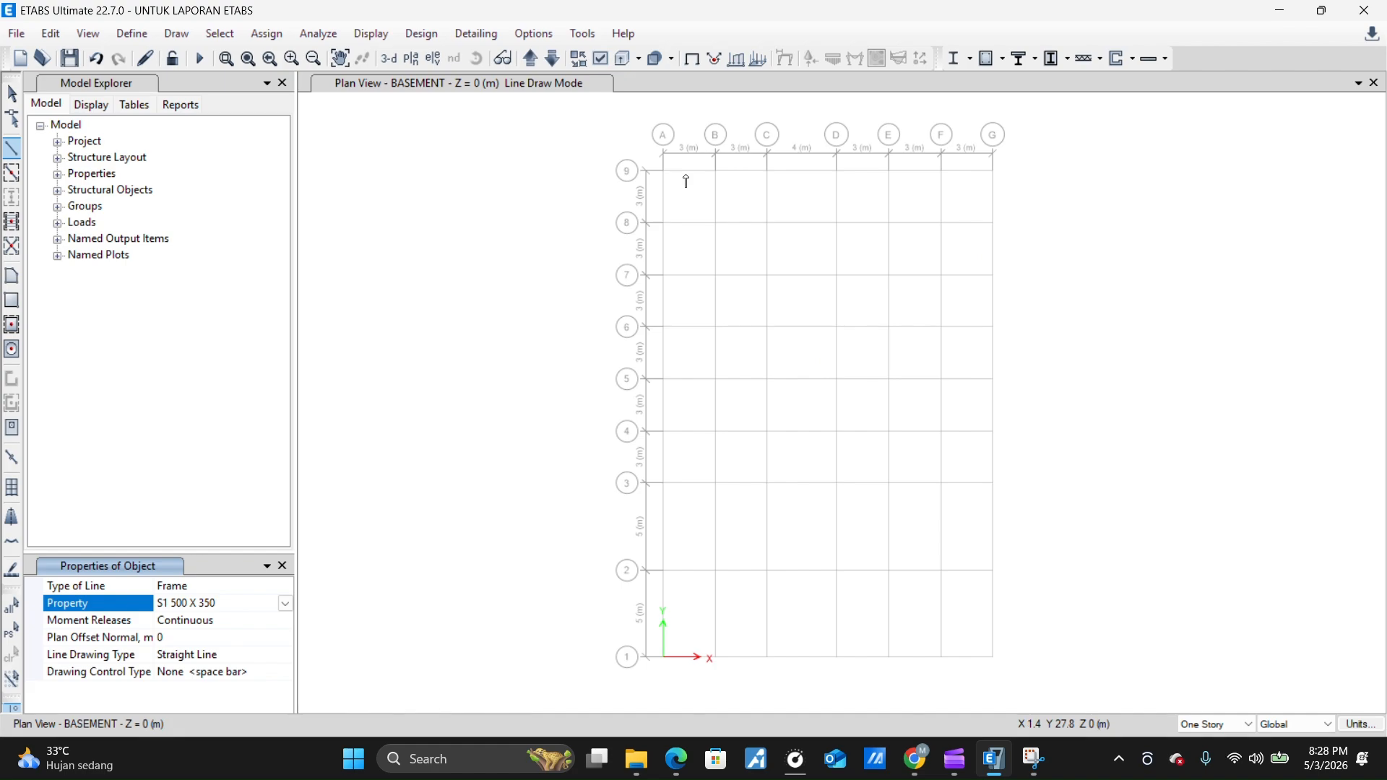
pyautogui.click(688, 180)
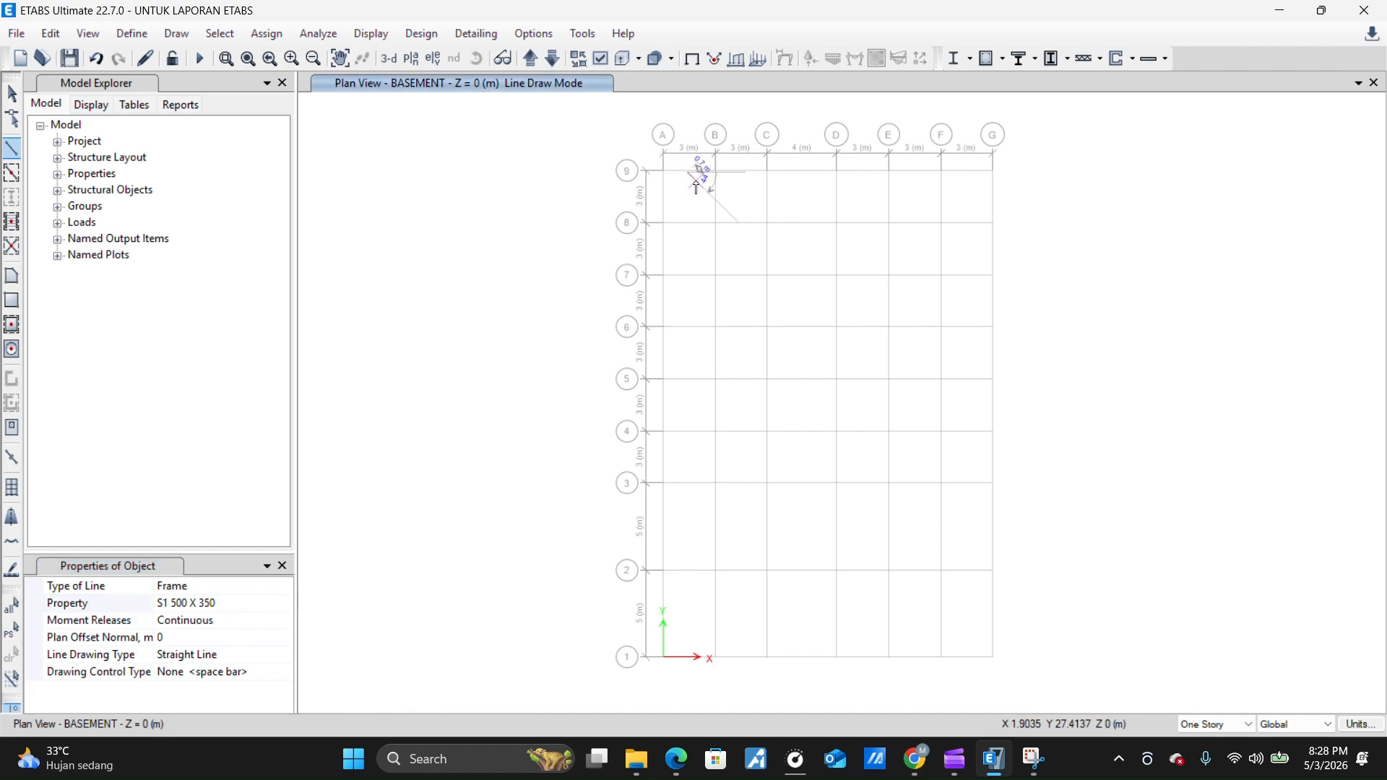
pyautogui.press('Escape')
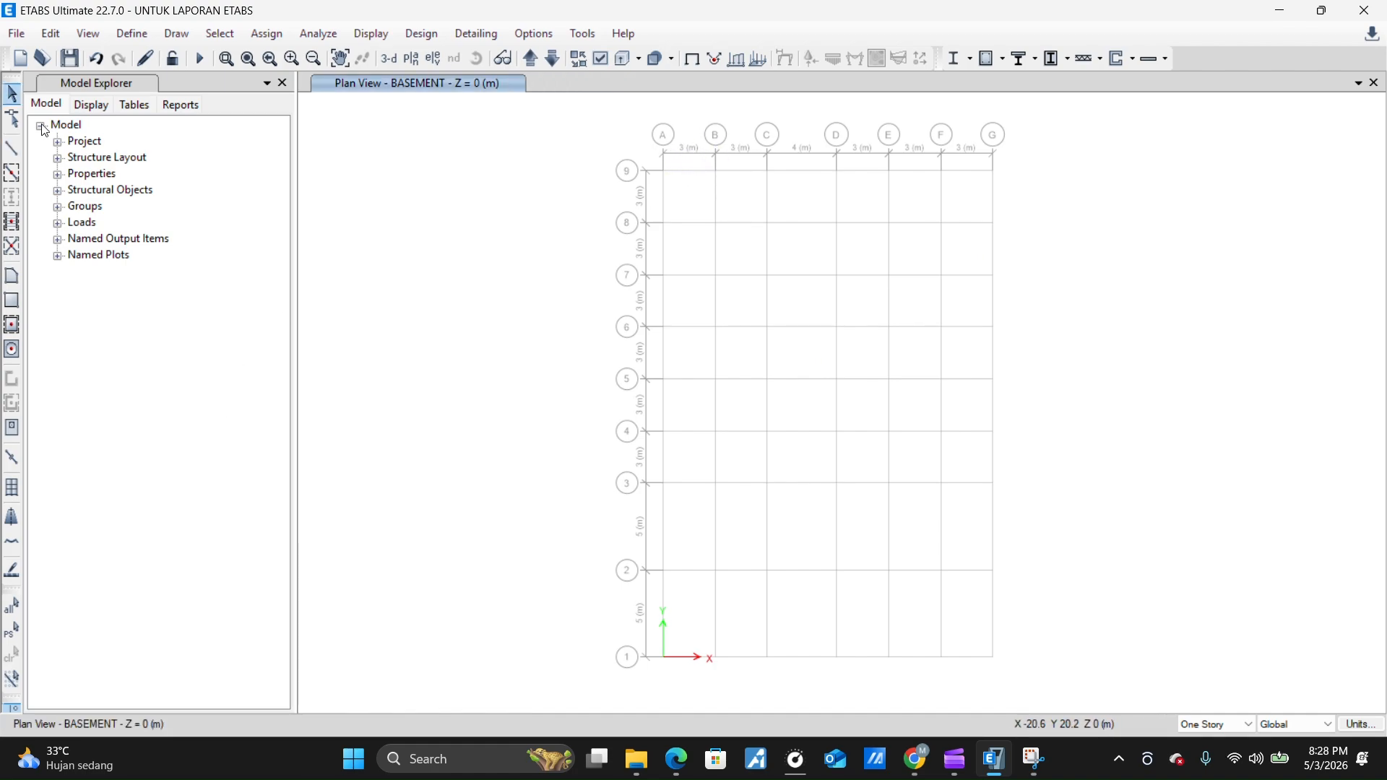
# Quick-draw frame members with section S1 500 X 350 along grid 9 from A to G and along grid G from 9 to 6
pyautogui.click(12, 174)
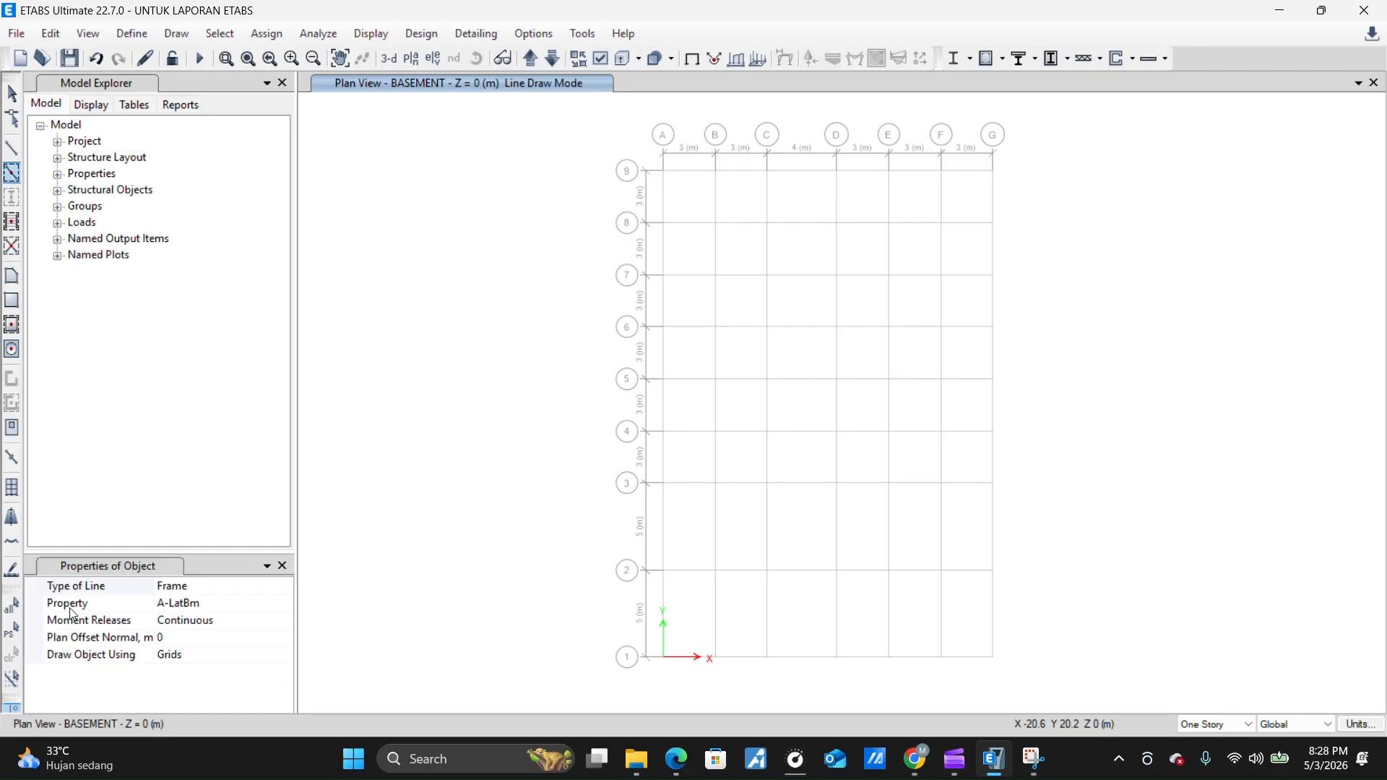
pyautogui.click(234, 607)
pyautogui.click(285, 603)
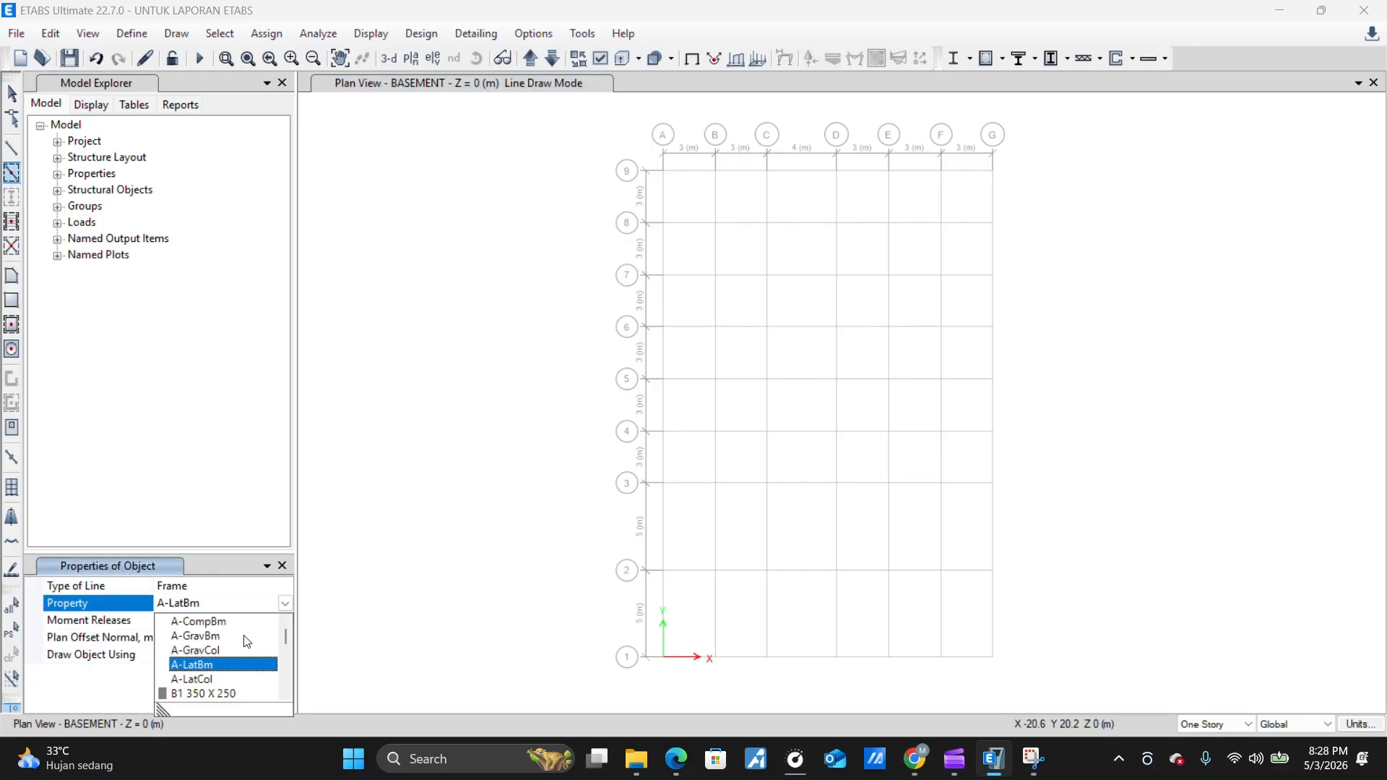
pyautogui.scroll(-5, 223, 683)
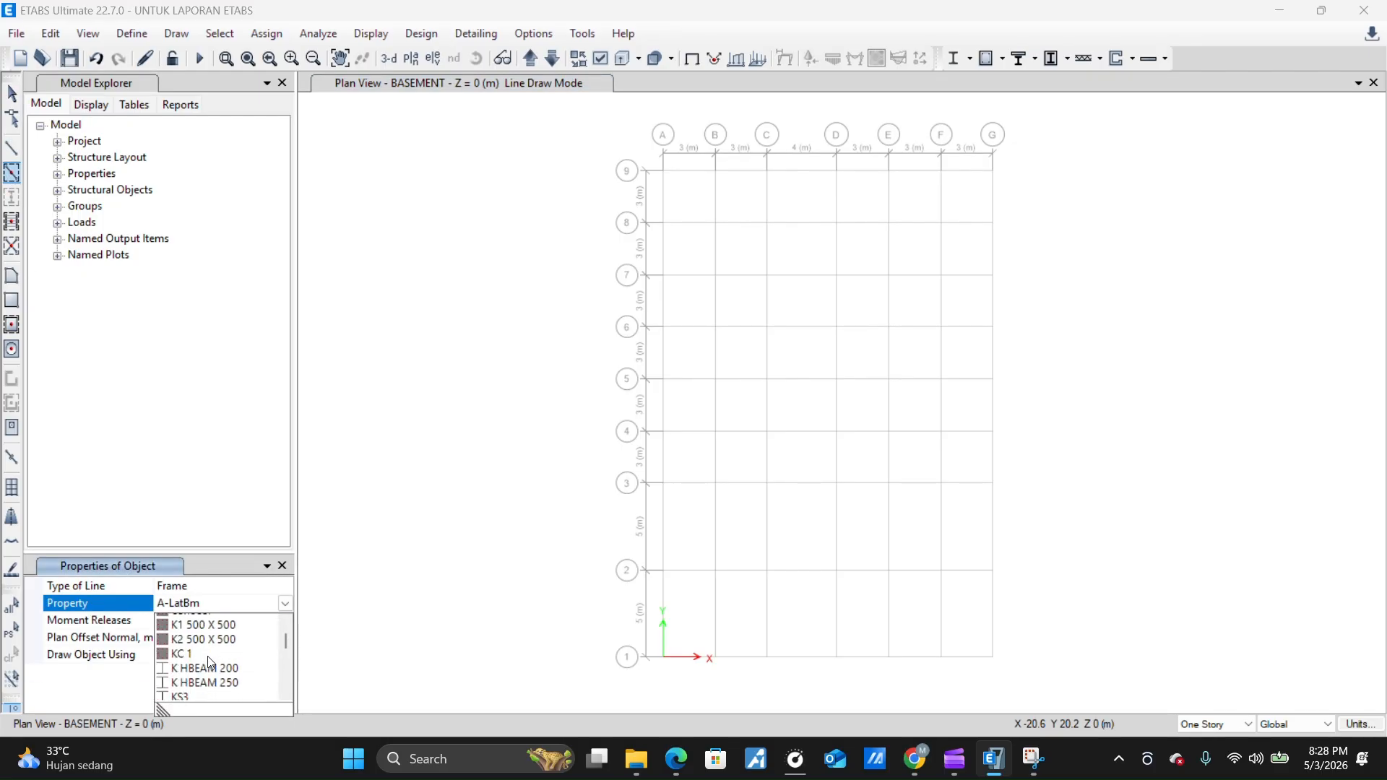
pyautogui.click(206, 694)
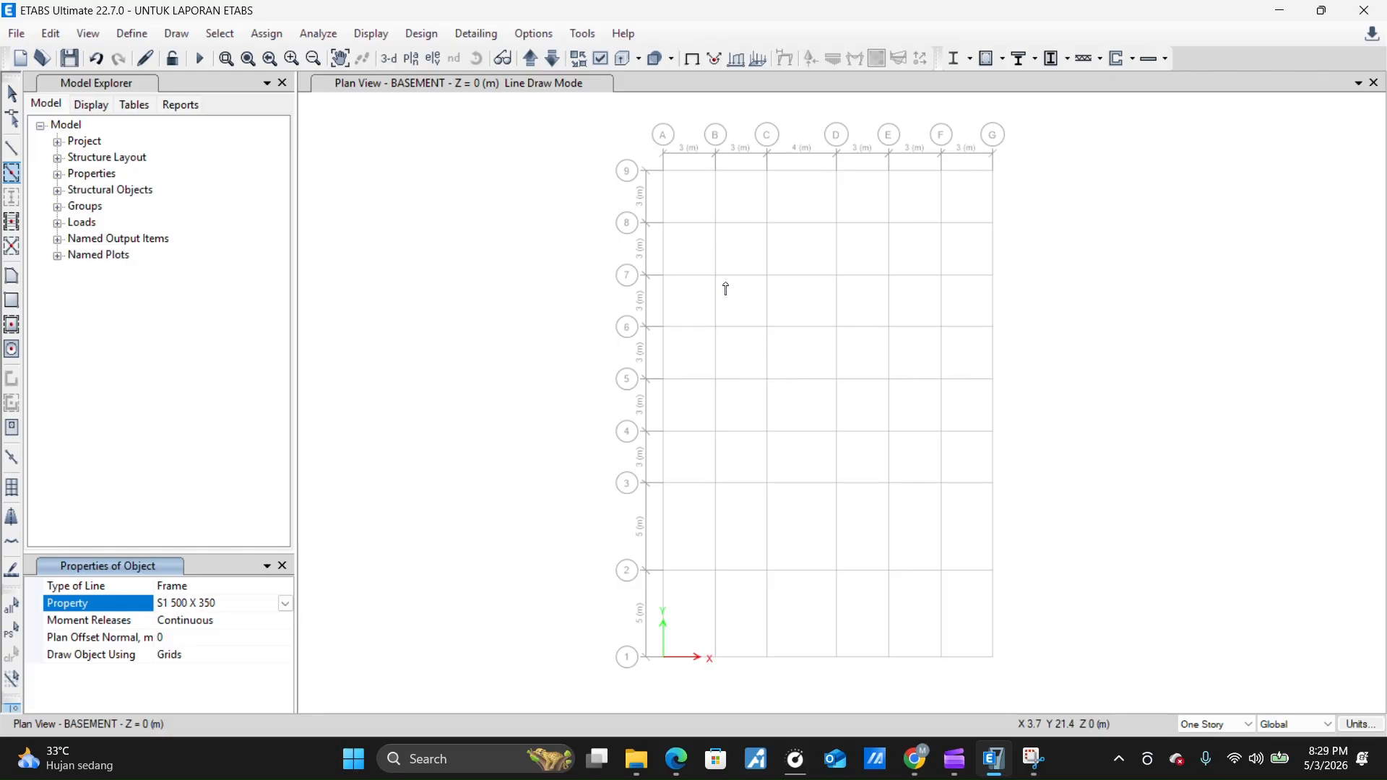
pyautogui.click(690, 172)
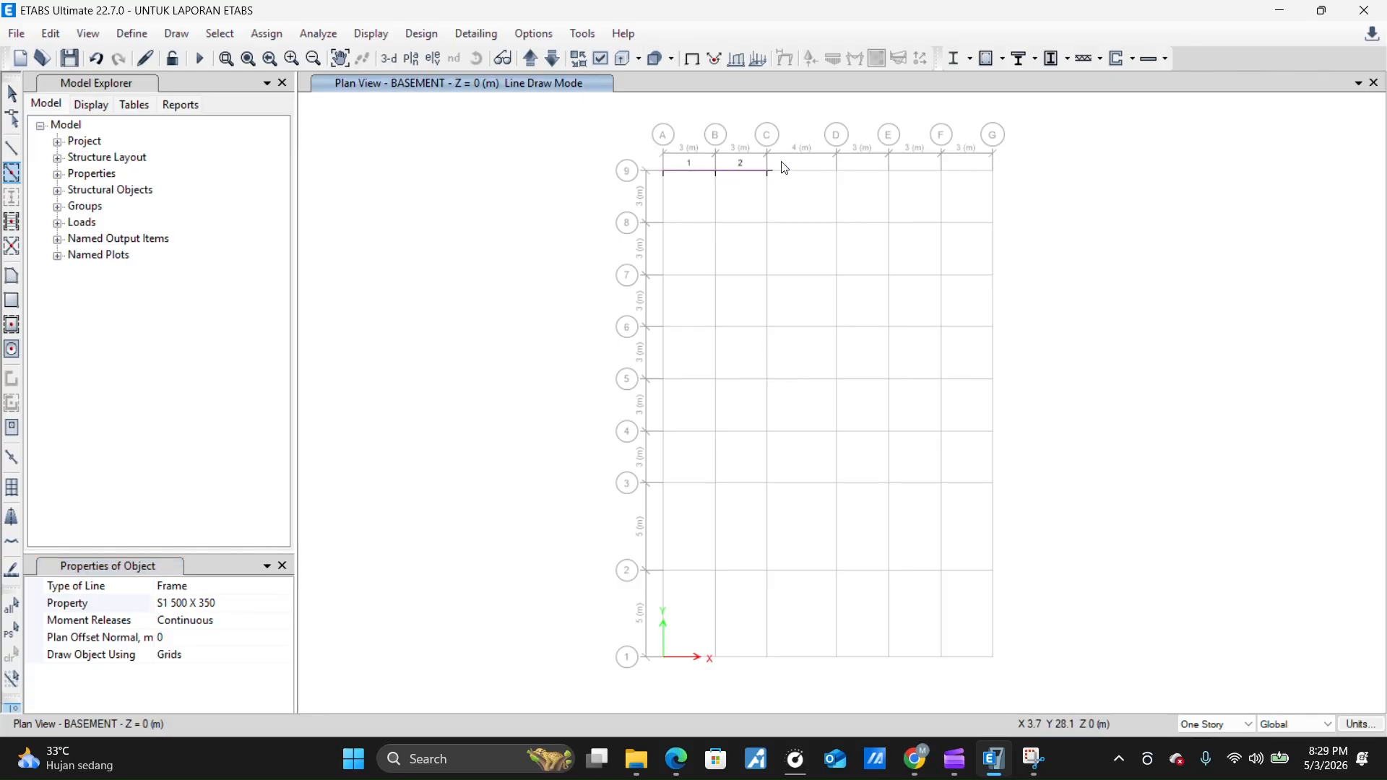
pyautogui.click(889, 172)
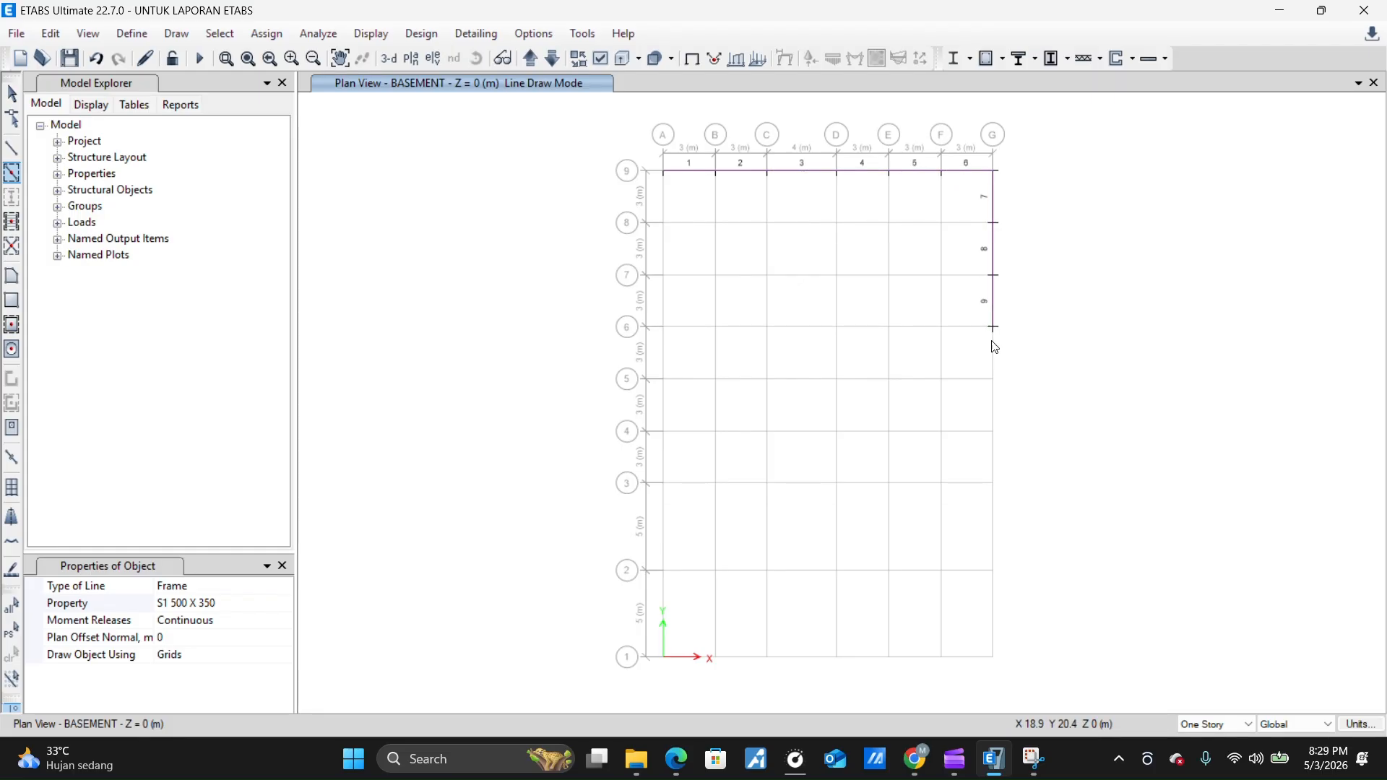
# Continue the S1 500 X 350 members along grid G from 6 to 3 and along grid 3 from G to A
pyautogui.click(994, 365)
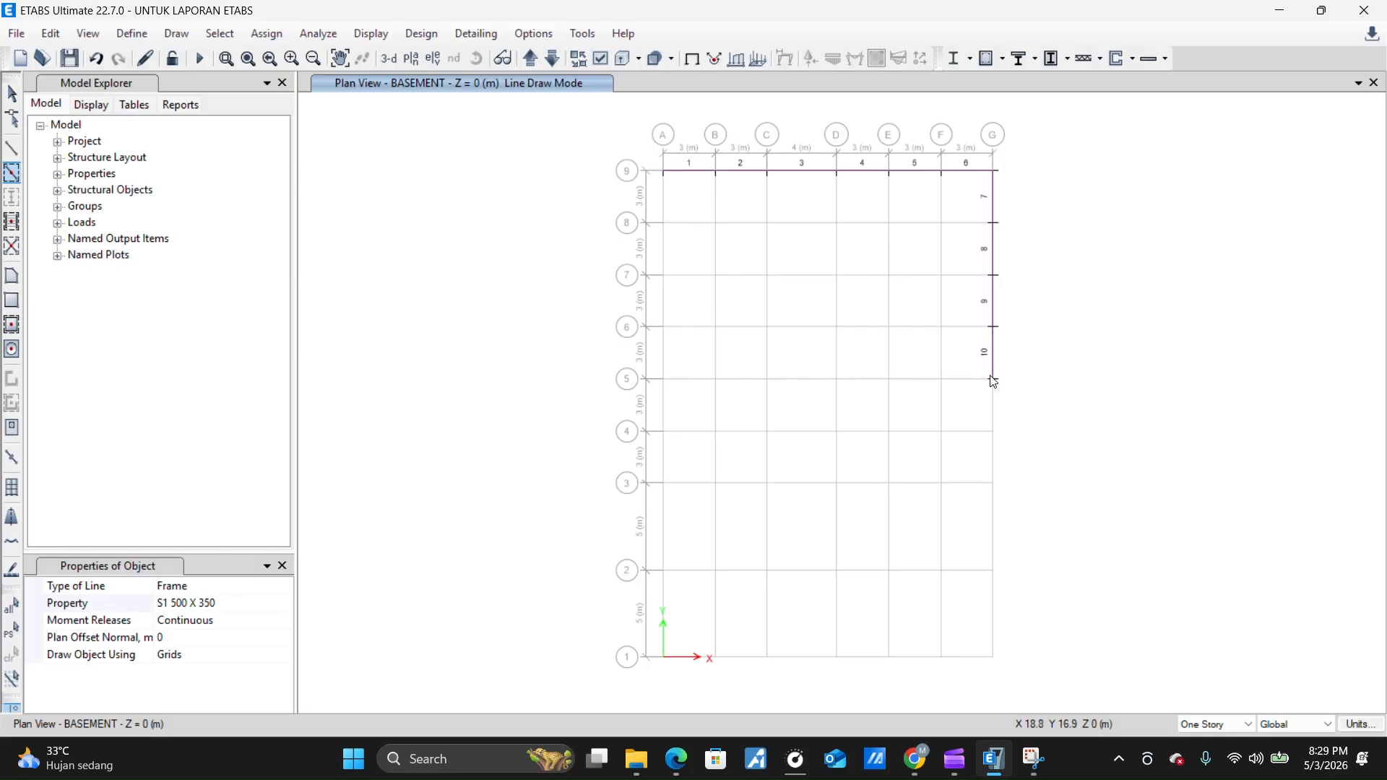
pyautogui.click(967, 485)
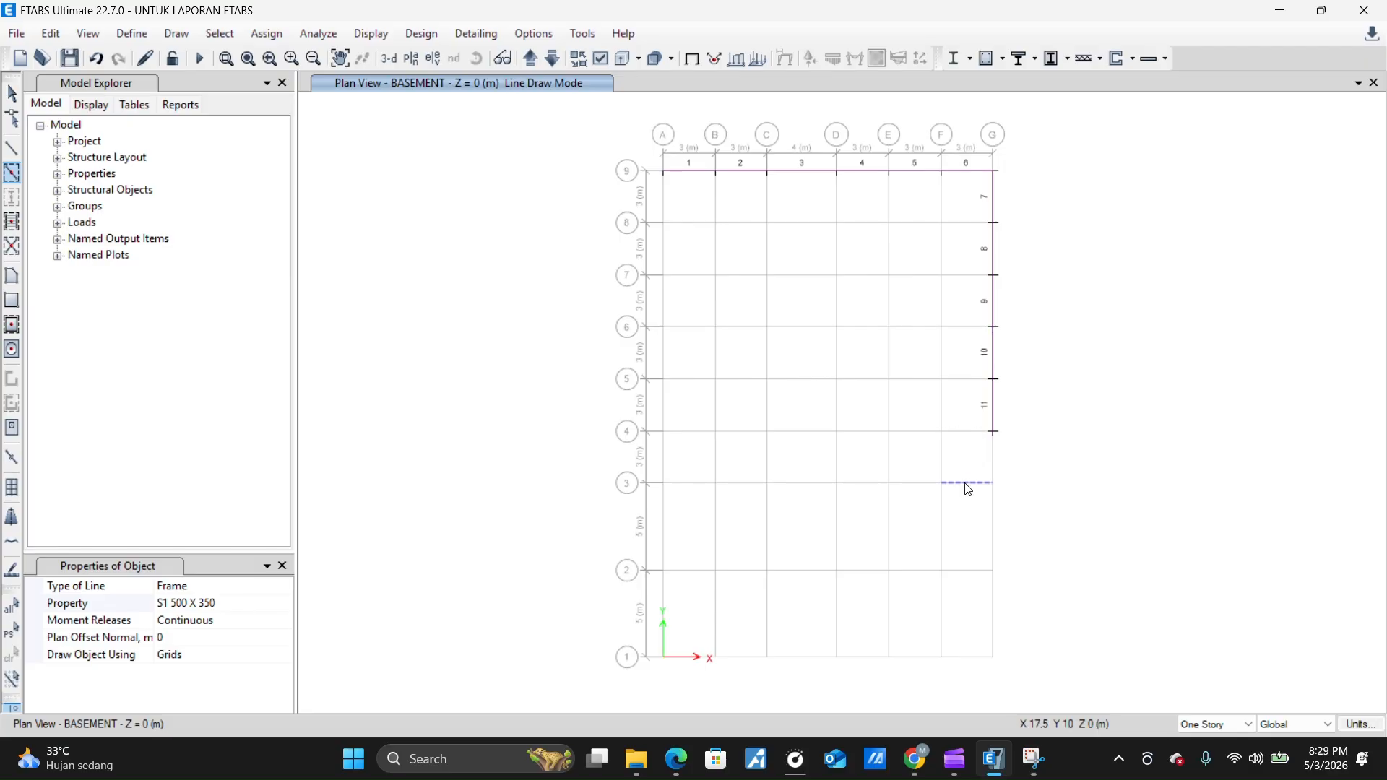
pyautogui.click(903, 483)
pyautogui.click(868, 484)
pyautogui.click(802, 484)
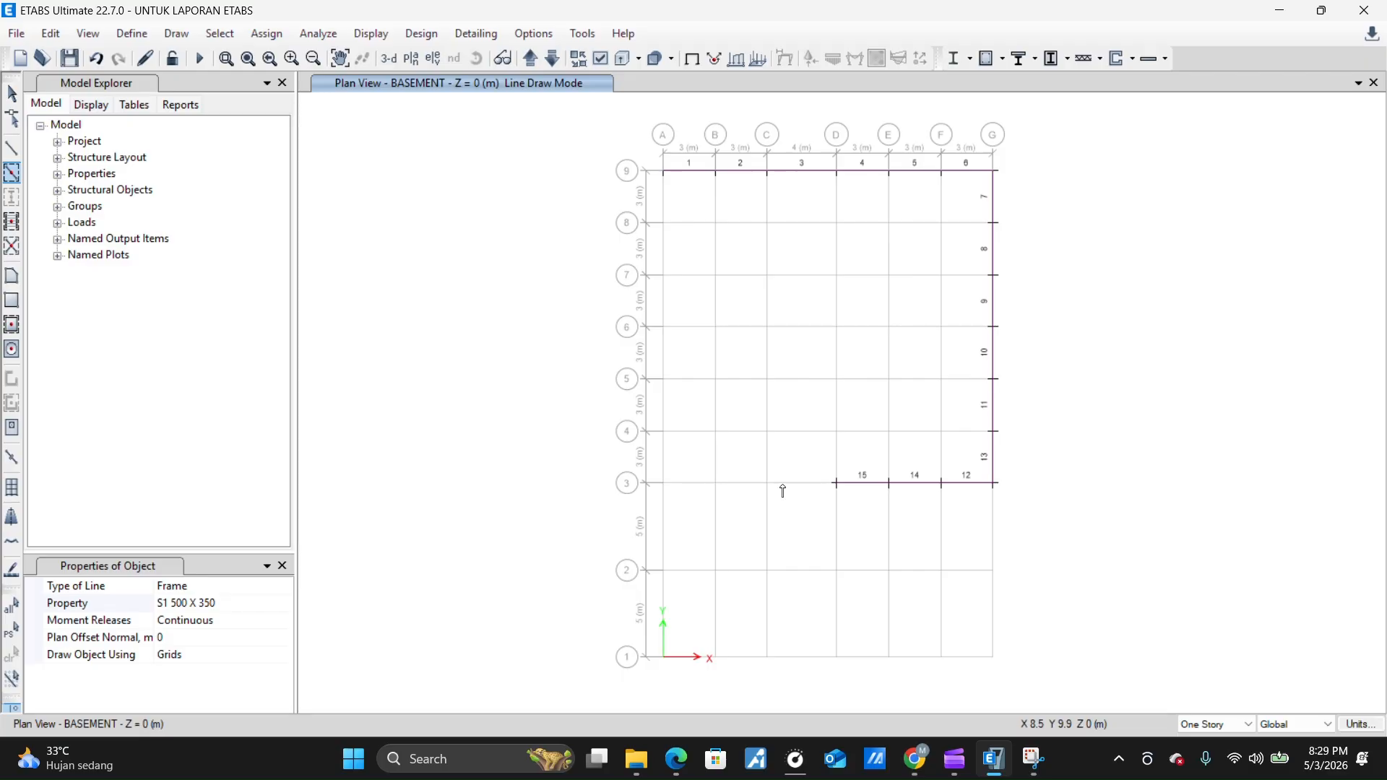
pyautogui.click(730, 486)
pyautogui.click(679, 483)
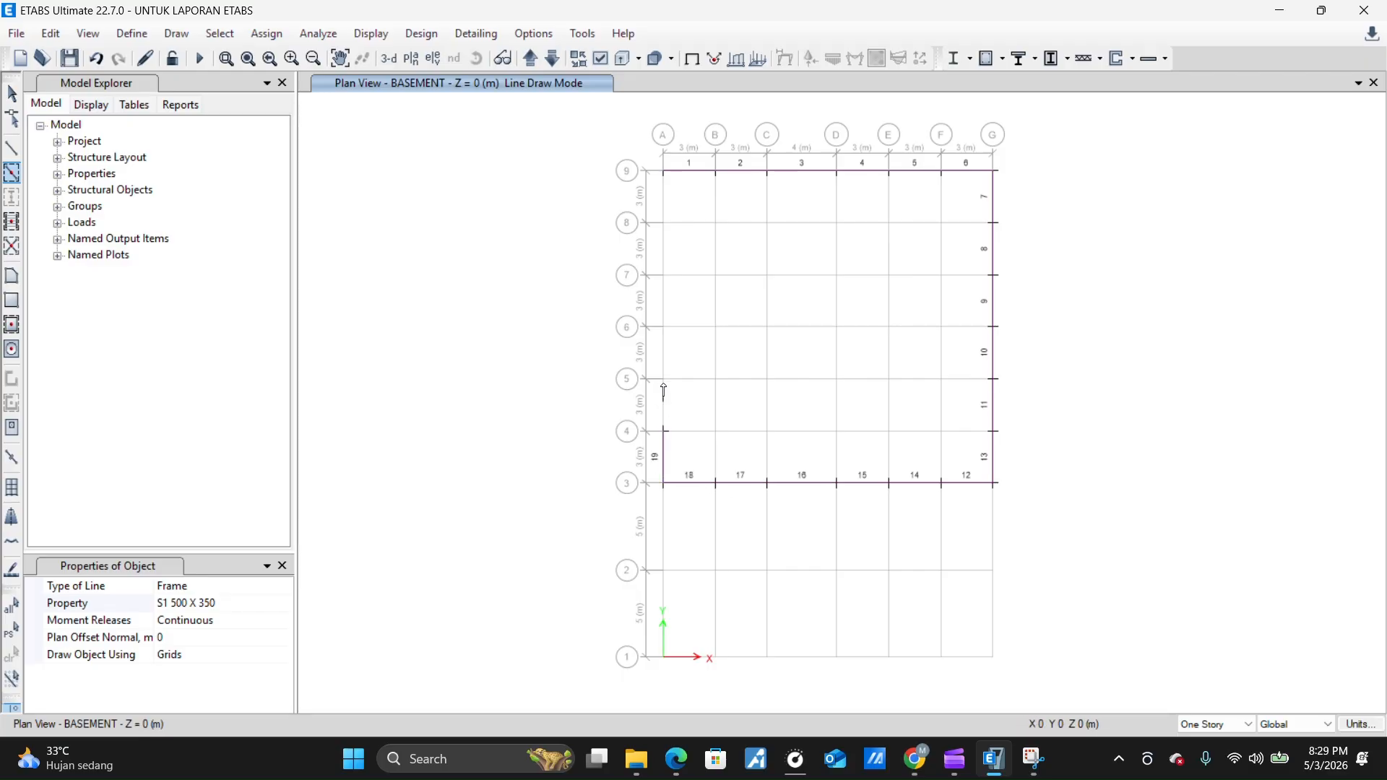
# Close the perimeter with S1 500 X 350 members along grid A from 3 to 9, and add members on grid C from 9 to 7
pyautogui.click(665, 408)
pyautogui.click(665, 300)
pyautogui.click(666, 252)
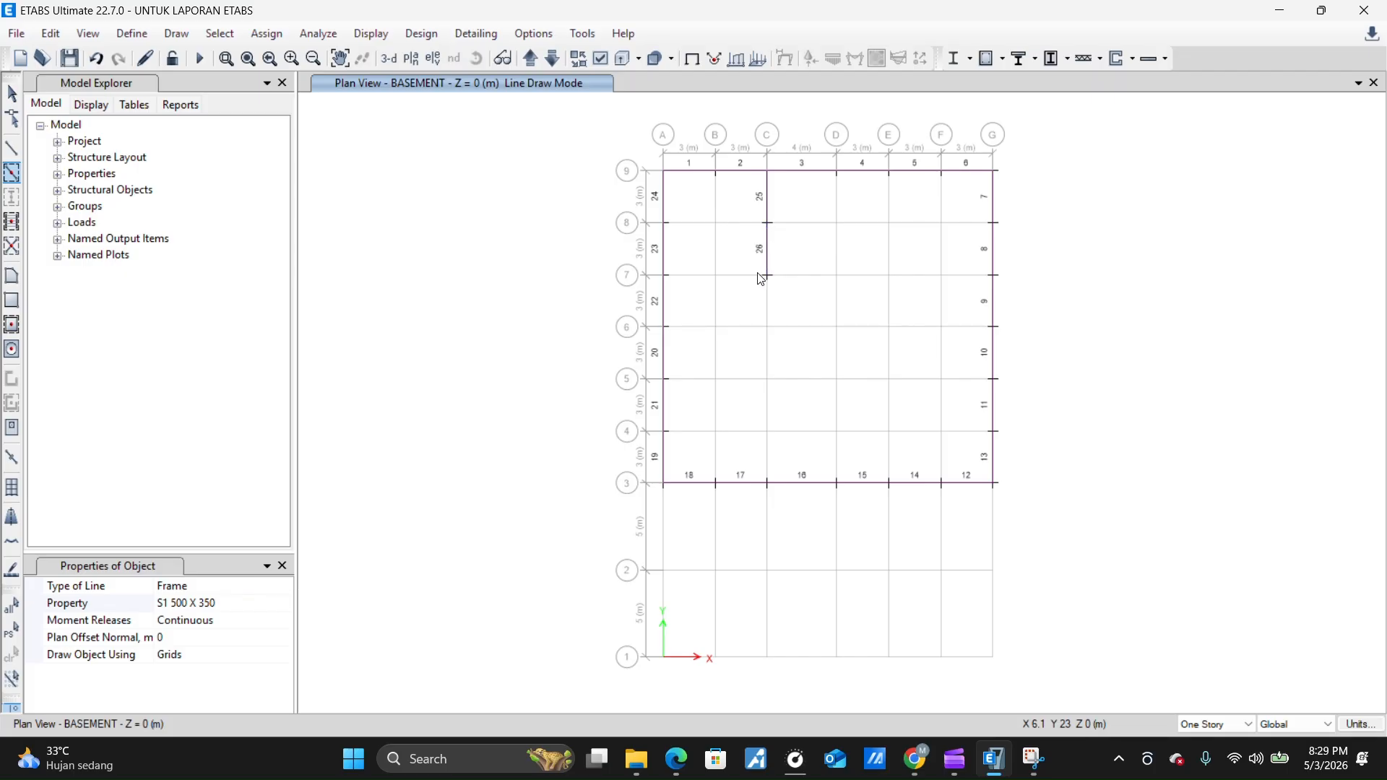
# Add S1 500 X 350 members on grid 7 from C to A, grid E from 3 to 5, and grid 5 from E to G
pyautogui.click(889, 459)
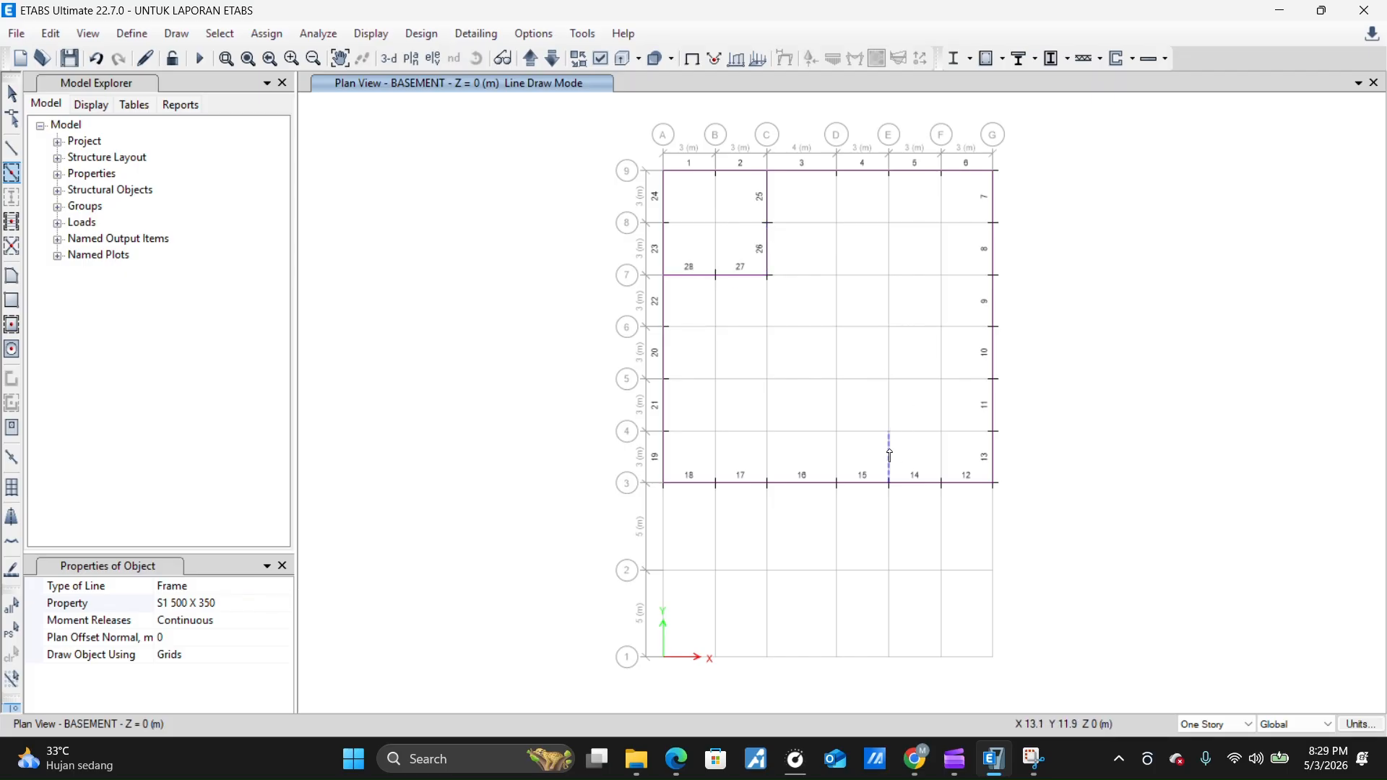
pyautogui.click(889, 402)
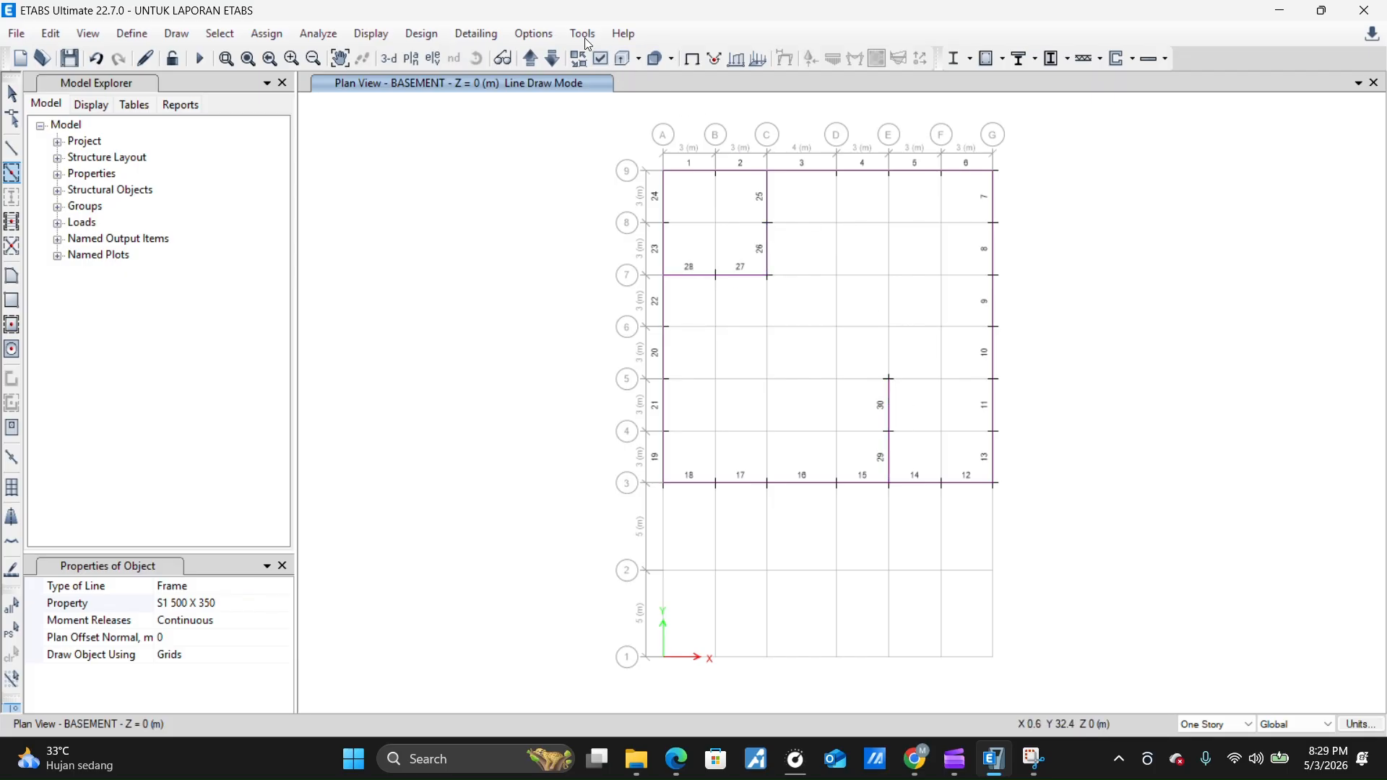
pyautogui.click(914, 379)
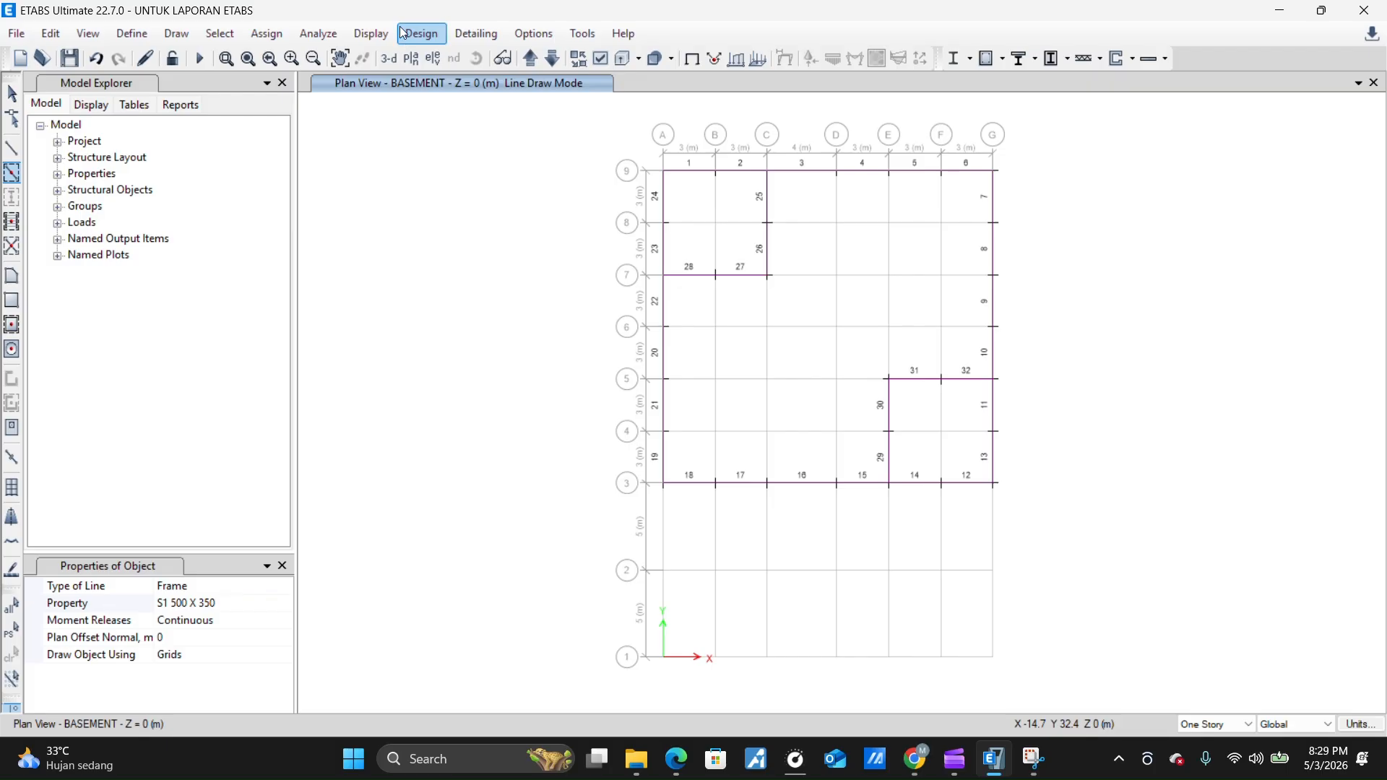
# Open the elevation view of grid line A
pyautogui.moveTo(898, 322); pyautogui.dragTo(834, 348, button='middle')
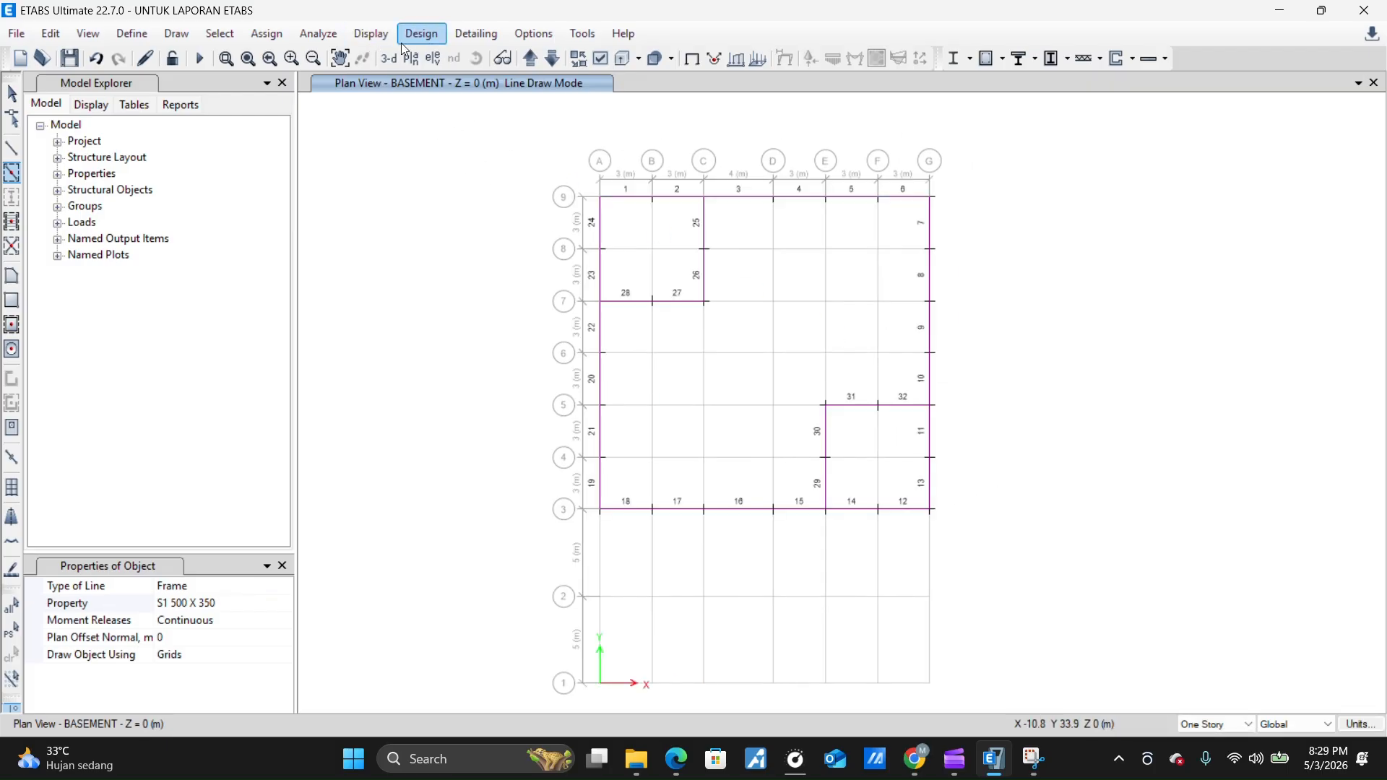
pyautogui.click(434, 61)
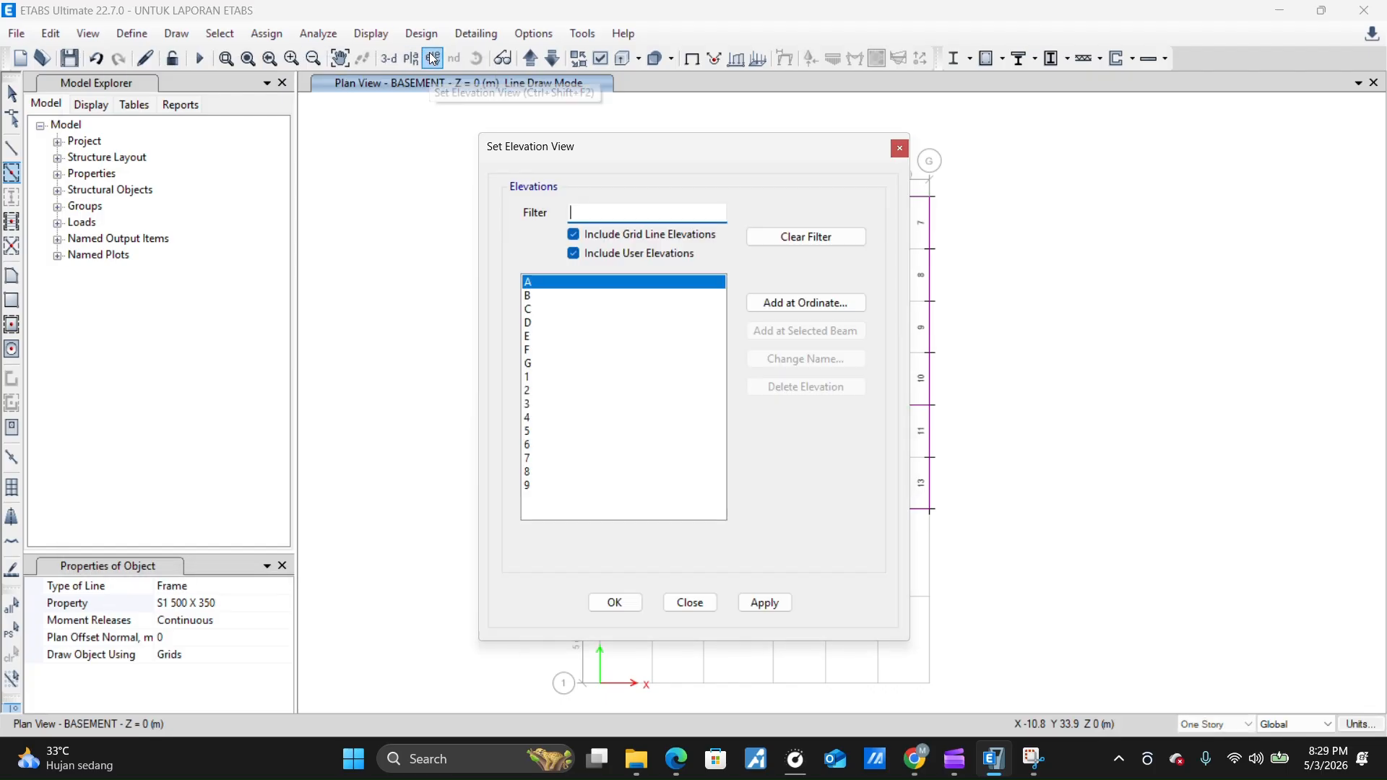
pyautogui.moveTo(755, 148); pyautogui.dragTo(357, 108)
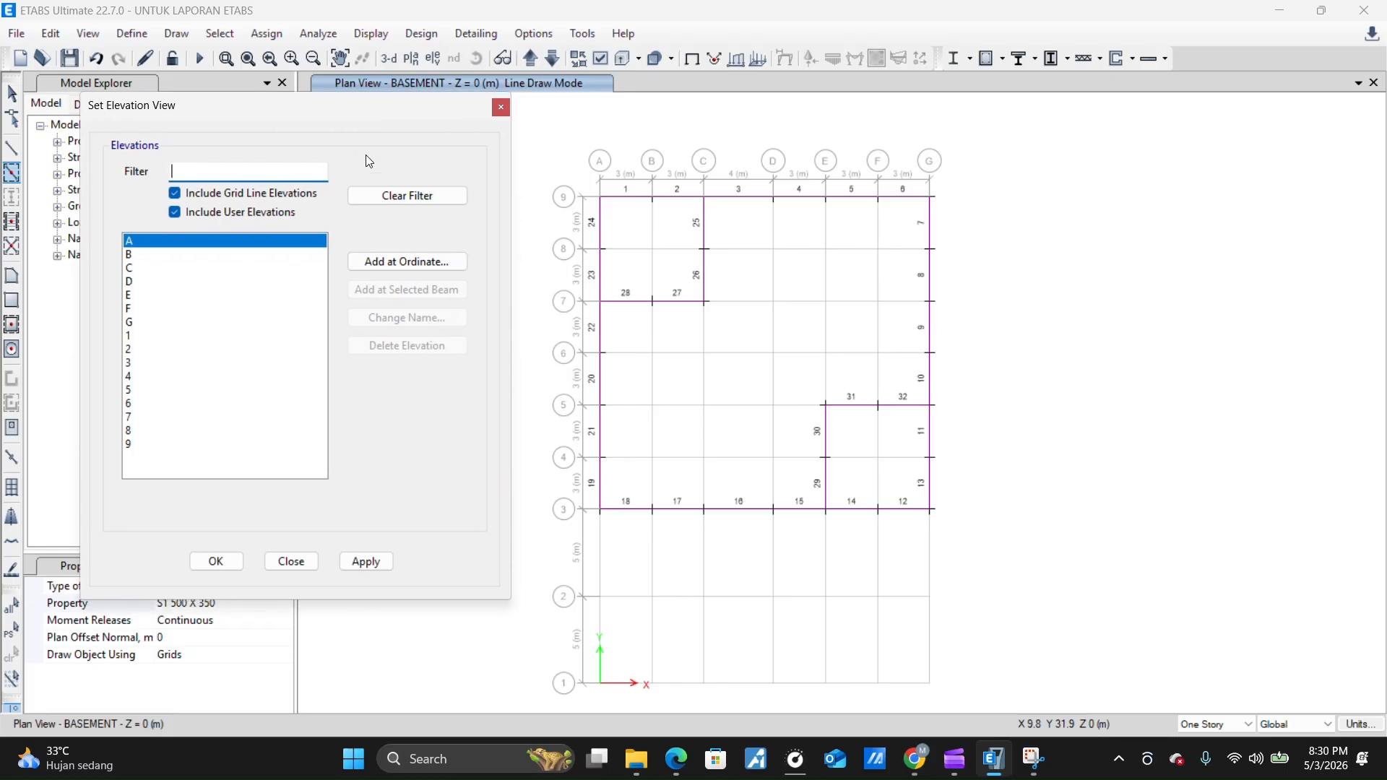
pyautogui.click(599, 196)
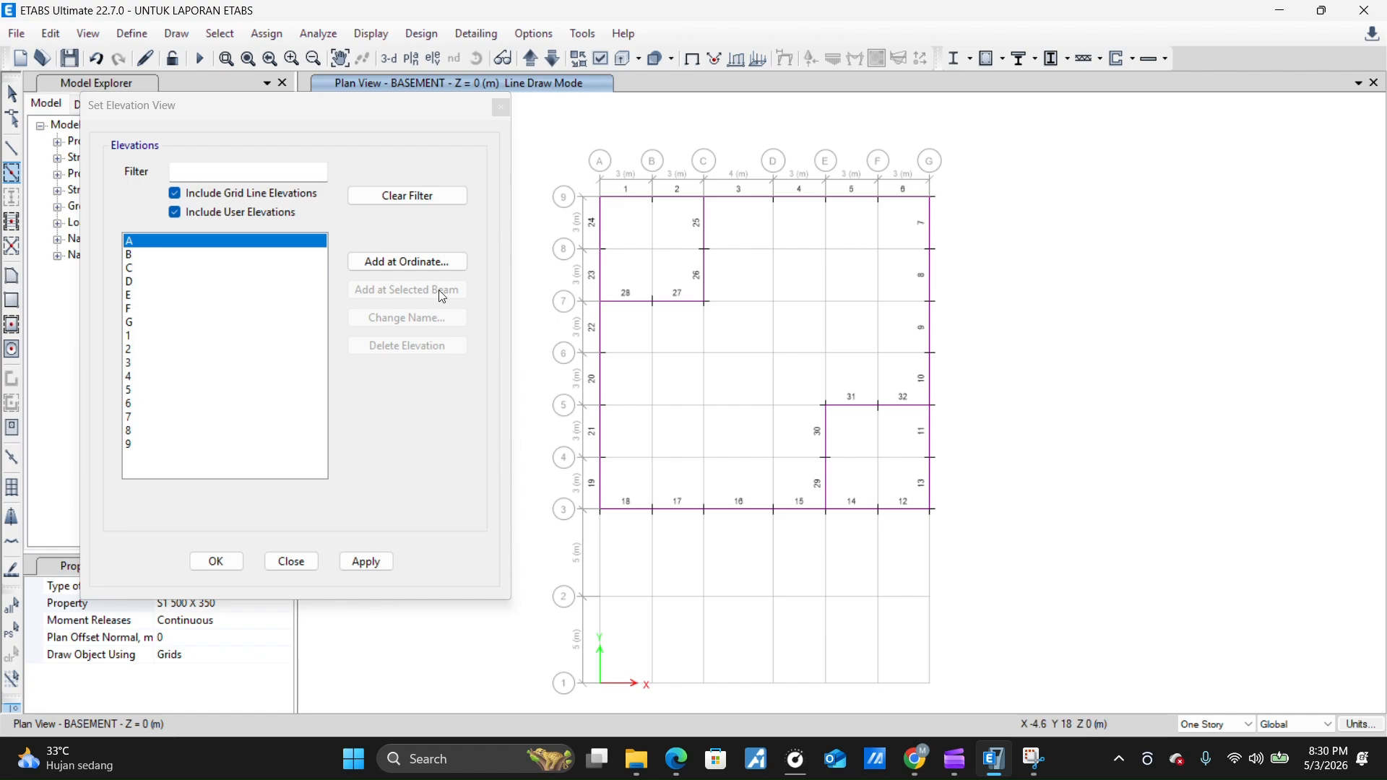
pyautogui.click(150, 445)
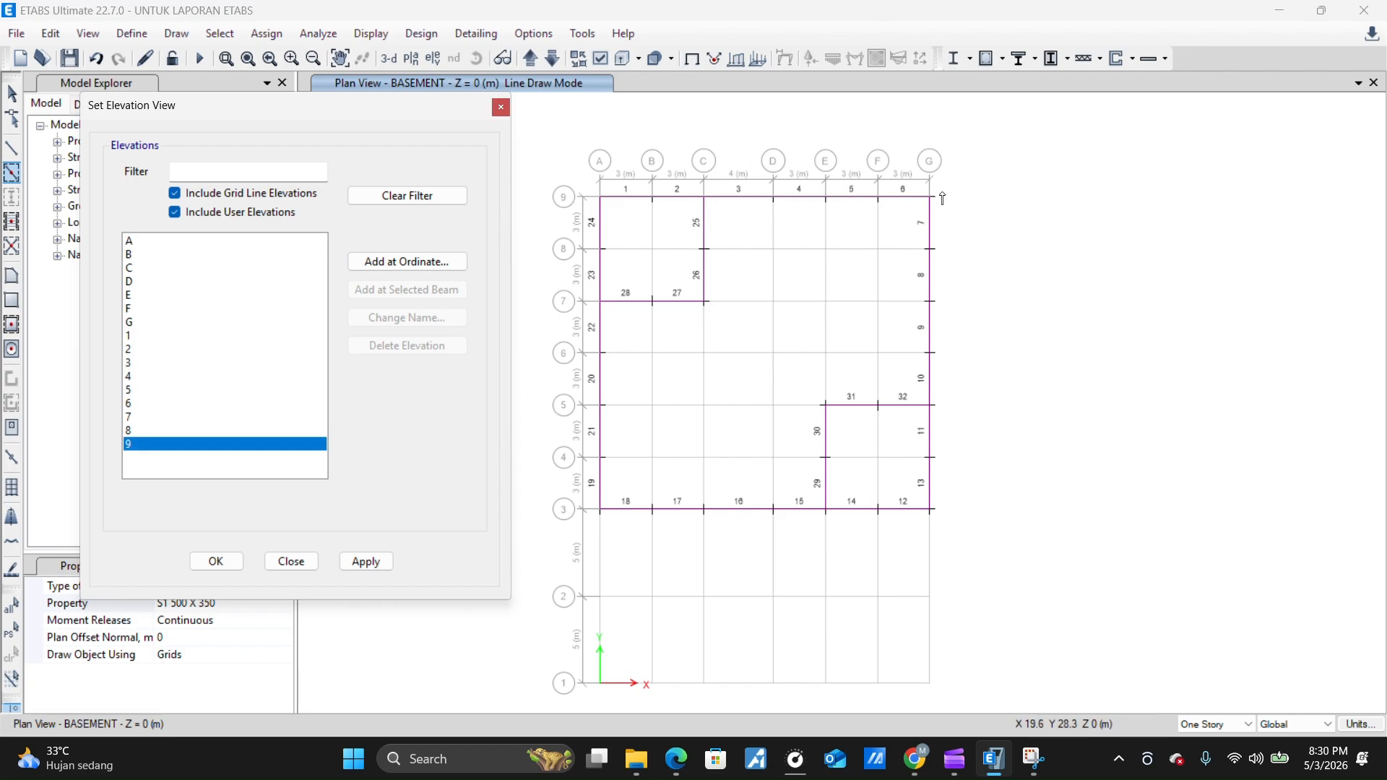
pyautogui.click(150, 243)
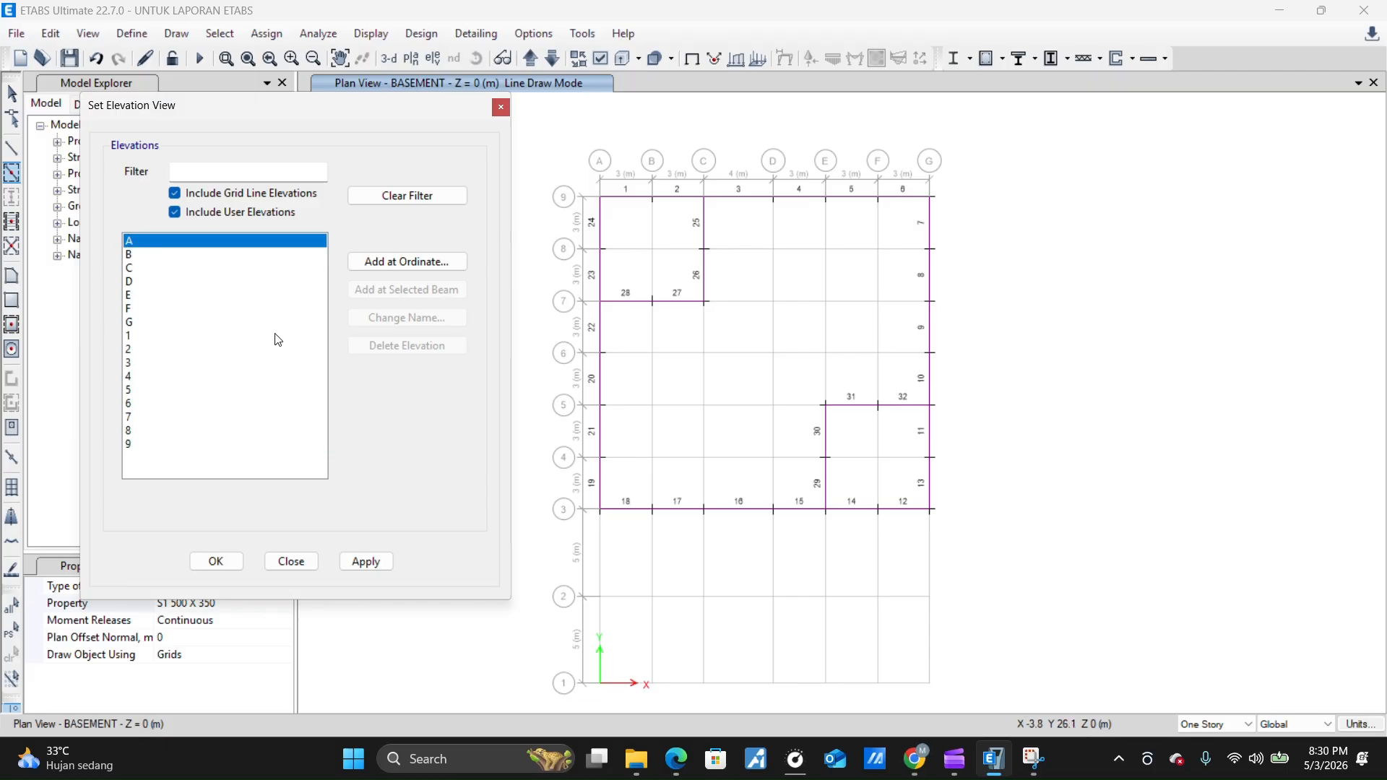
pyautogui.click(190, 558)
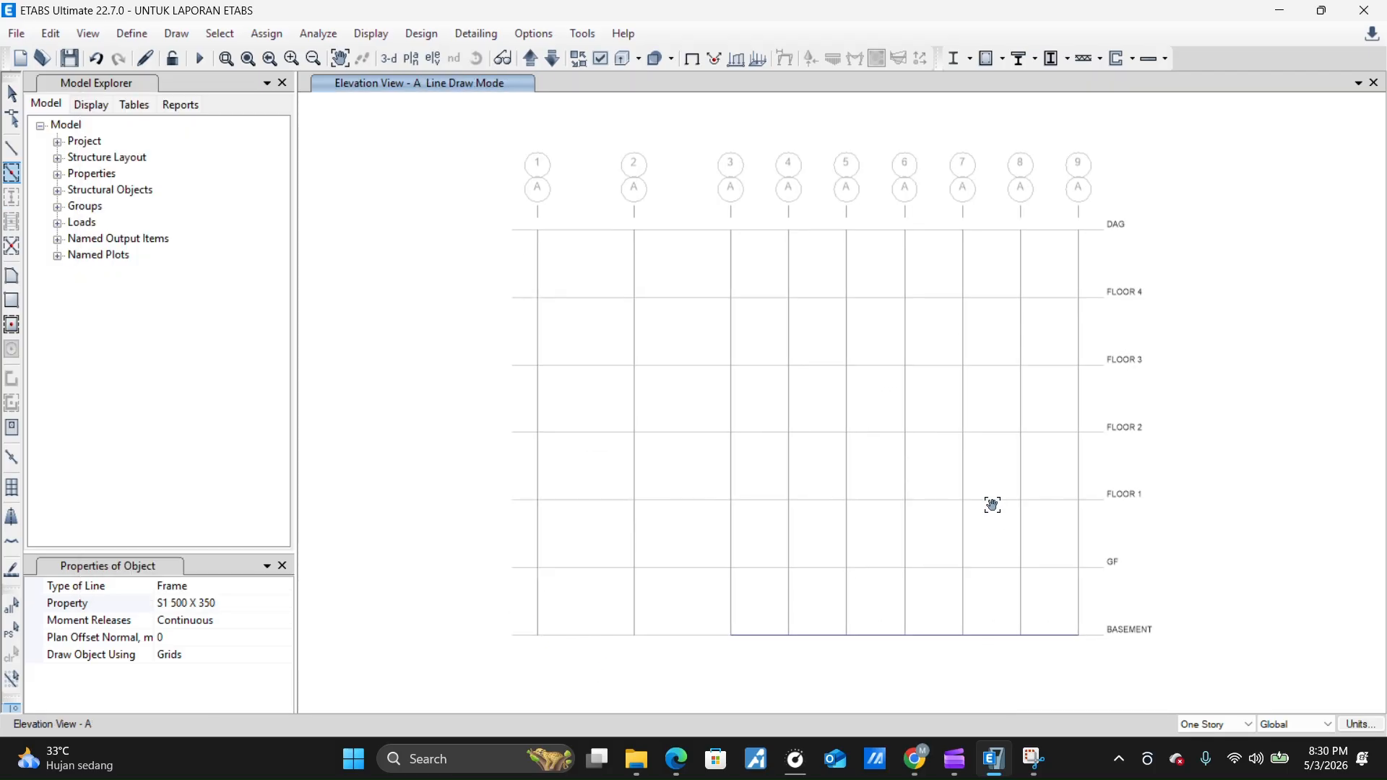
# Quick-draw columns with section K1 500 X 500 from BASEMENT to GF on grids 9 to 3 of elevation A
pyautogui.click(212, 604)
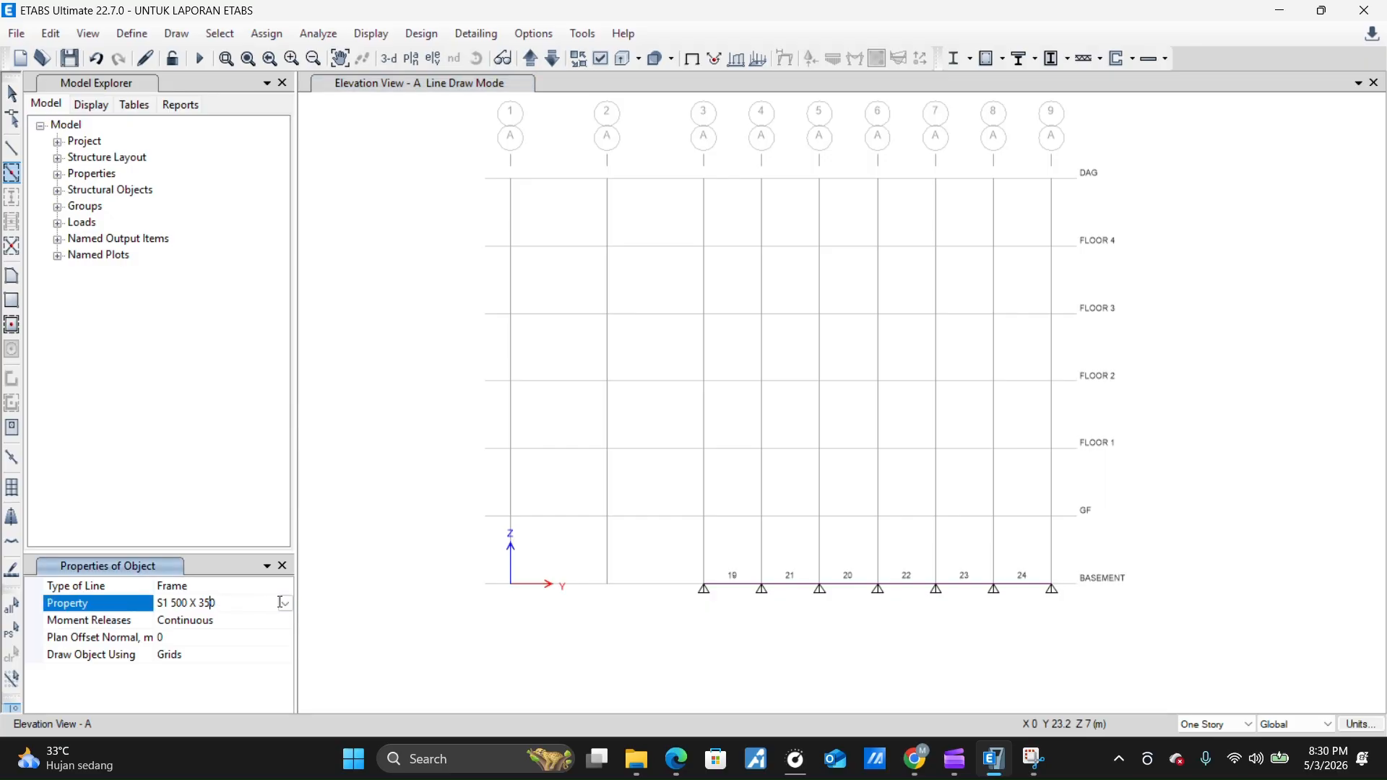
pyautogui.click(285, 604)
pyautogui.scroll(2, 224, 636)
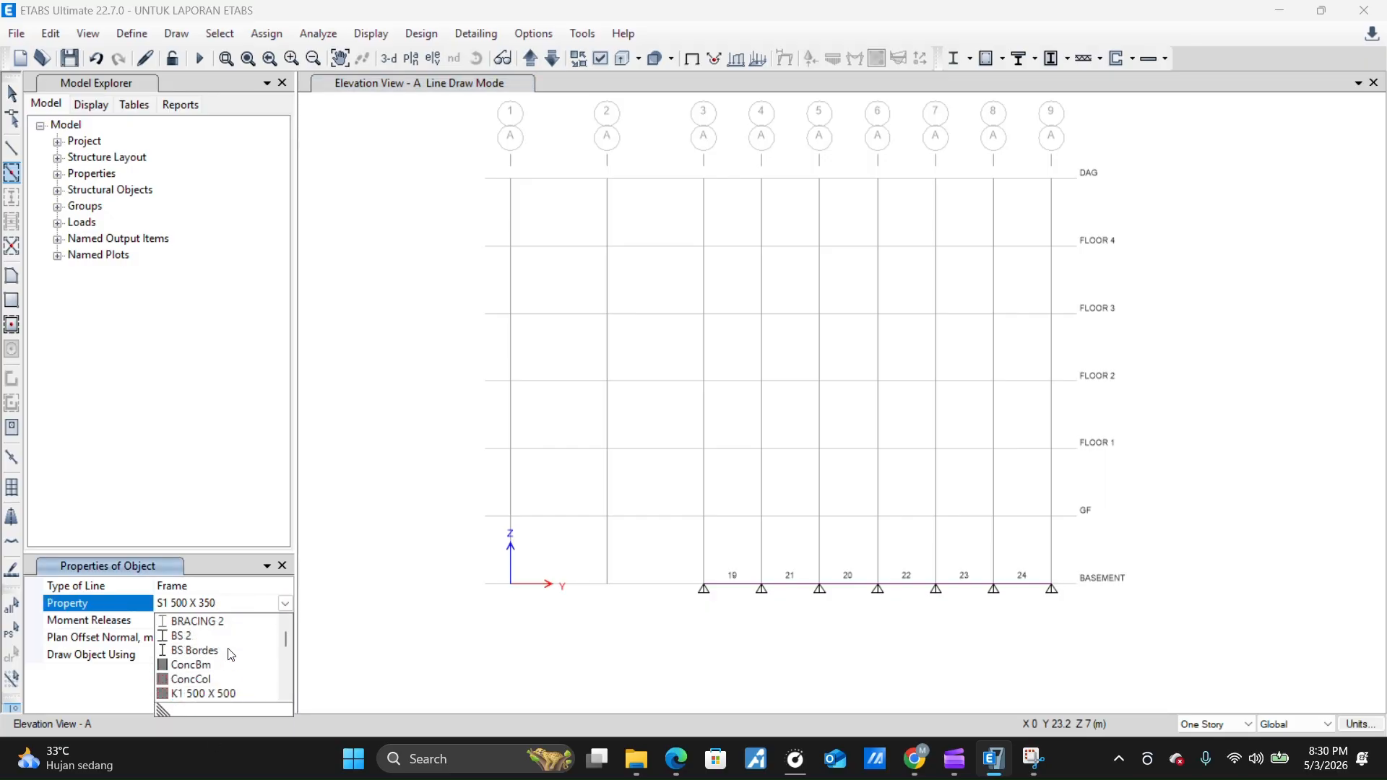
pyautogui.scroll(-1, 226, 647)
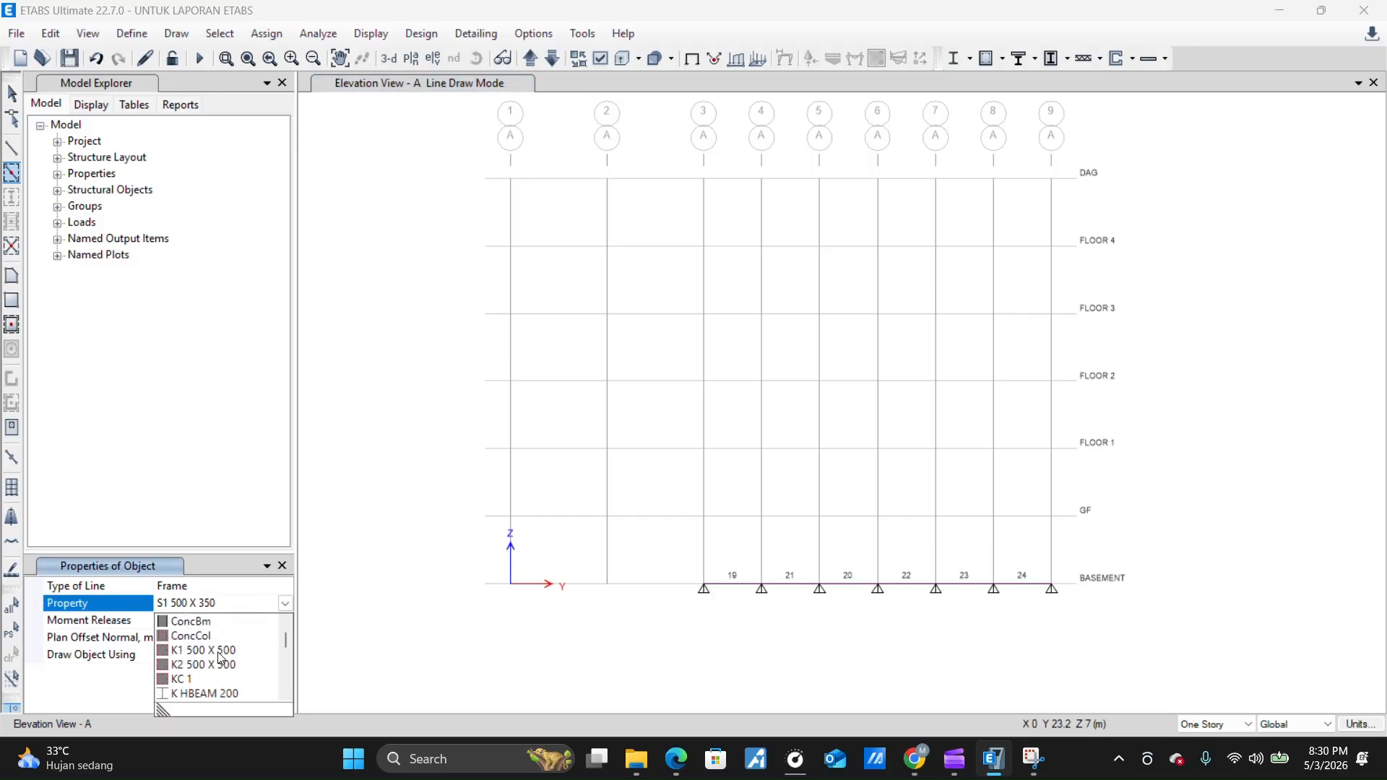
pyautogui.click(210, 650)
pyautogui.click(1045, 545)
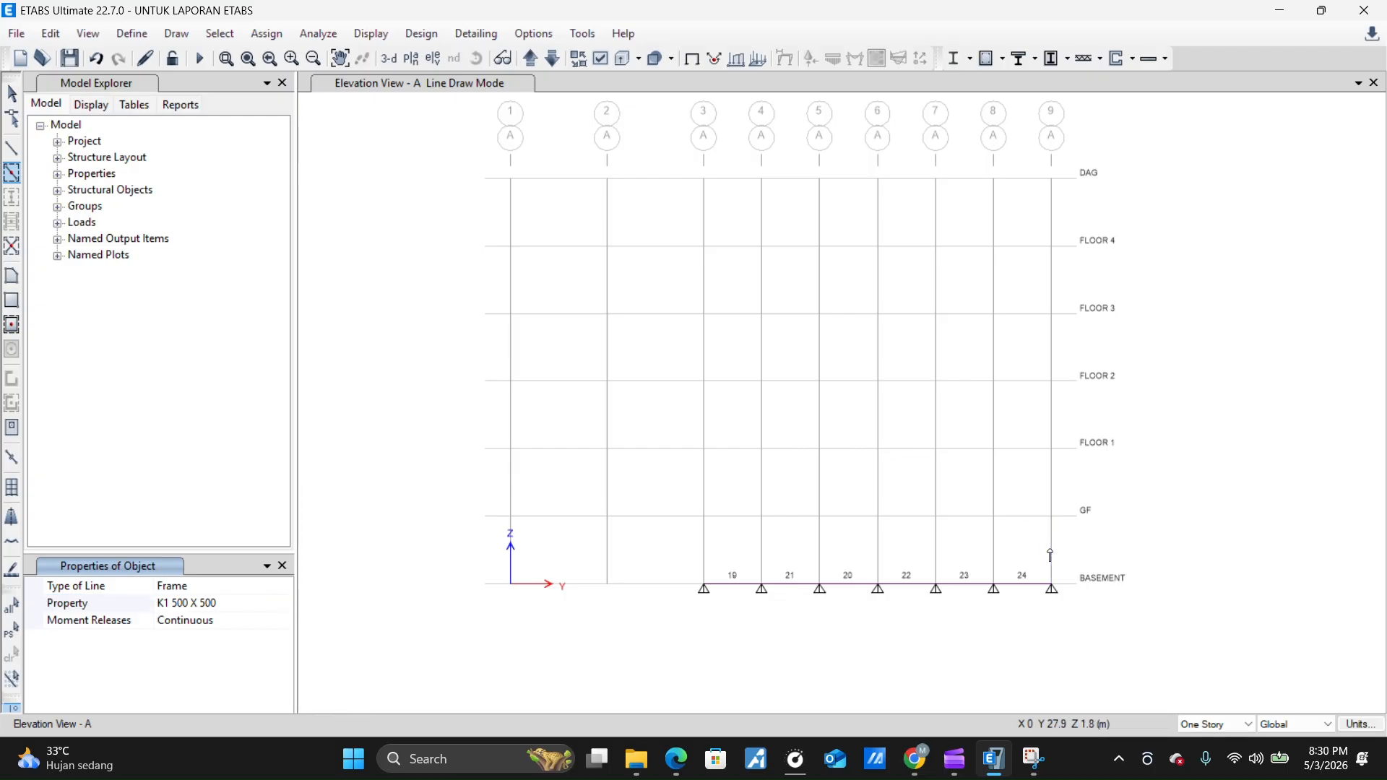
pyautogui.click(994, 544)
pyautogui.click(935, 546)
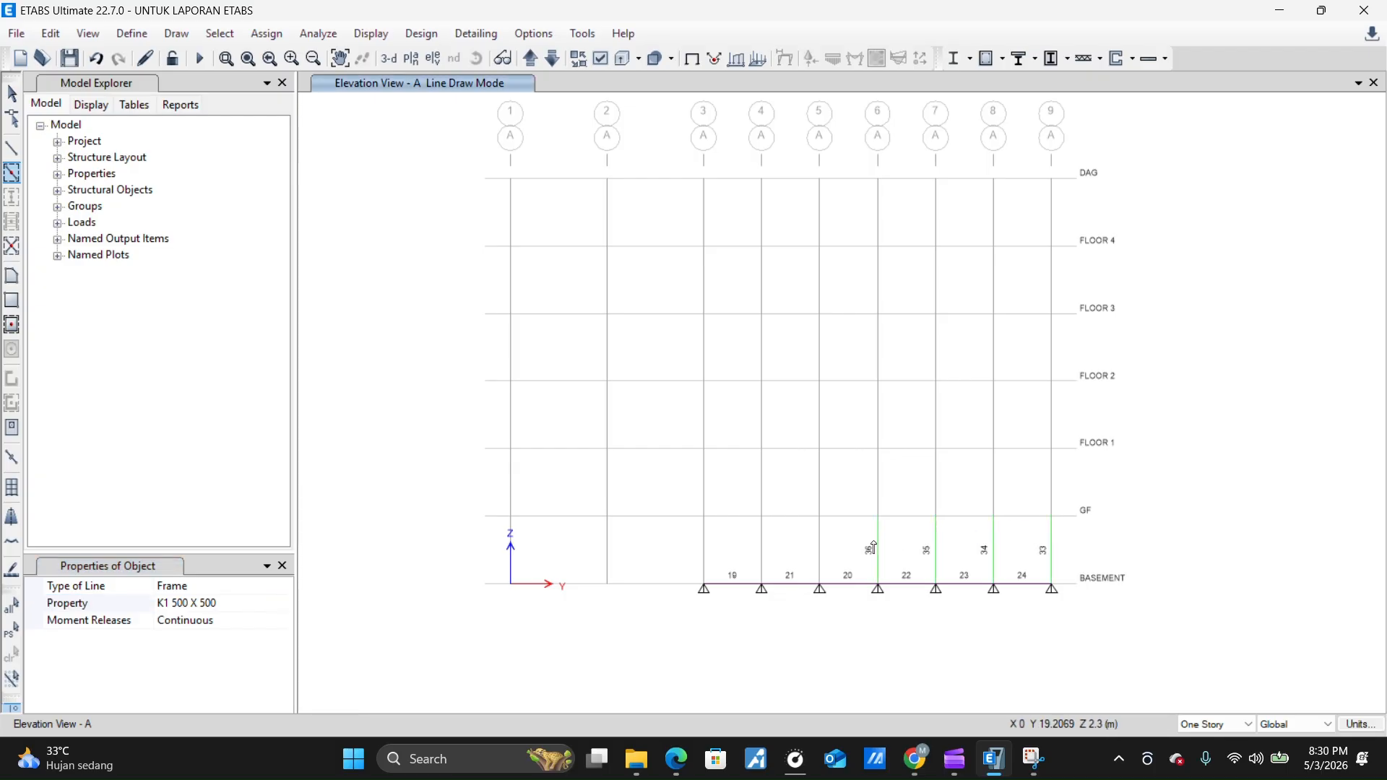
pyautogui.click(878, 546)
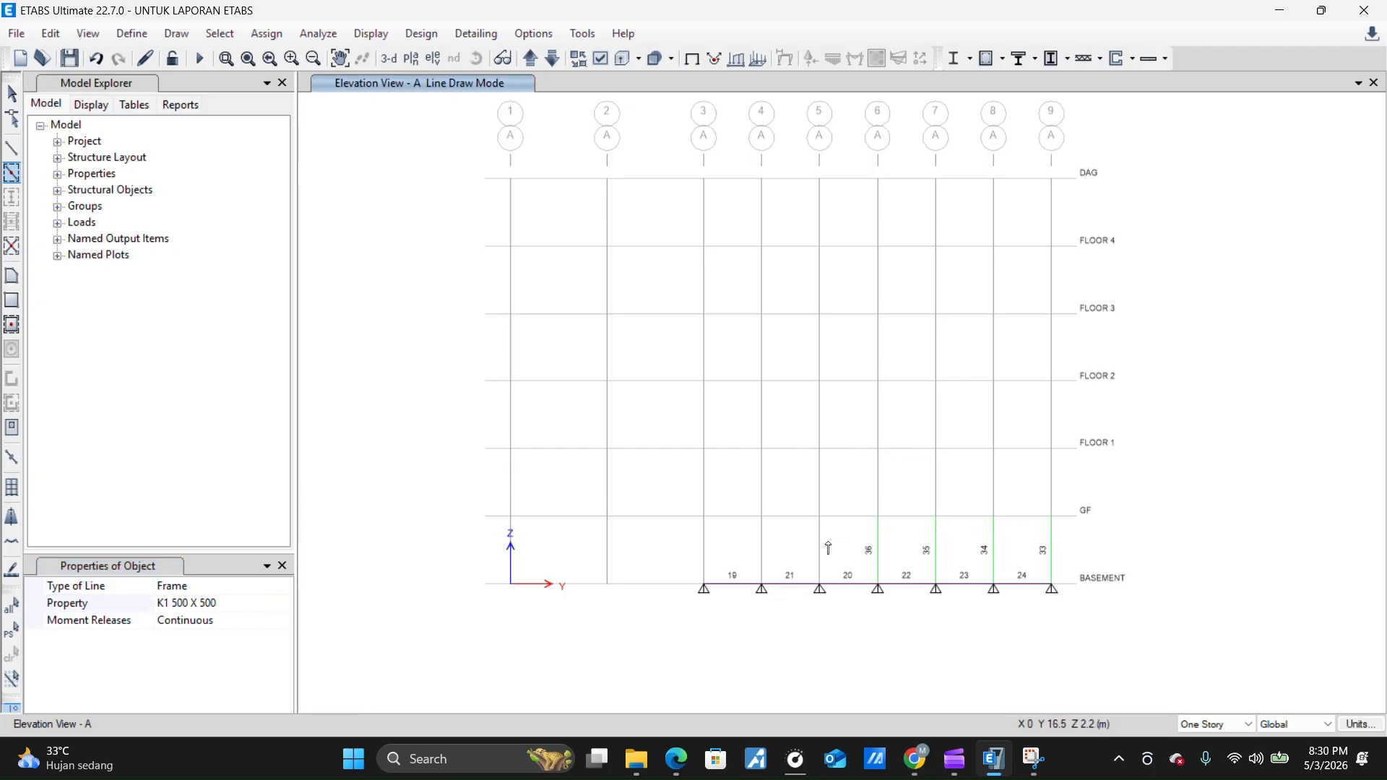
pyautogui.click(762, 543)
# Continue the K1 500 X 500 columns from GF up to FLOOR 2 on grids 3 to 9
pyautogui.click(706, 408)
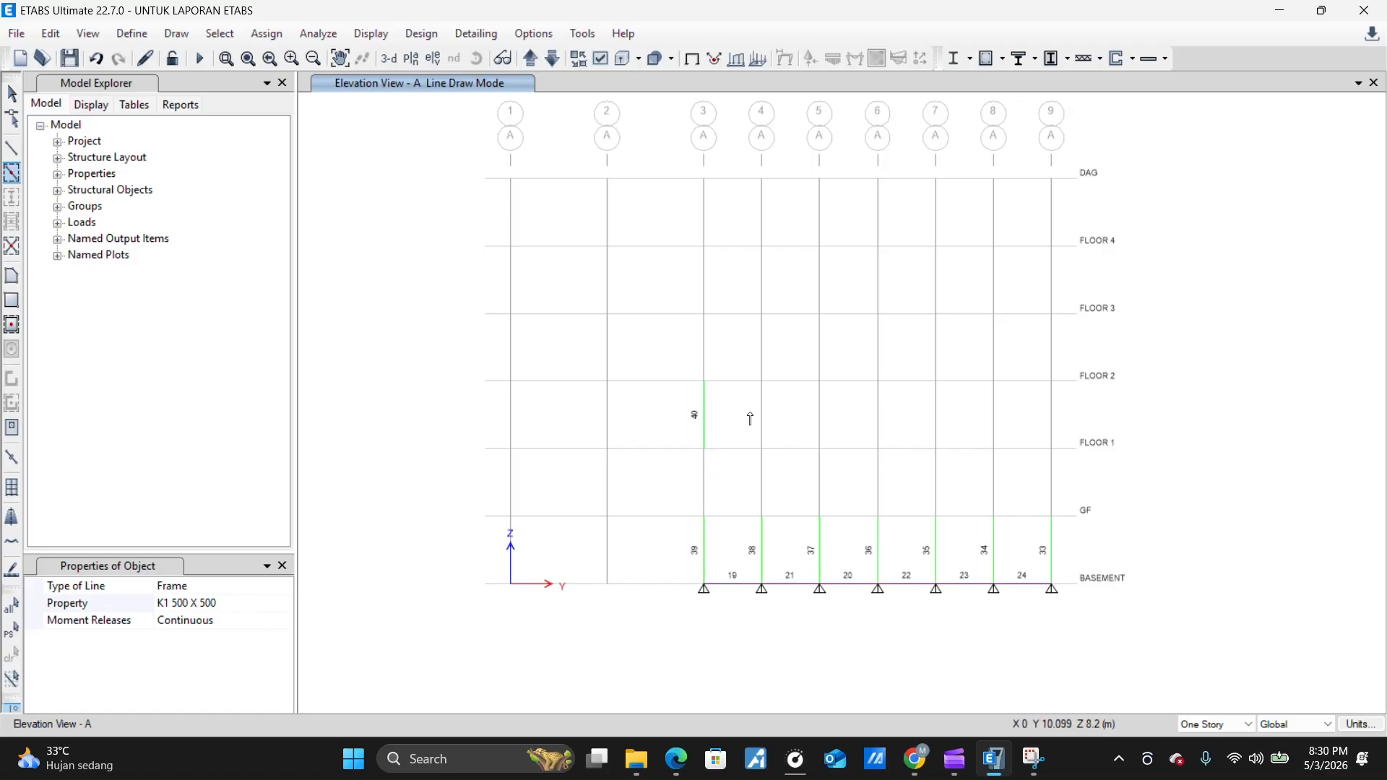
pyautogui.click(760, 481)
pyautogui.click(705, 483)
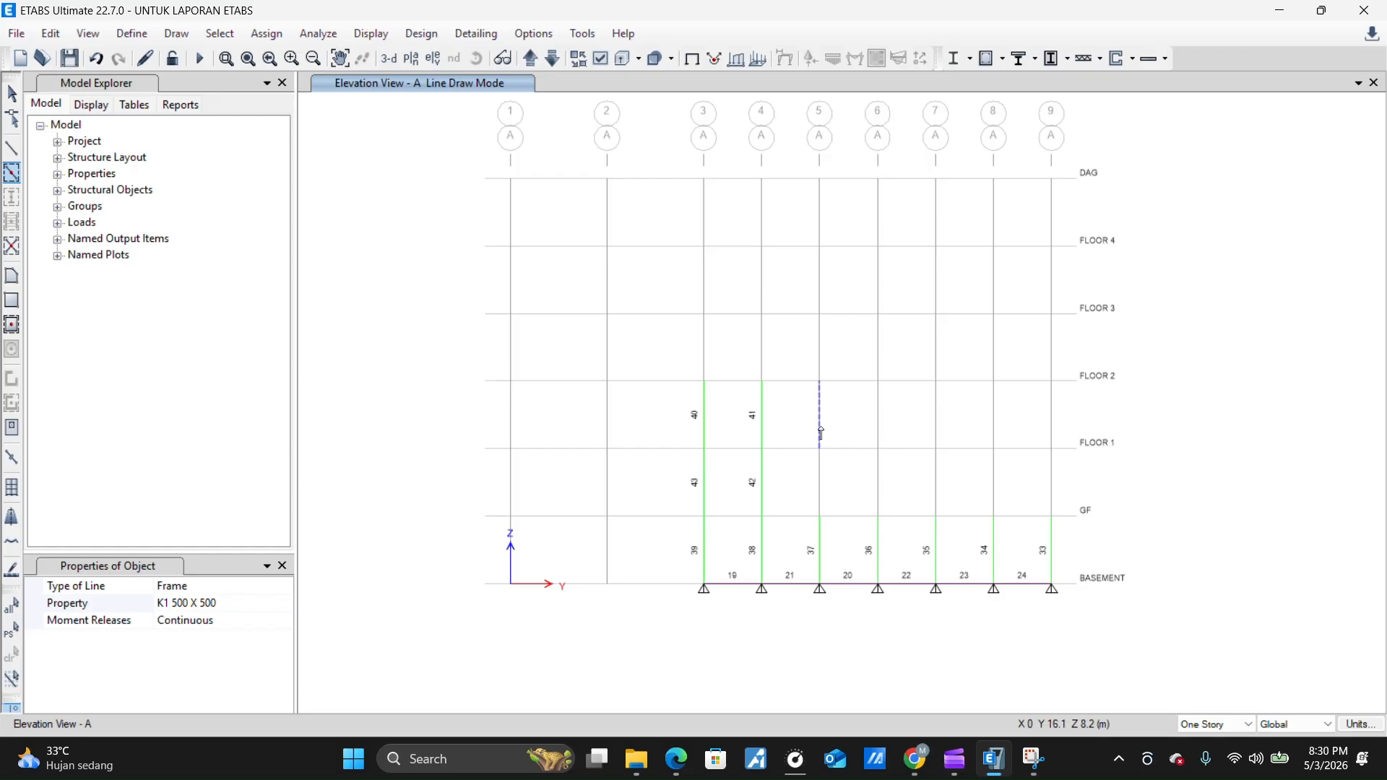
pyautogui.click(821, 434)
pyautogui.click(878, 423)
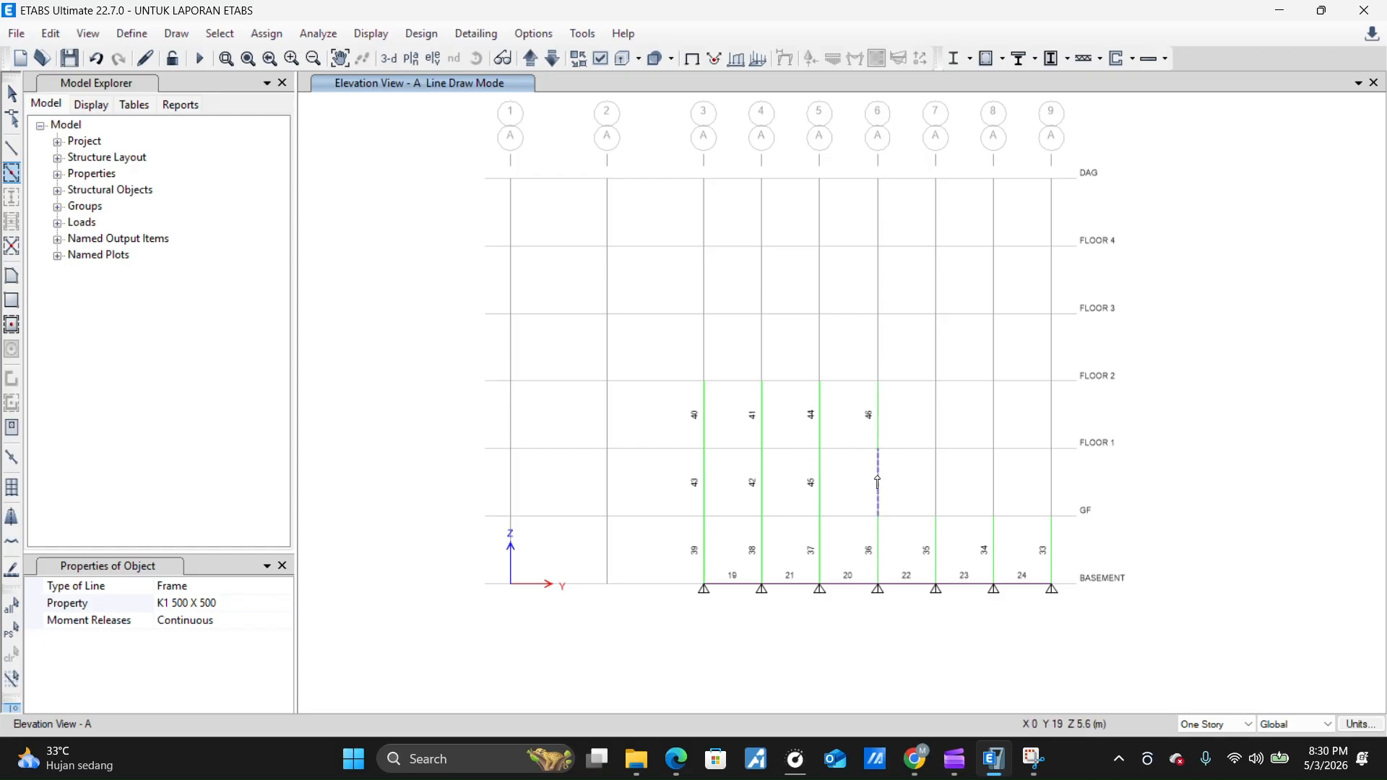
pyautogui.click(879, 480)
pyautogui.click(946, 428)
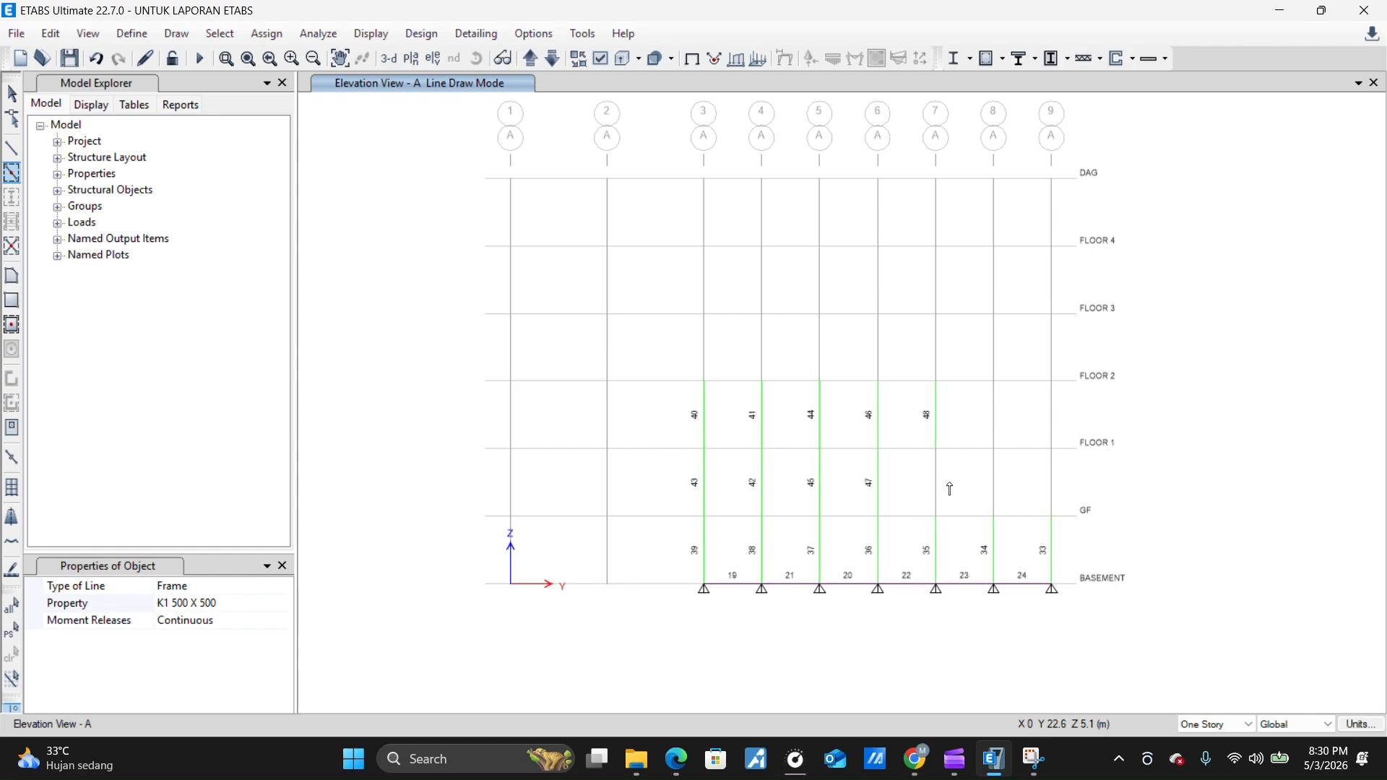
pyautogui.click(994, 483)
pyautogui.click(937, 483)
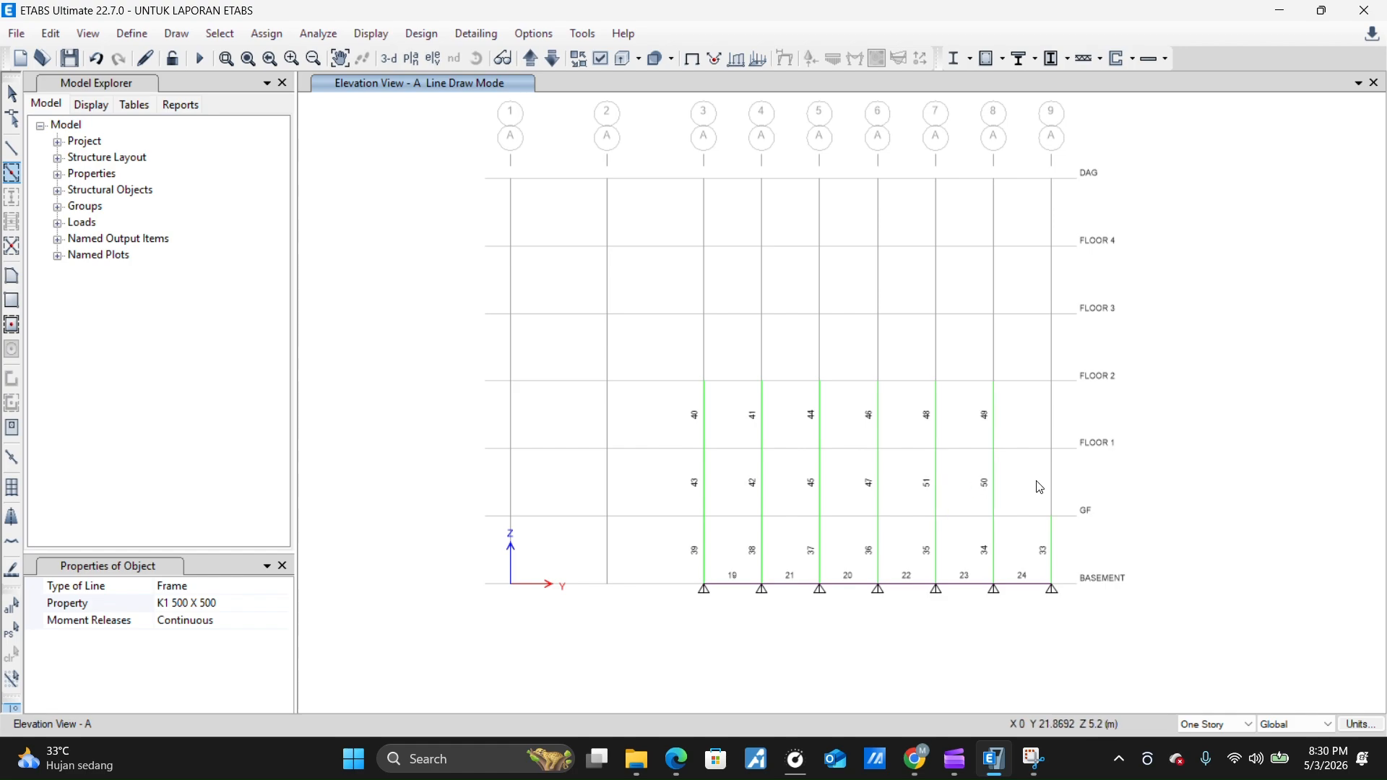
pyautogui.click(1052, 483)
pyautogui.click(1053, 436)
# Quick-draw B1 350 X 250 beams along FLOOR 2 in every bay from grid 3 to grid 9
pyautogui.click(261, 604)
pyautogui.click(286, 606)
pyautogui.scroll(5, 221, 672)
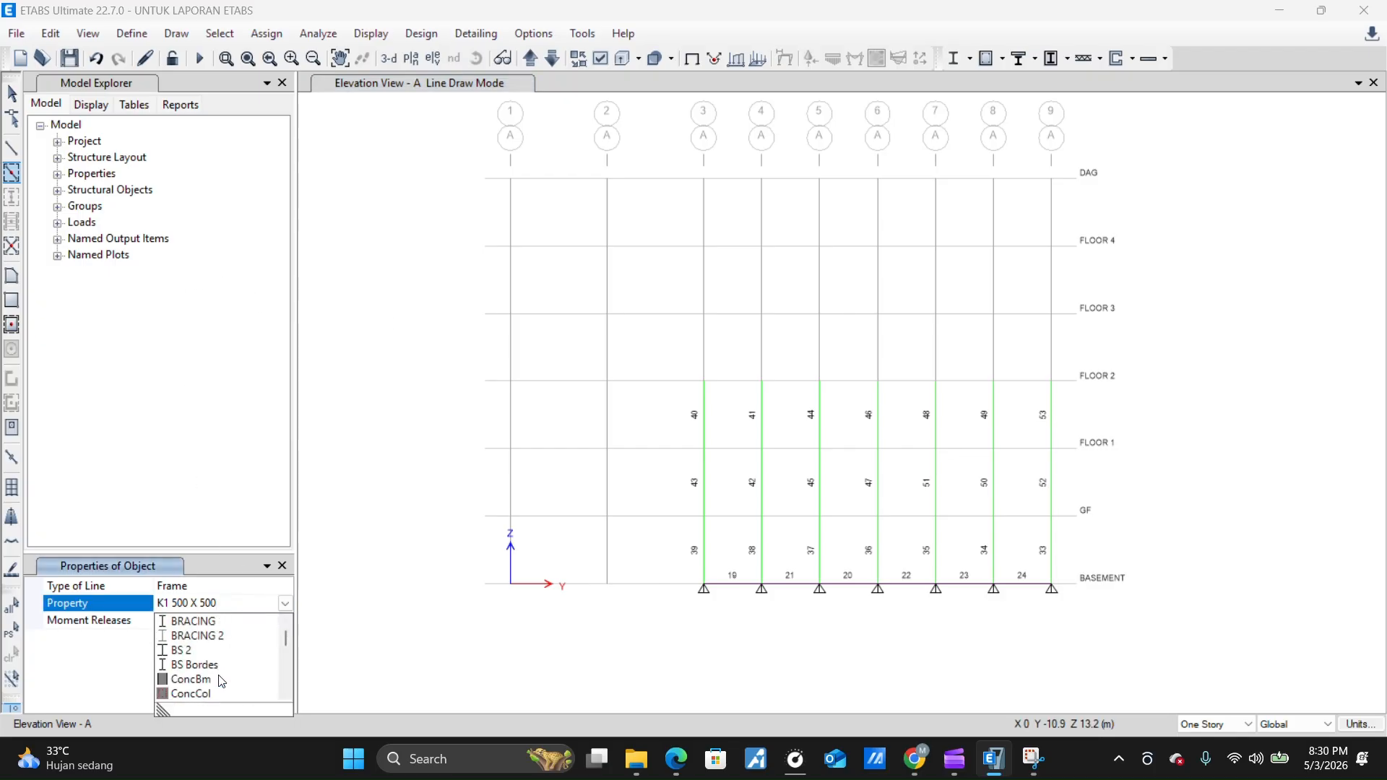
pyautogui.scroll(-3, 225, 675)
pyautogui.scroll(3, 224, 674)
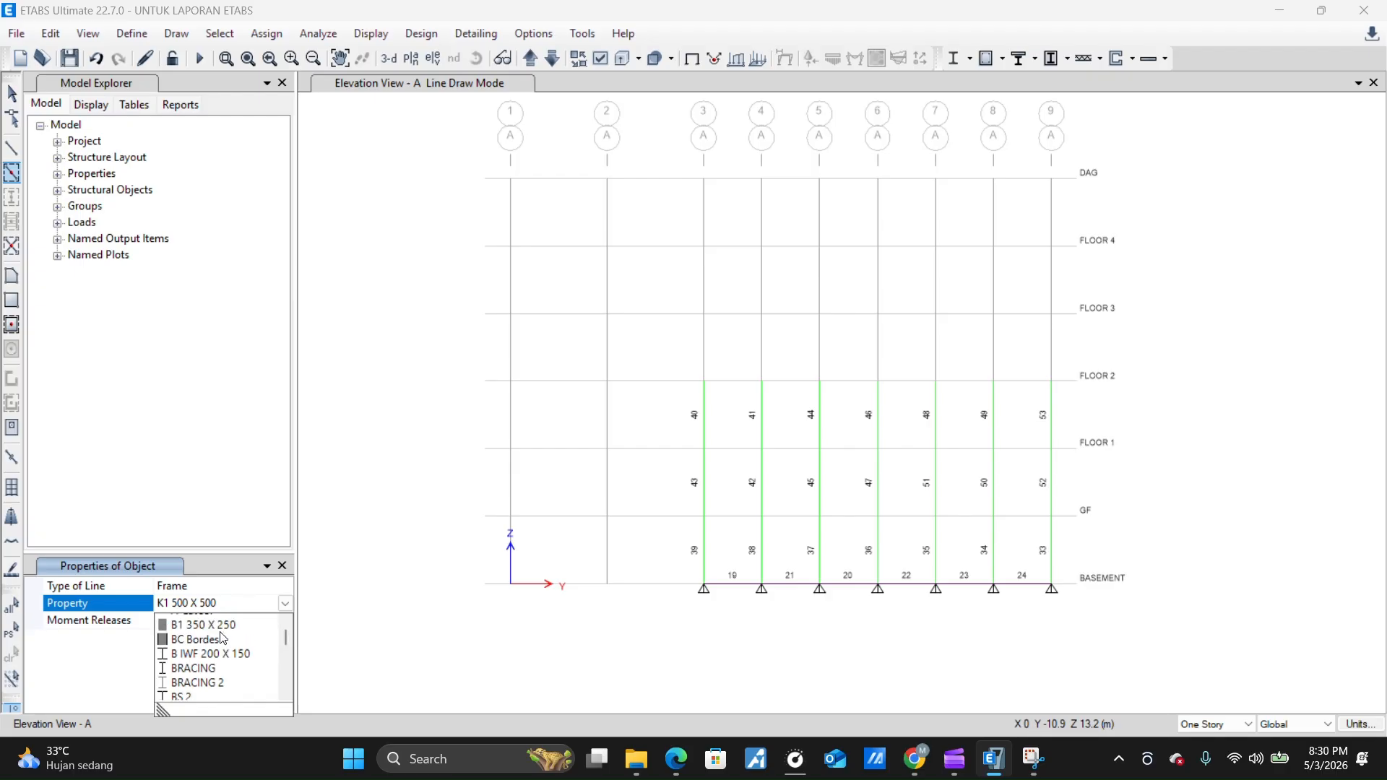
pyautogui.click(202, 651)
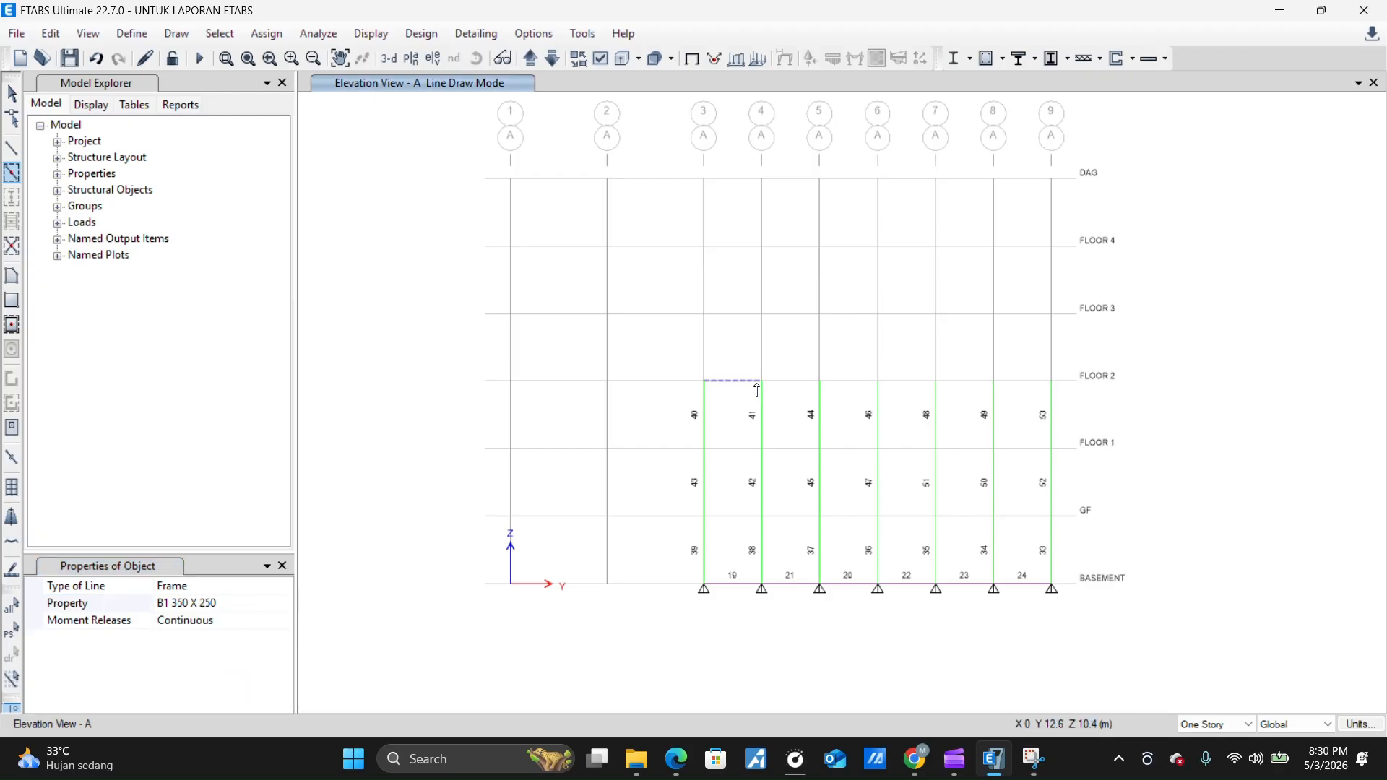
pyautogui.click(786, 385)
pyautogui.click(744, 383)
pyautogui.click(834, 386)
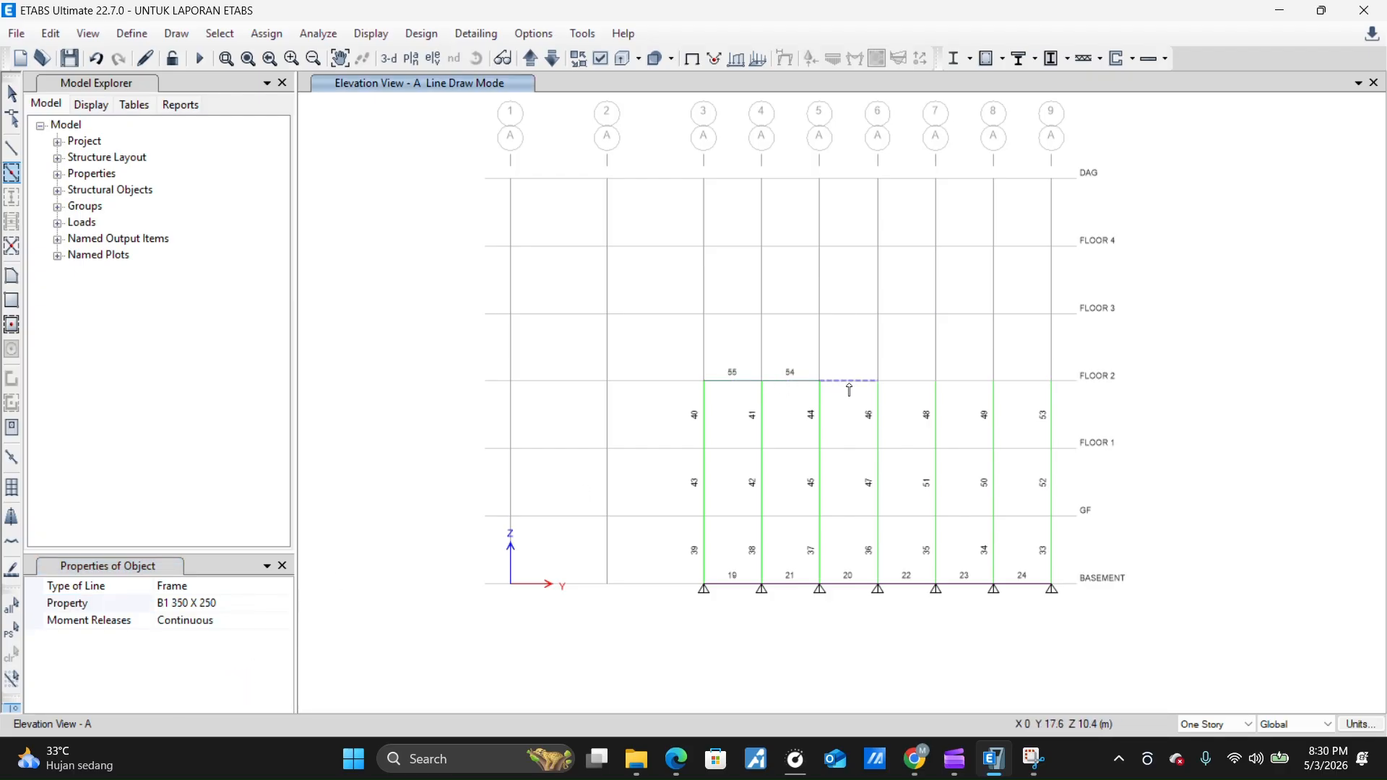
pyautogui.click(961, 382)
pyautogui.click(1020, 382)
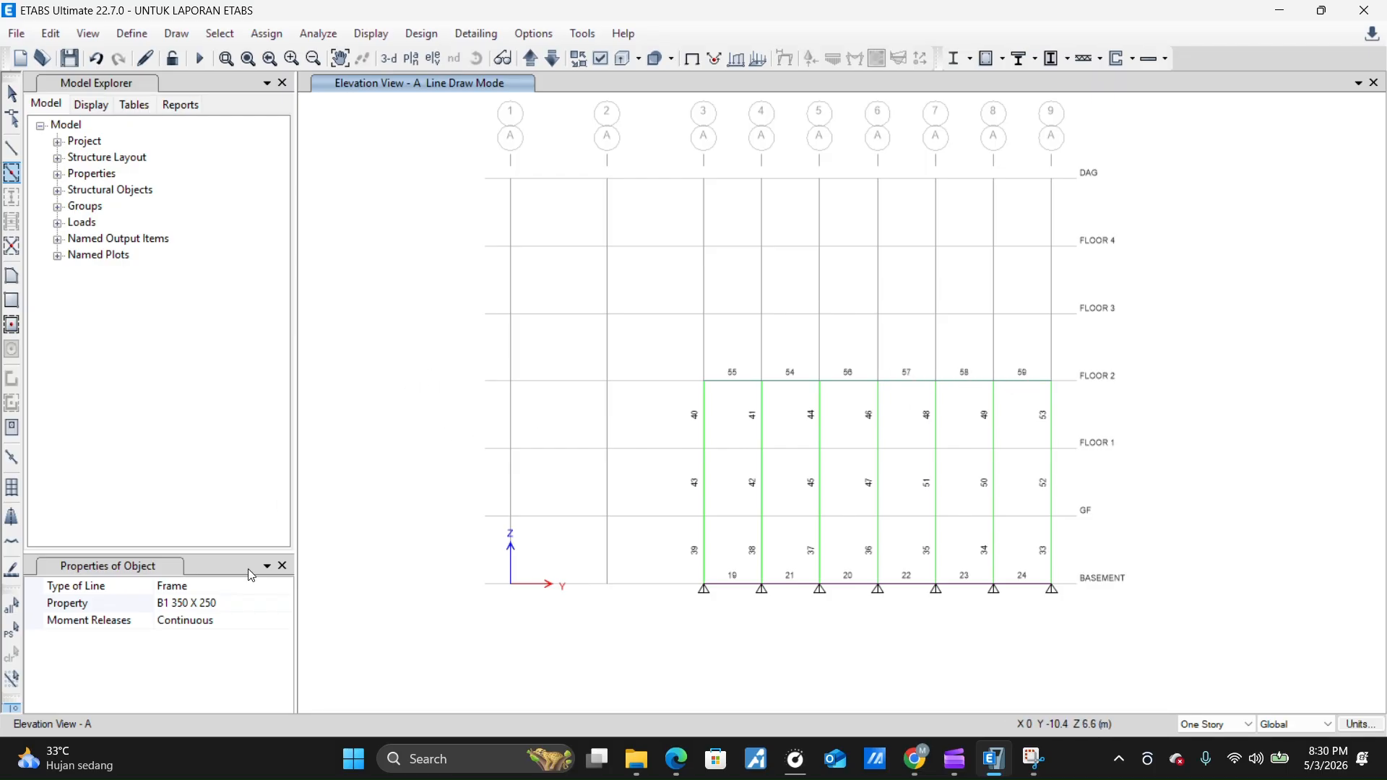
# Quick-draw K HBEAM 250 columns from FLOOR 2 to FLOOR 3 on grids 3 to 9
pyautogui.click(240, 607)
pyautogui.click(257, 607)
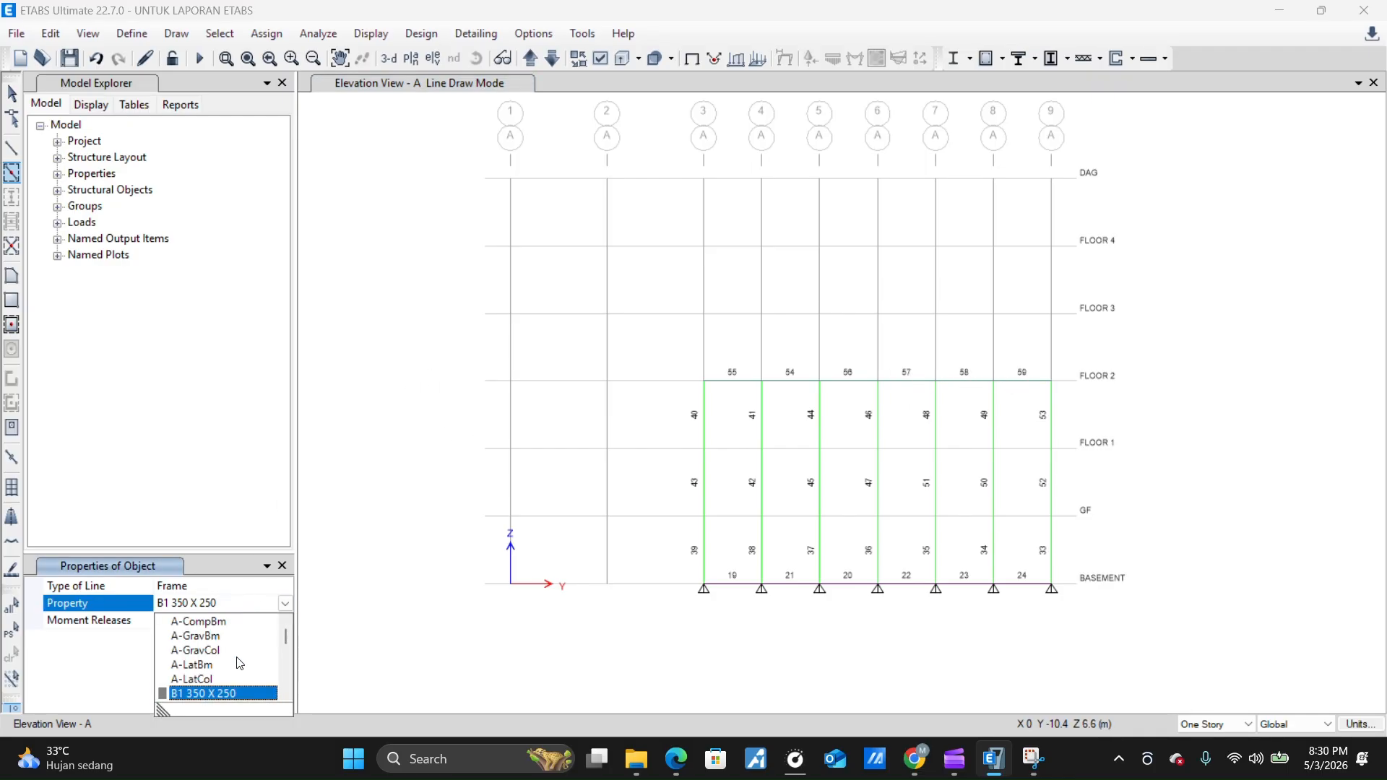
pyautogui.scroll(-2, 240, 664)
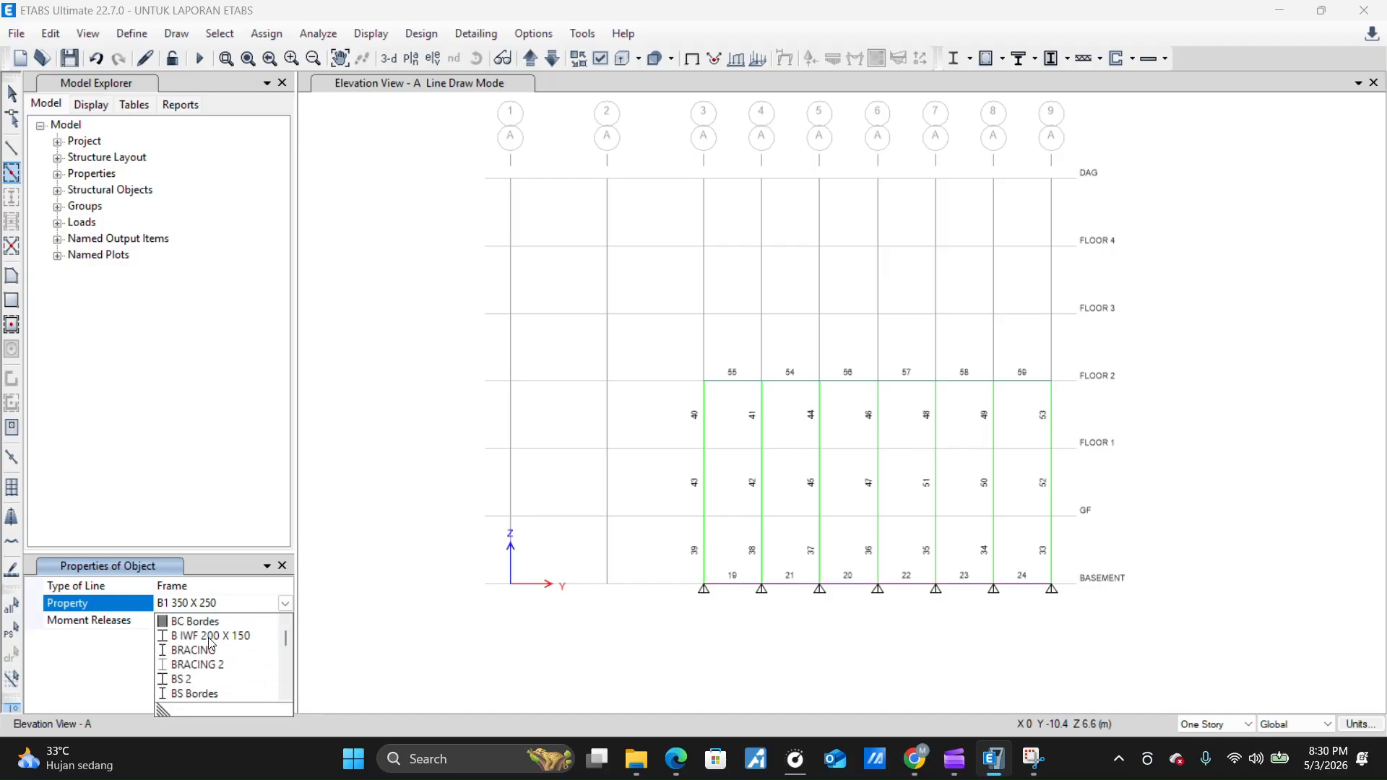
pyautogui.scroll(-4, 211, 644)
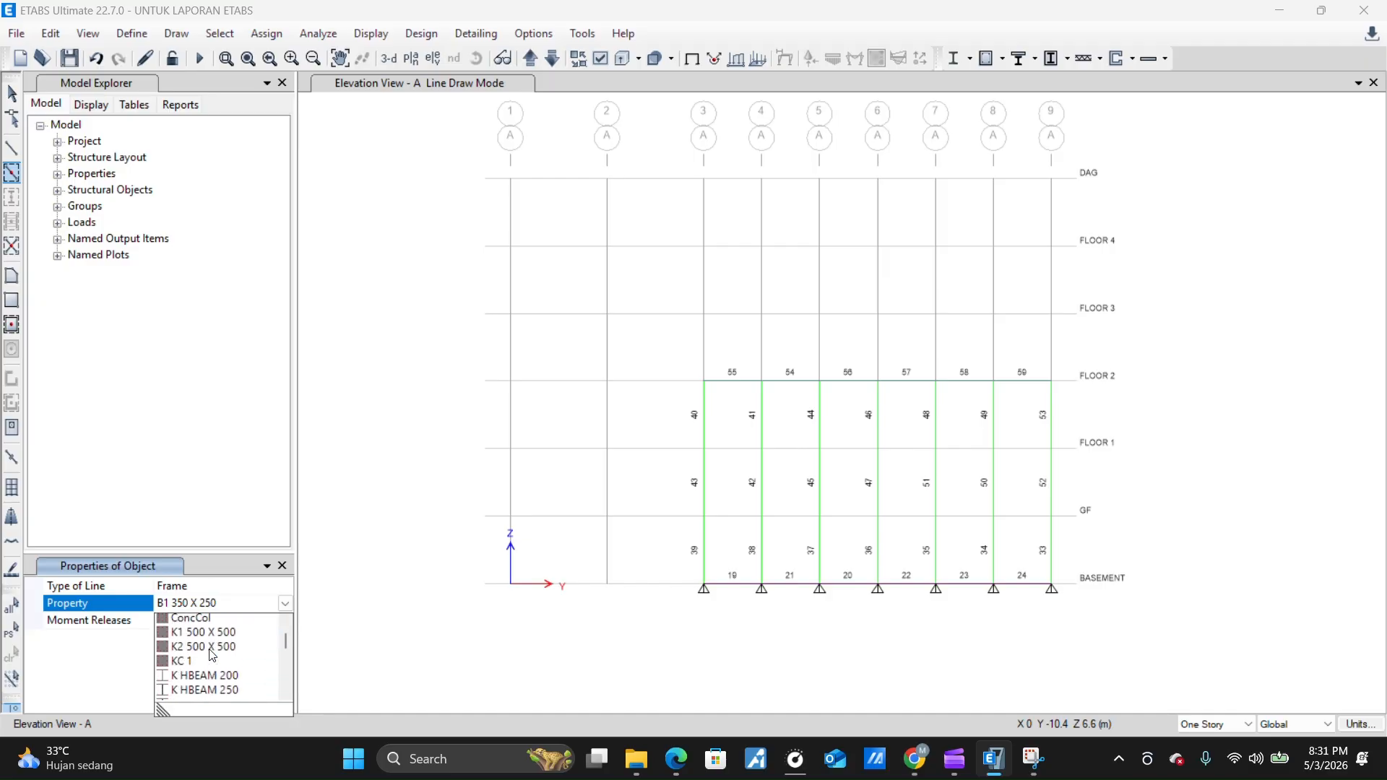
pyautogui.scroll(-1, 217, 655)
pyautogui.click(229, 666)
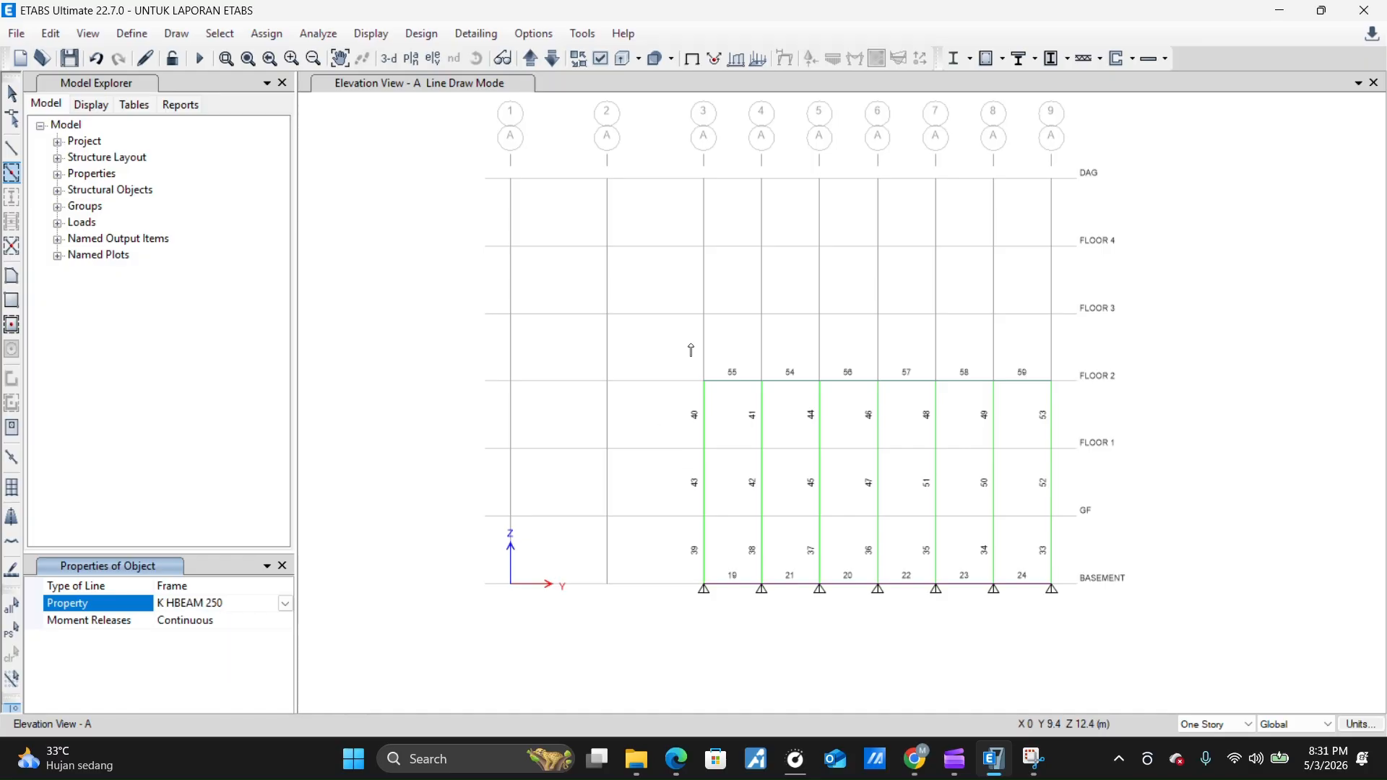
pyautogui.click(705, 345)
pyautogui.click(762, 346)
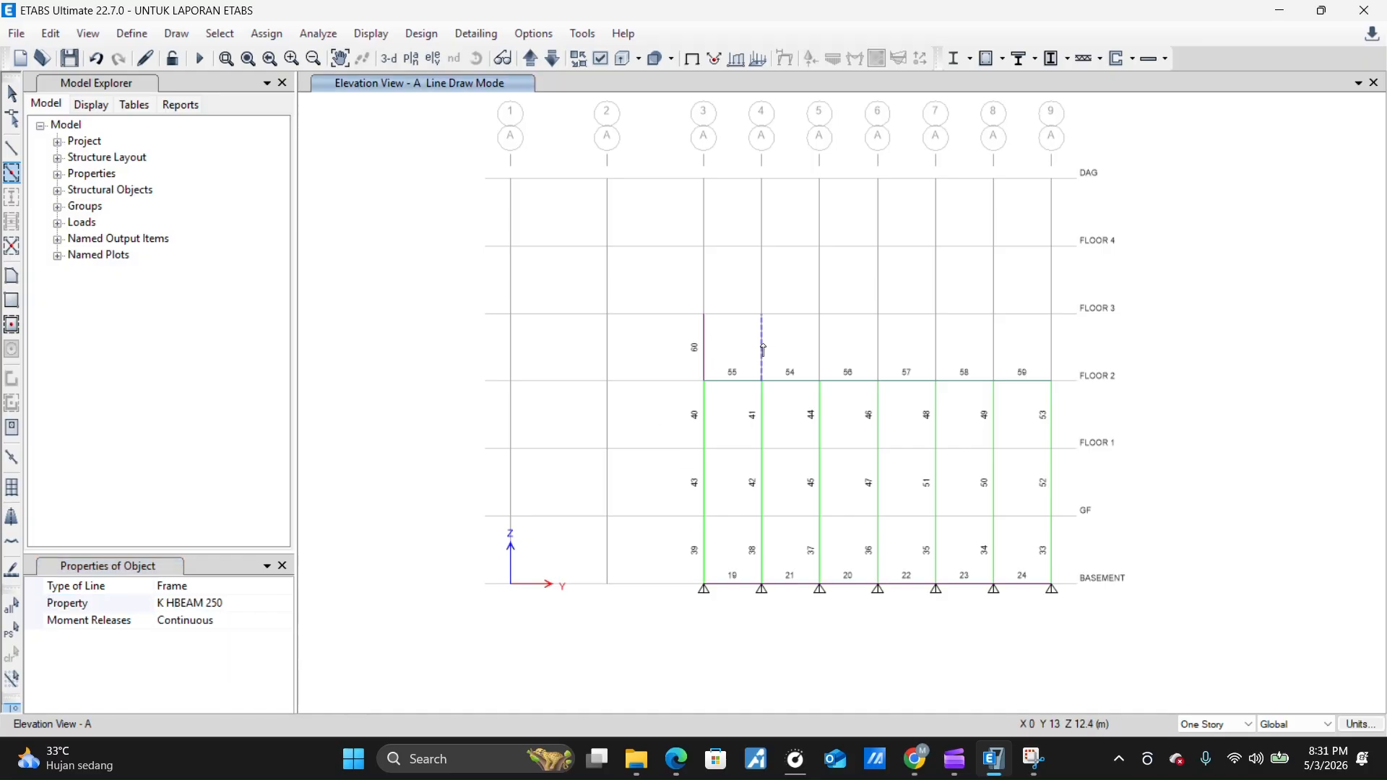
pyautogui.click(820, 358)
pyautogui.click(880, 351)
pyautogui.click(936, 347)
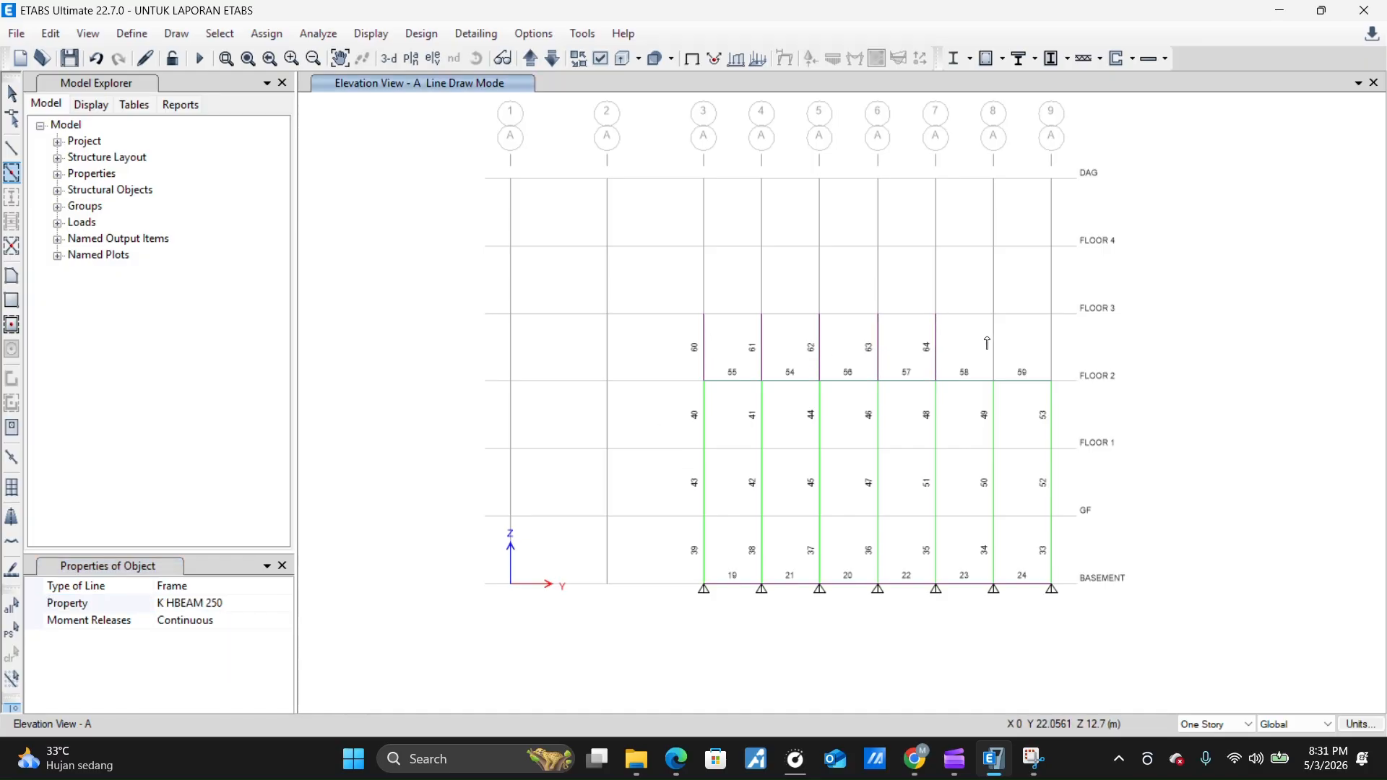
pyautogui.click(995, 348)
pyautogui.click(1052, 350)
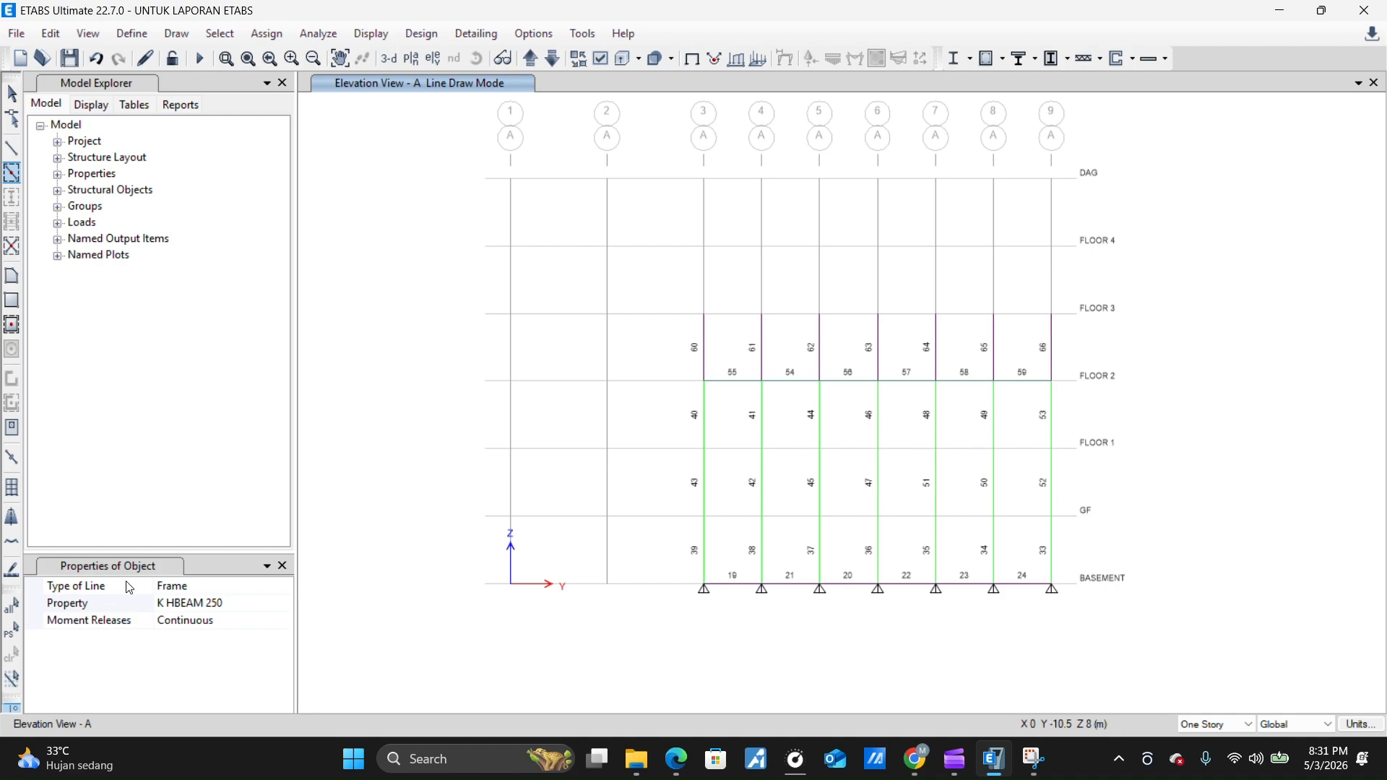
# Quick-draw B IWF 200 X 150 beams along FLOOR 3 in every bay from grid 3 to grid 9
pyautogui.click(258, 603)
pyautogui.click(285, 604)
pyautogui.scroll(10, 193, 660)
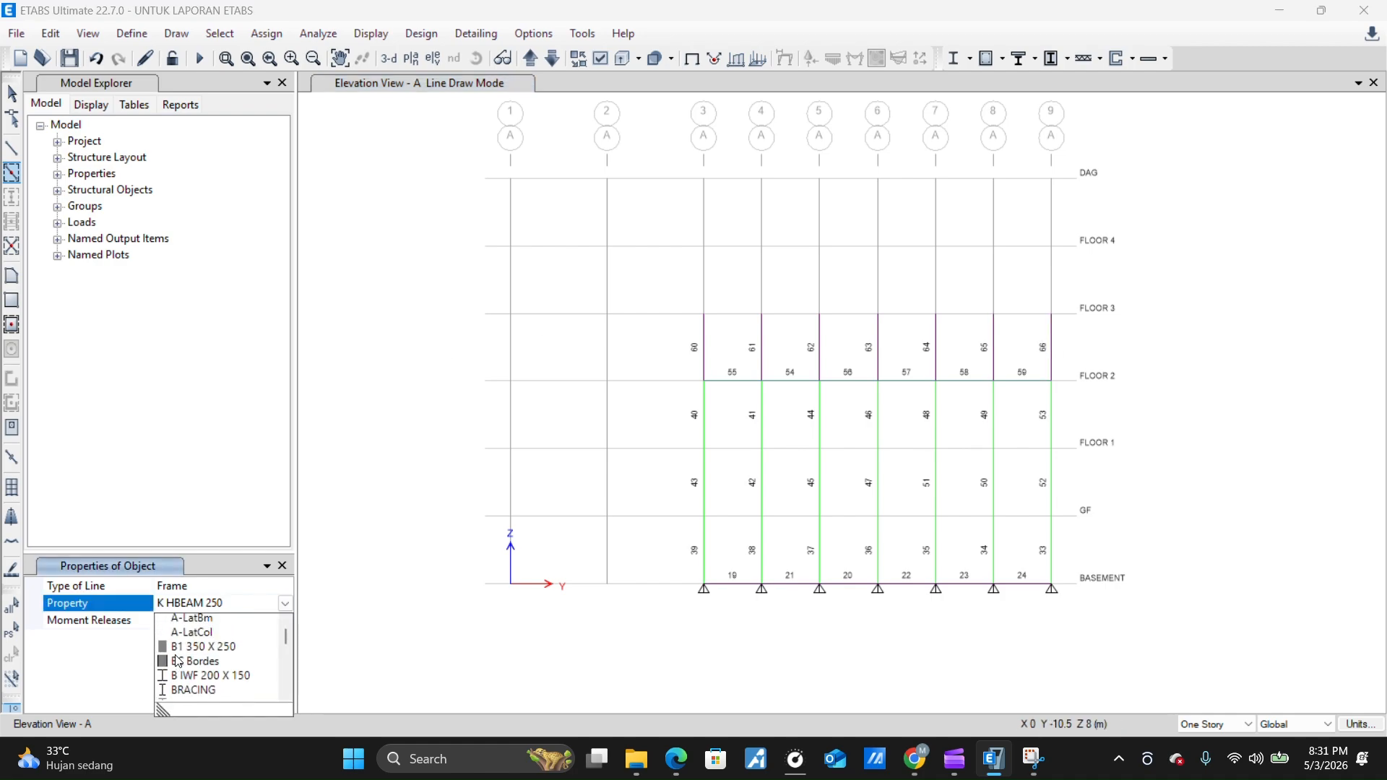
pyautogui.scroll(1, 192, 661)
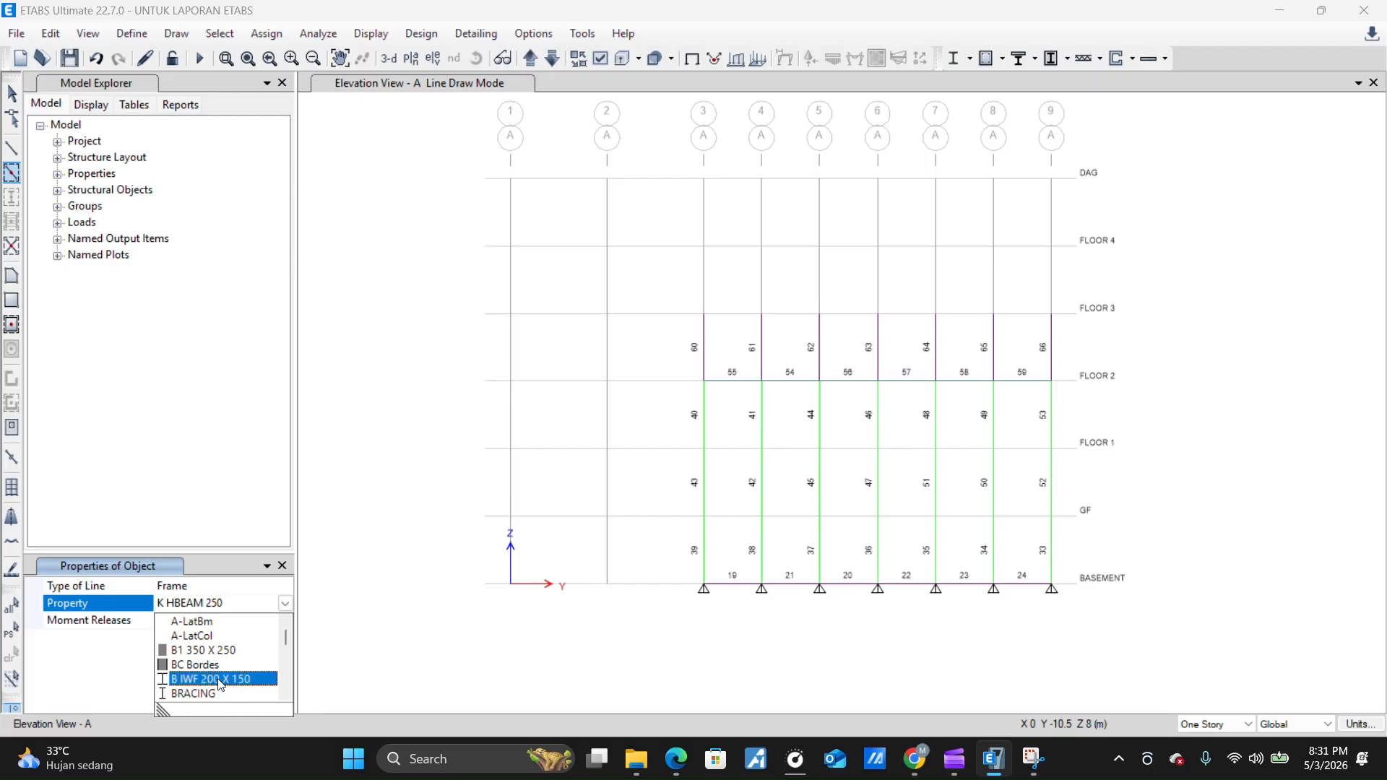
pyautogui.click(192, 670)
pyautogui.click(731, 324)
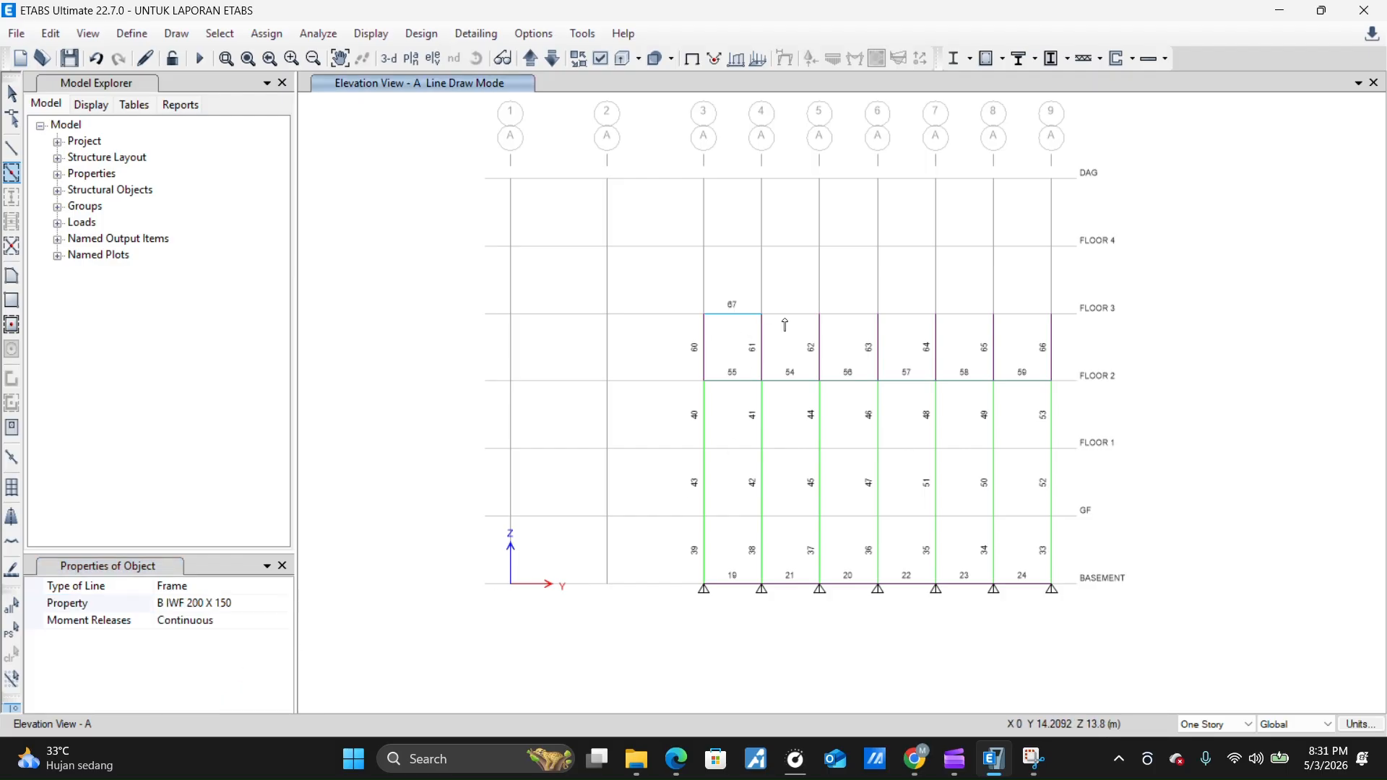
pyautogui.click(787, 323)
pyautogui.click(844, 327)
pyautogui.click(904, 324)
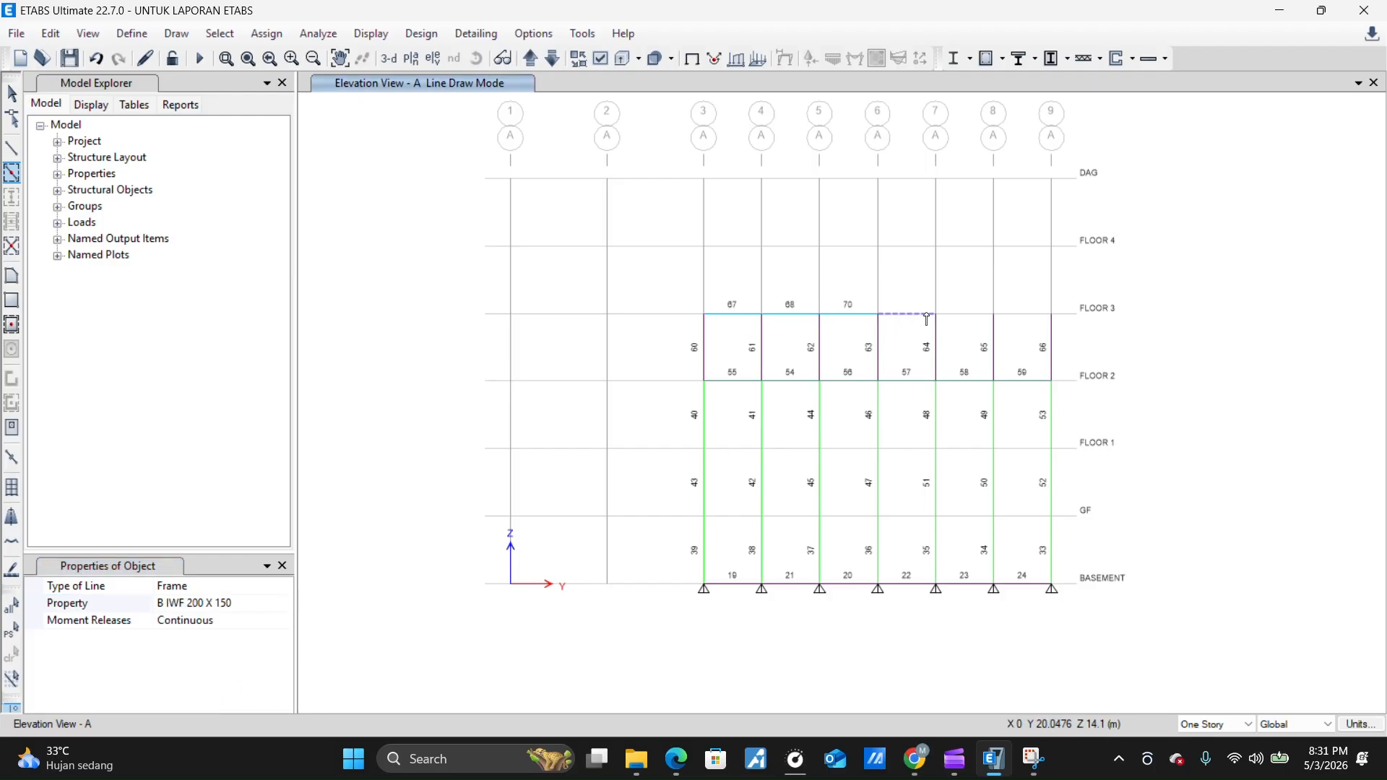
pyautogui.click(964, 324)
pyautogui.click(1011, 325)
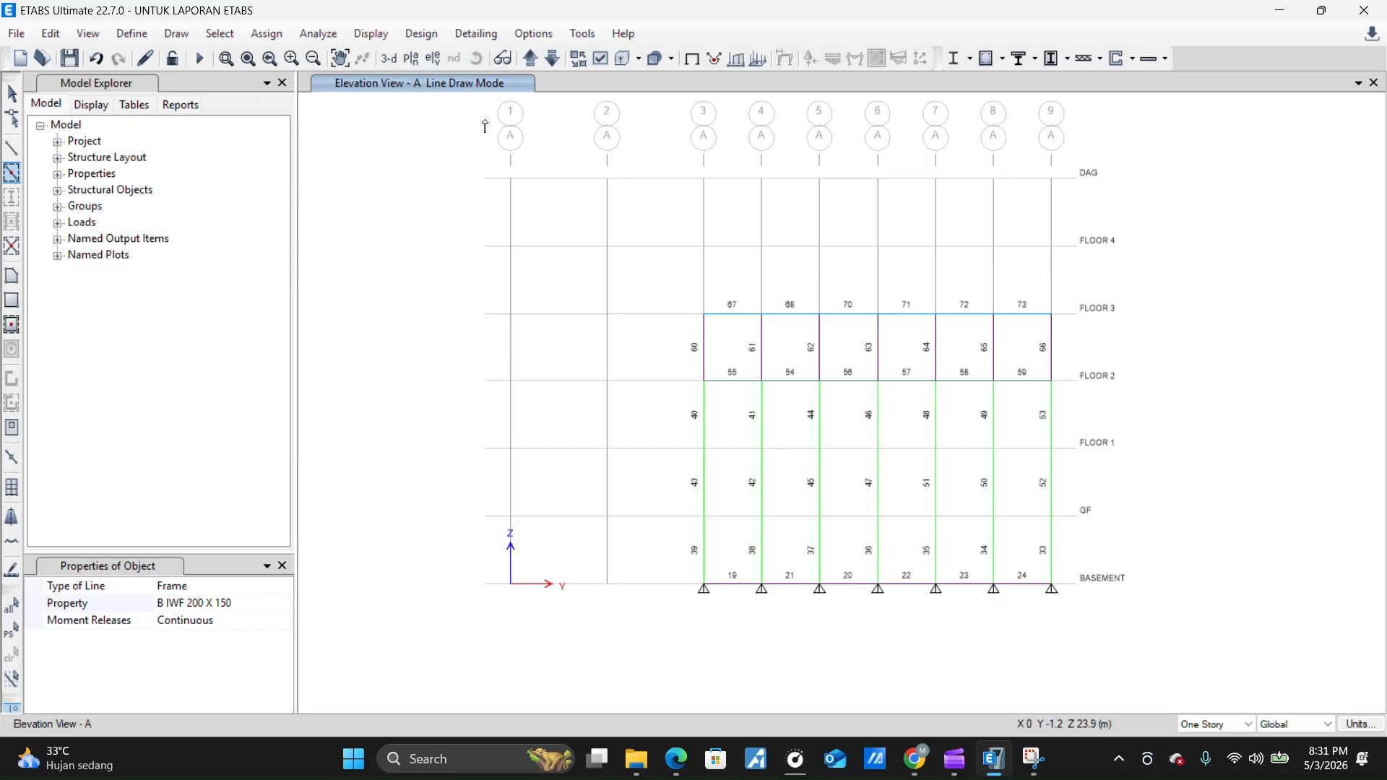
# Show the model in 3-D and examine the grid A columns and beams from several angles
pyautogui.click(384, 62)
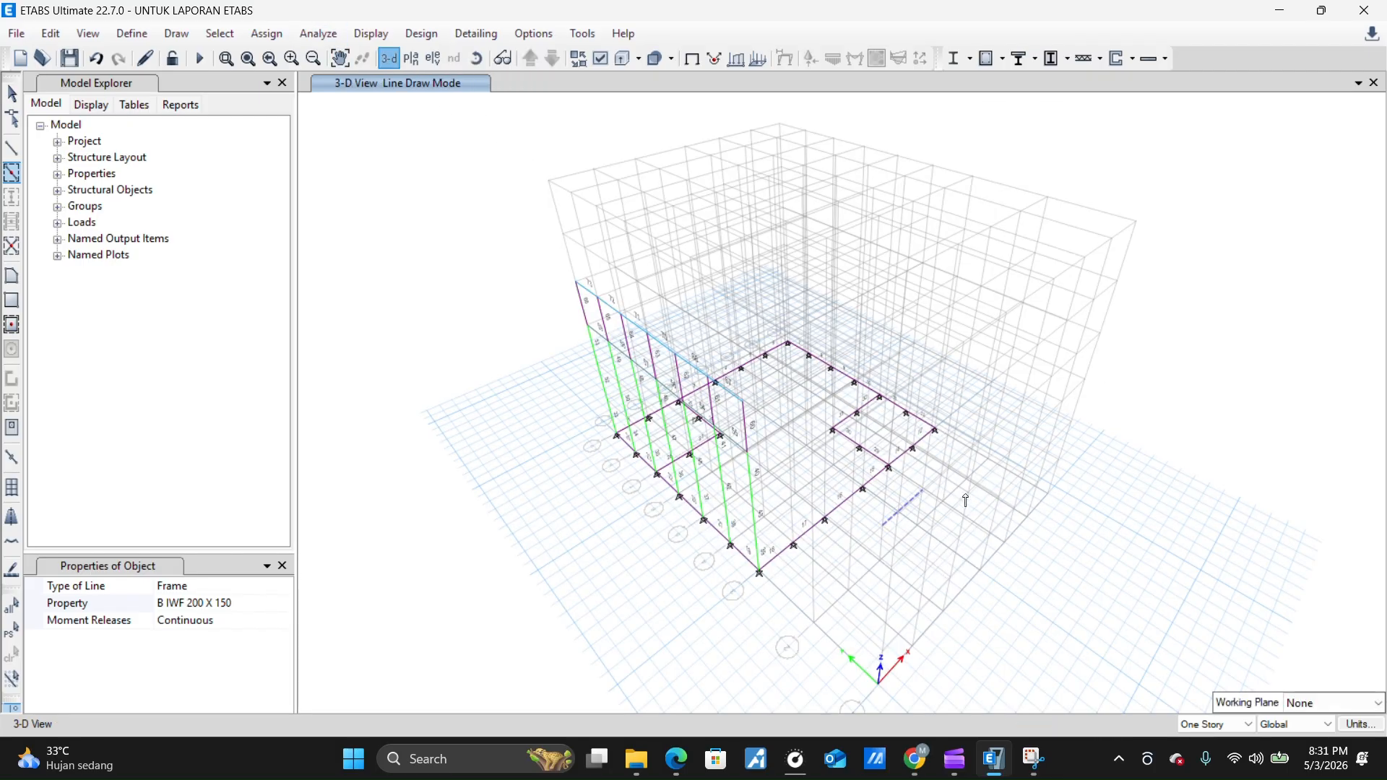
pyautogui.keyDown('shift'); pyautogui.moveTo(965, 499); pyautogui.dragTo(903, 383, button='middle'); pyautogui.keyUp('shift')
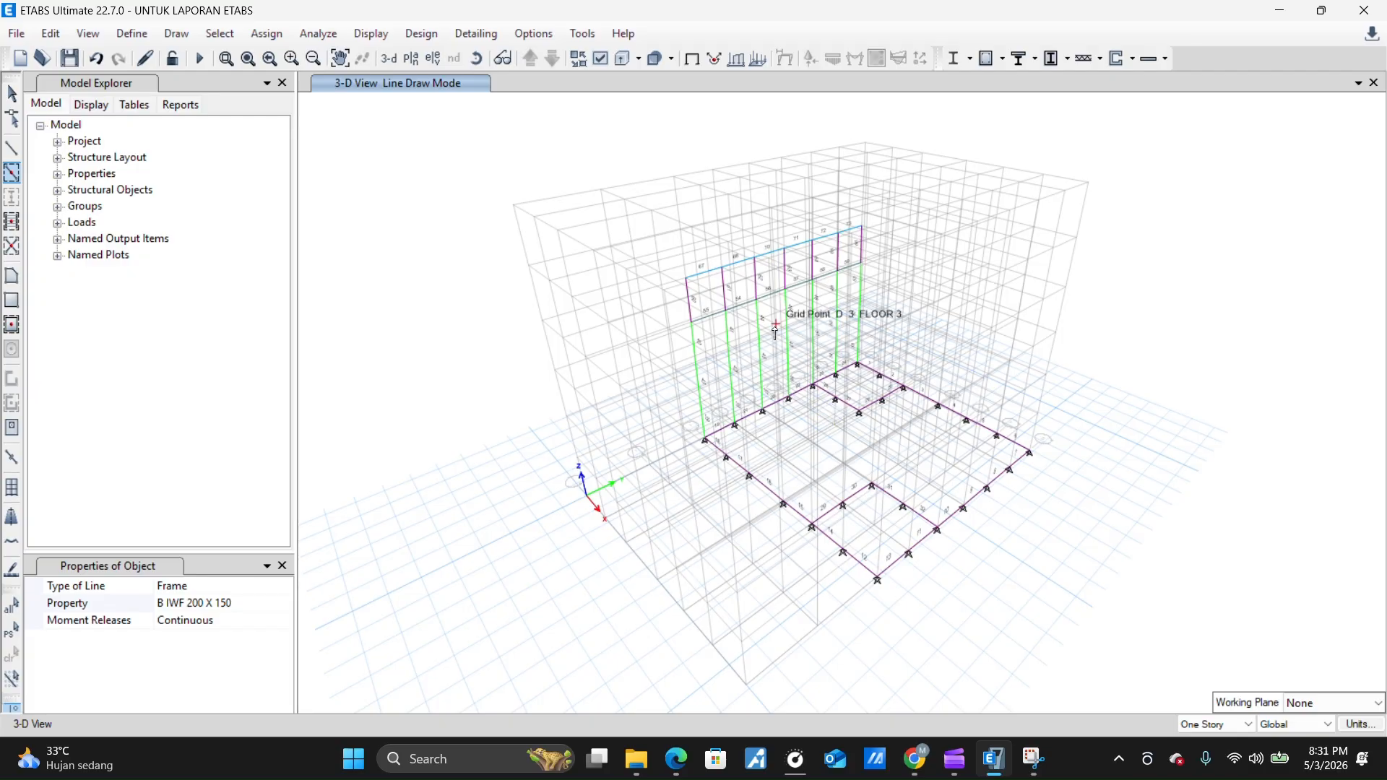
pyautogui.moveTo(838, 456)
pyautogui.mouseDown(button='middle')
pyautogui.moveTo(820, 431)
pyautogui.moveTo(818, 449)
pyautogui.mouseUp(button='middle')
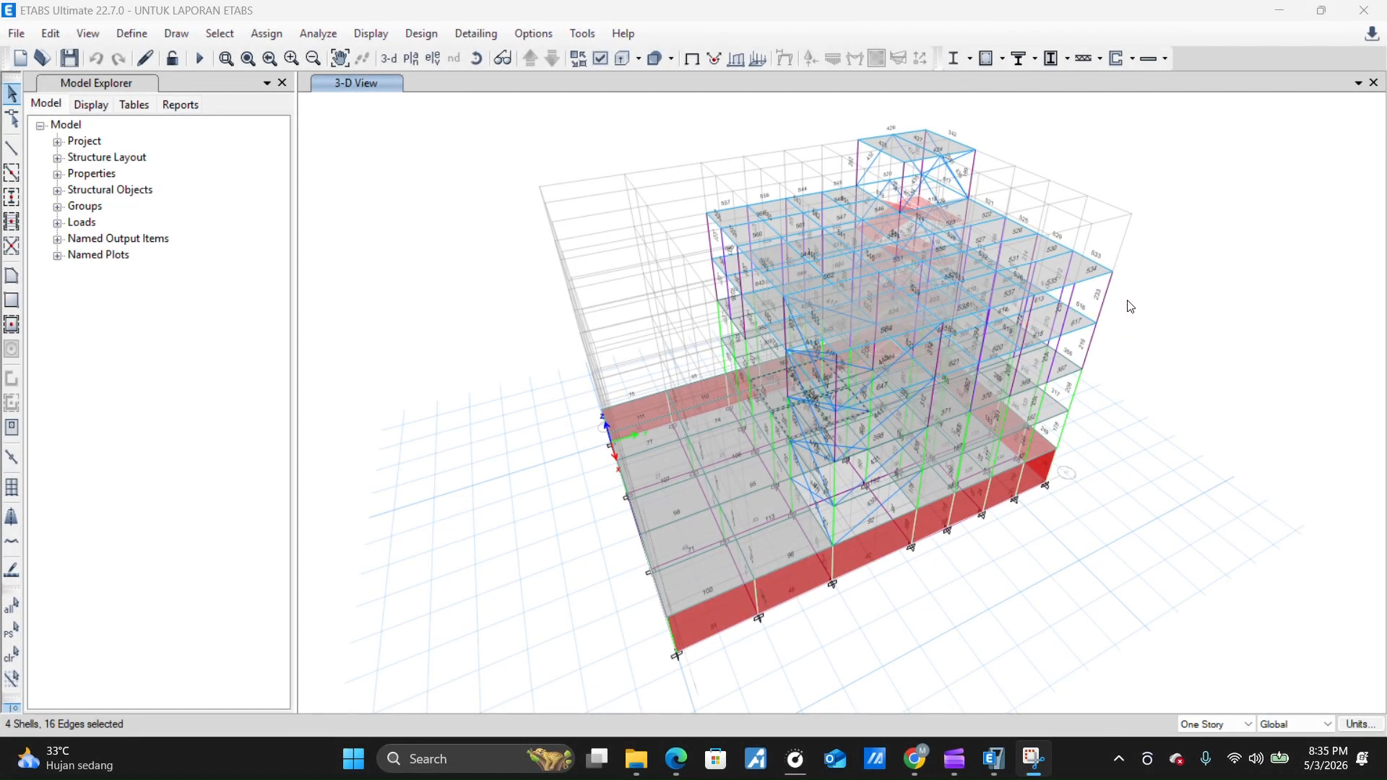
# Switch from the 3-D view to the FLOOR 1 plan view
pyautogui.moveTo(1145, 420); pyautogui.dragTo(1113, 402, button='middle')
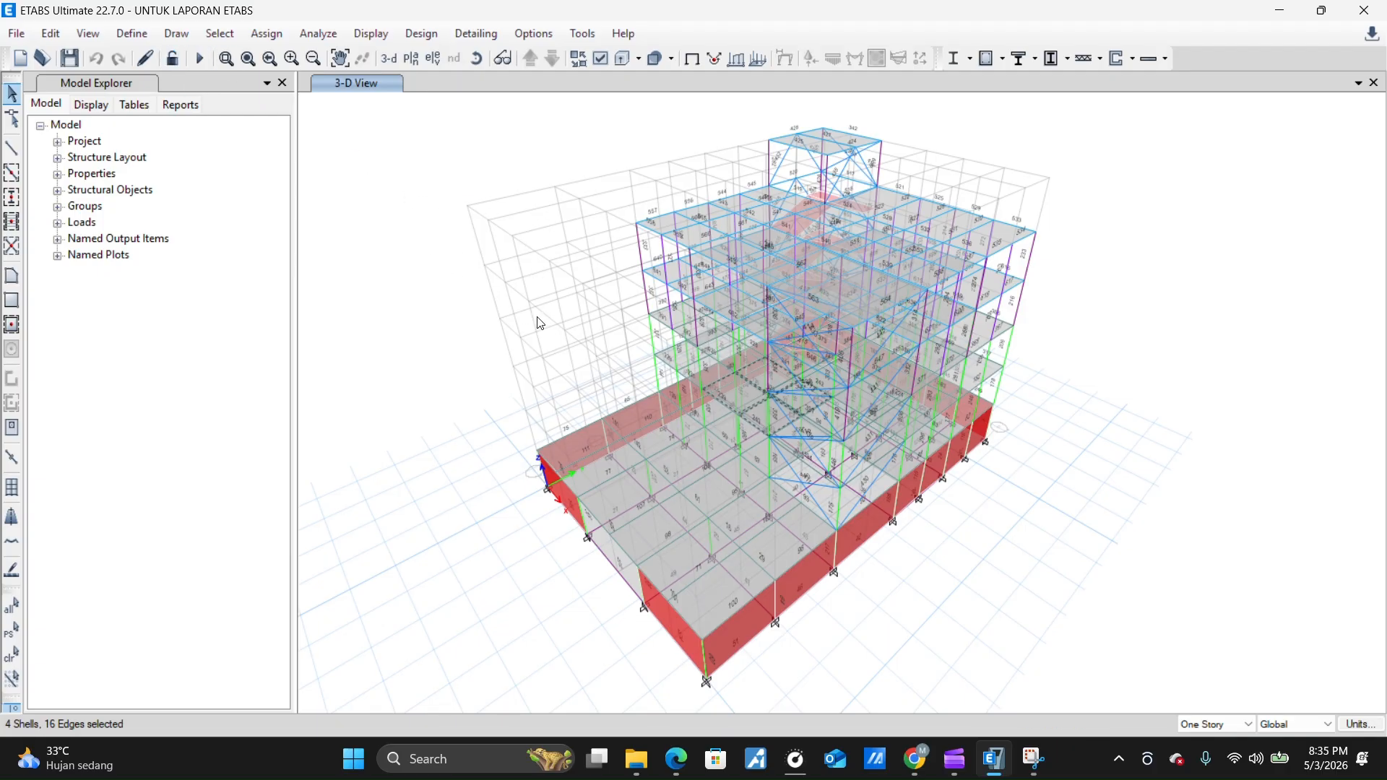
pyautogui.click(412, 58)
pyautogui.click(623, 377)
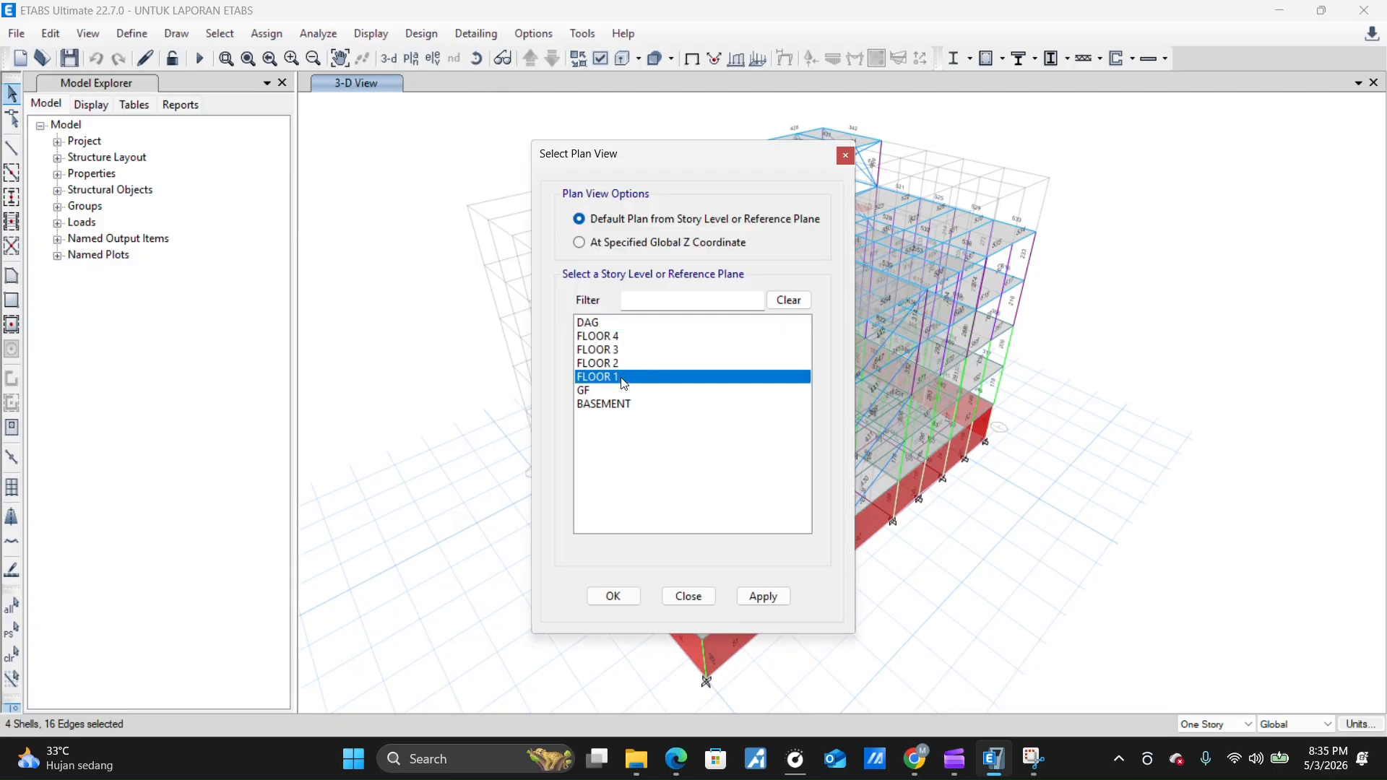
pyautogui.click(752, 596)
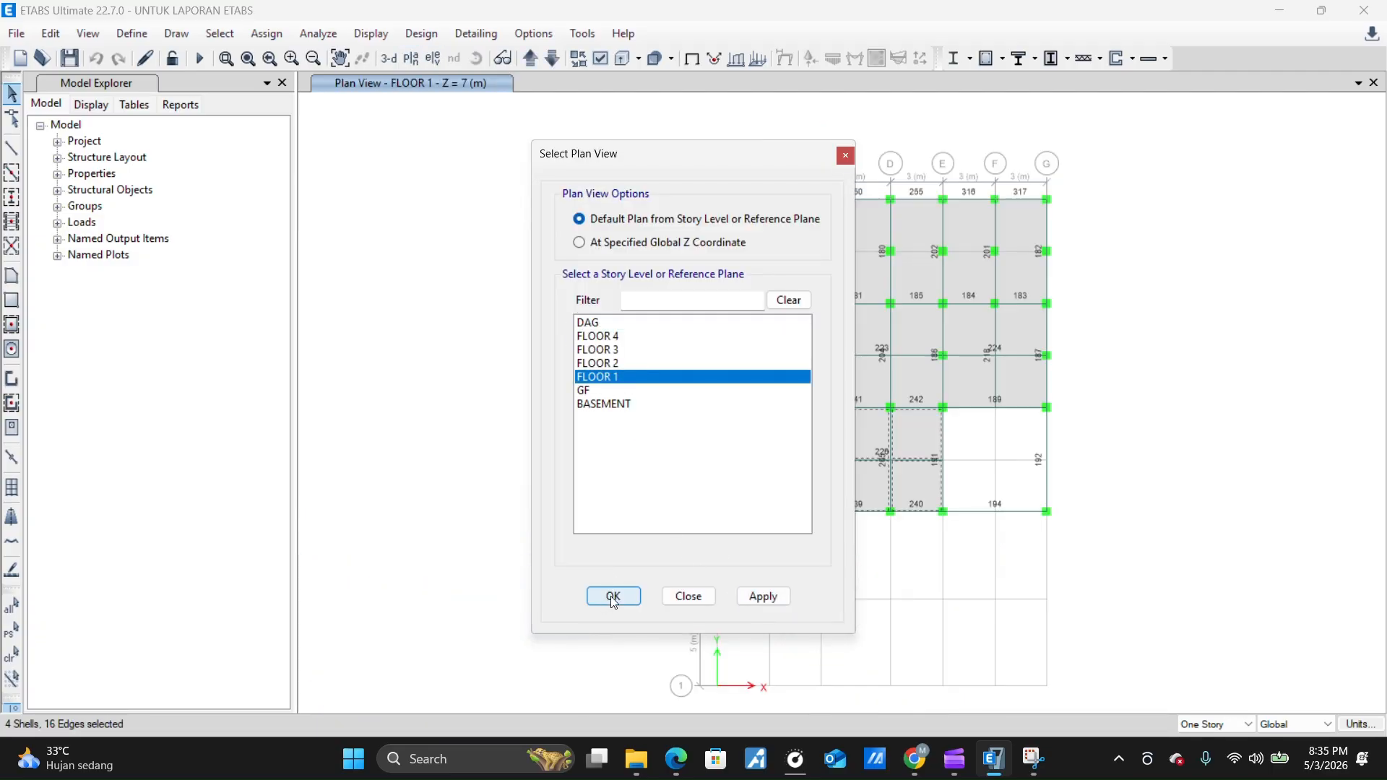
pyautogui.click(614, 596)
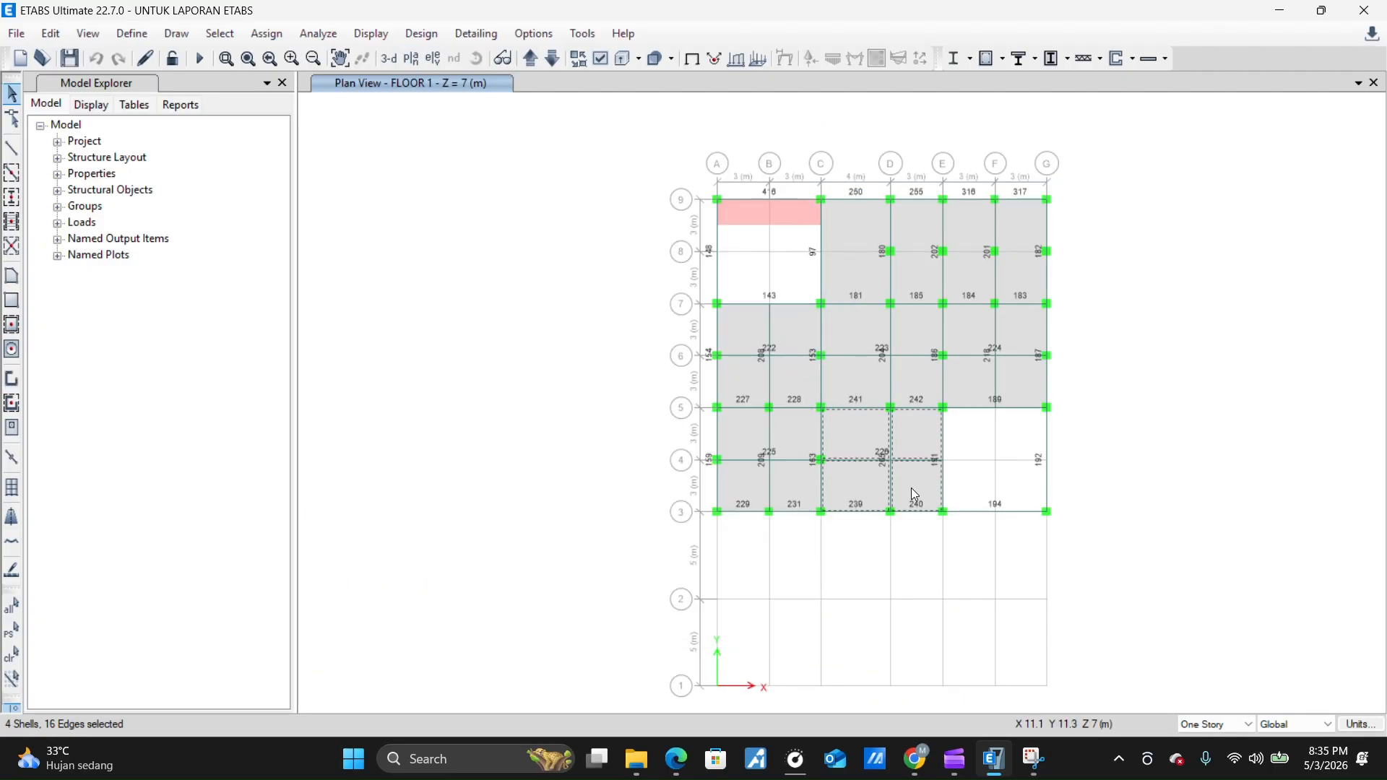
# Open the uniform shell load assignment for the selected slabs between grids C–E and 3–5, and check the floor-finishing load on the slide in Chrome
pyautogui.click(905, 426)
pyautogui.click(267, 34)
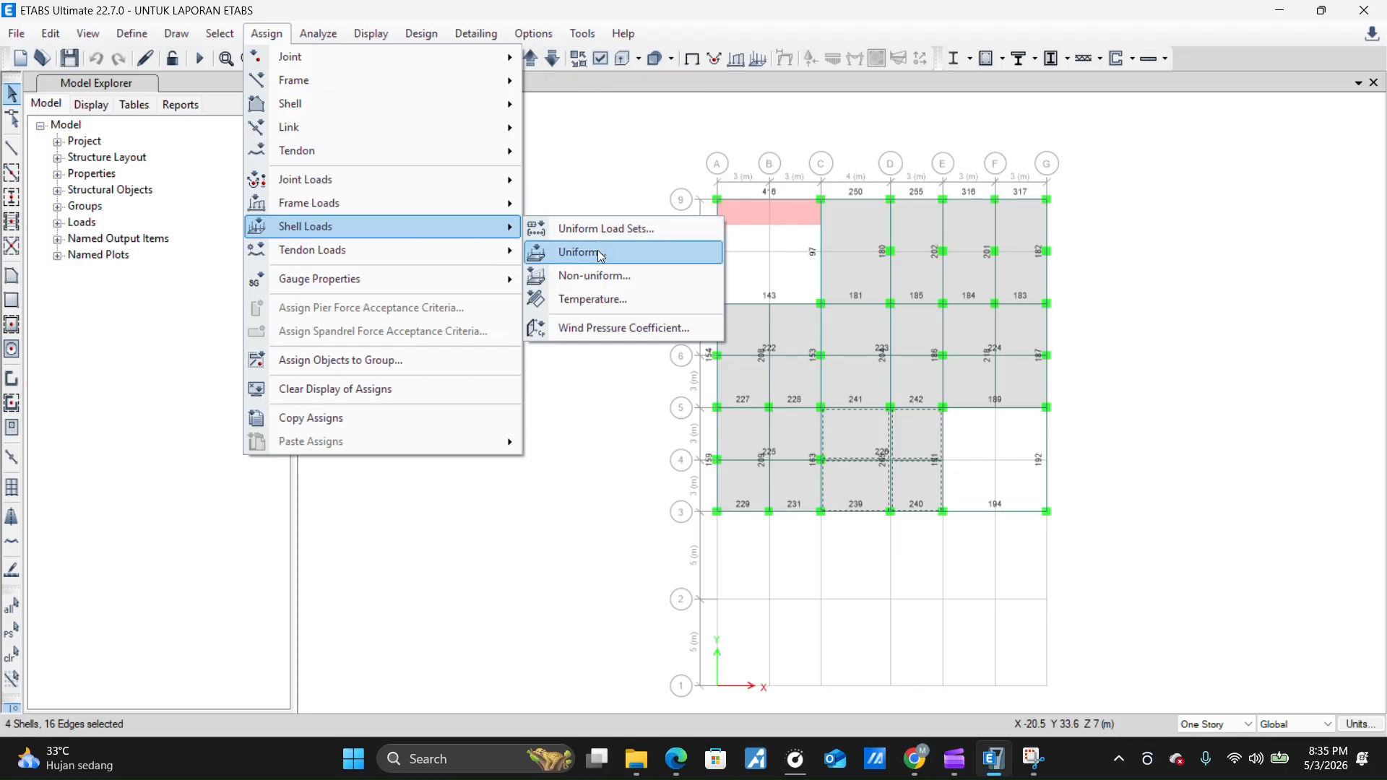
pyautogui.click(601, 256)
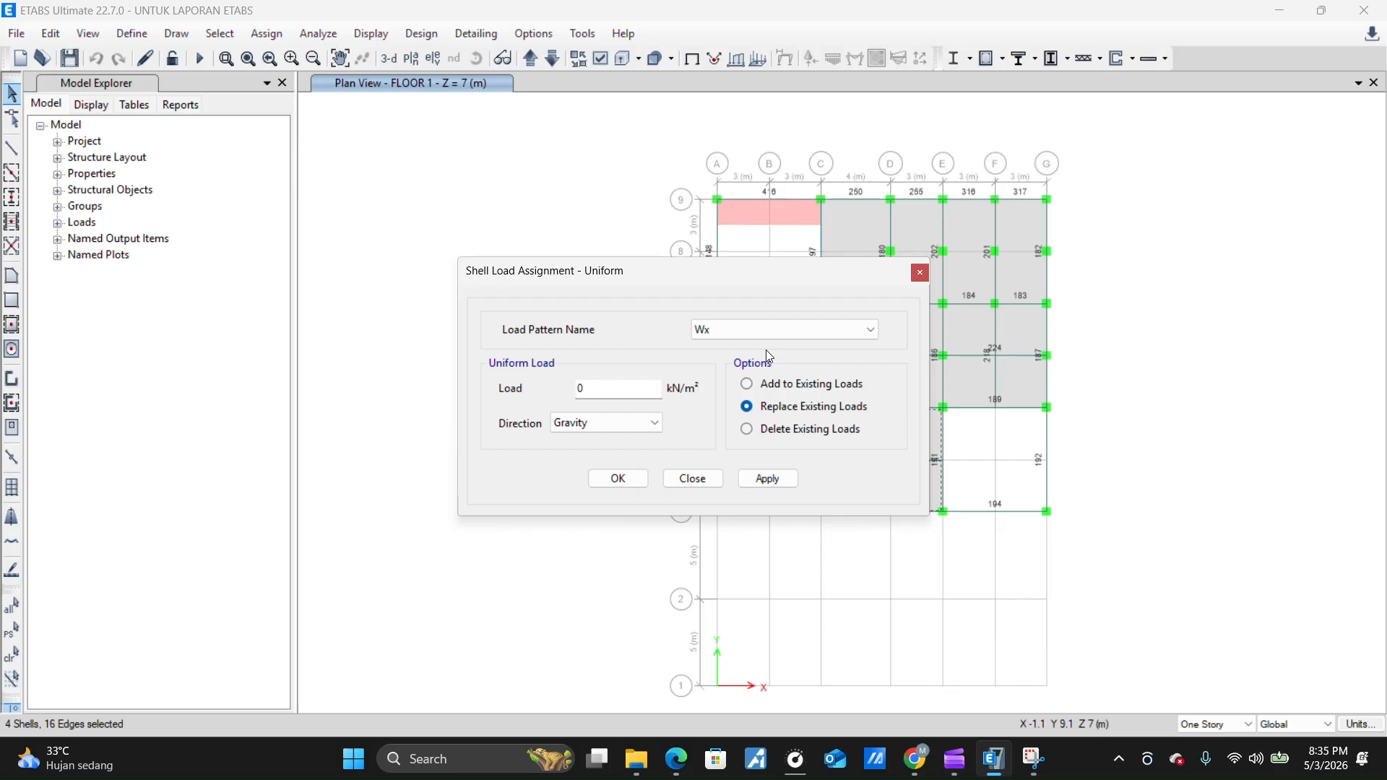
pyautogui.hotkey('alt', 'Tab')
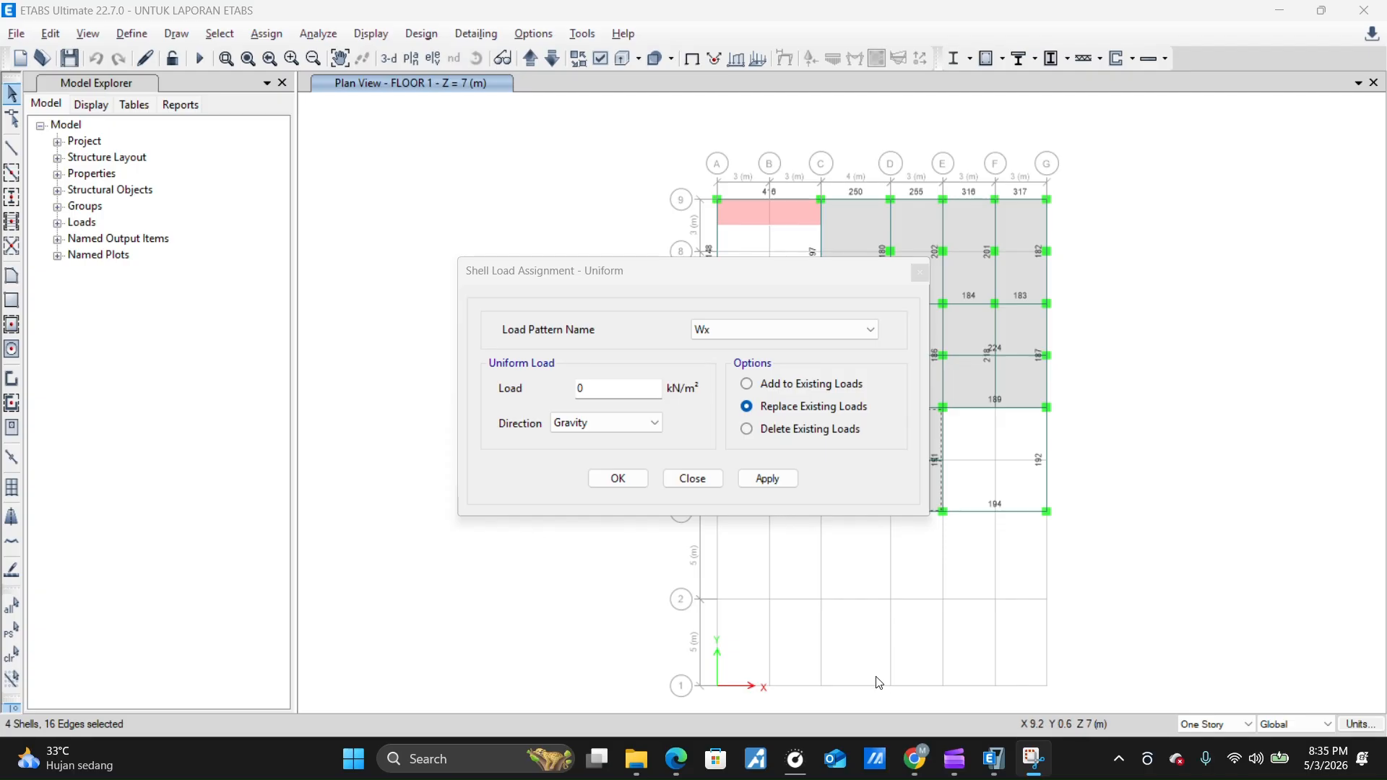
pyautogui.click(914, 665)
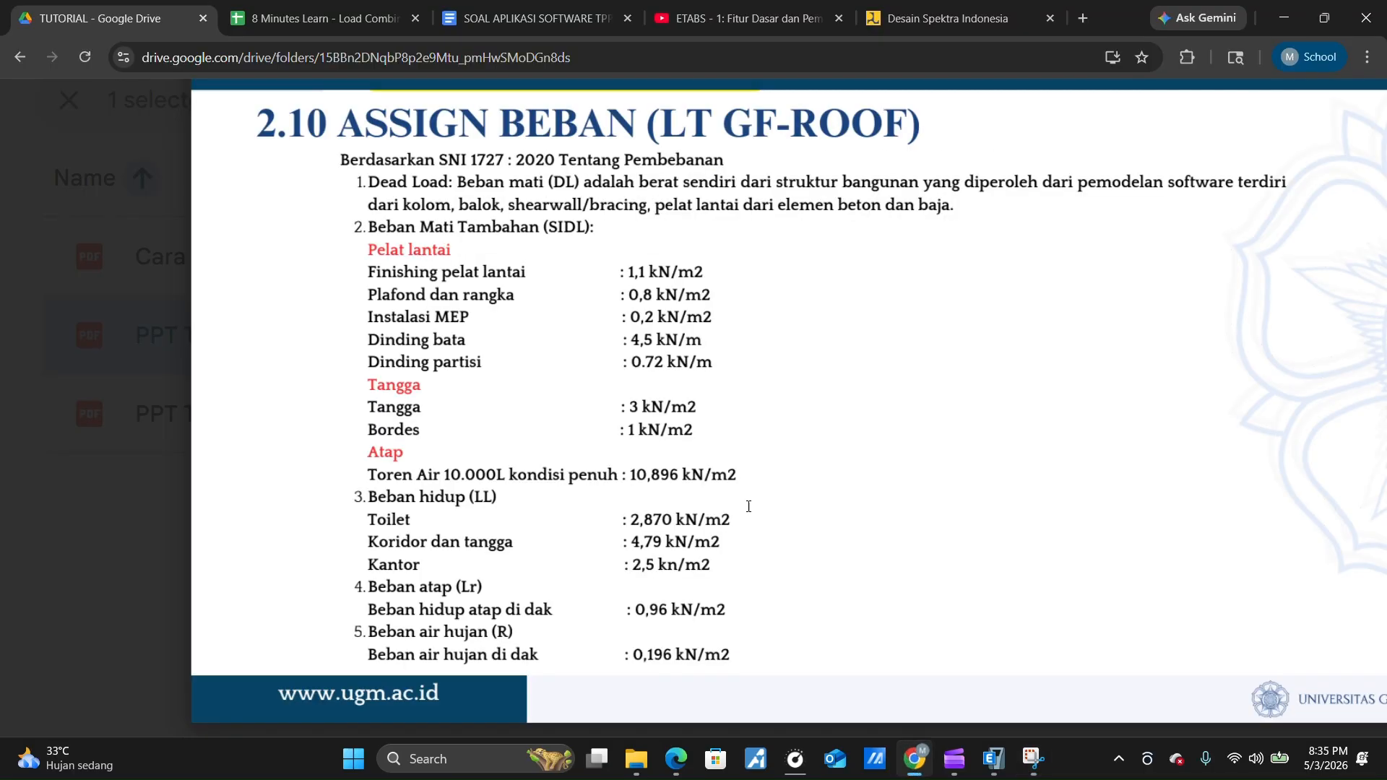
pyautogui.moveTo(365, 275); pyautogui.dragTo(711, 284)
pyautogui.click(680, 315)
pyautogui.click(993, 759)
# Assign a 1.1 kN/m² uniform gravity load under the SIDL pattern to the selected slabs, rechecking the value on the Chrome slide
pyautogui.click(752, 338)
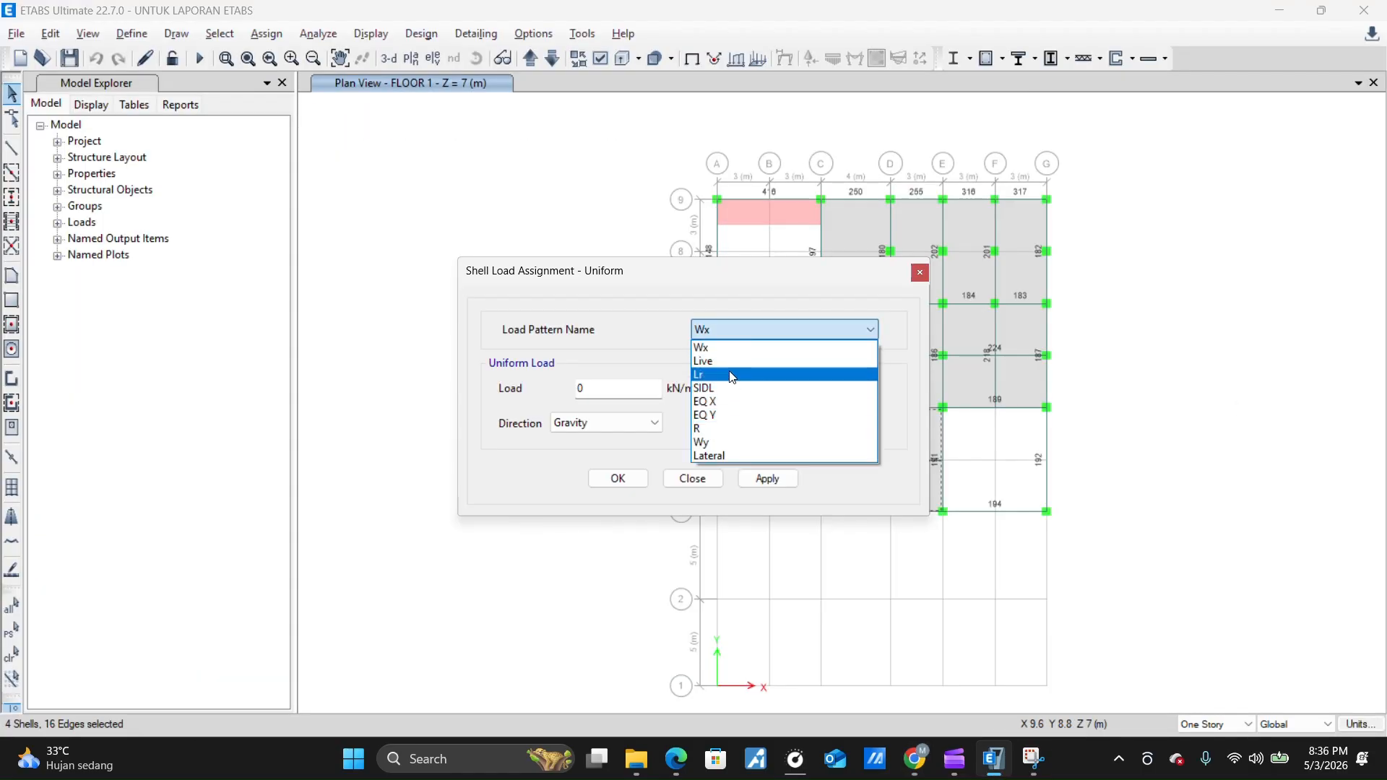
pyautogui.click(734, 389)
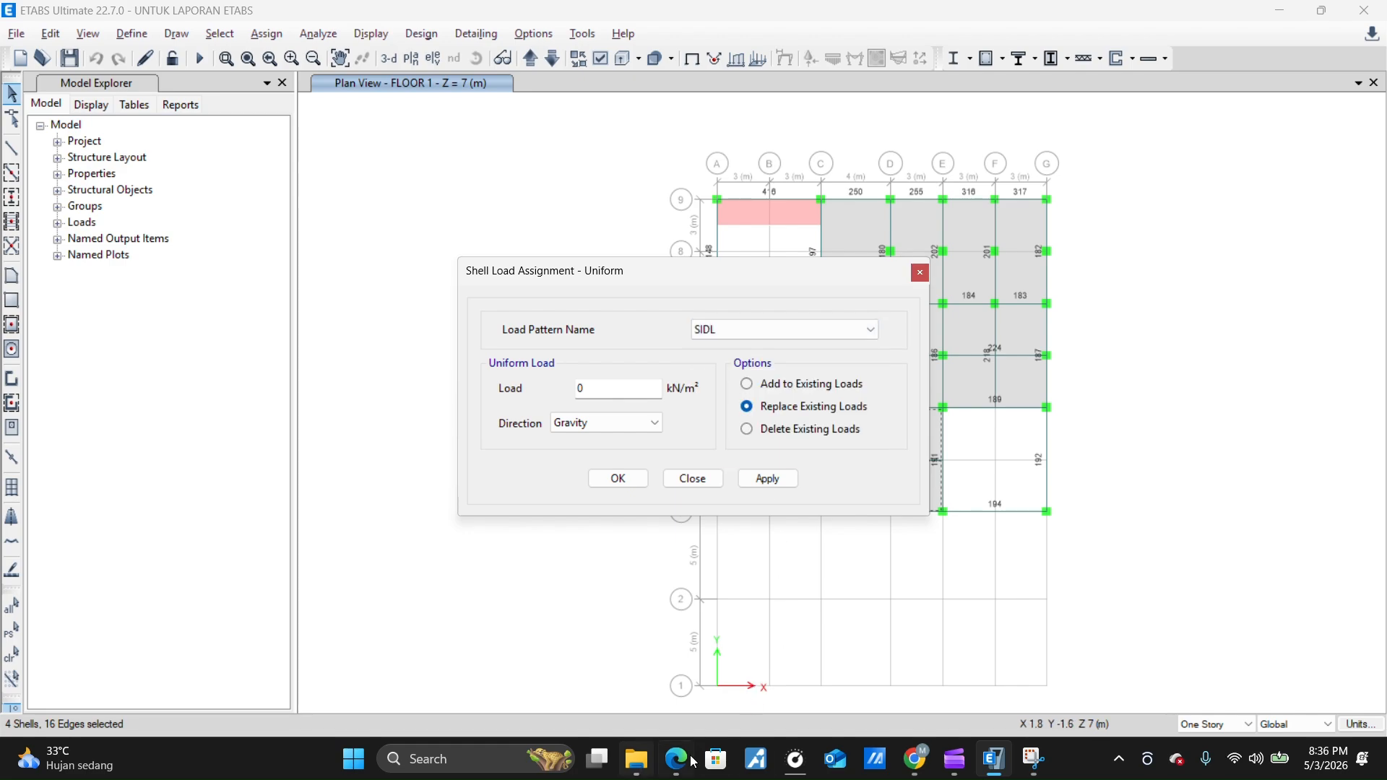
pyautogui.click(915, 759)
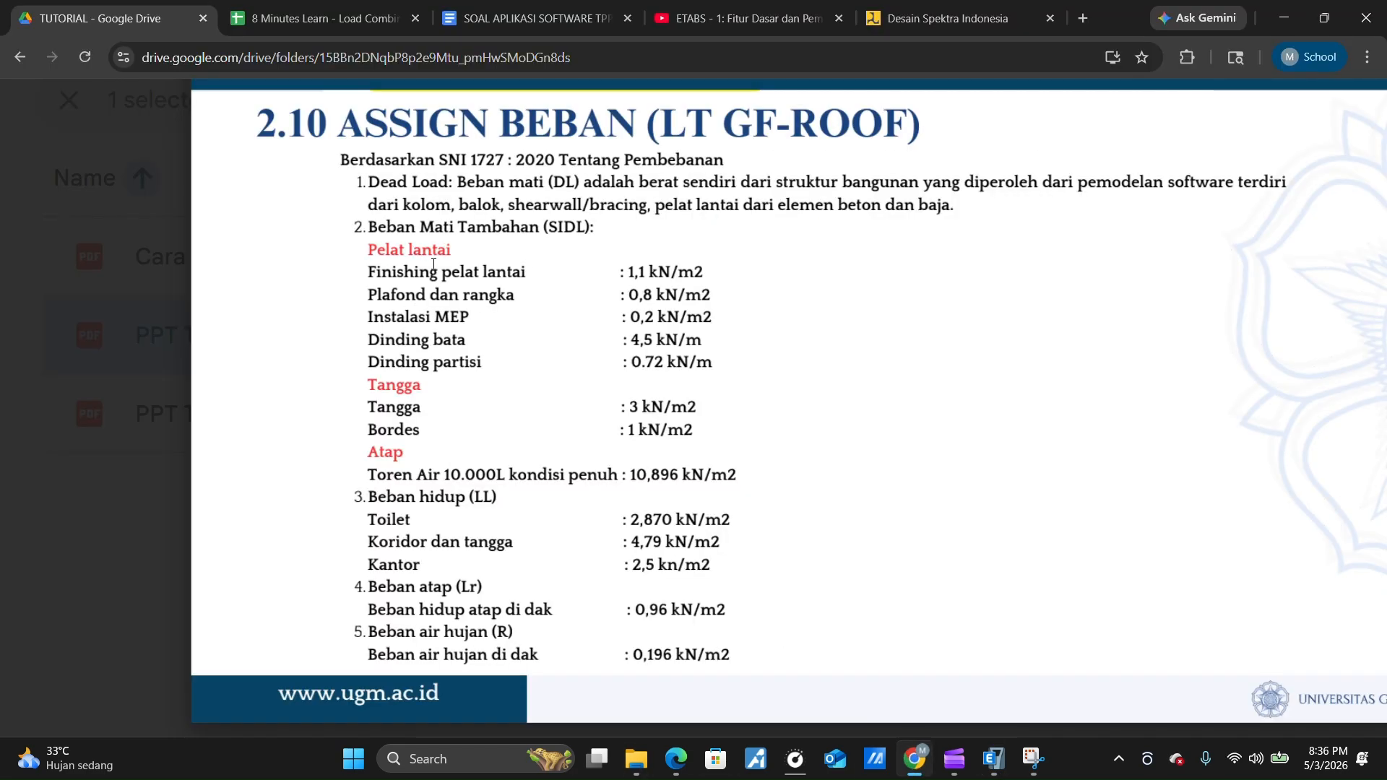
pyautogui.click(995, 757)
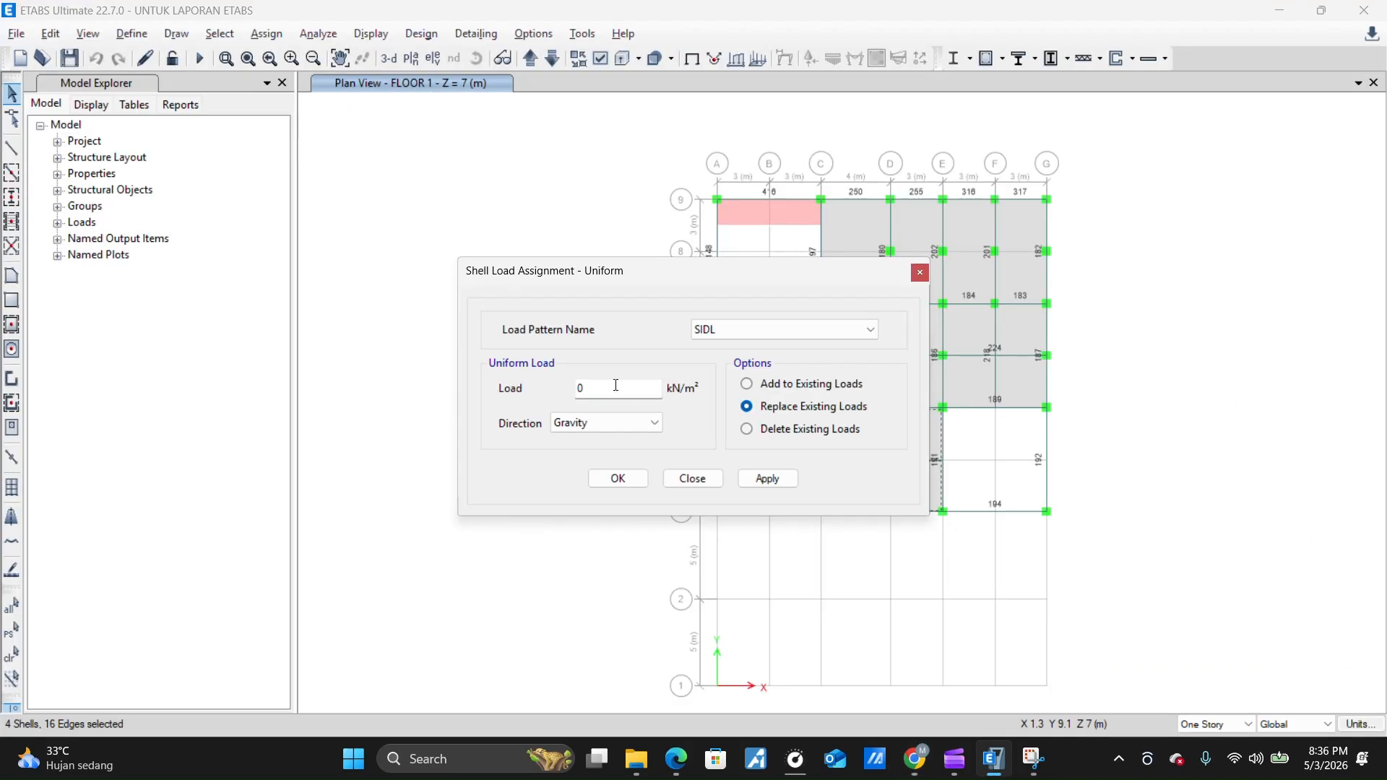
pyautogui.doubleClick(616, 388)
pyautogui.write('1.1')
pyautogui.click(619, 478)
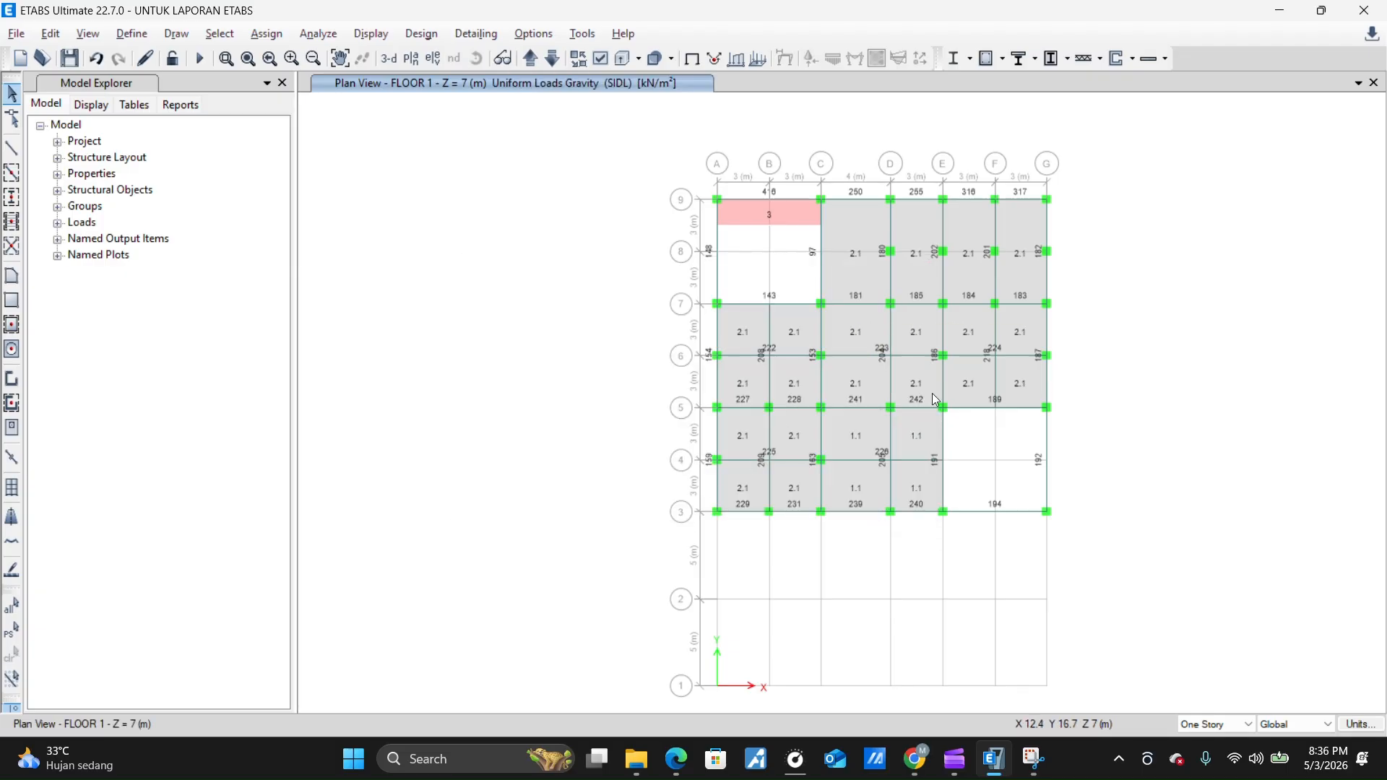
# Select the two FLOOR 1 edge beams on grid A between grids 3 and 7, and check the brick-wall load on the Chrome slide
pyautogui.moveTo(913, 437); pyautogui.dragTo(824, 459, button='middle')
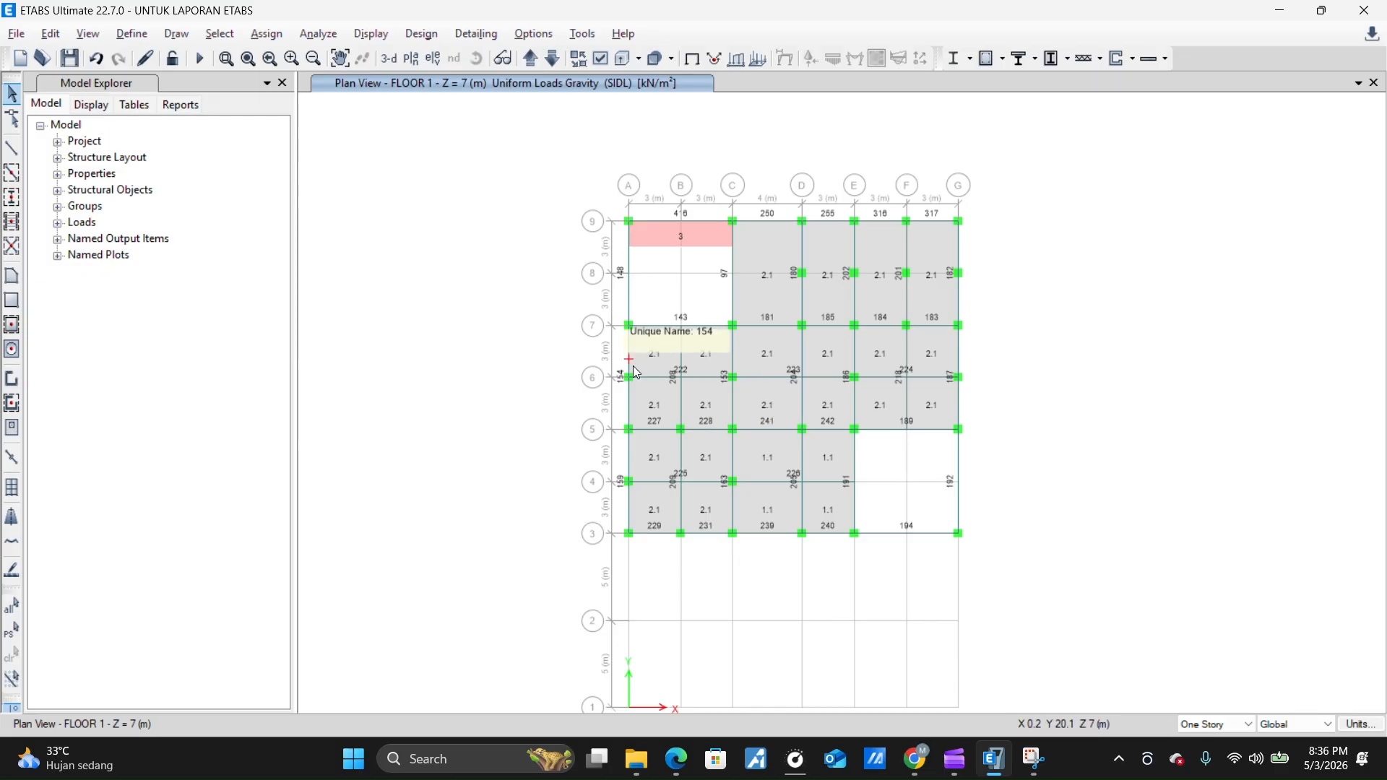
pyautogui.click(628, 406)
pyautogui.click(630, 463)
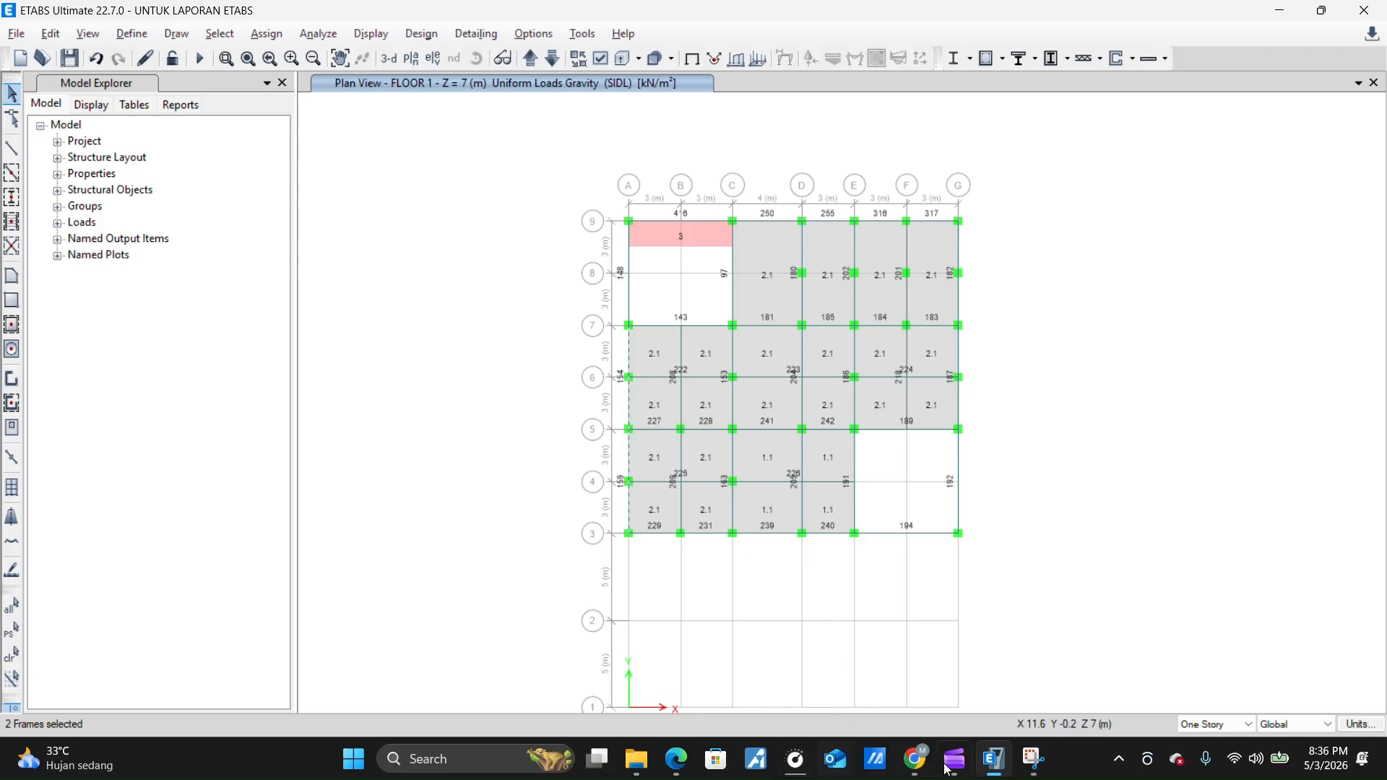
pyautogui.click(915, 758)
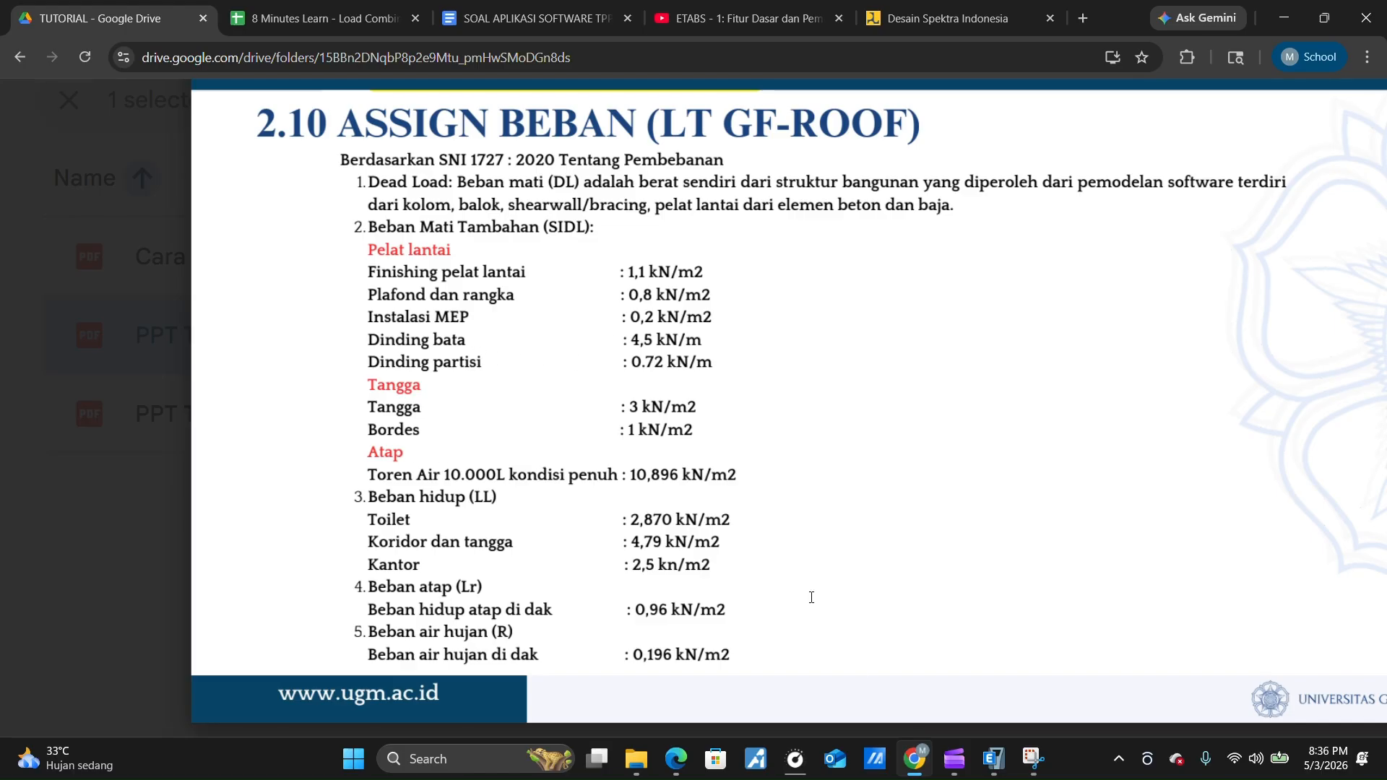
pyautogui.click(995, 764)
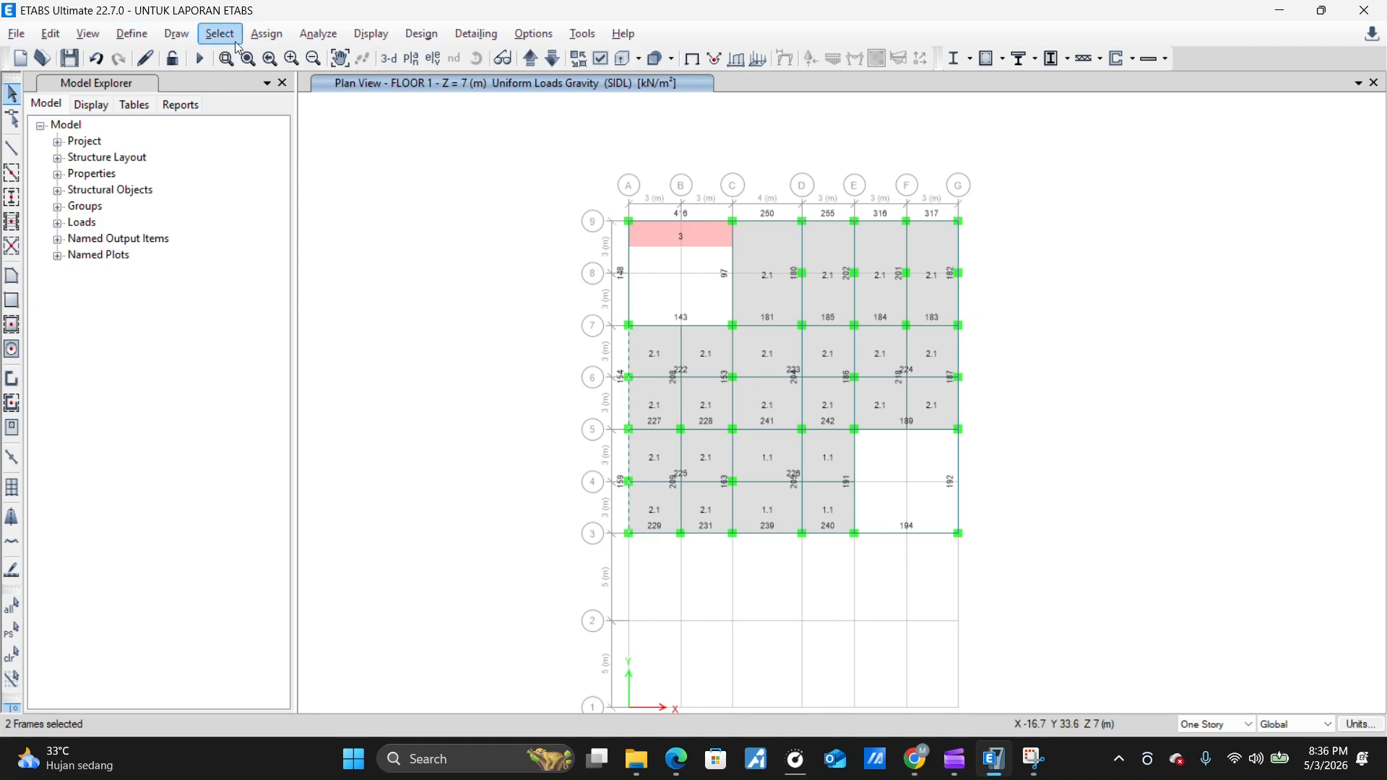
# Assign a 4.5 kN/m uniform distributed gravity load under the SIDL pattern to the selected grid A beams
pyautogui.click(265, 37)
pyautogui.click(264, 38)
pyautogui.click(228, 37)
pyautogui.moveTo(265, 37)
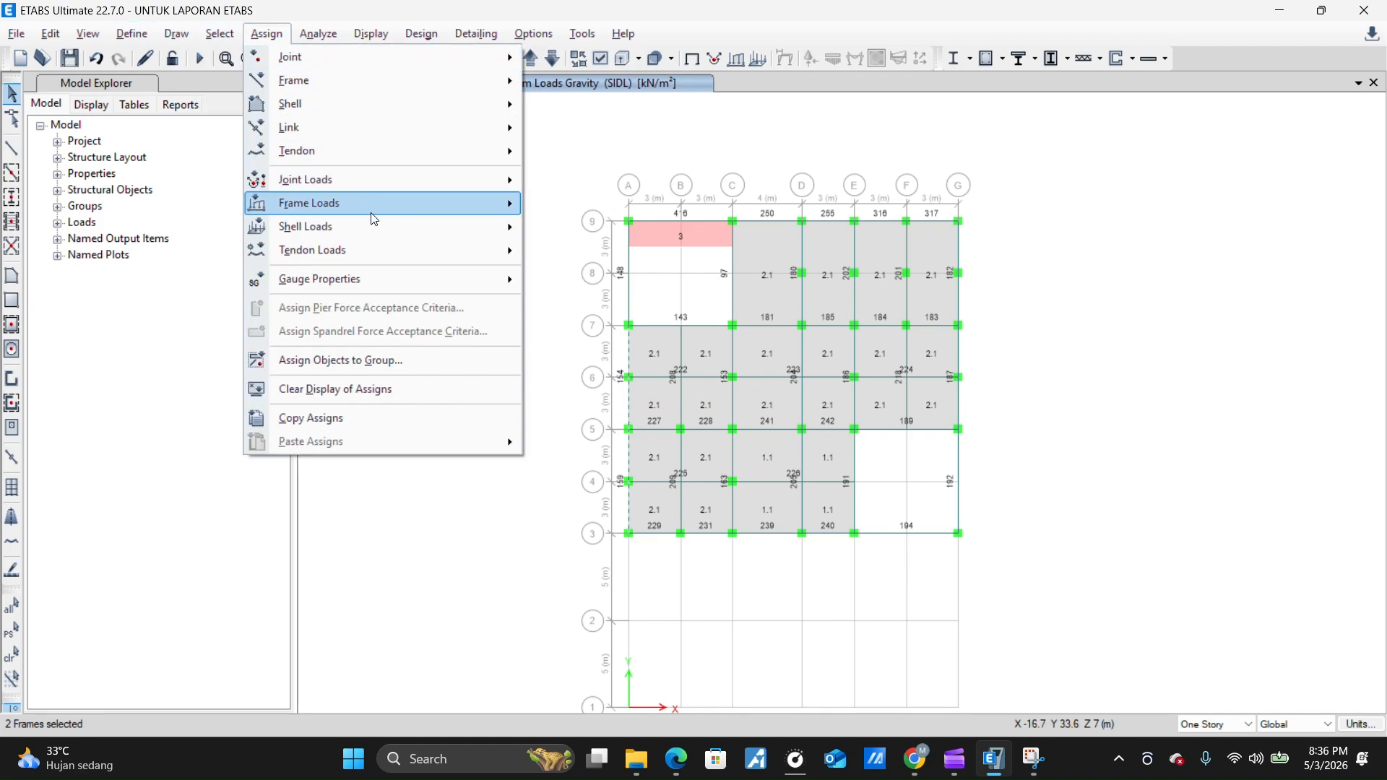
pyautogui.moveTo(384, 202)
pyautogui.click(659, 228)
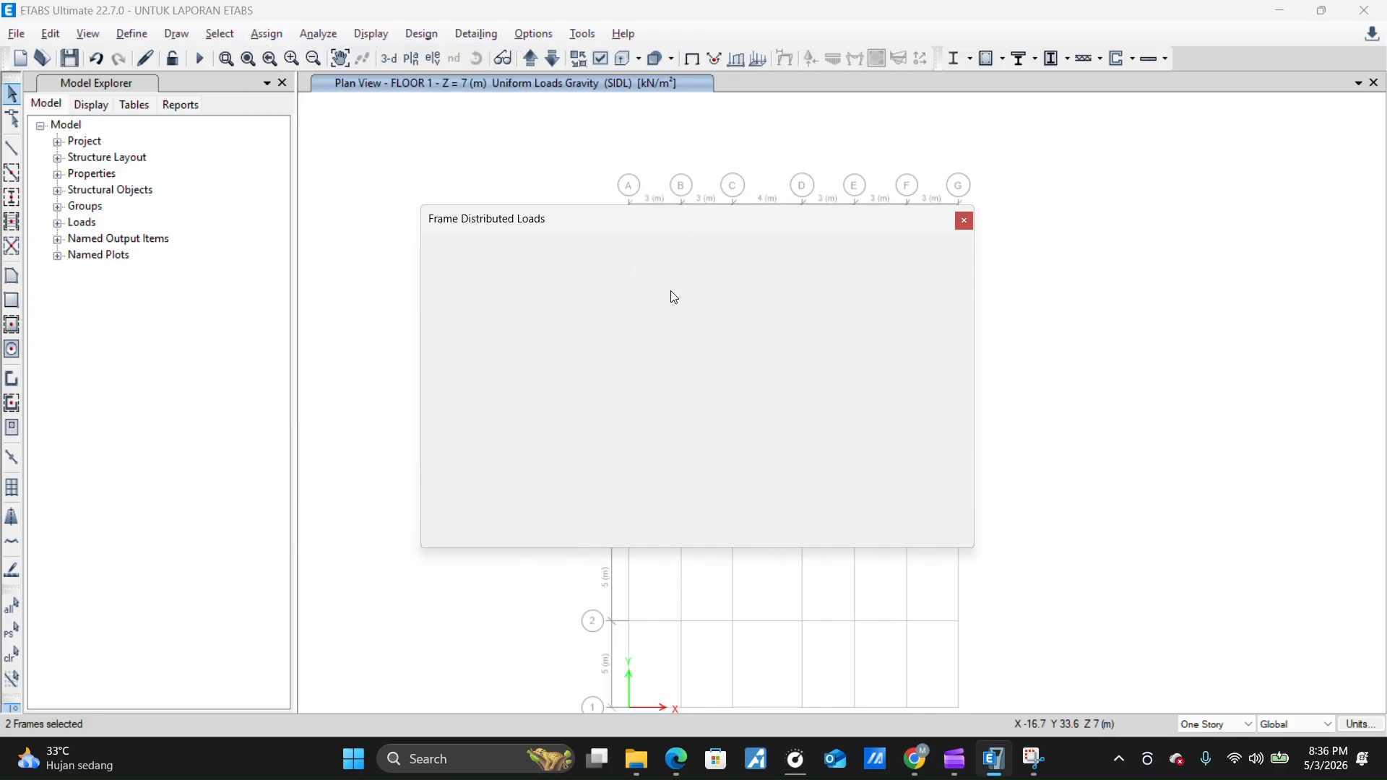
pyautogui.click(760, 277)
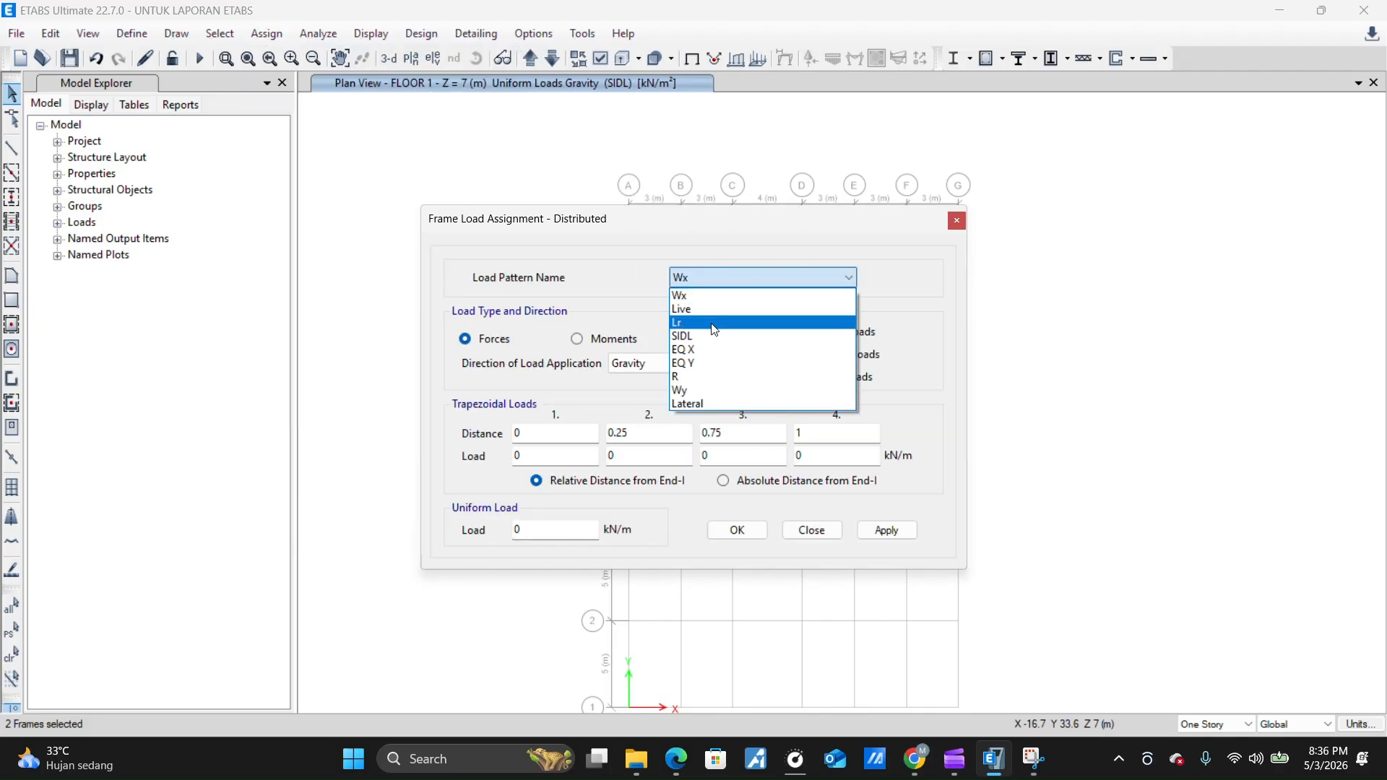
pyautogui.click(685, 336)
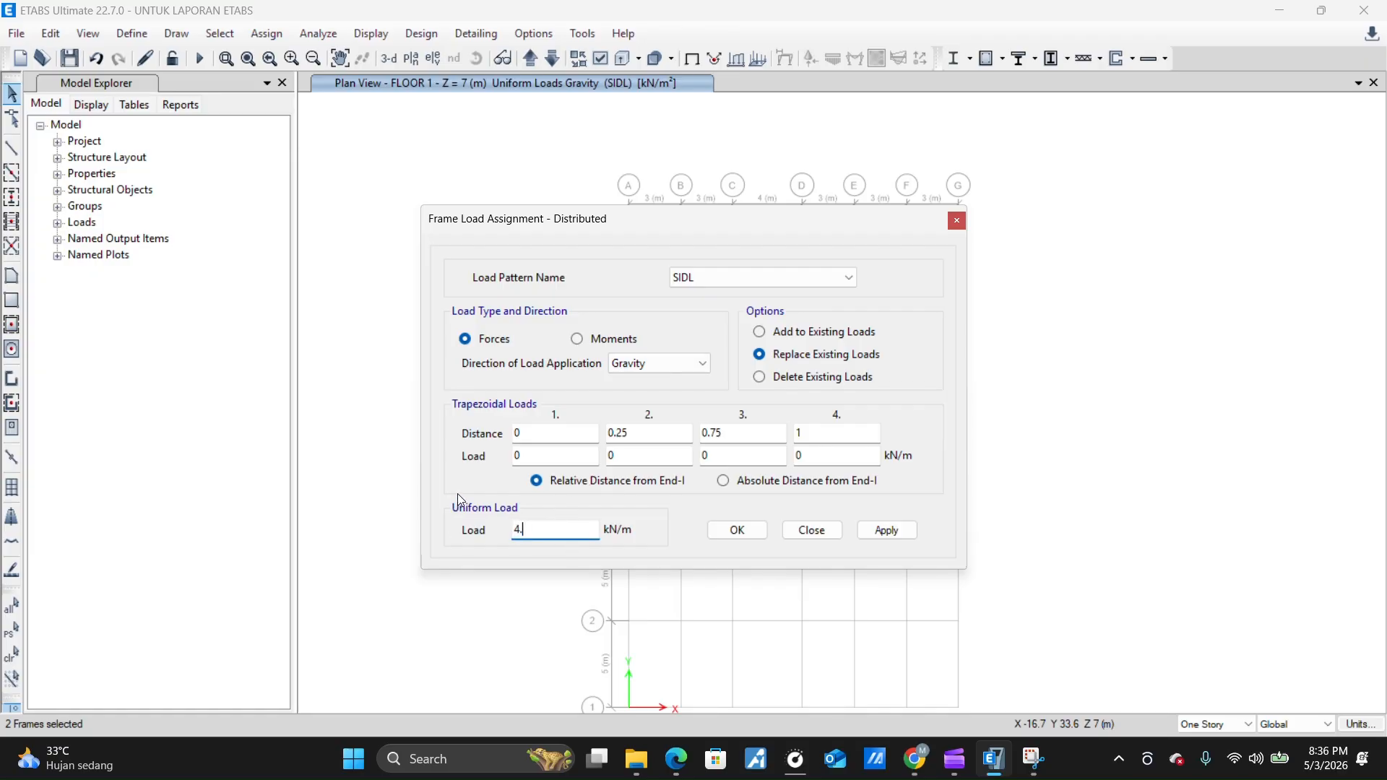
pyautogui.click(750, 530)
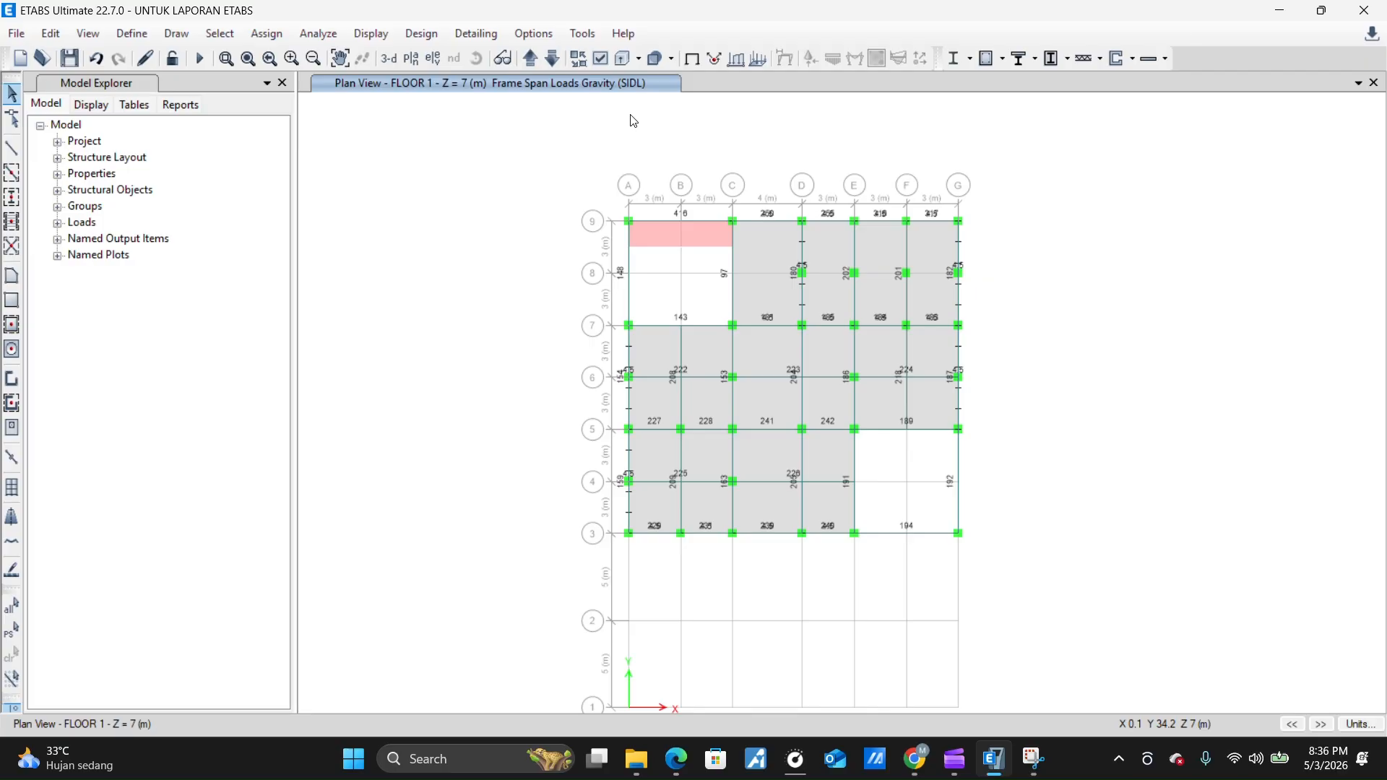
# Show the SIDL frame span loads in 3-D and examine them around the whole building
pyautogui.click(394, 61)
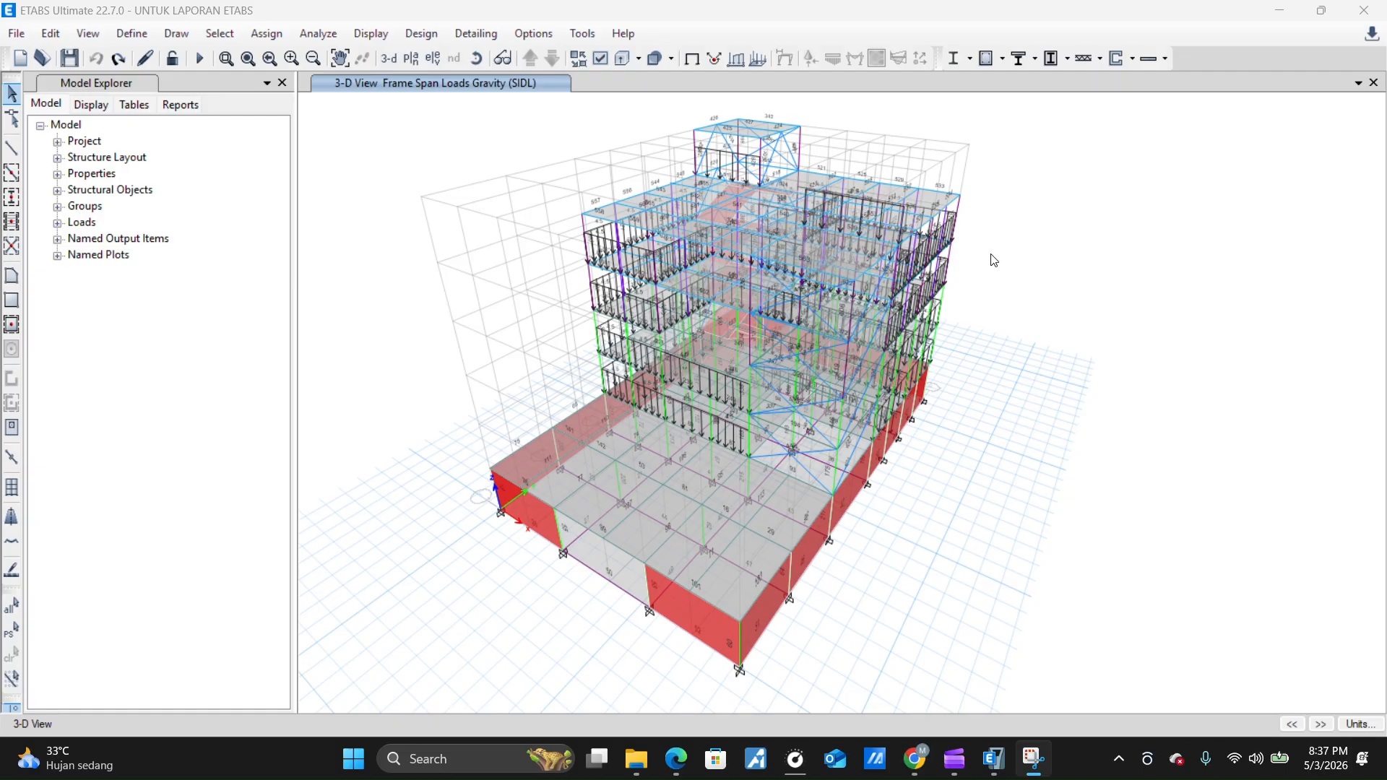
pyautogui.moveTo(1099, 310); pyautogui.dragTo(1142, 304, button='middle')
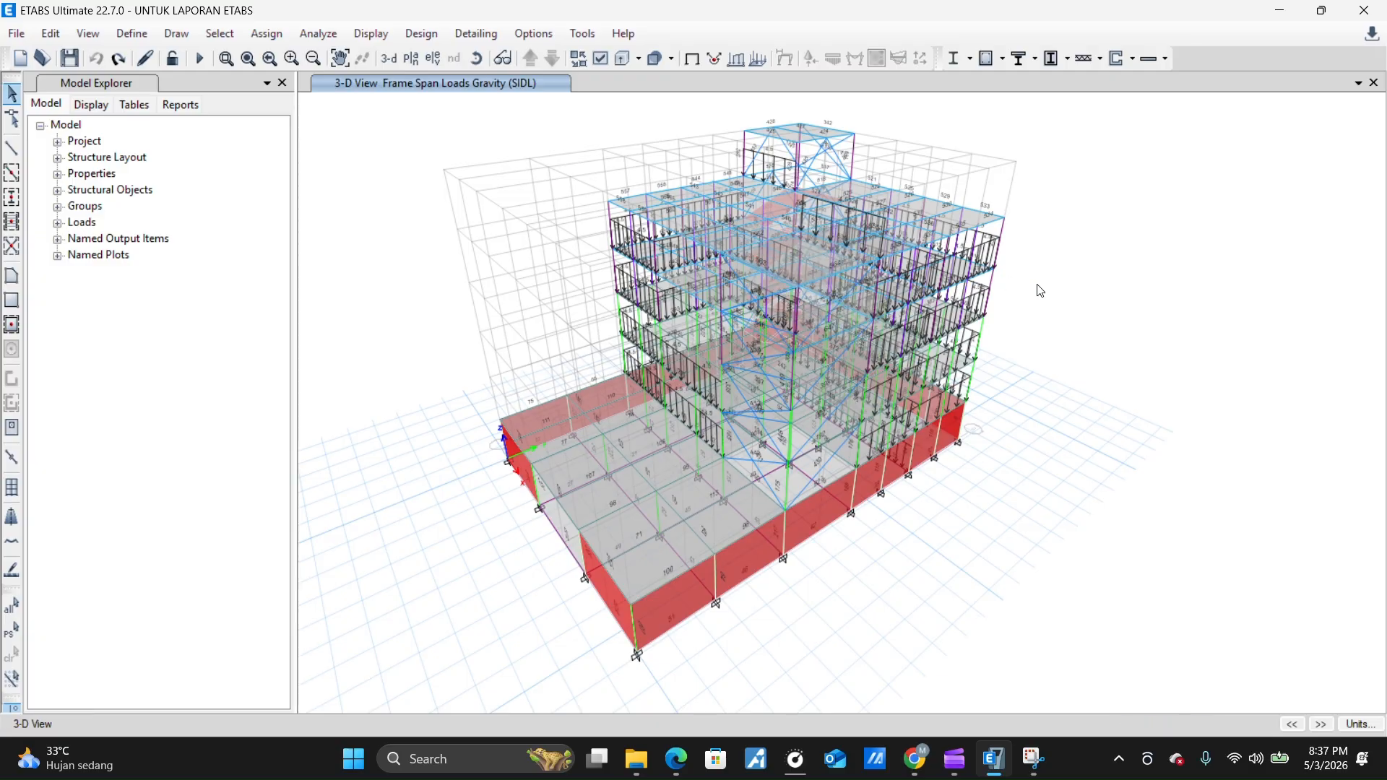
pyautogui.moveTo(1038, 289)
pyautogui.mouseDown(button='middle')
pyautogui.moveTo(1010, 261)
pyautogui.moveTo(1014, 282)
pyautogui.mouseUp(button='middle')
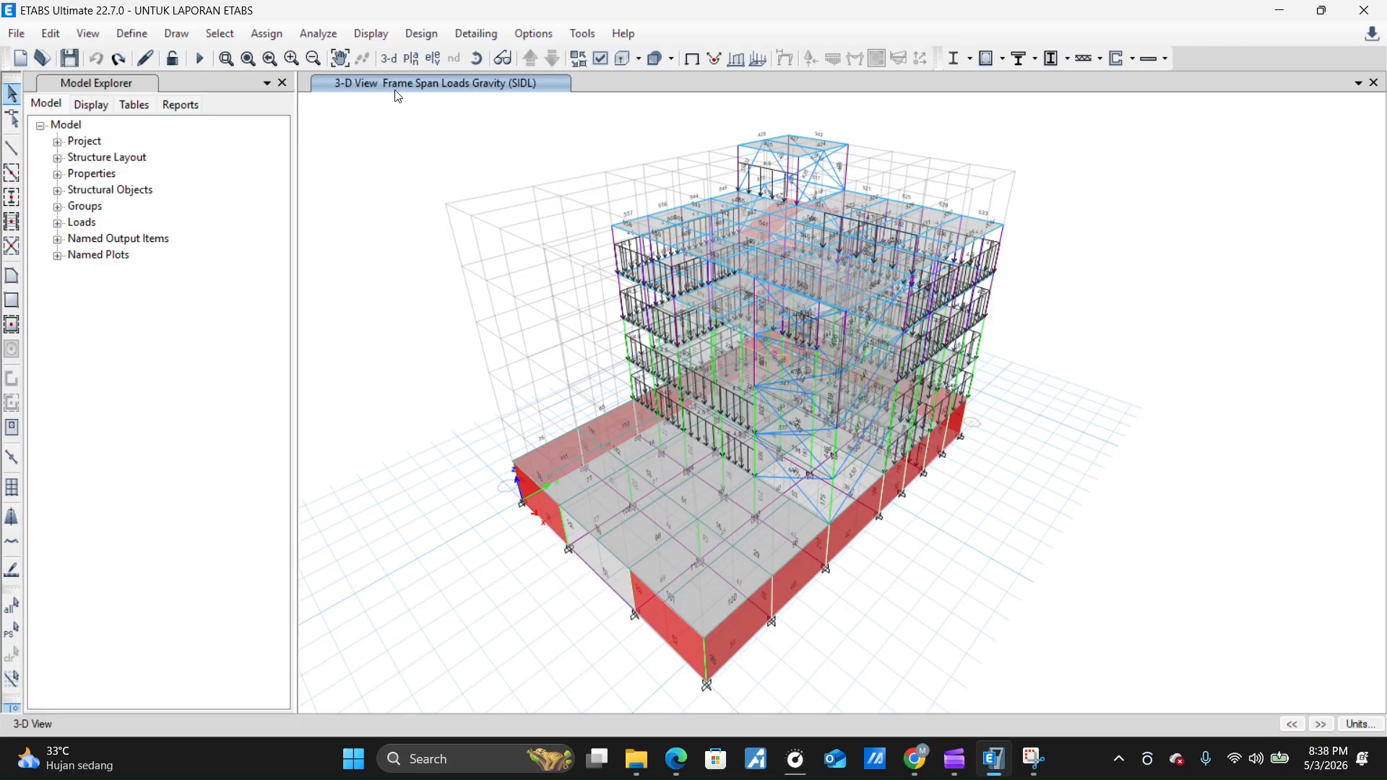
# Review the load pattern multipliers and mass options of mass source MsSrc1 without changing them
pyautogui.click(372, 34)
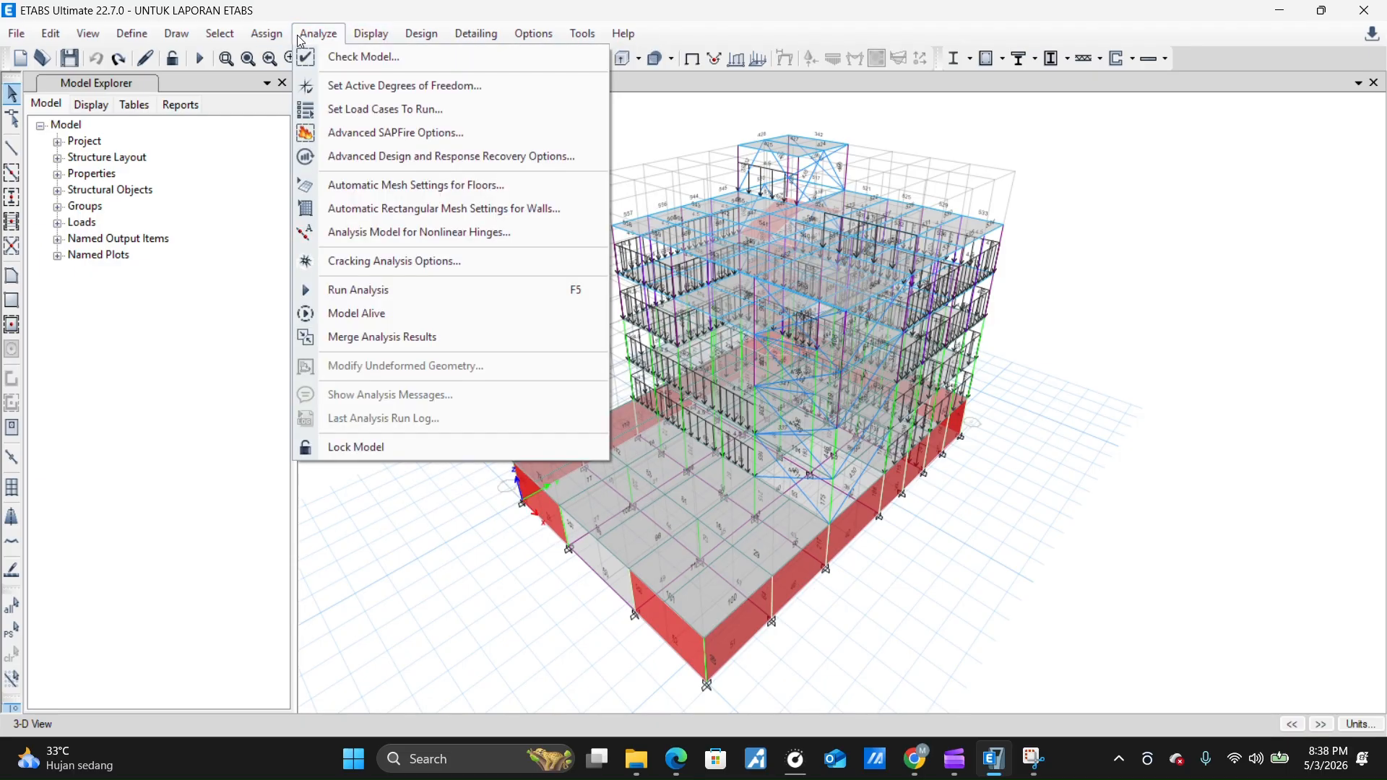
pyautogui.moveTo(276, 41)
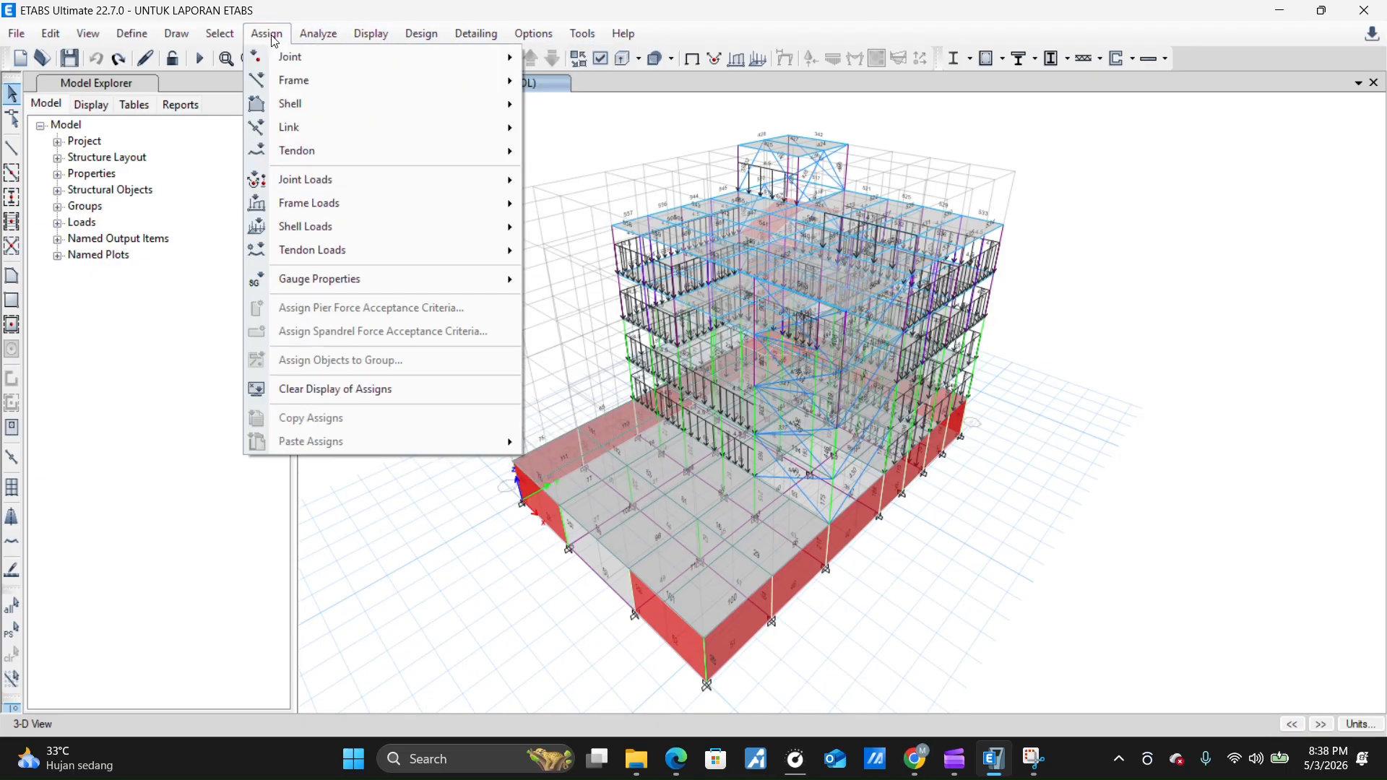
pyautogui.click(177, 34)
pyautogui.moveTo(129, 41)
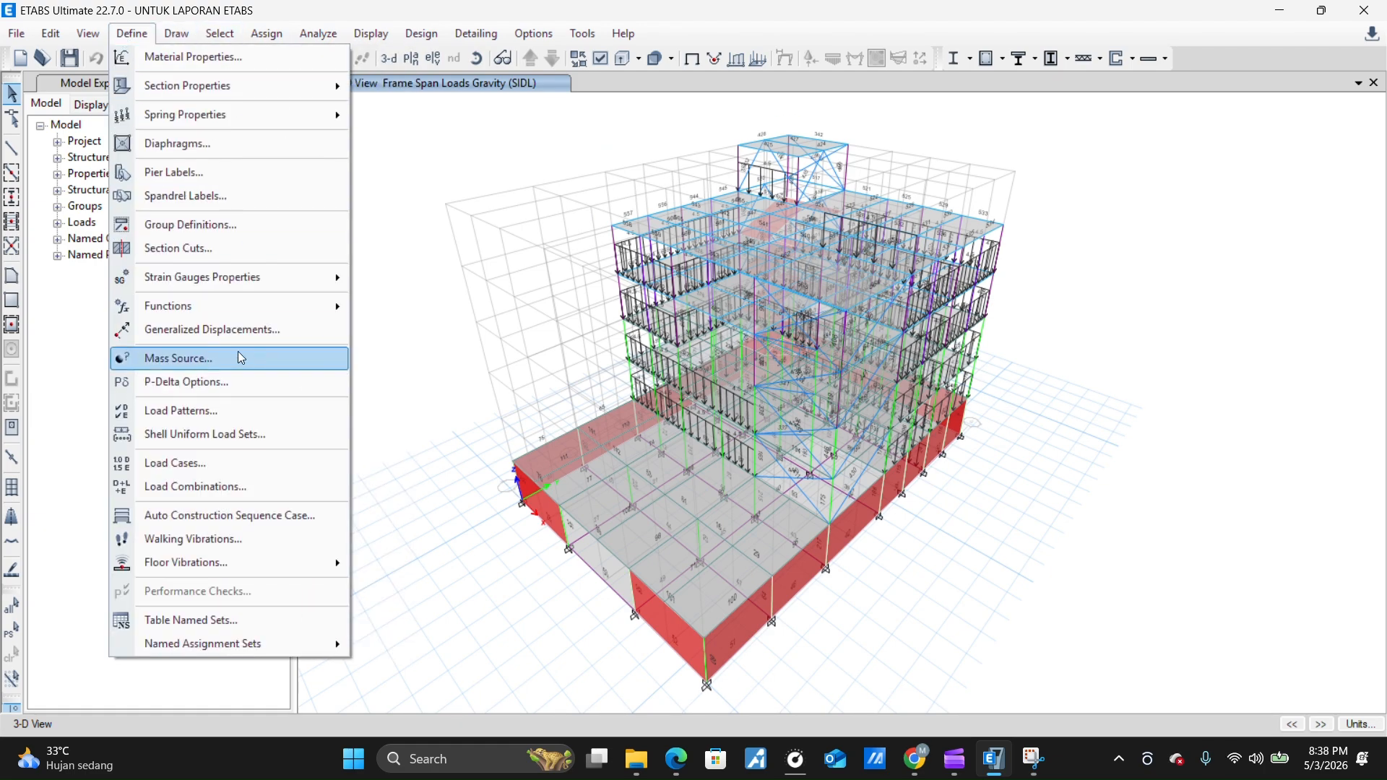
pyautogui.click(223, 363)
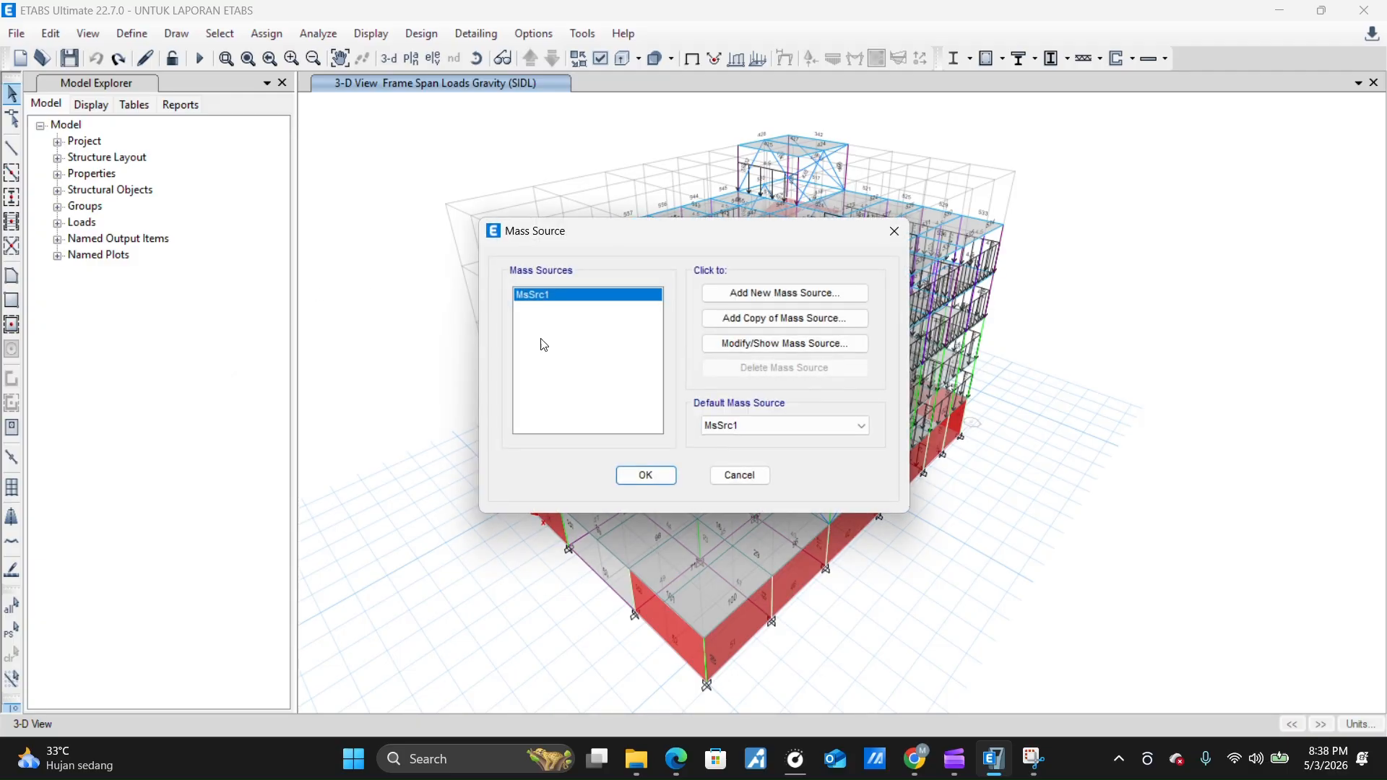
pyautogui.click(786, 344)
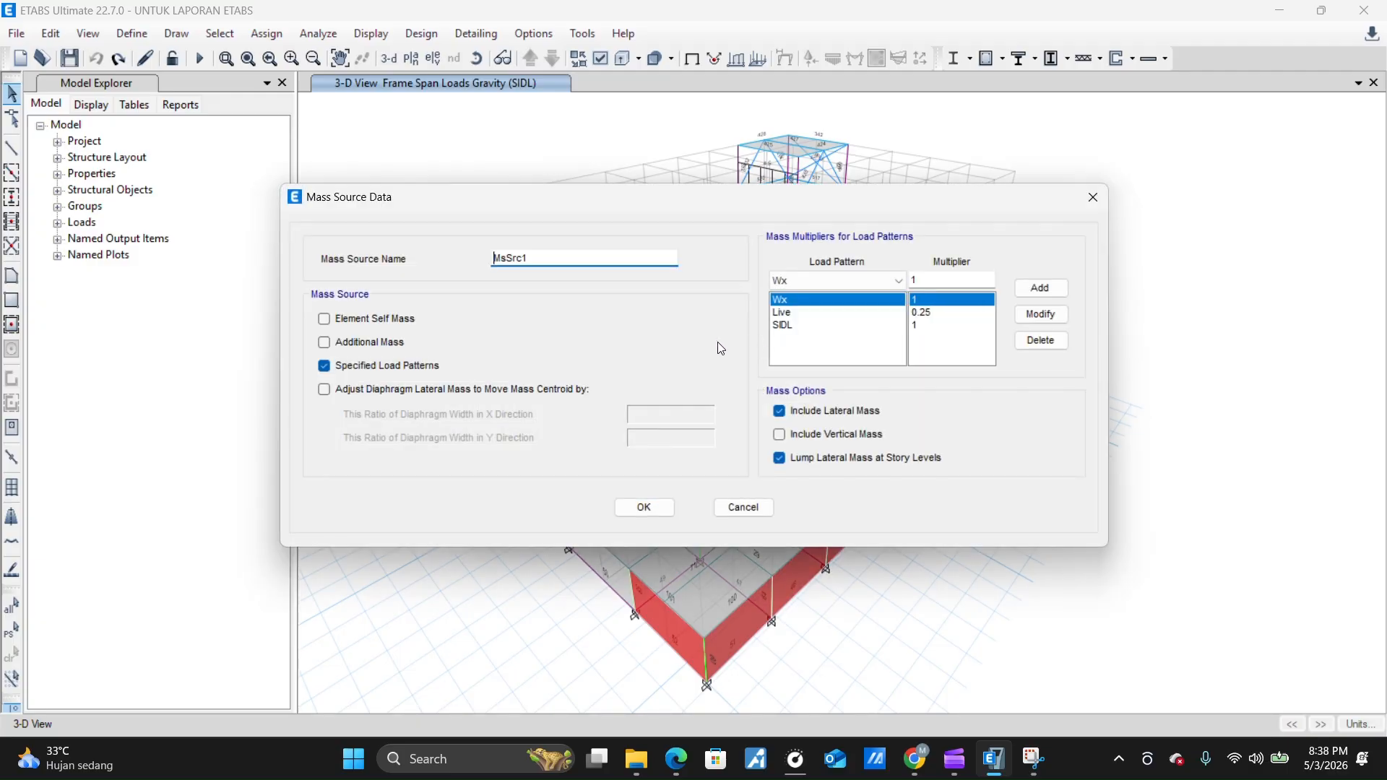
pyautogui.click(1093, 197)
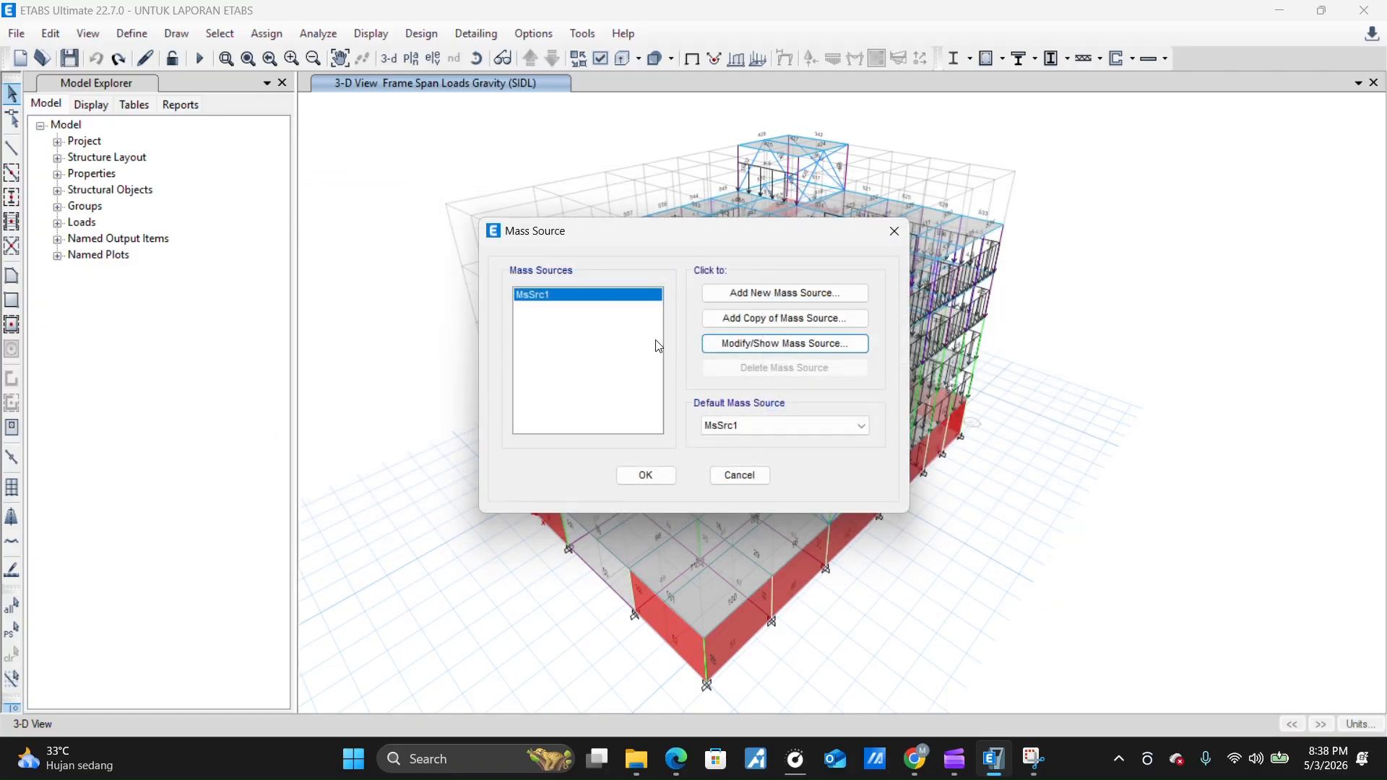
pyautogui.click(640, 474)
# Review the list of defined diaphragms D1 to D7 without changing it
pyautogui.click(132, 33)
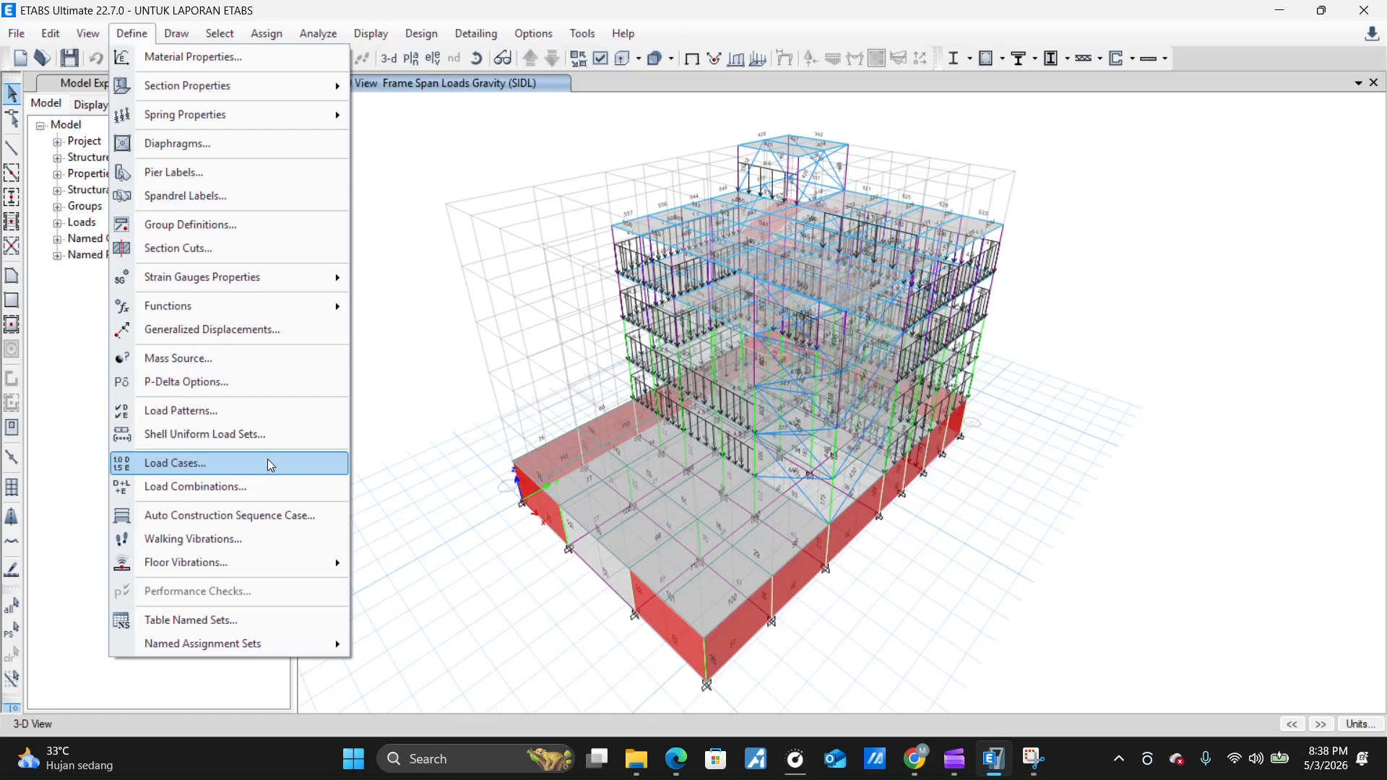
pyautogui.click(226, 143)
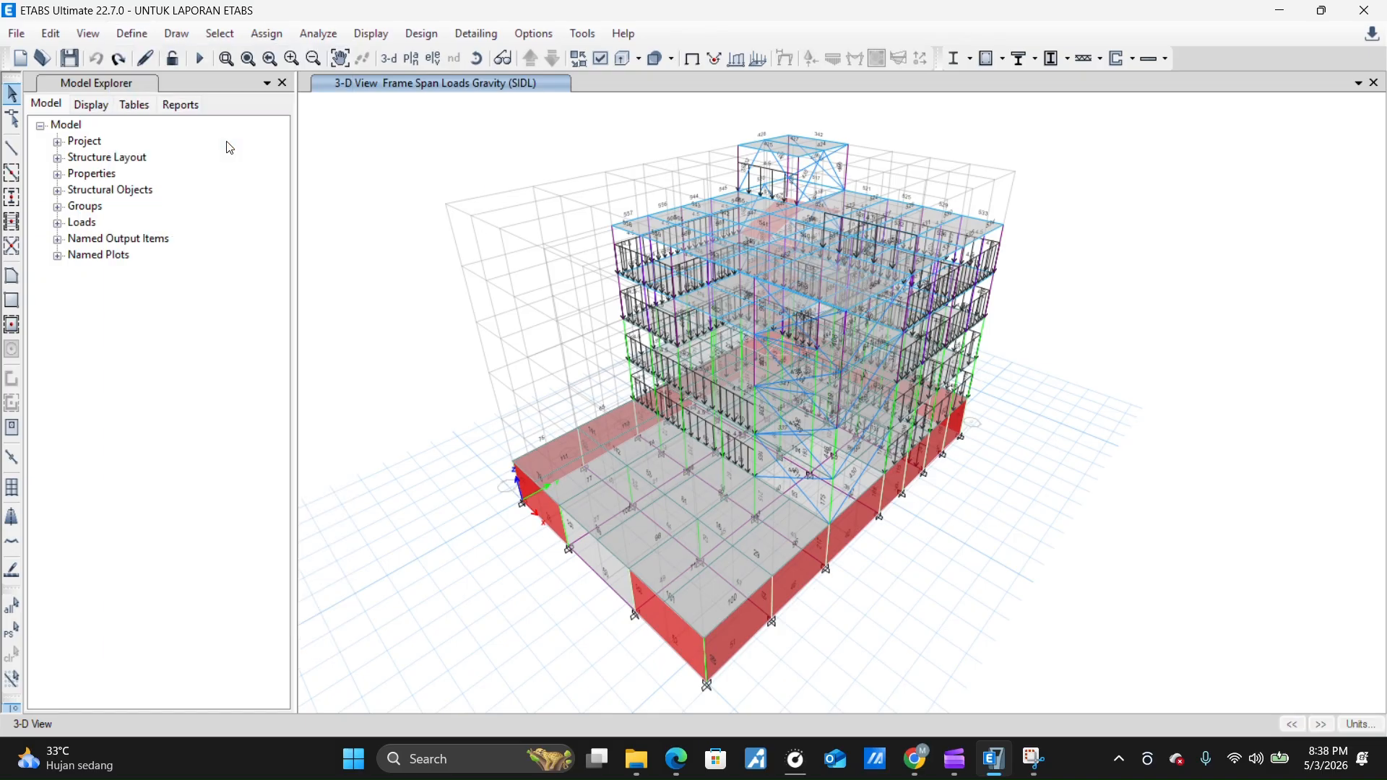
pyautogui.moveTo(576, 383); pyautogui.dragTo(578, 318)
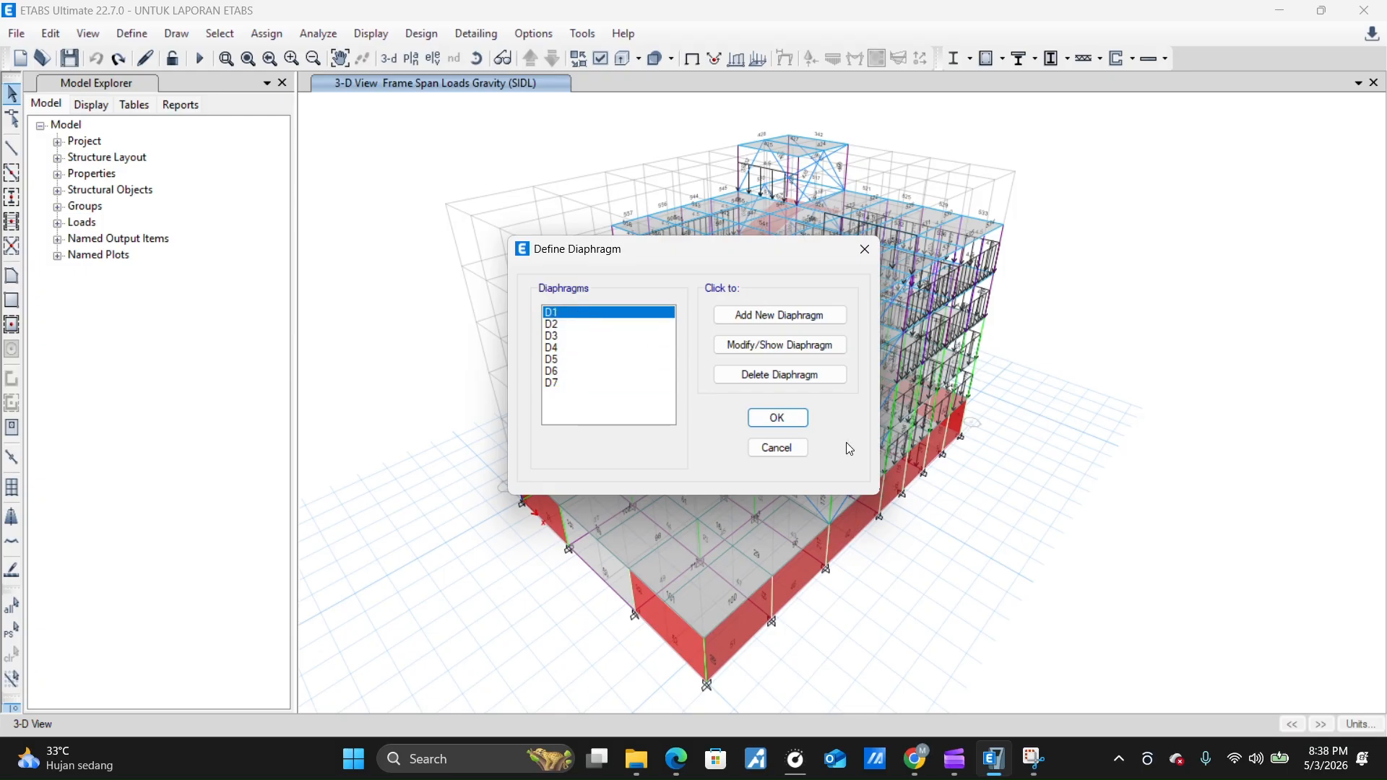
pyautogui.click(778, 417)
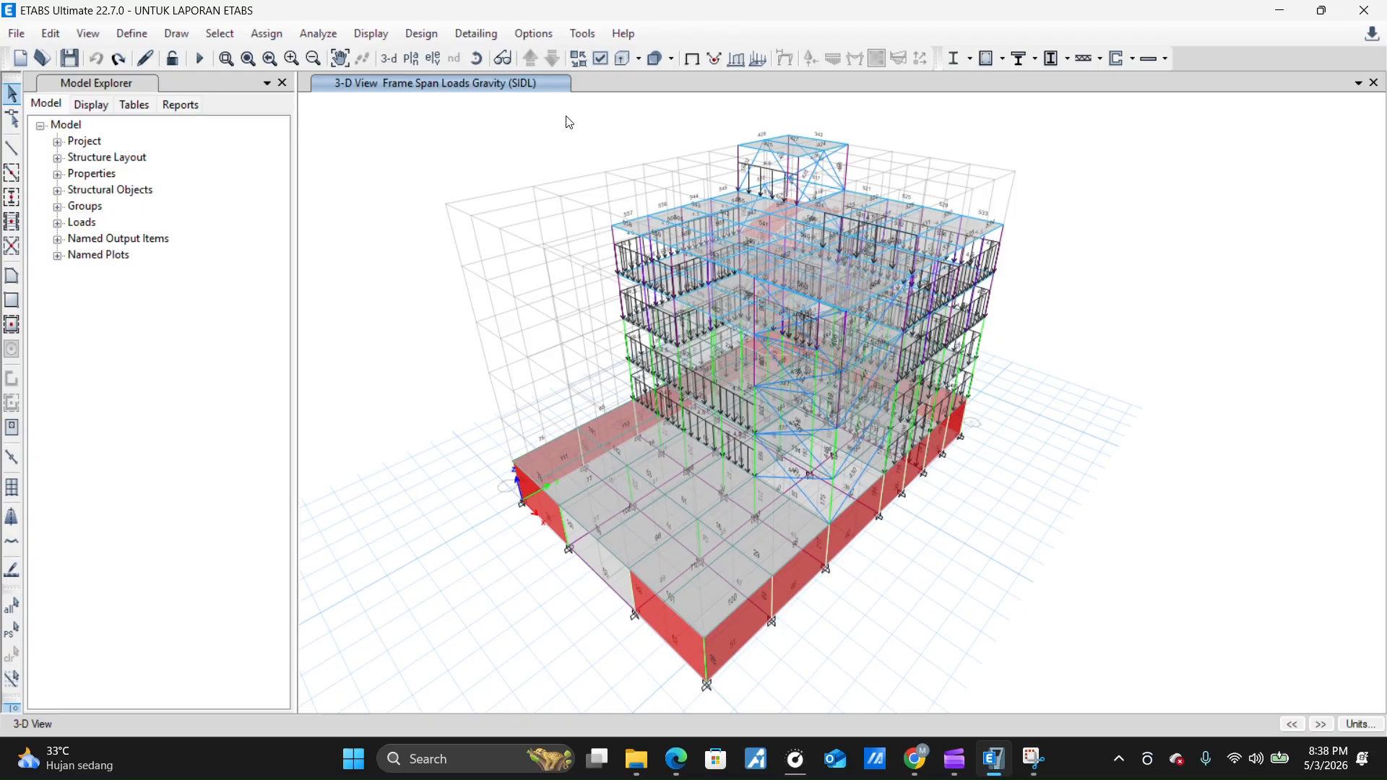
pyautogui.moveTo(687, 208); pyautogui.dragTo(665, 228, button='middle')
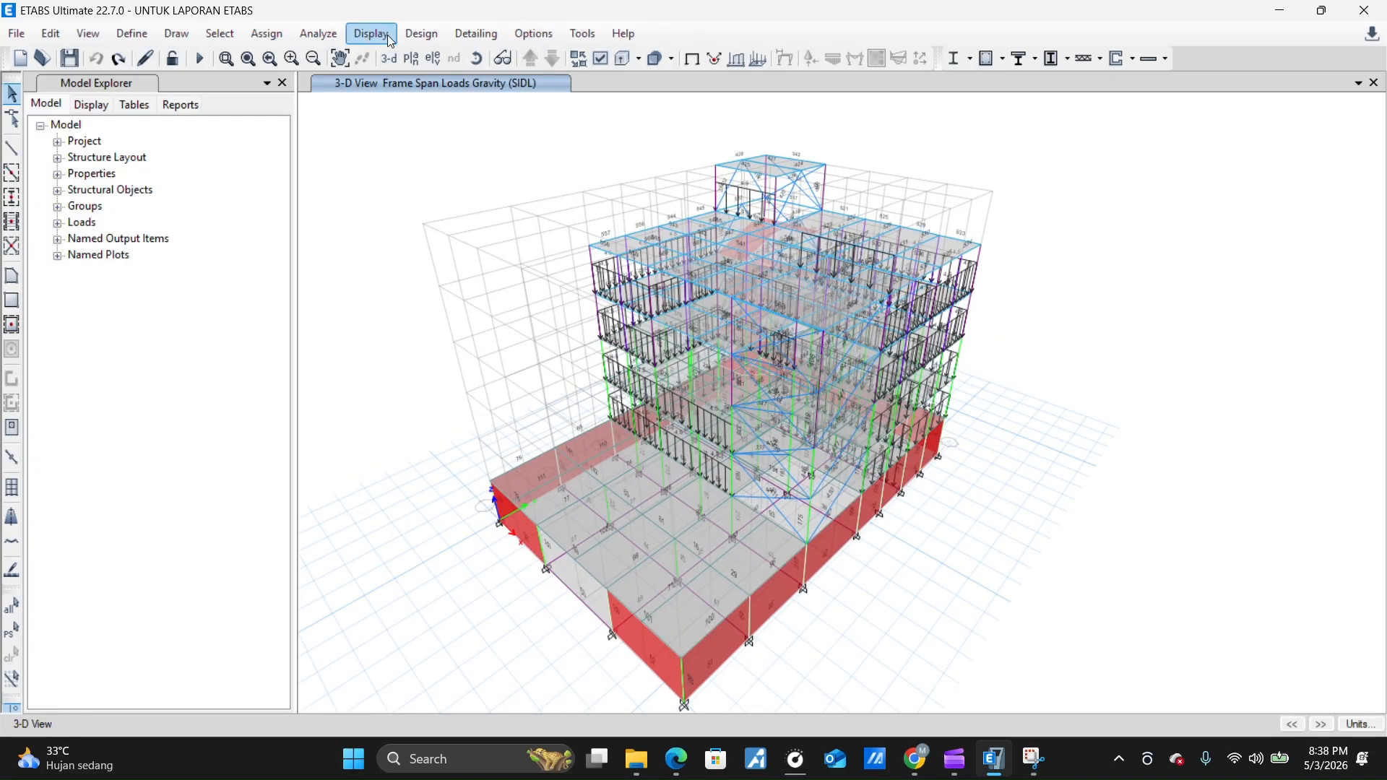
pyautogui.click(420, 42)
pyautogui.moveTo(372, 38)
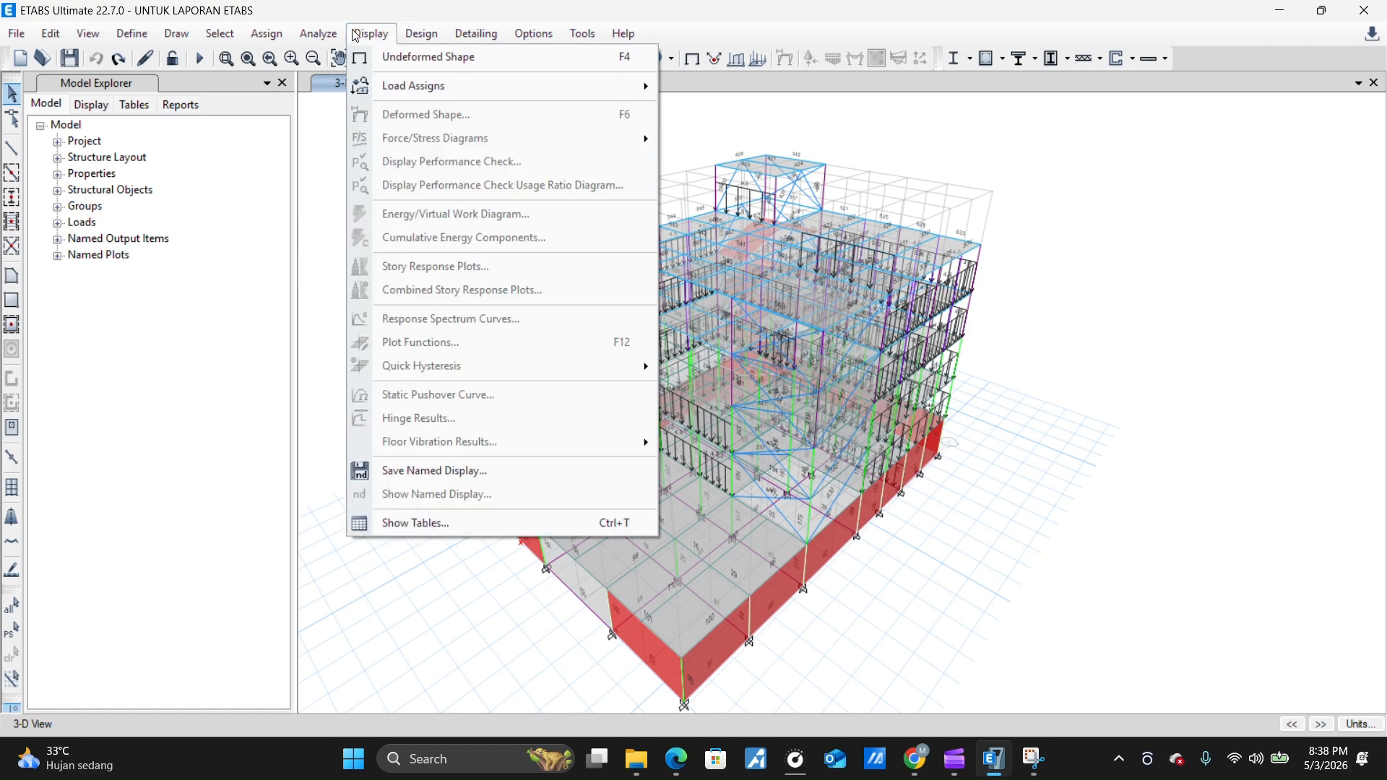
pyautogui.moveTo(323, 37)
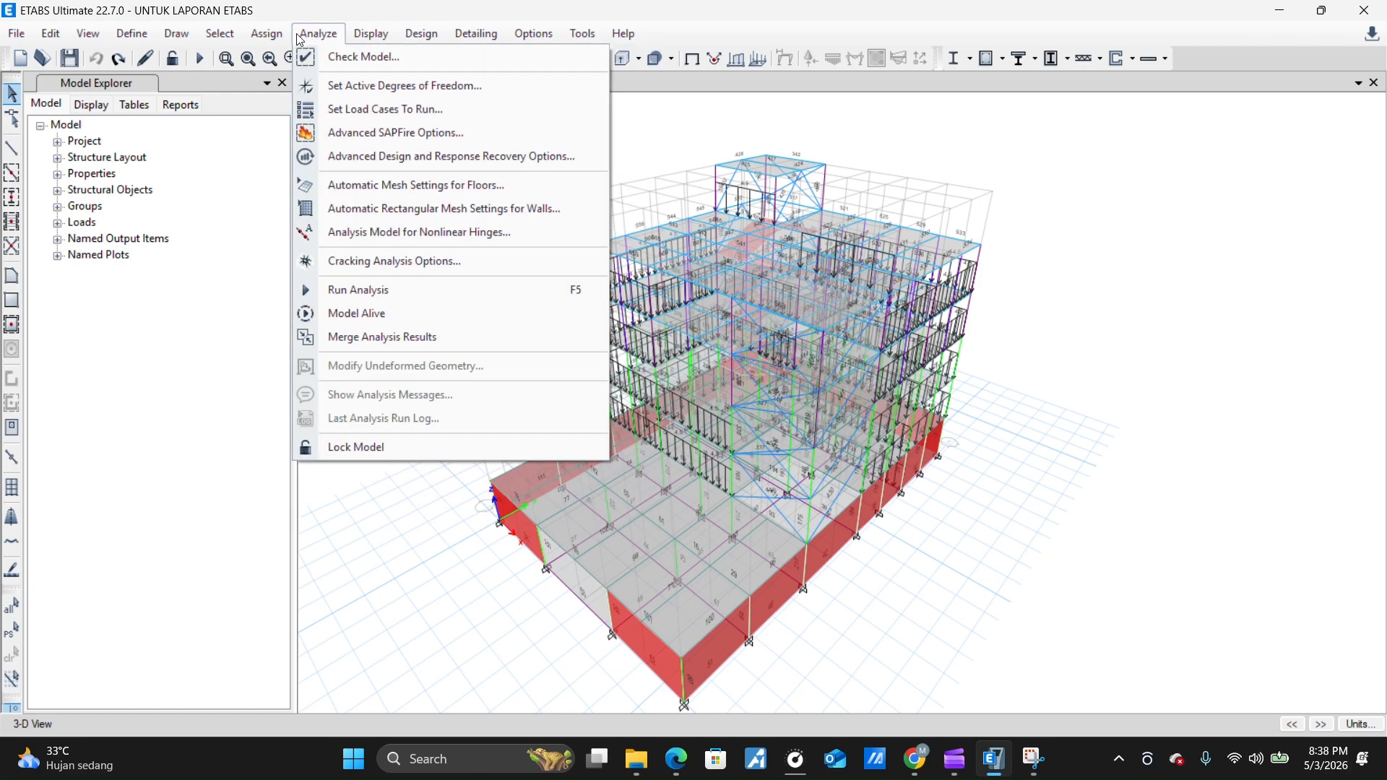
pyautogui.moveTo(265, 42)
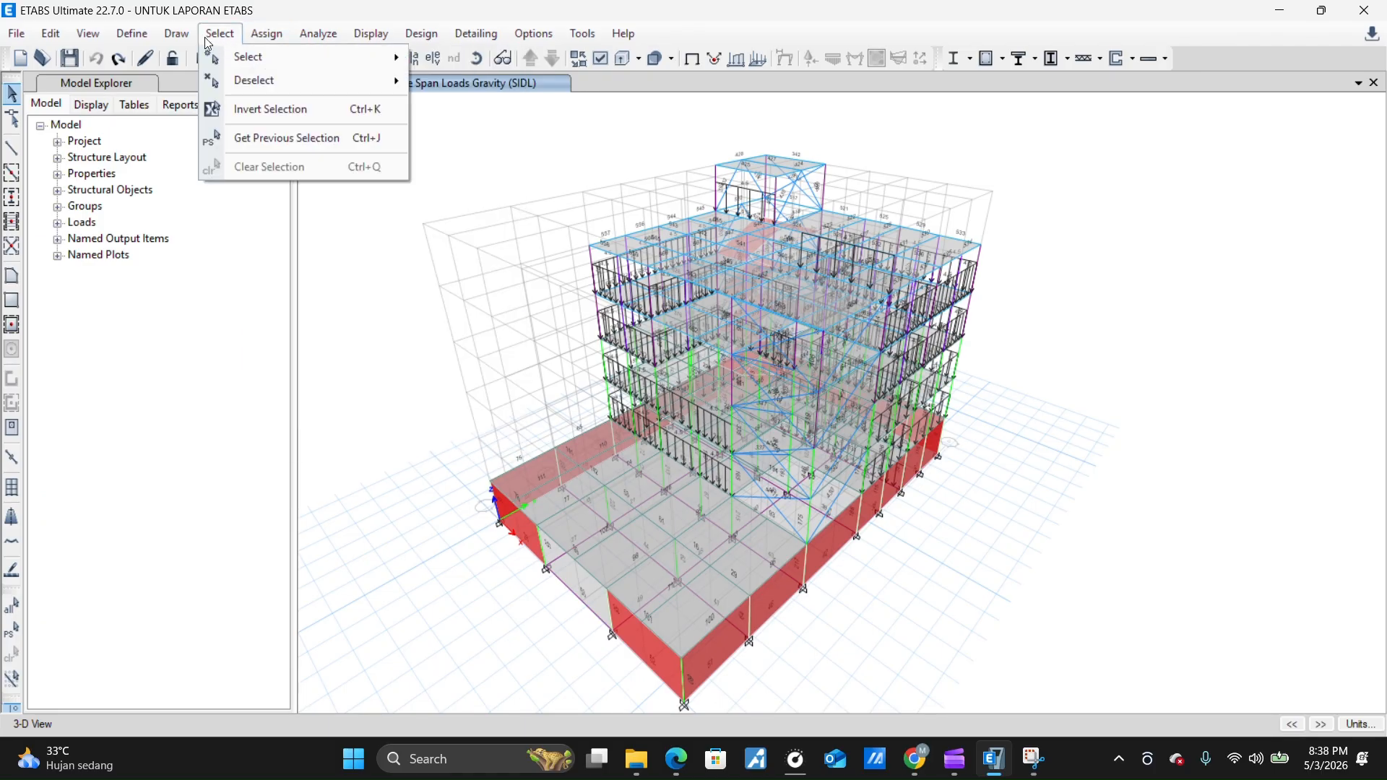
pyautogui.moveTo(123, 46)
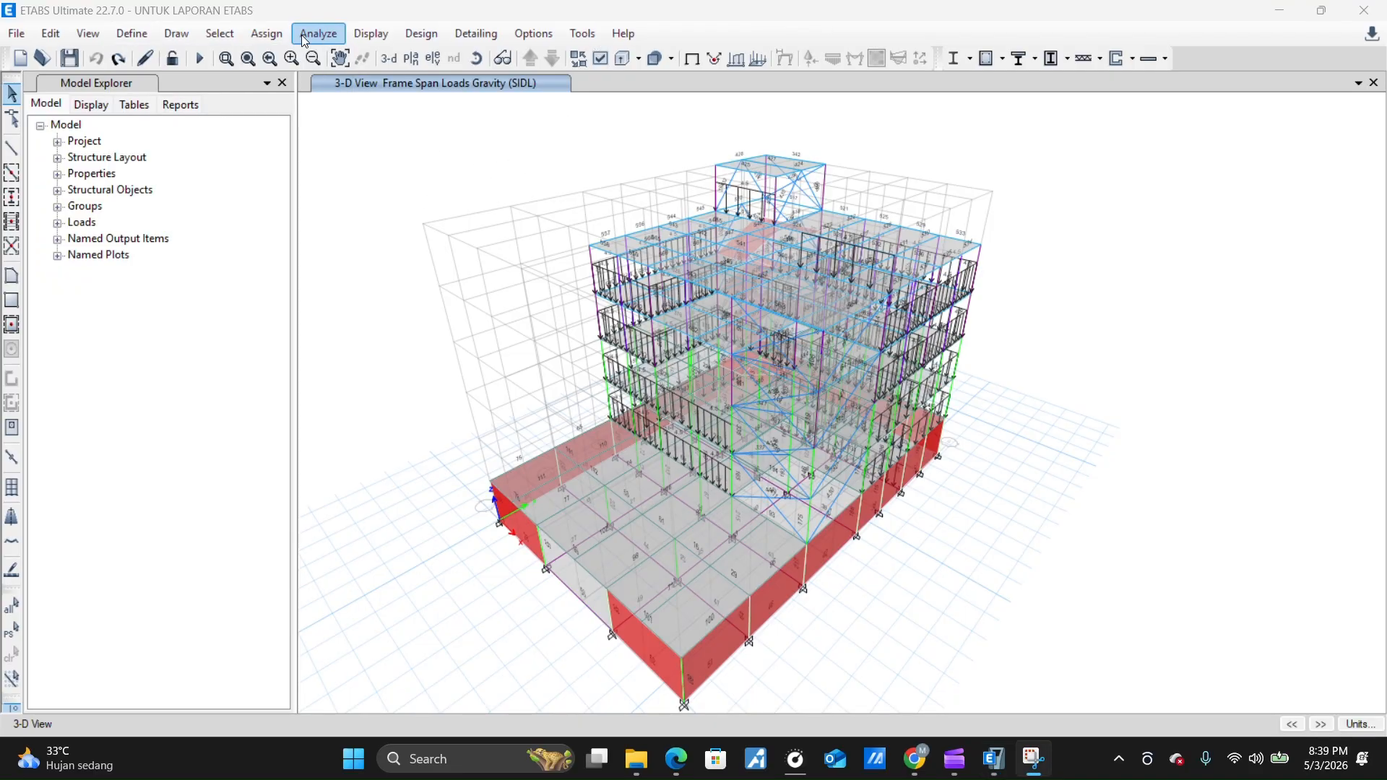
# Apply diaphragm D1 through the shell diaphragm assignment with no slabs selected, to display the floor diaphragms in 3-D
pyautogui.click(269, 28)
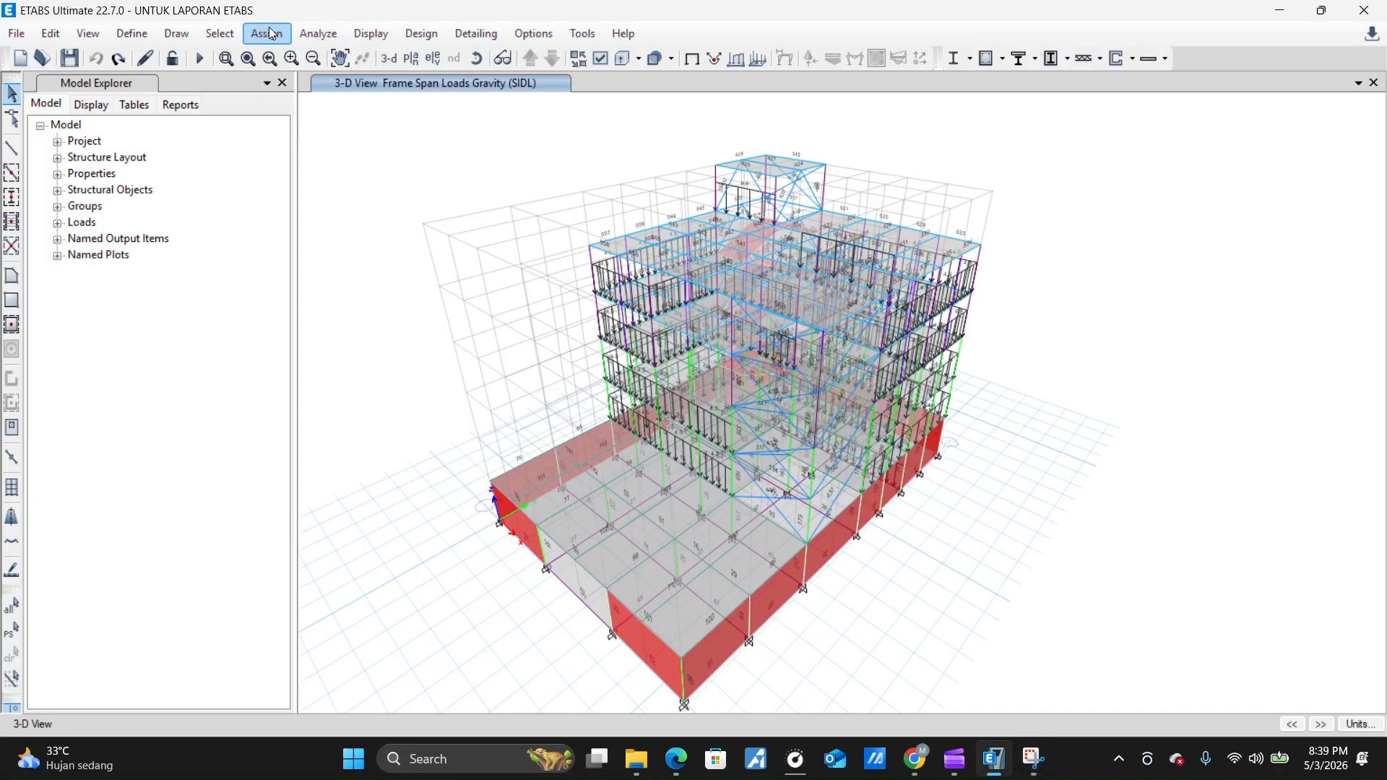
pyautogui.click(267, 33)
pyautogui.moveTo(358, 101)
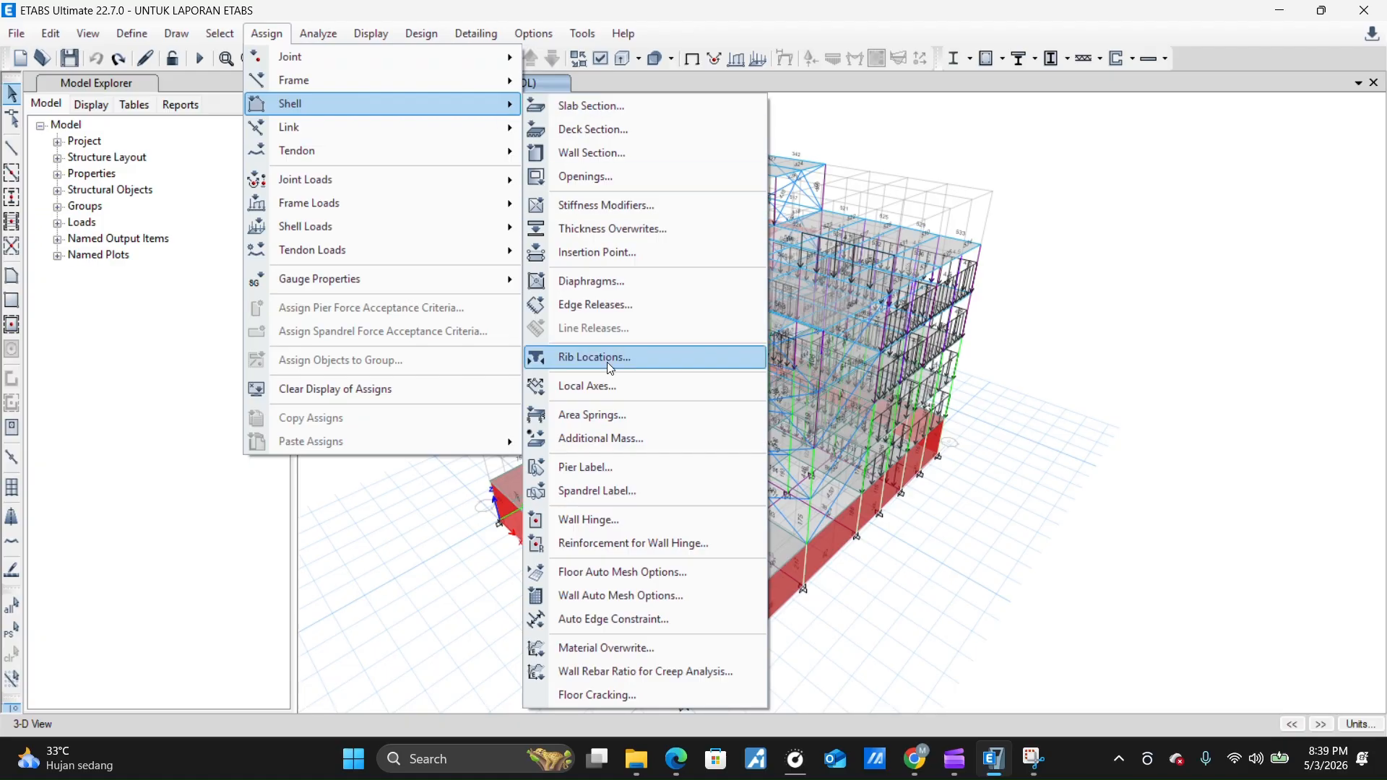
pyautogui.click(598, 285)
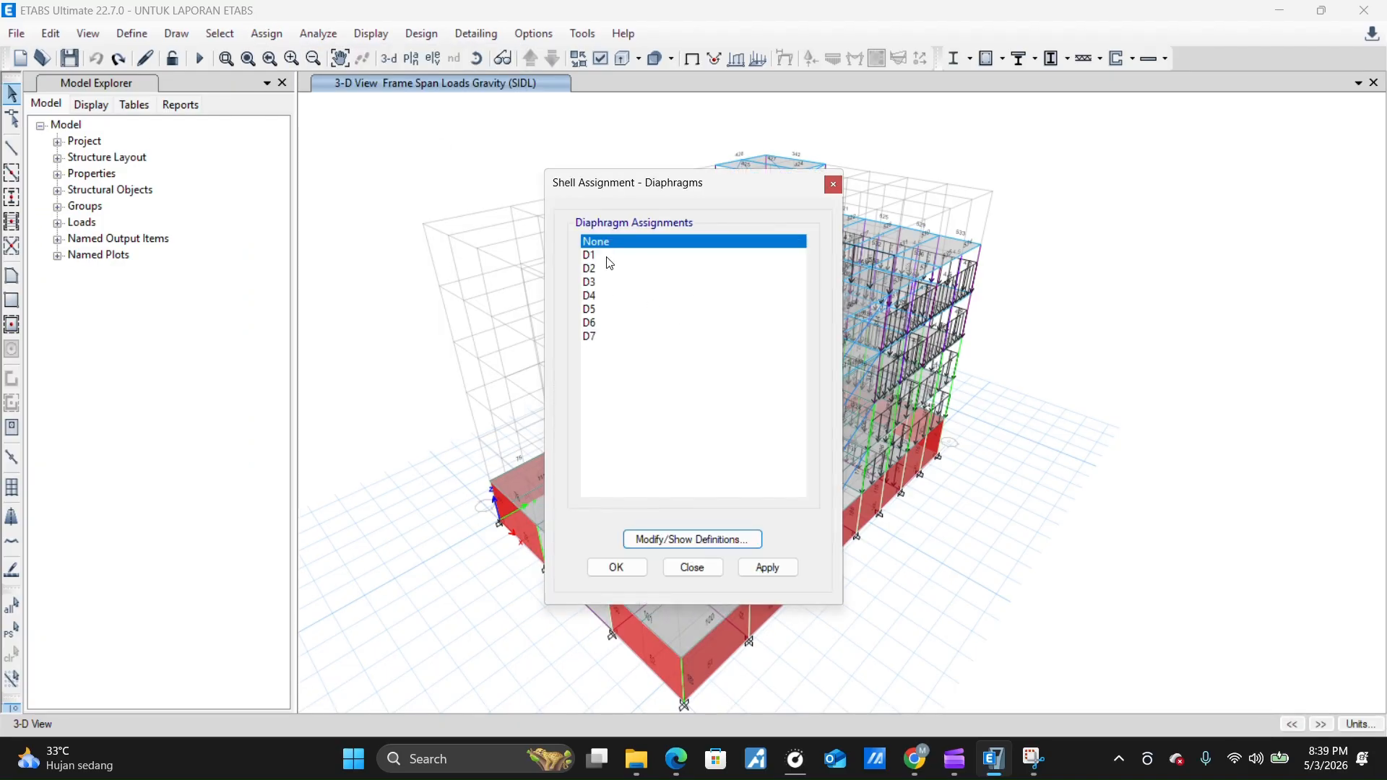
pyautogui.click(608, 257)
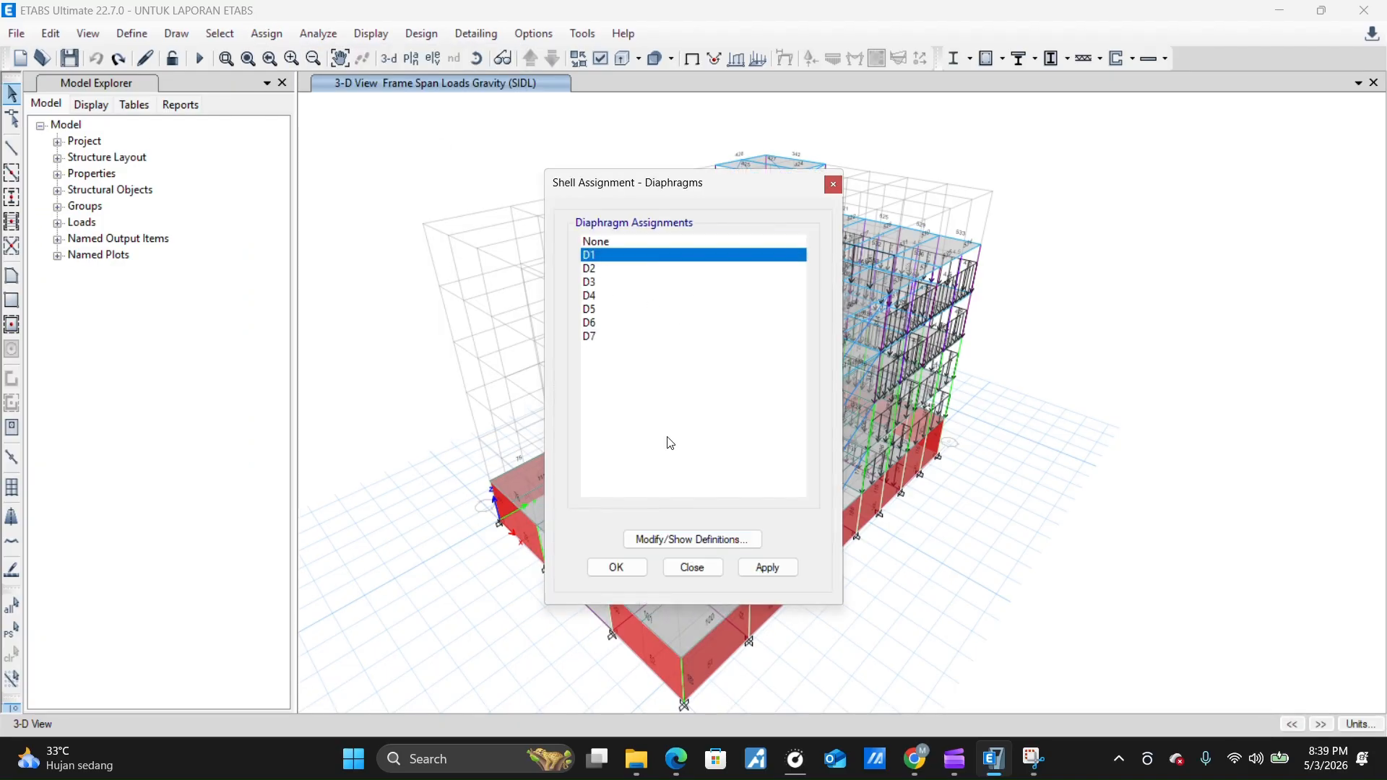
pyautogui.click(616, 568)
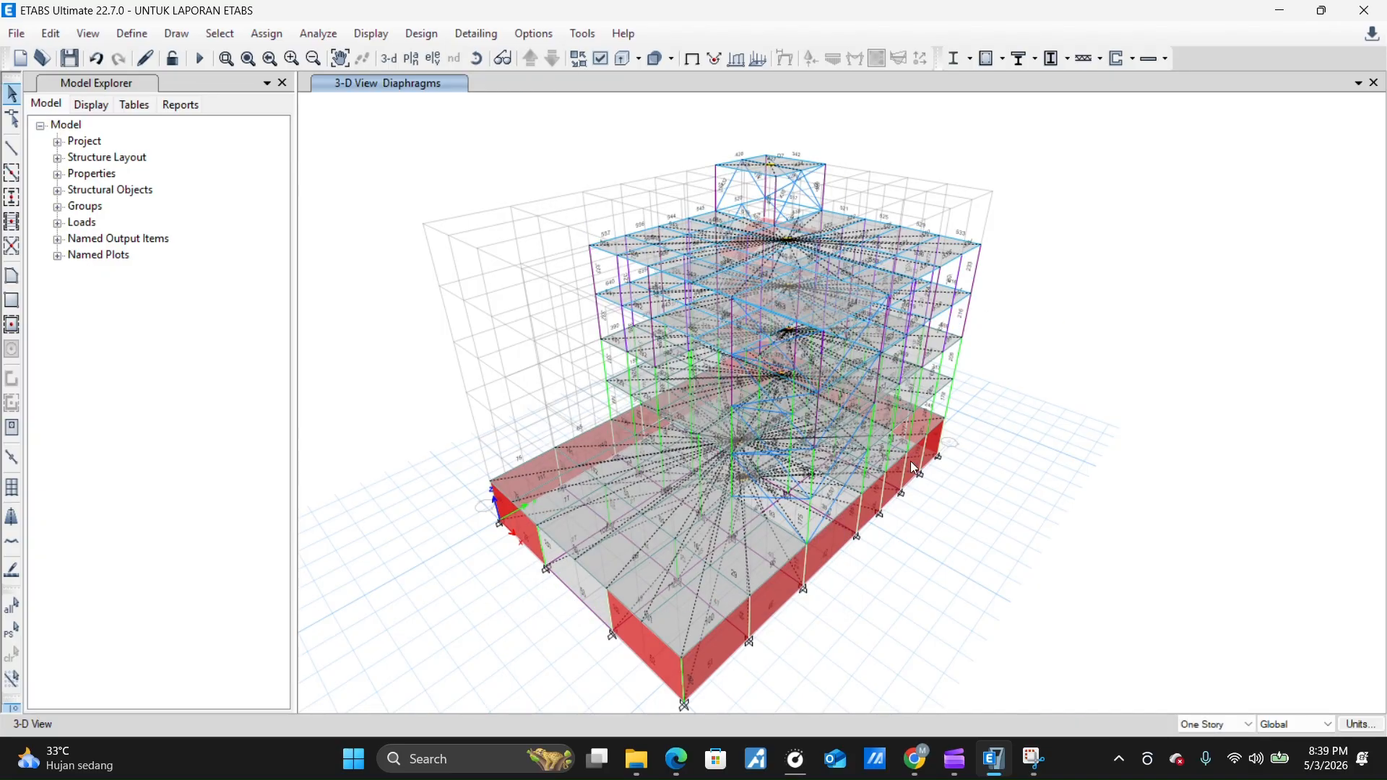
# Run the analysis of the complete building model
pyautogui.scroll(-5, 940, 470)
pyautogui.scroll(10, 1010, 486)
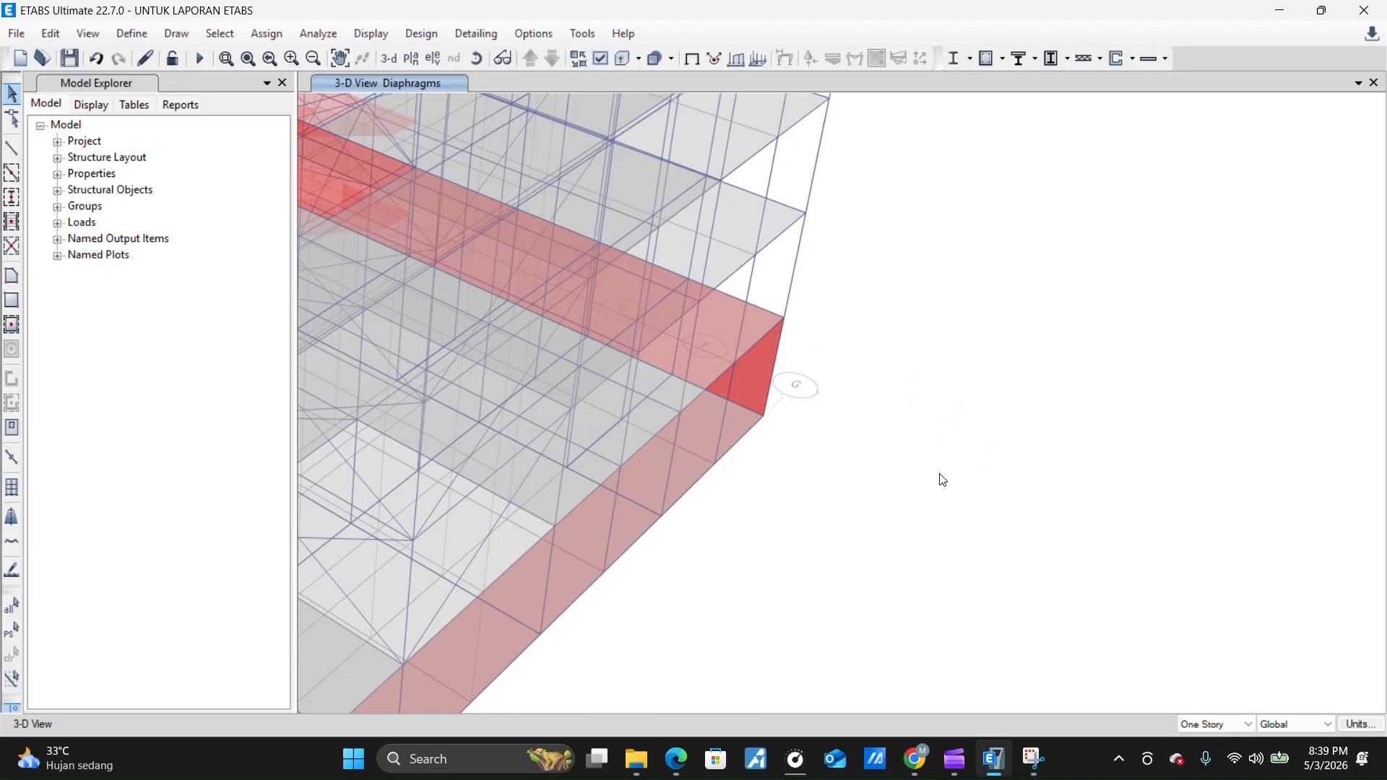
pyautogui.scroll(-5, 943, 481)
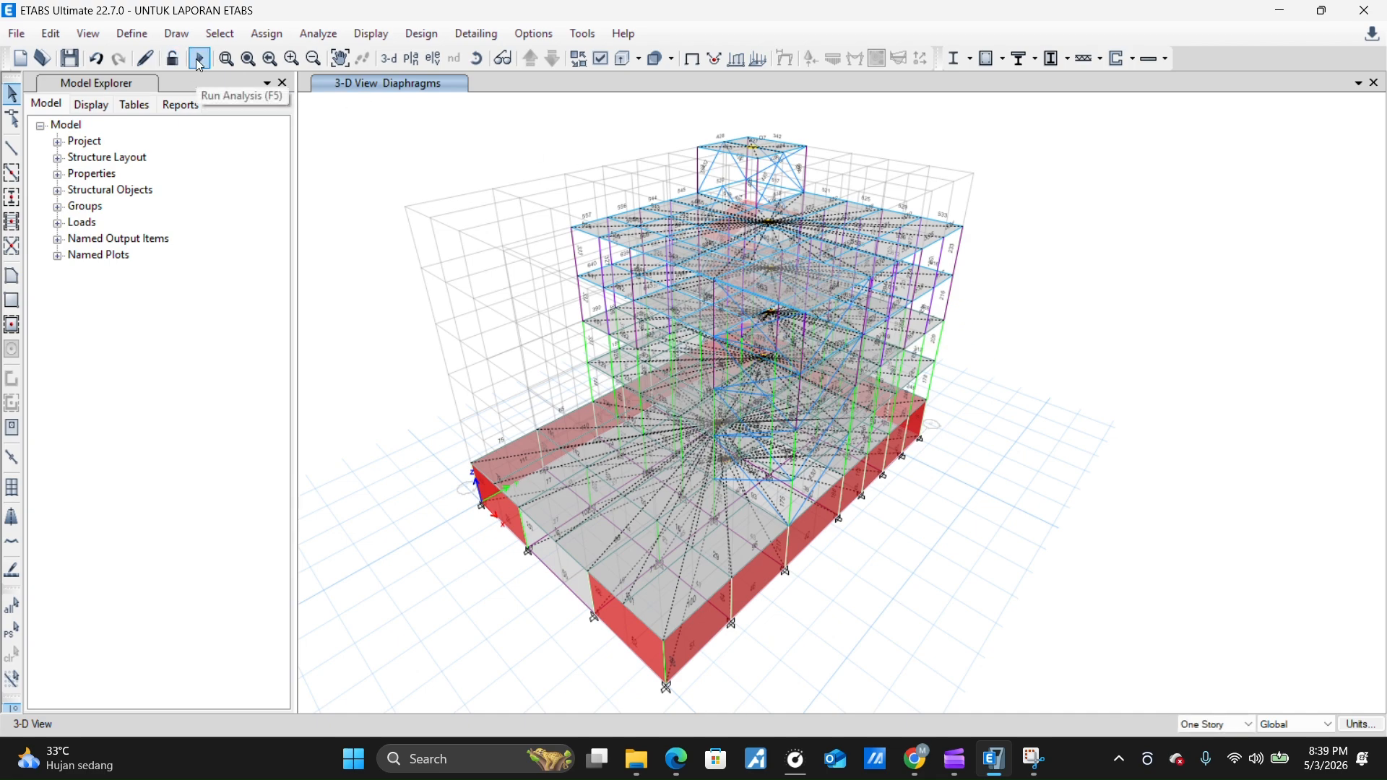
pyautogui.click(199, 60)
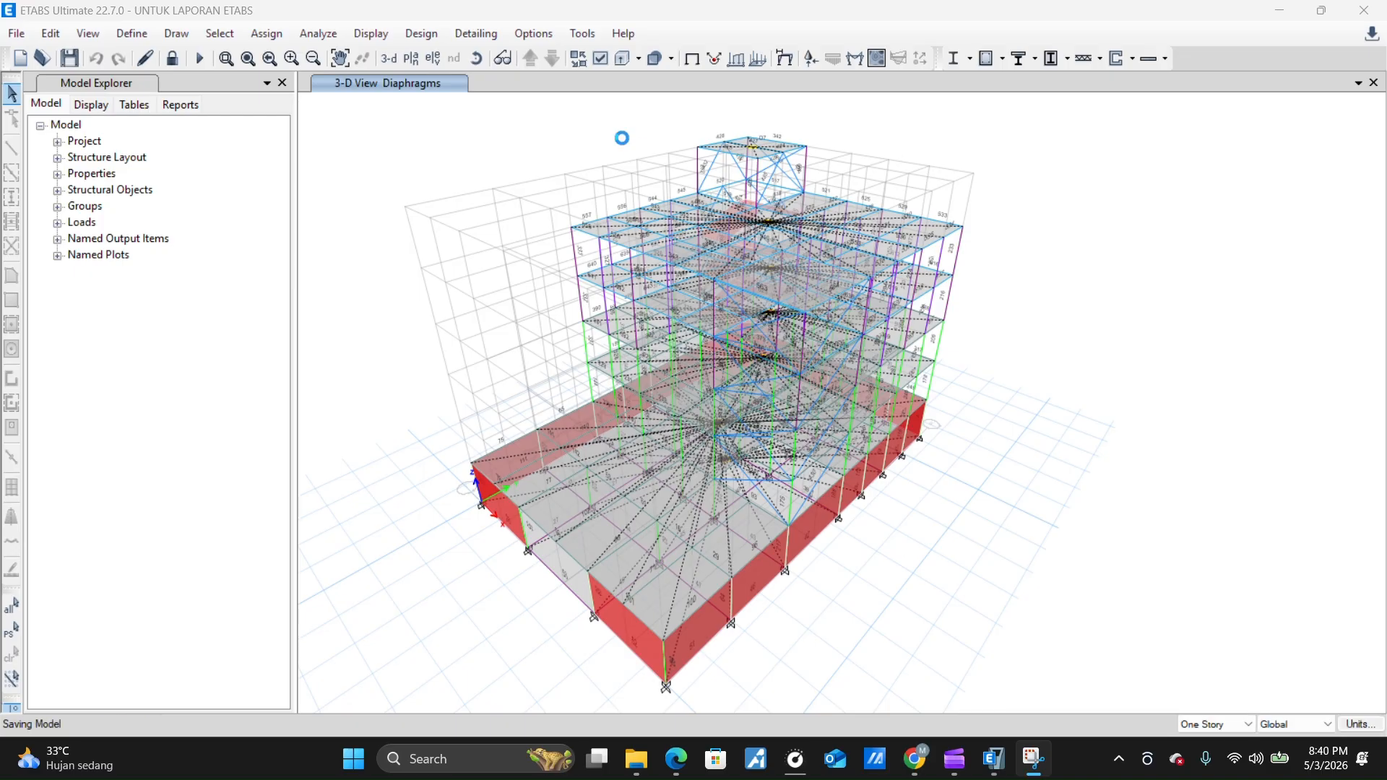
pyautogui.moveTo(667, 257)
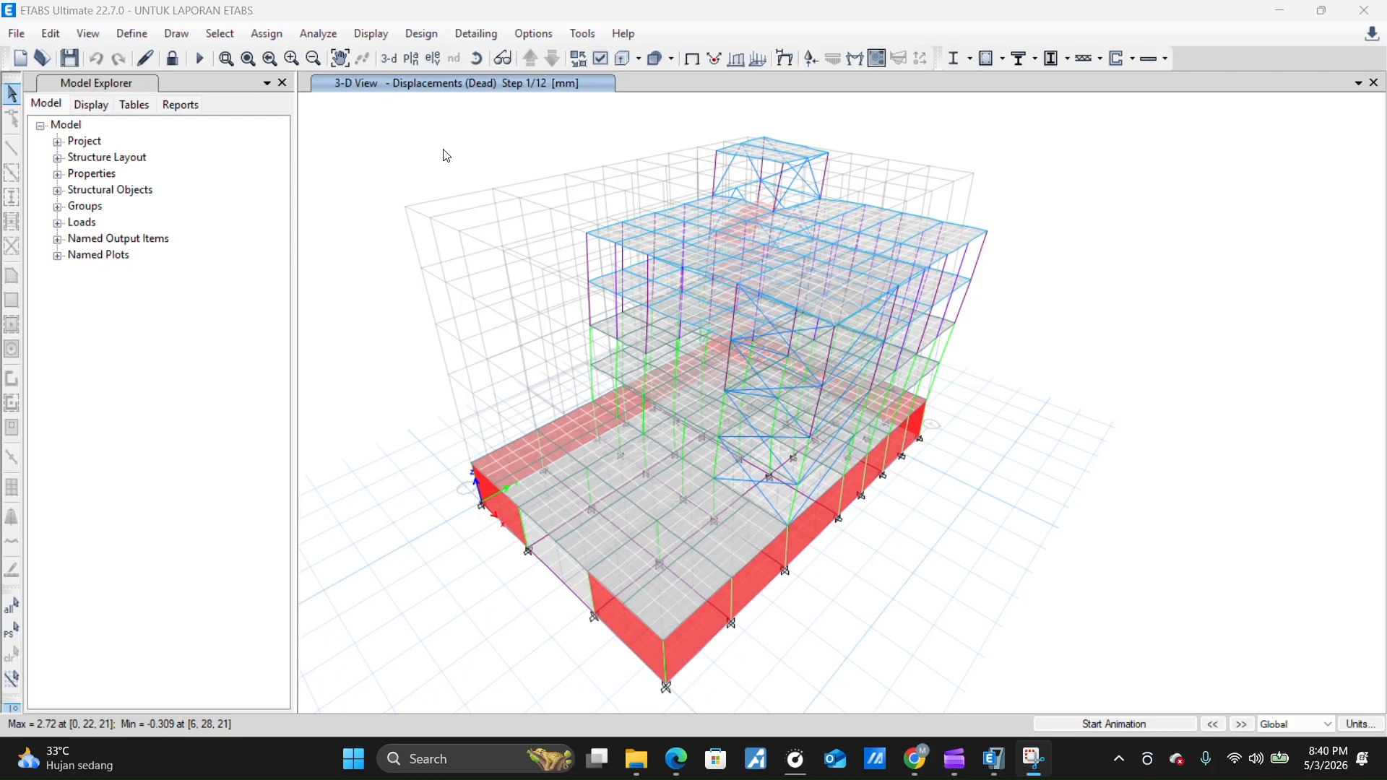
# Choose the Element Forces - Columns table under the frame output of the analysis results for display
pyautogui.click(371, 34)
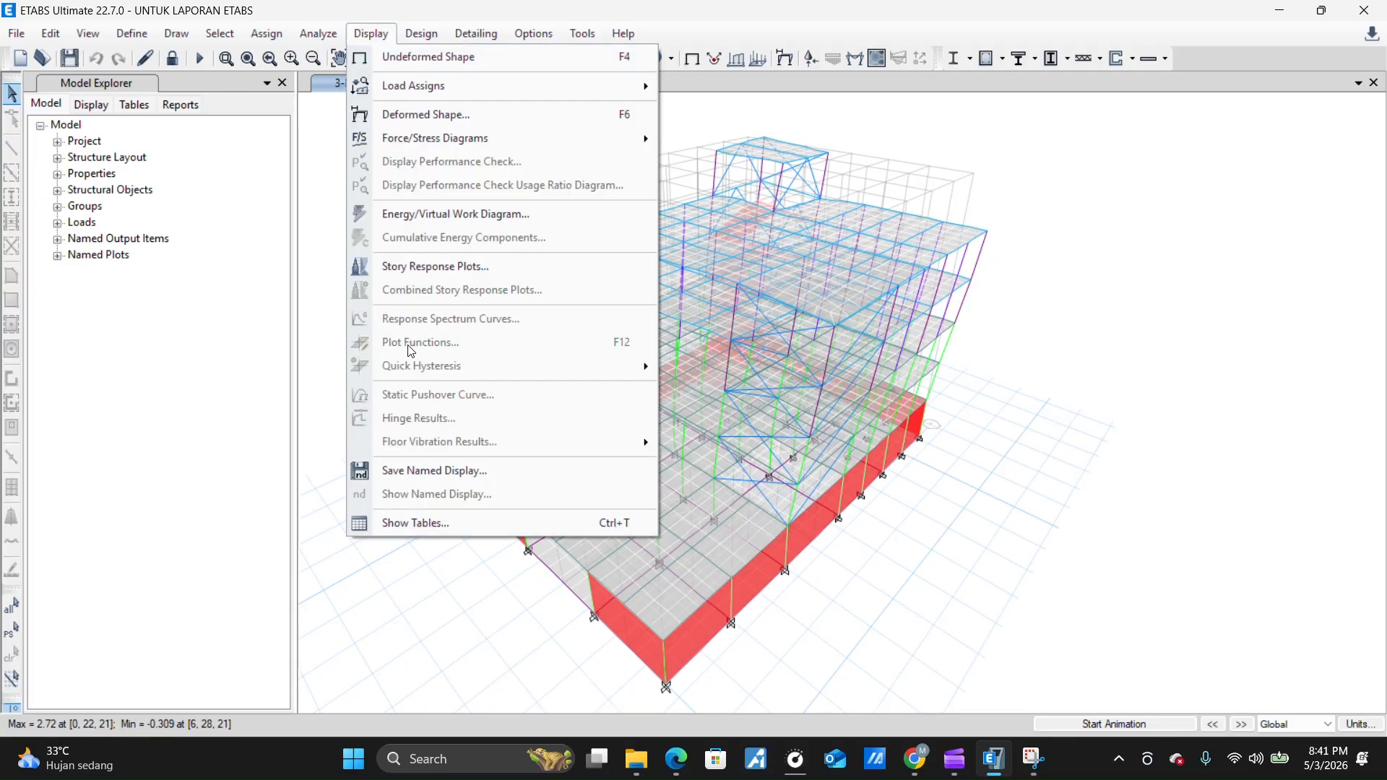
pyautogui.click(423, 527)
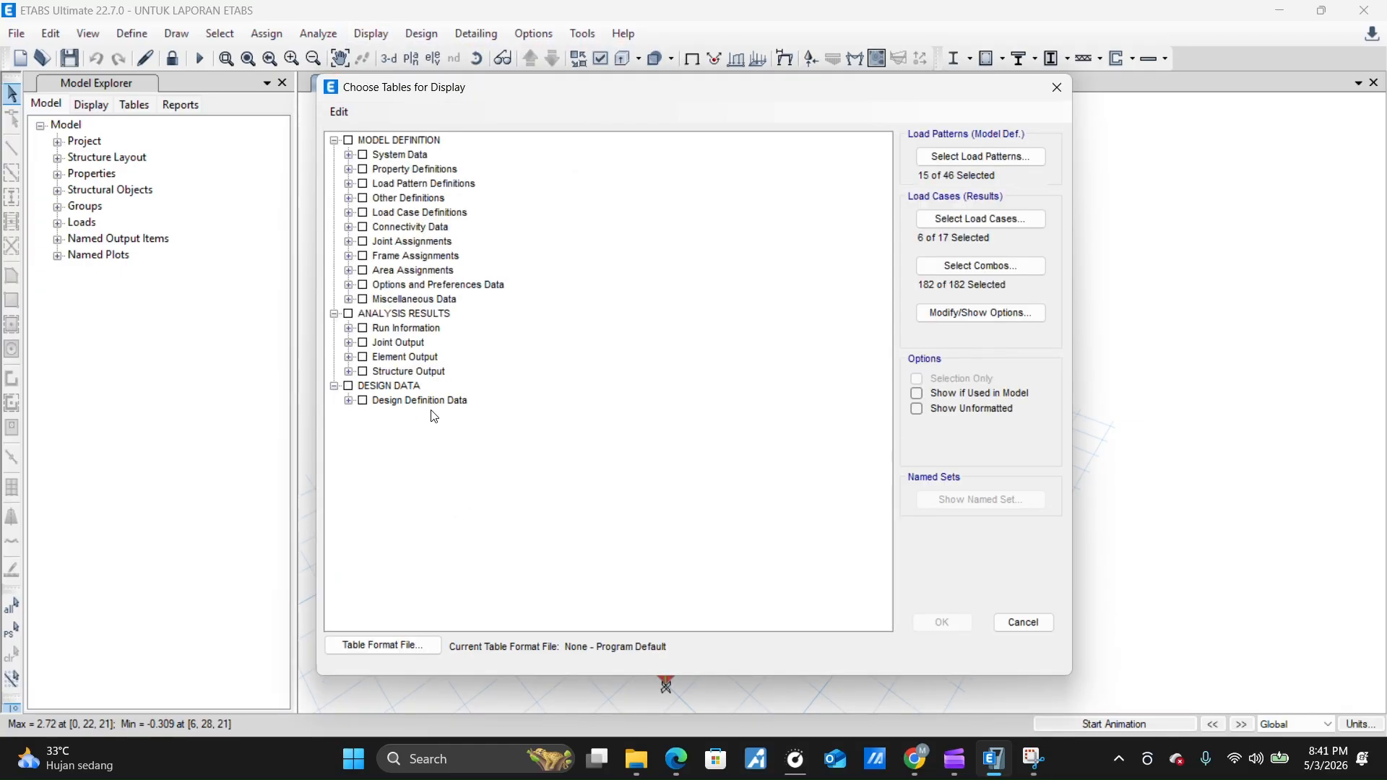
pyautogui.click(348, 371)
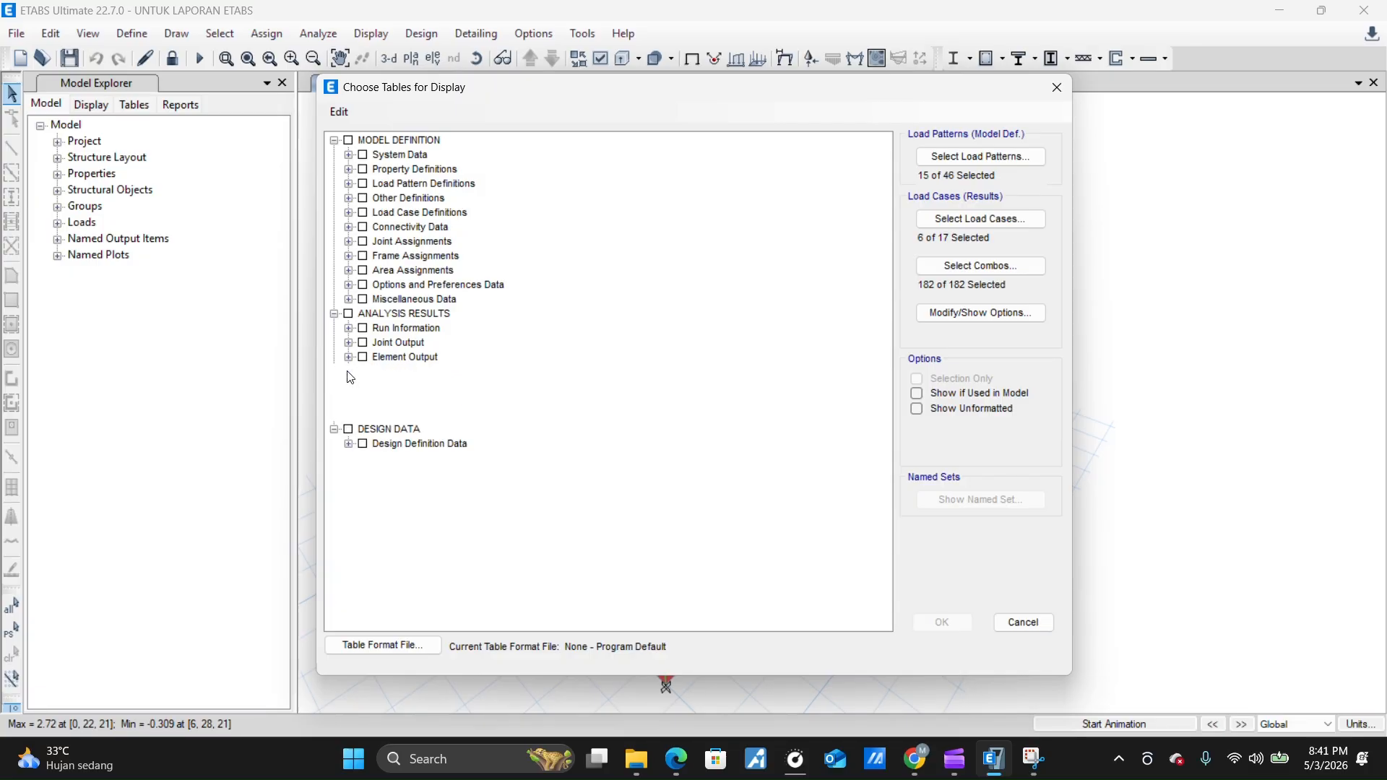
pyautogui.click(364, 386)
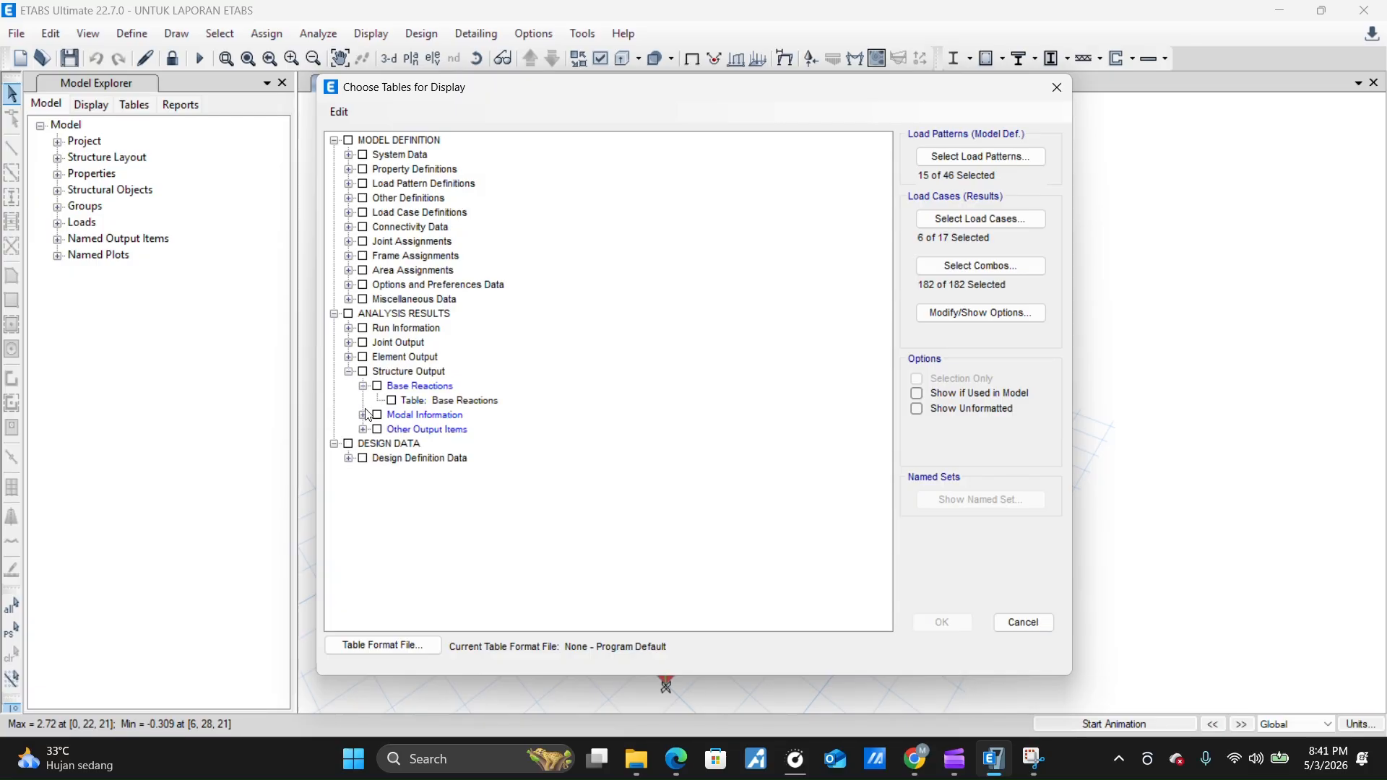
pyautogui.click(364, 415)
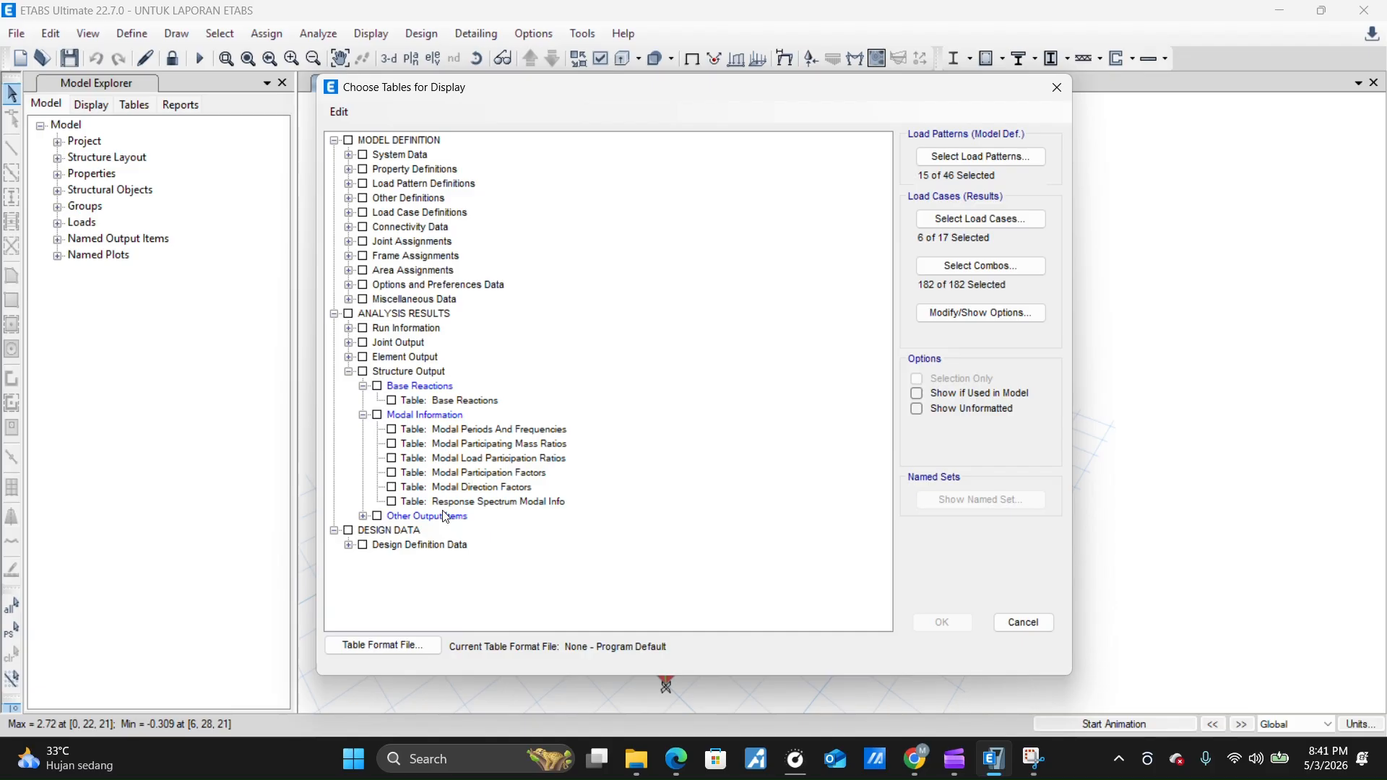
pyautogui.click(349, 357)
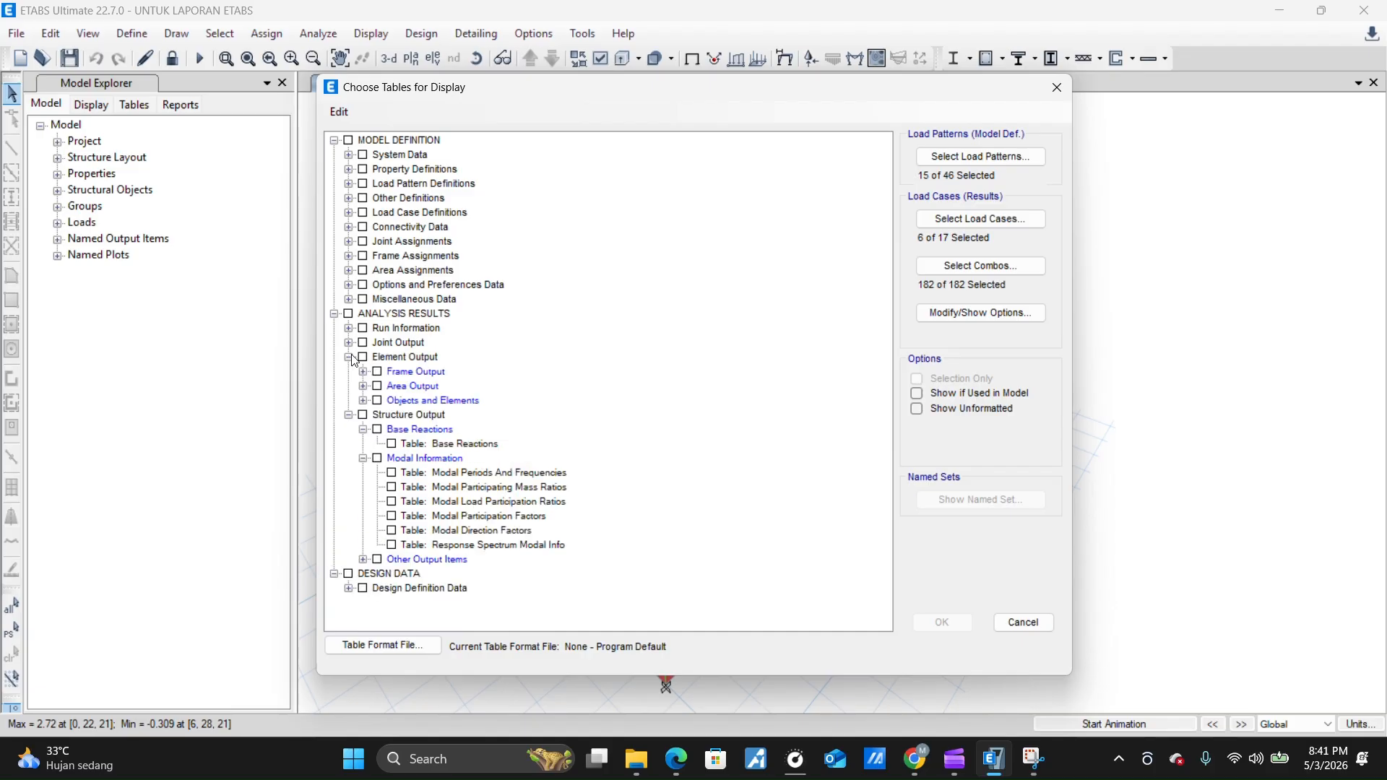
pyautogui.click(363, 371)
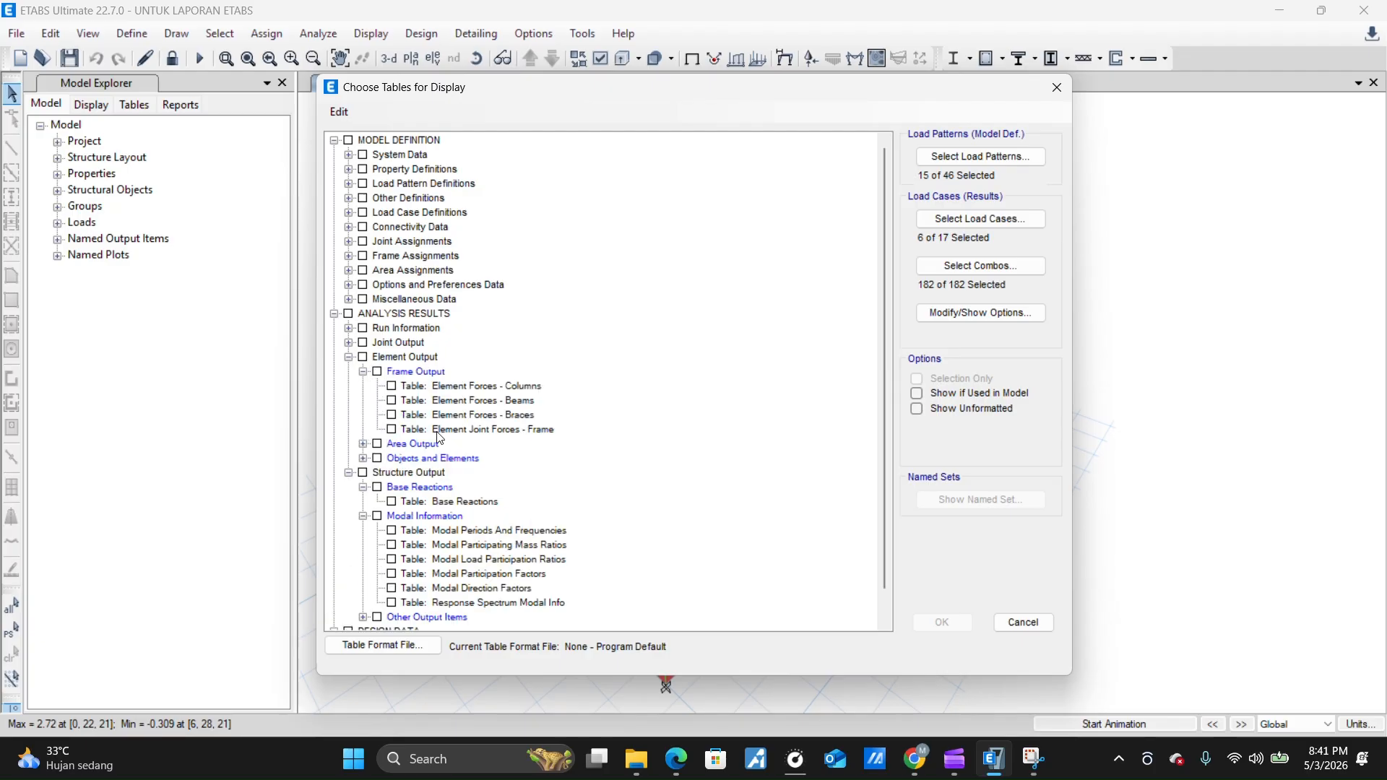
pyautogui.click(392, 387)
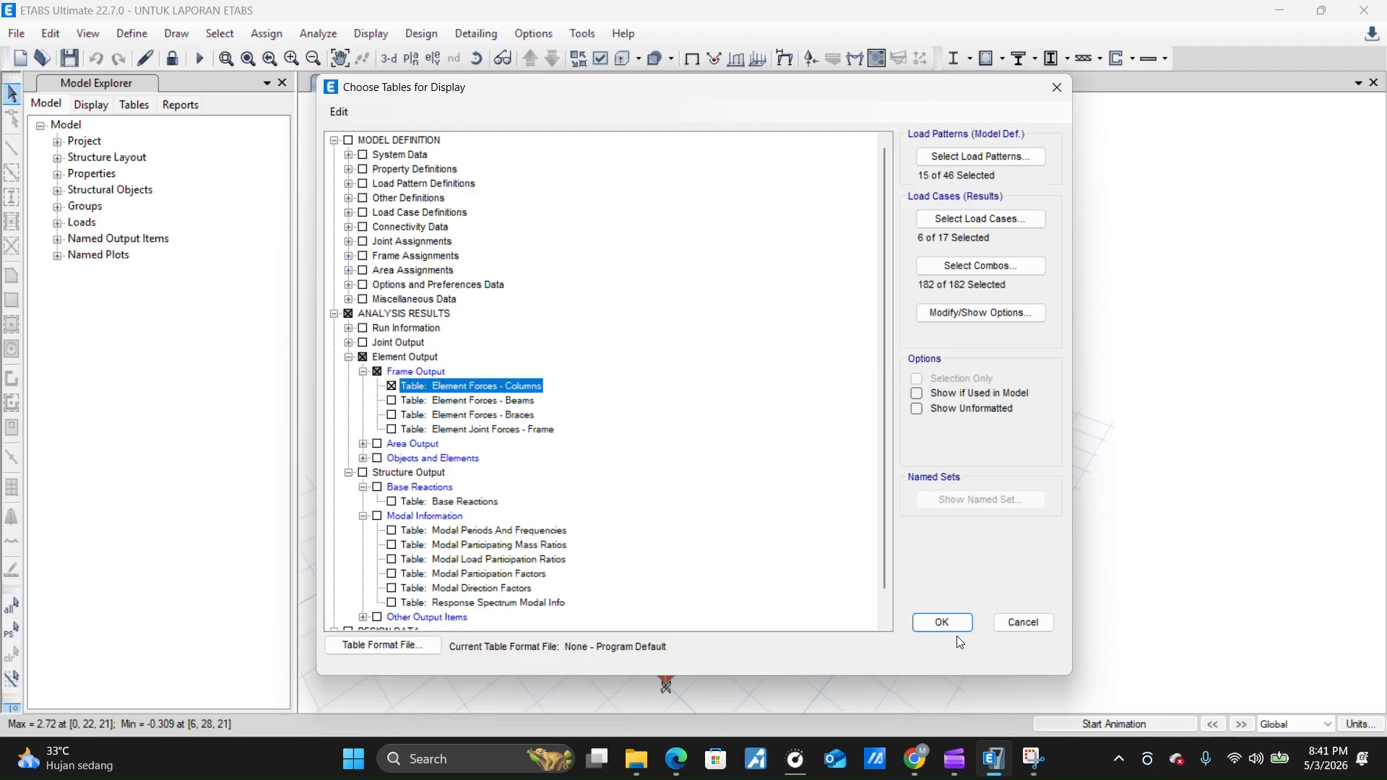
# Restrict the load patterns for the displayed tables to SIDL only
pyautogui.click(938, 156)
pyautogui.scroll(-5, 636, 354)
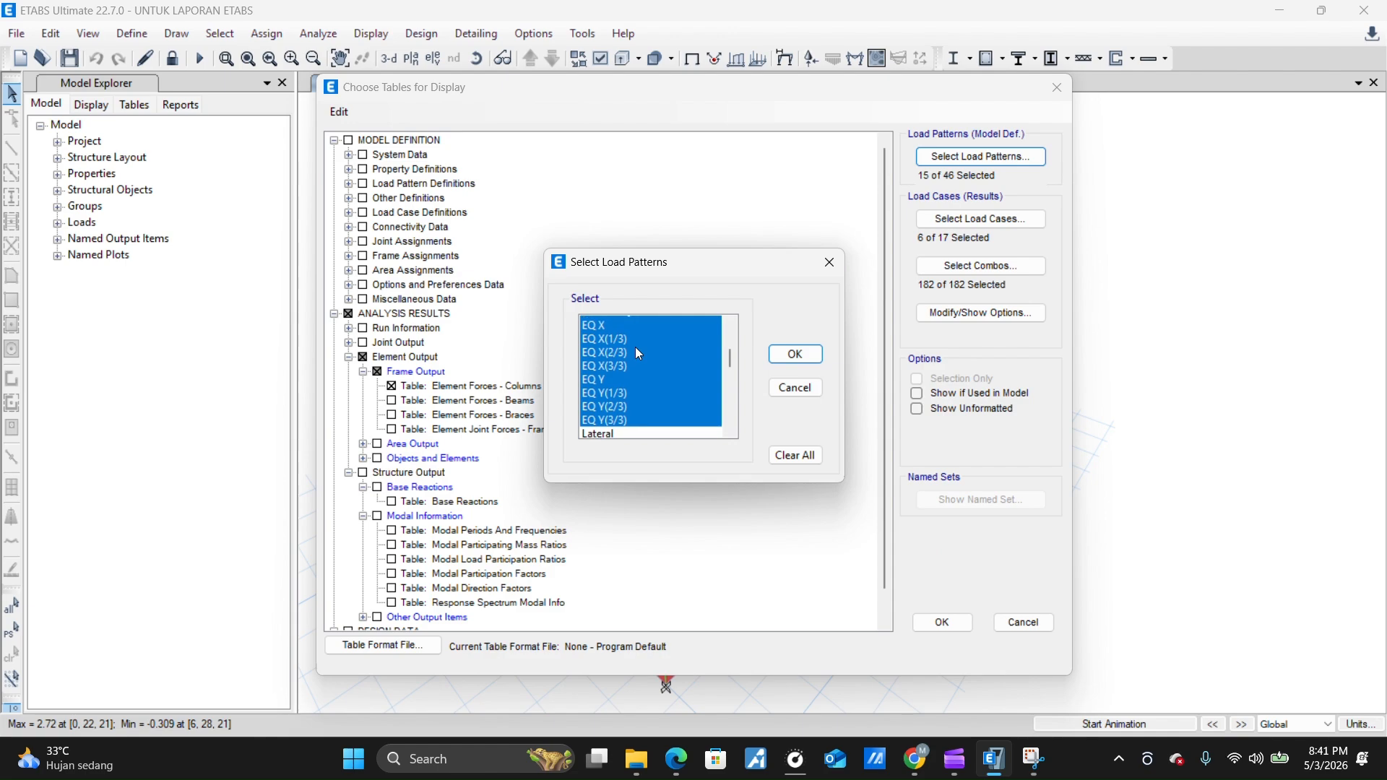
pyautogui.scroll(3, 633, 368)
pyautogui.scroll(-3, 629, 383)
pyautogui.scroll(2, 618, 404)
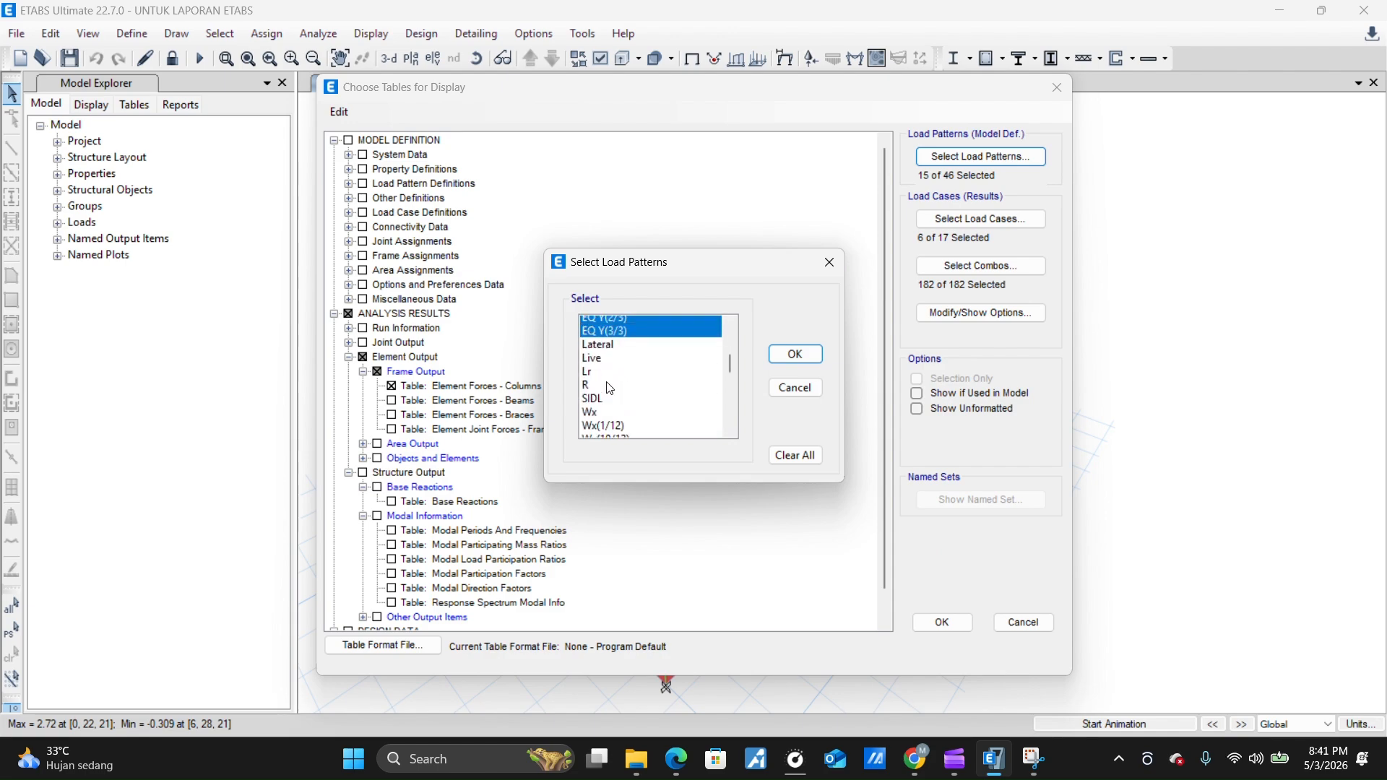
pyautogui.click(611, 417)
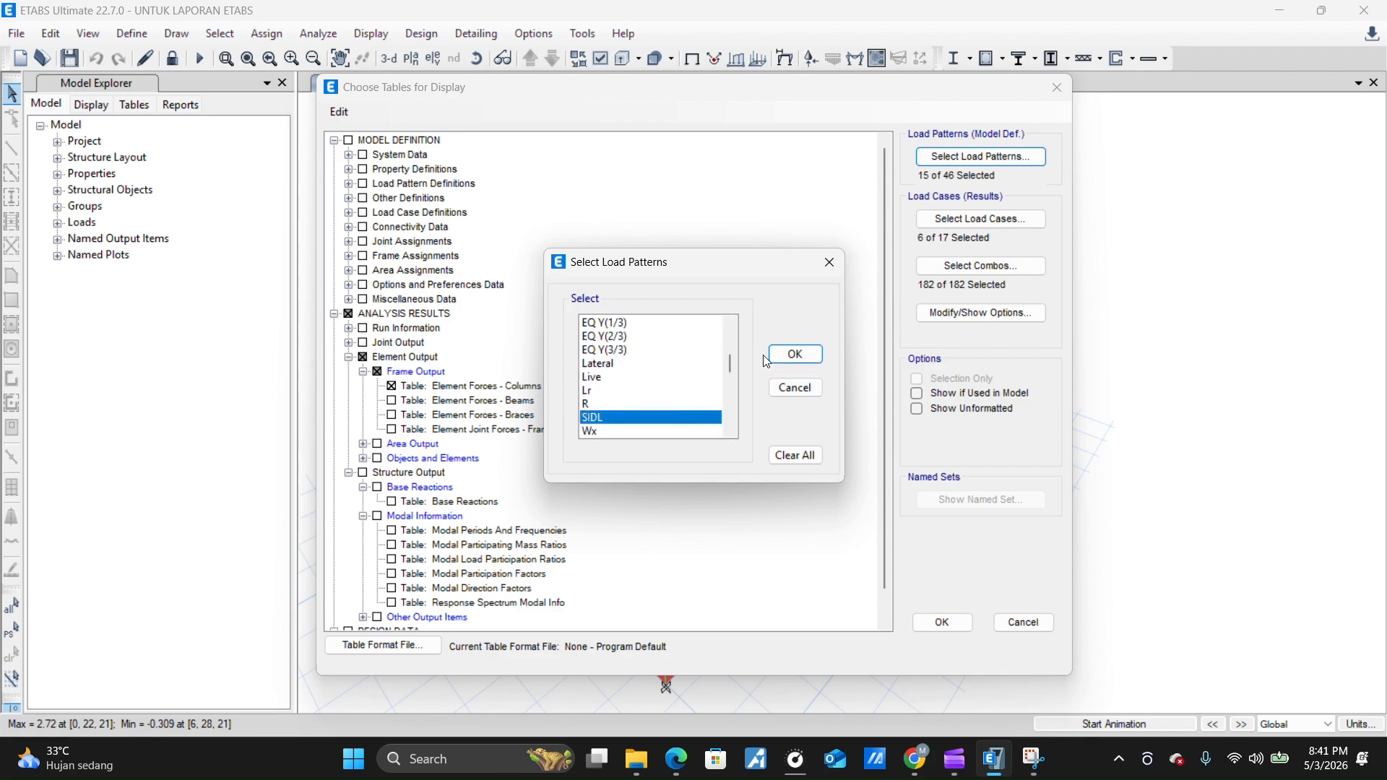
pyautogui.click(795, 354)
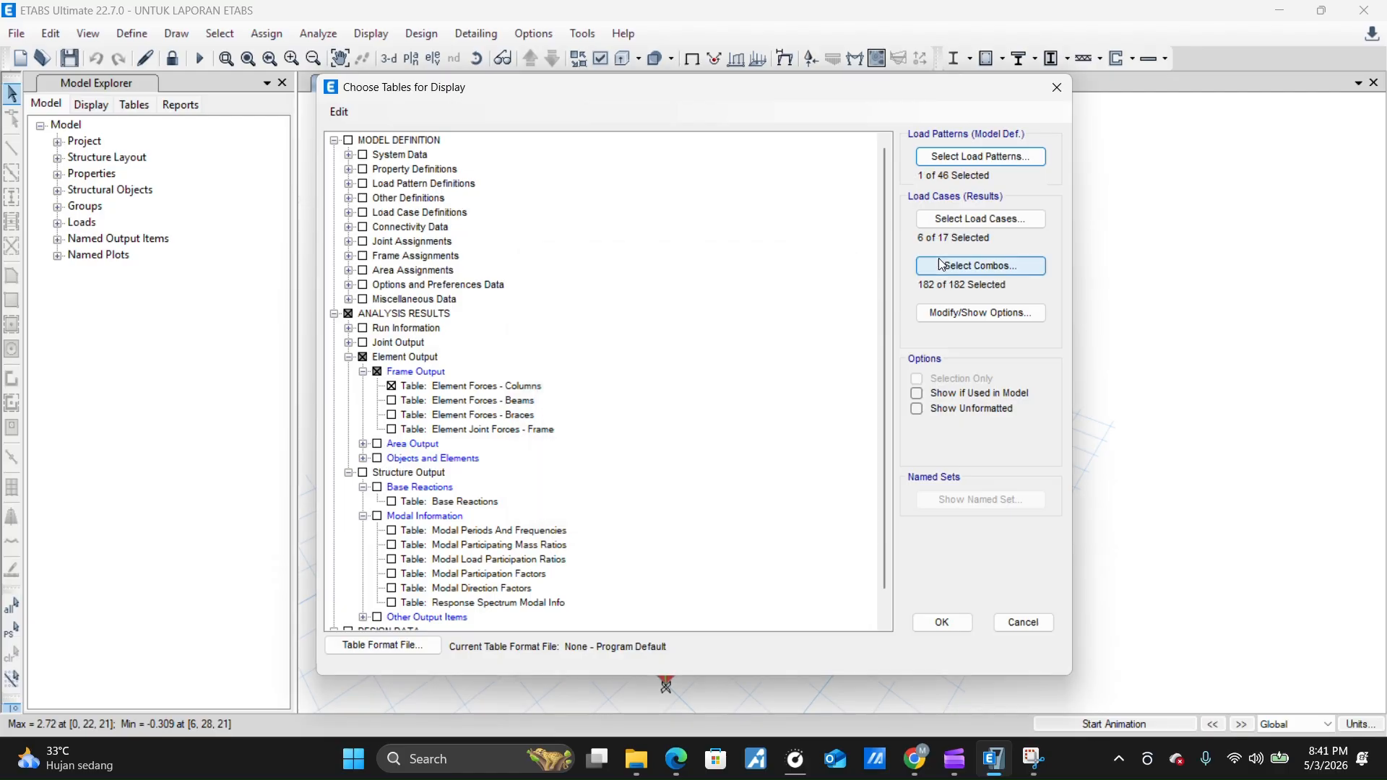
# Limit the result load cases to SIDL and show the Element Forces - Columns table through to its last columns
pyautogui.click(943, 219)
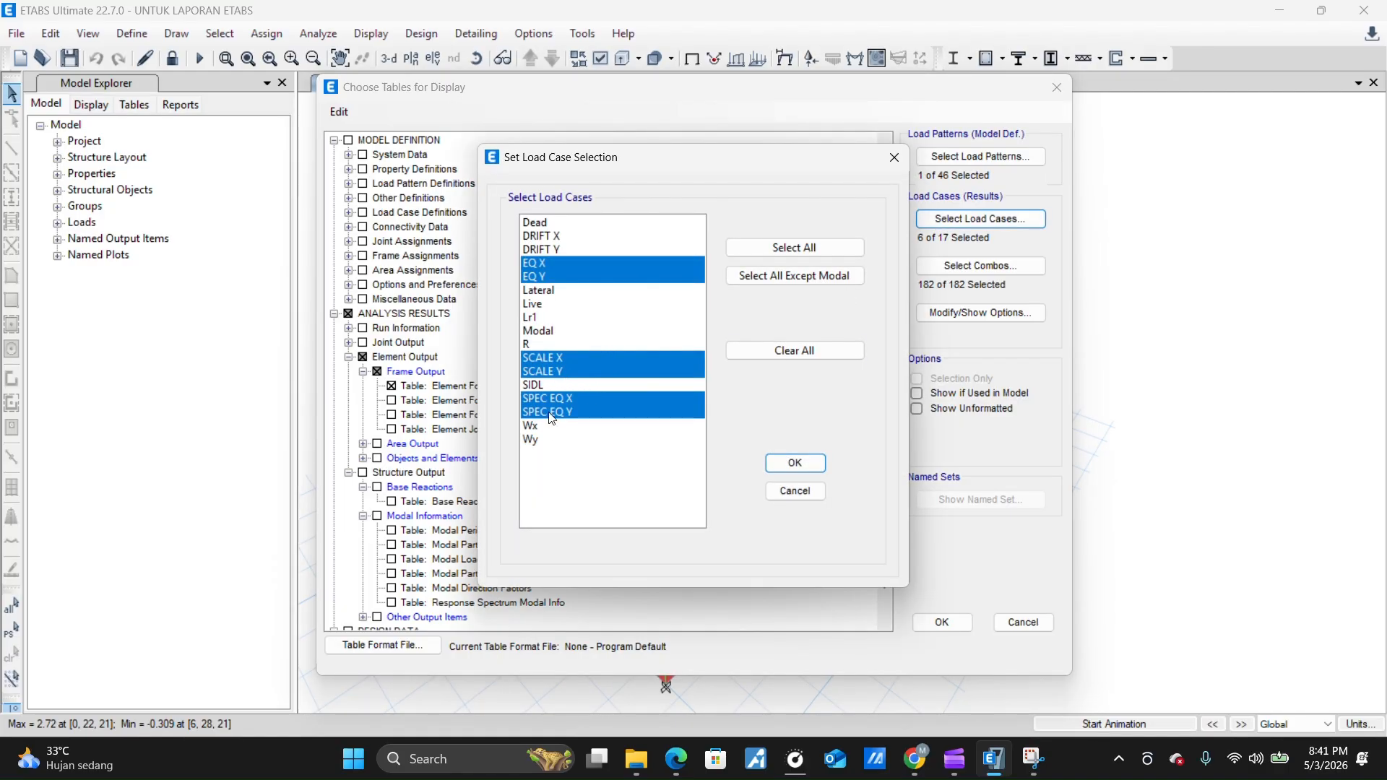
pyautogui.click(564, 385)
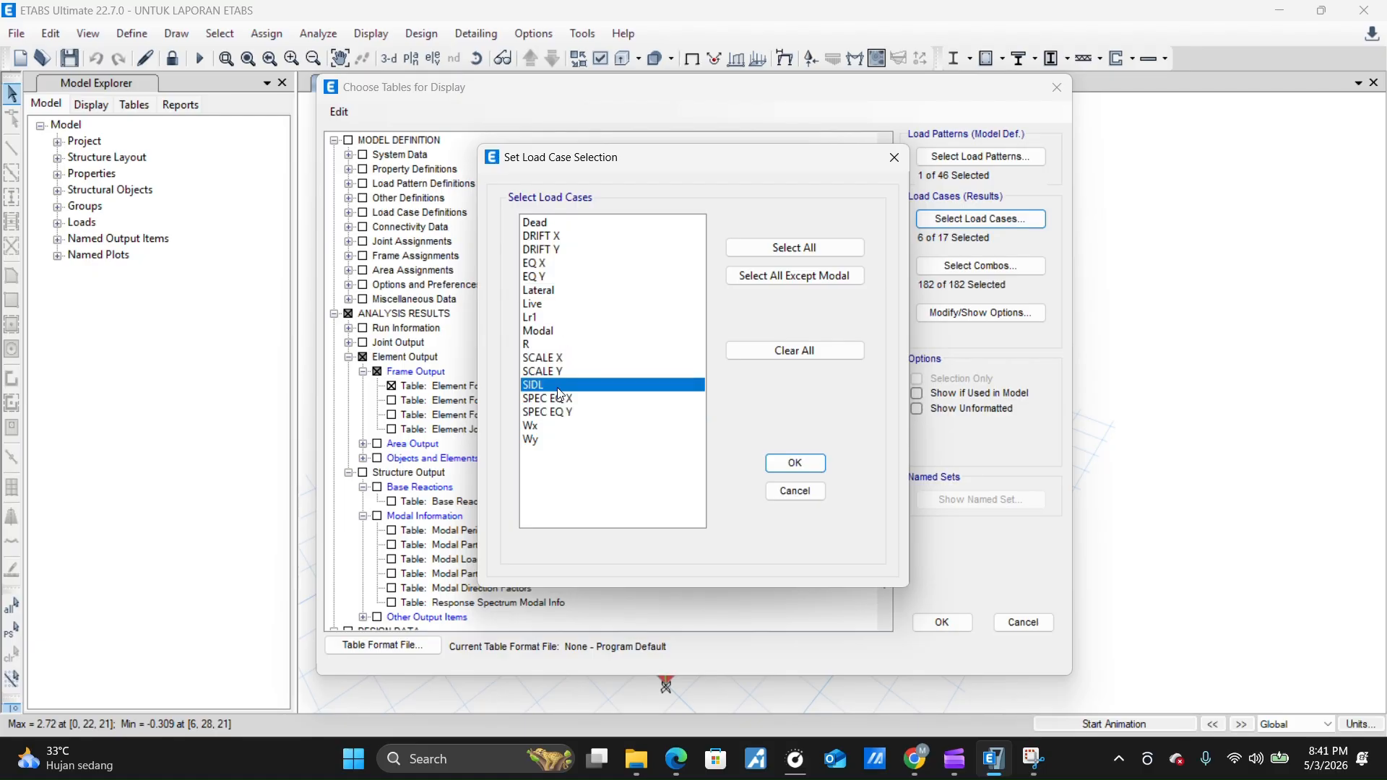
pyautogui.click(780, 464)
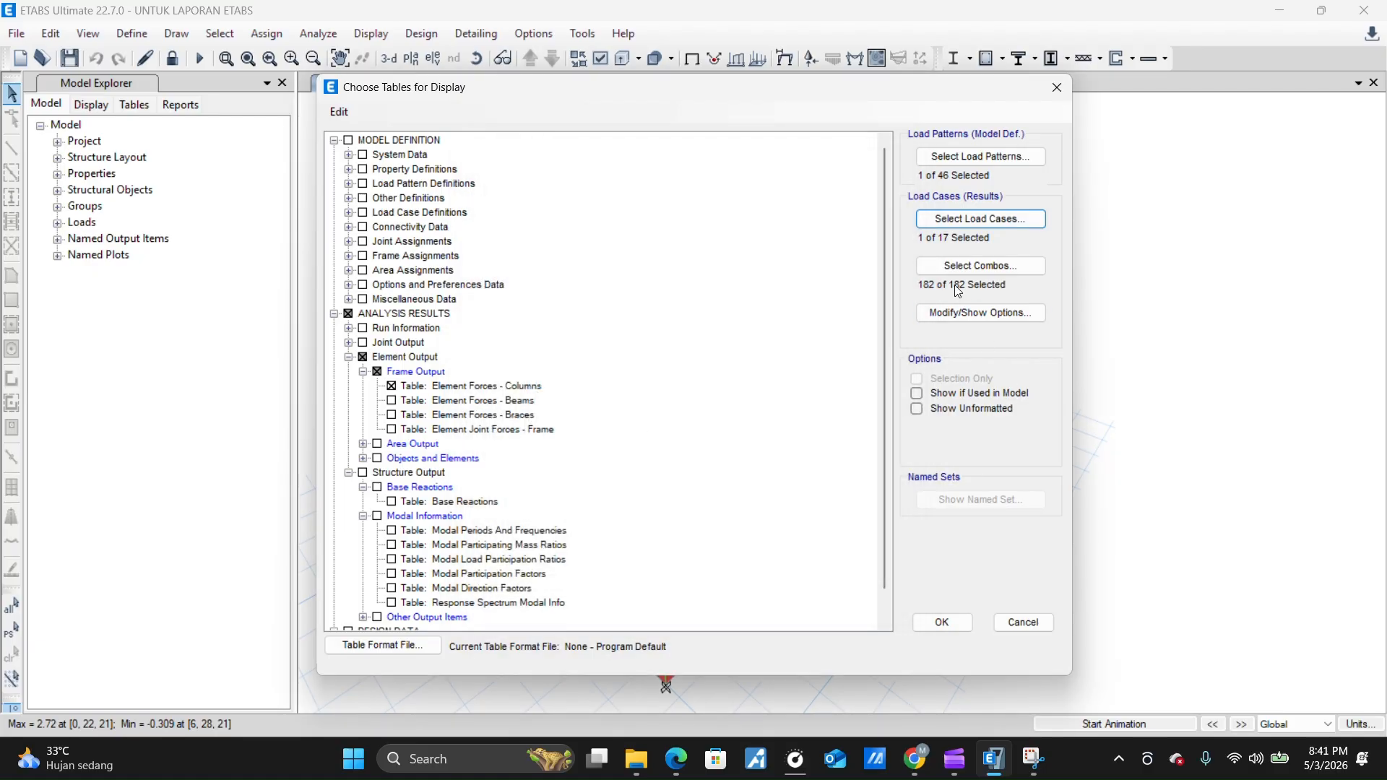
pyautogui.click(942, 624)
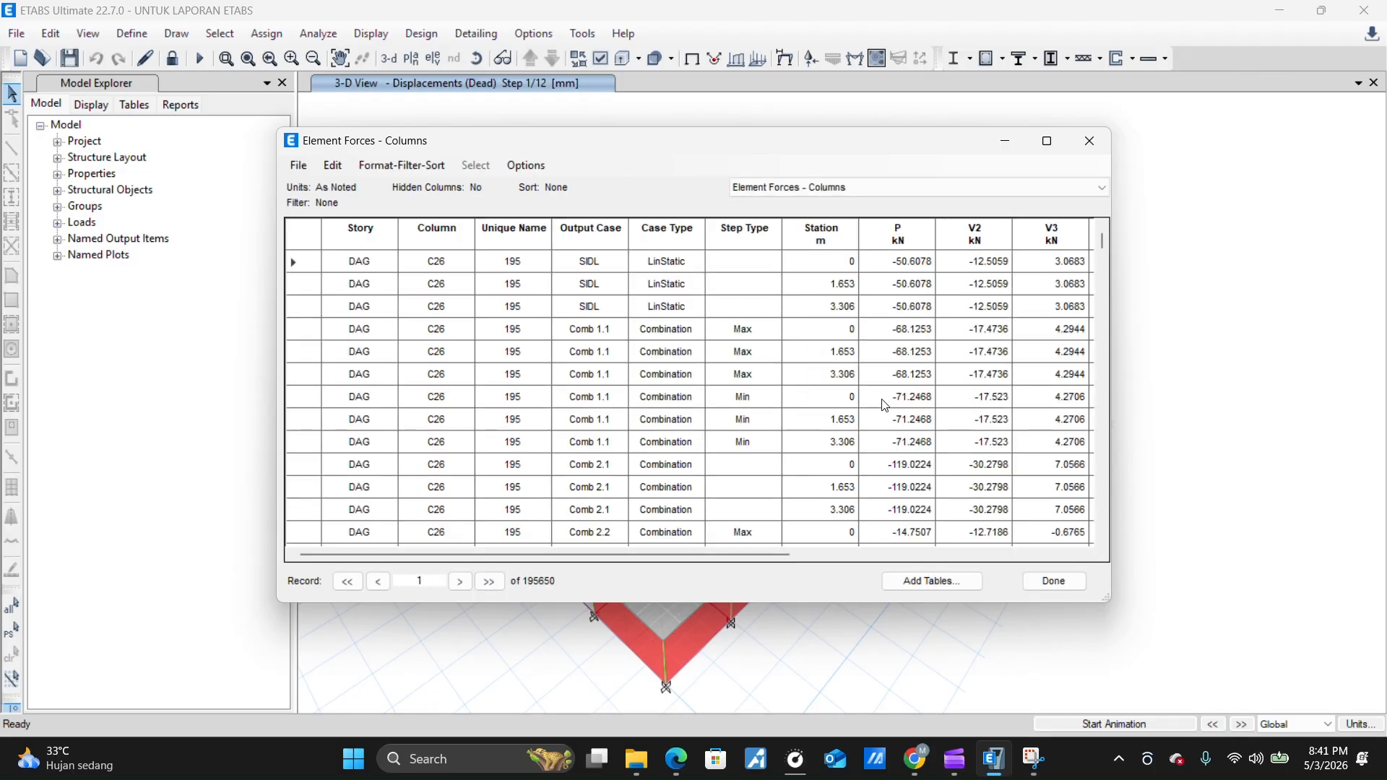
pyautogui.moveTo(732, 554); pyautogui.dragTo(1027, 585)
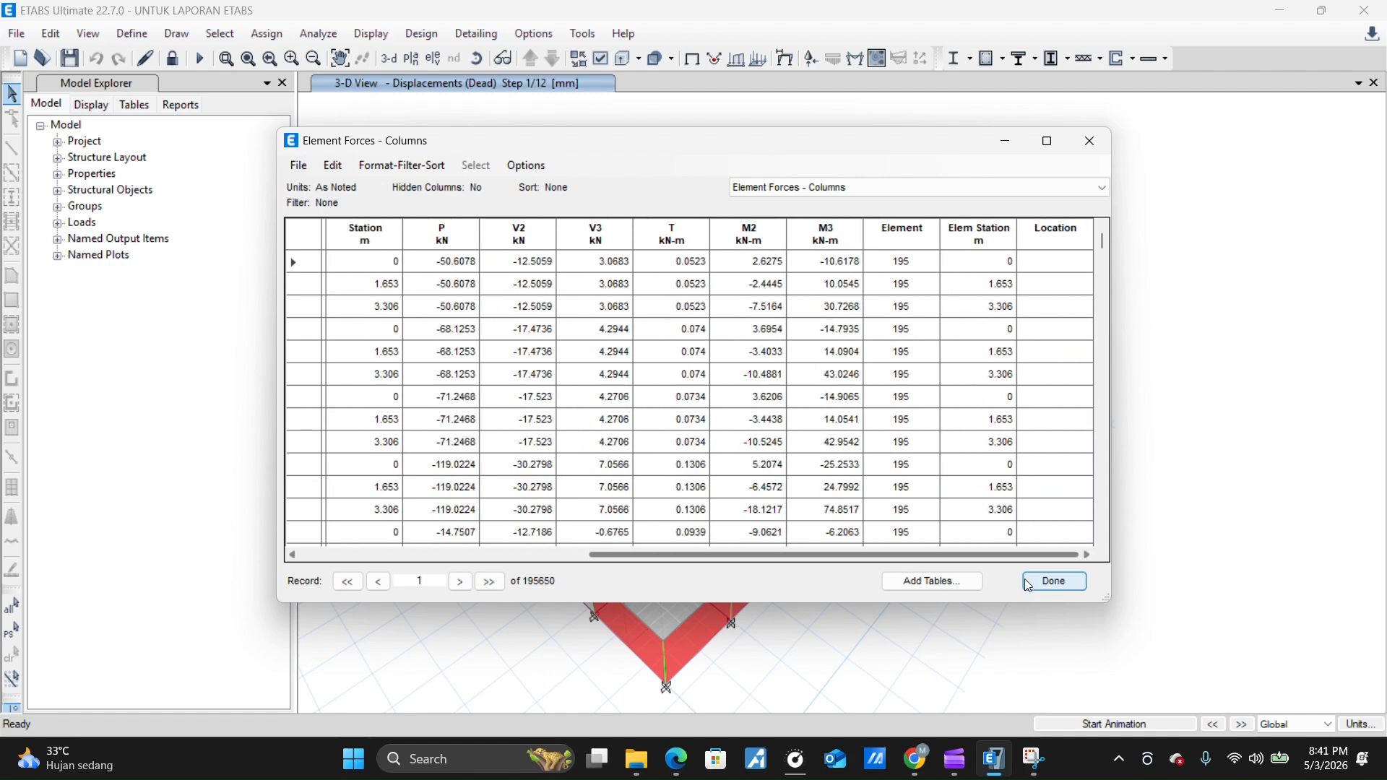
# Close the Element Forces - Columns table and run the steel frame design check on the model
pyautogui.moveTo(812, 556); pyautogui.dragTo(757, 554)
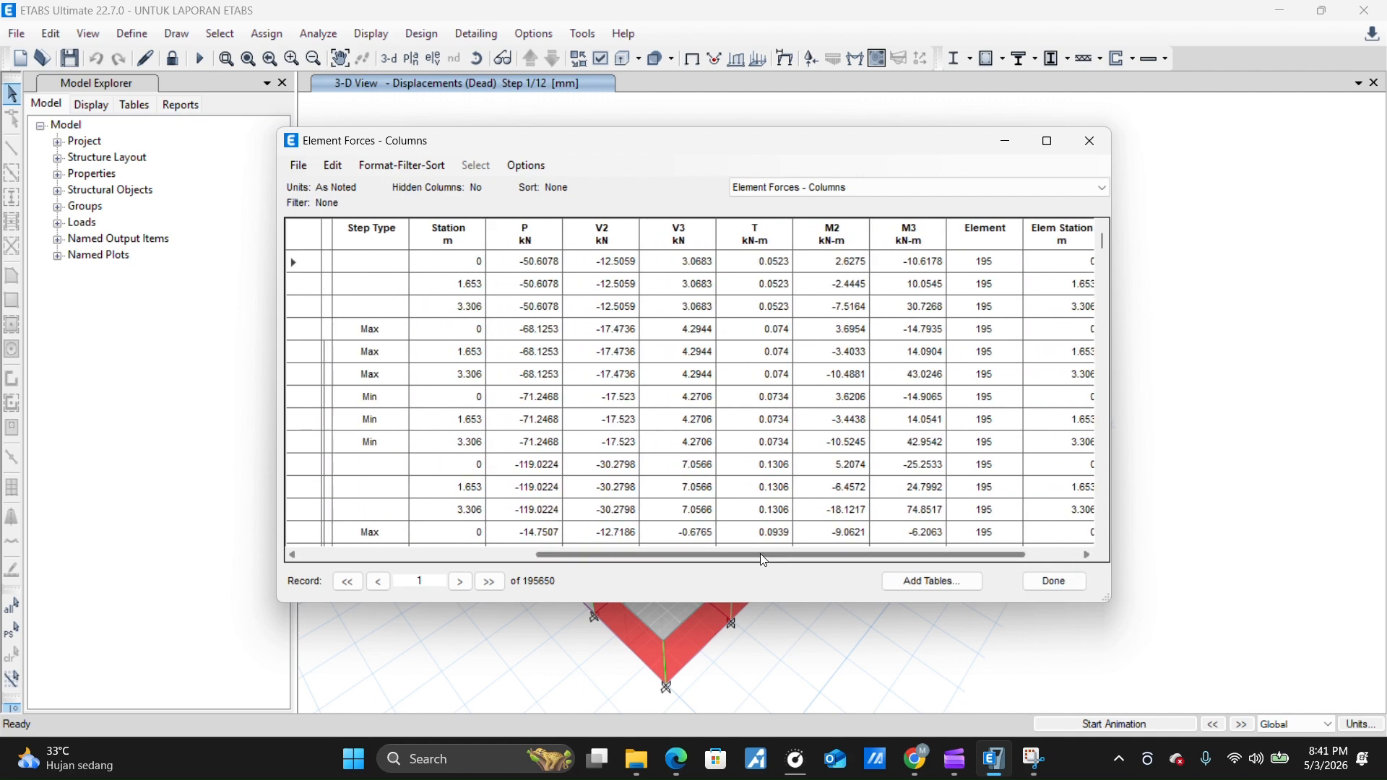
pyautogui.click(1089, 140)
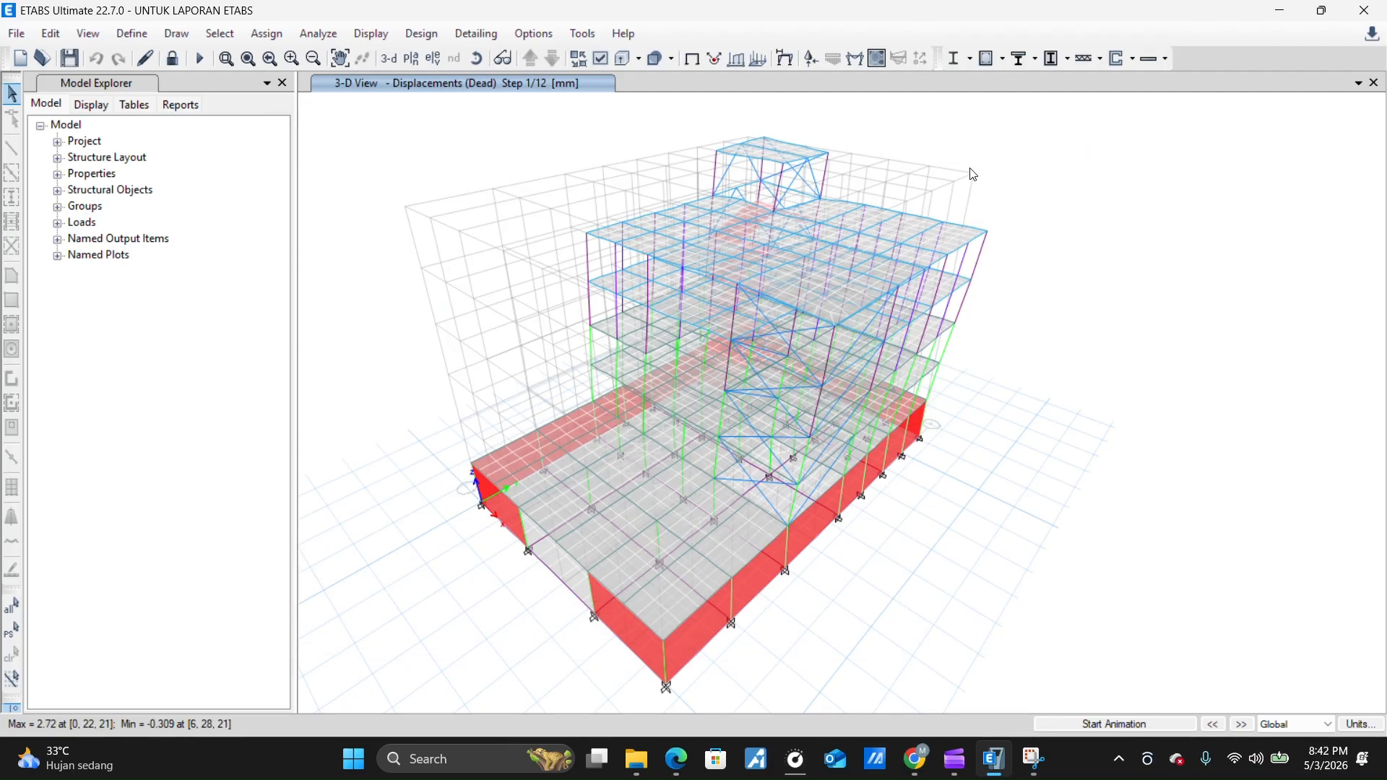
pyautogui.click(960, 61)
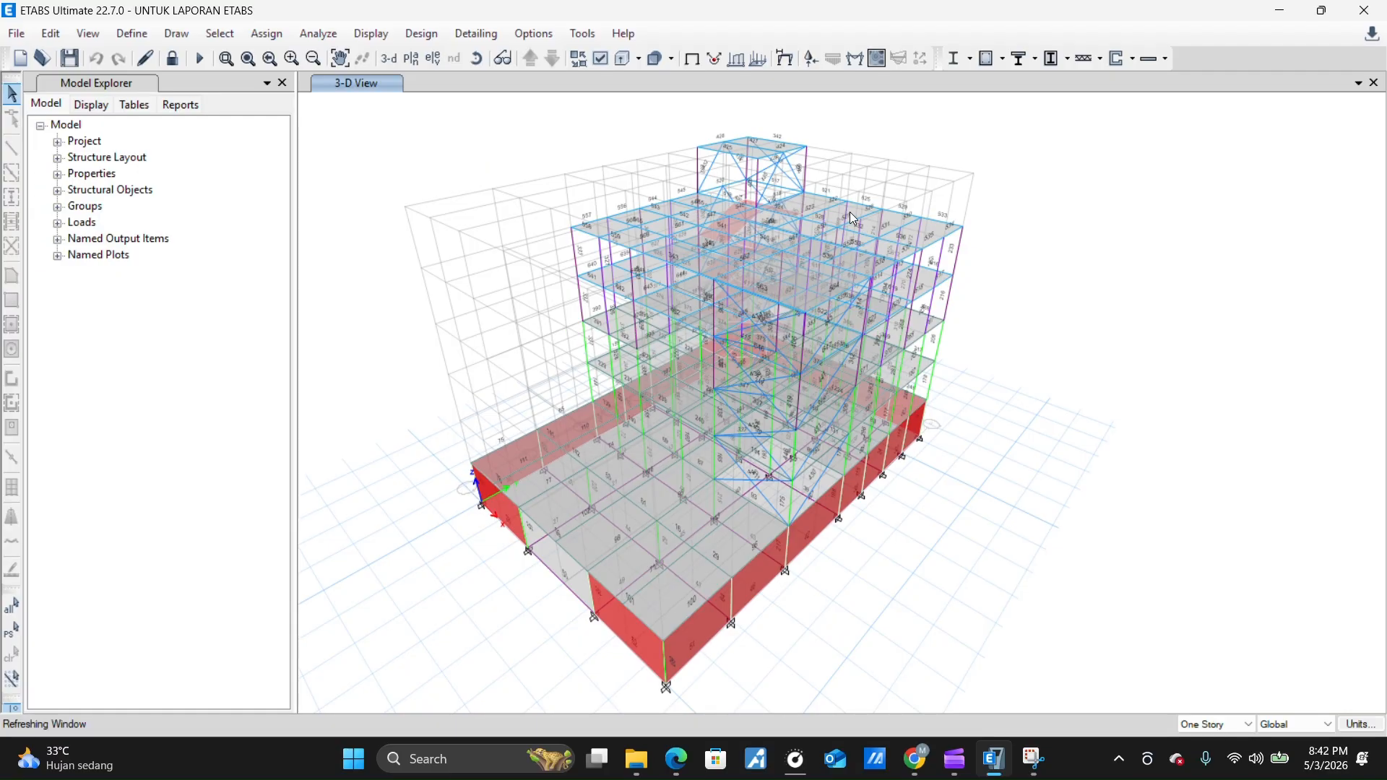
# Display the steel frame design output as Max Ratio Colors/P-M Ratio Values and inspect the members in the 3-D view
pyautogui.click(970, 59)
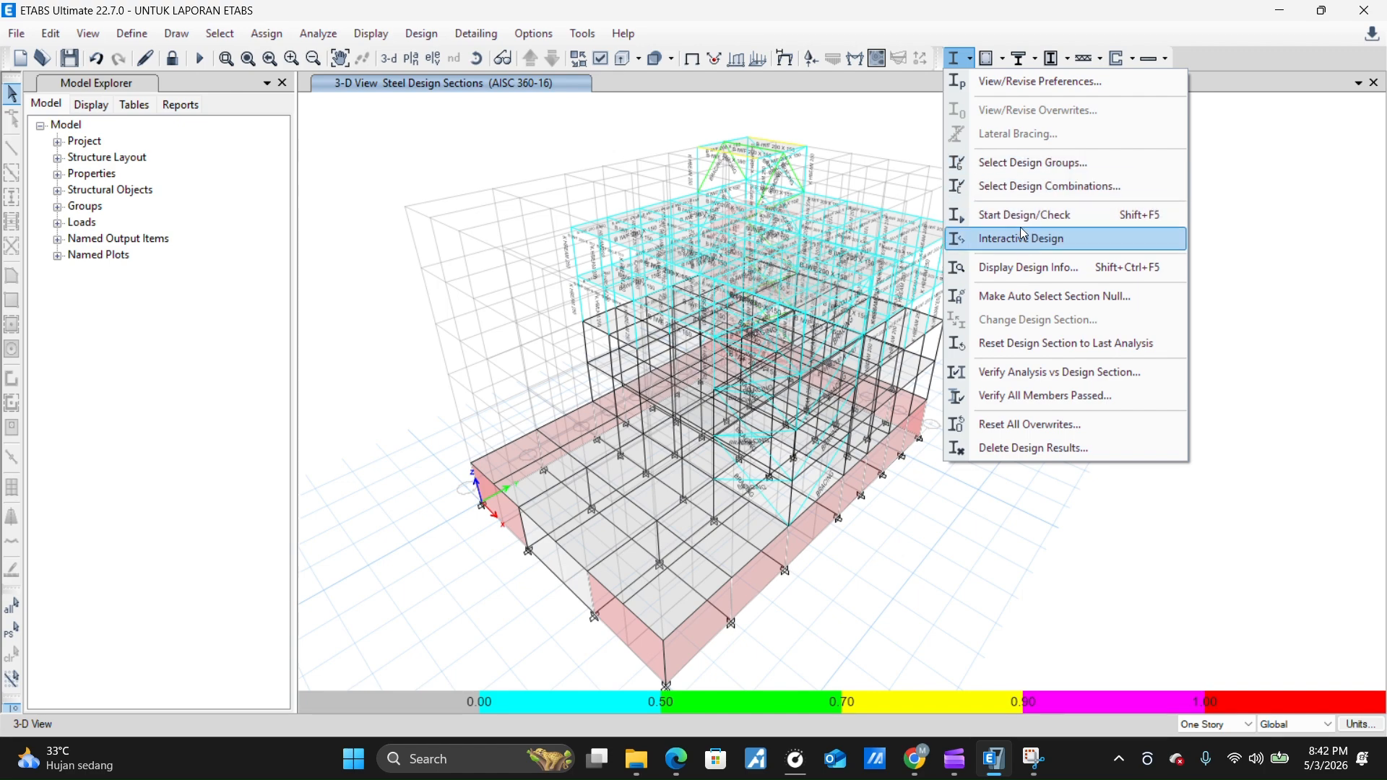
pyautogui.click(1039, 269)
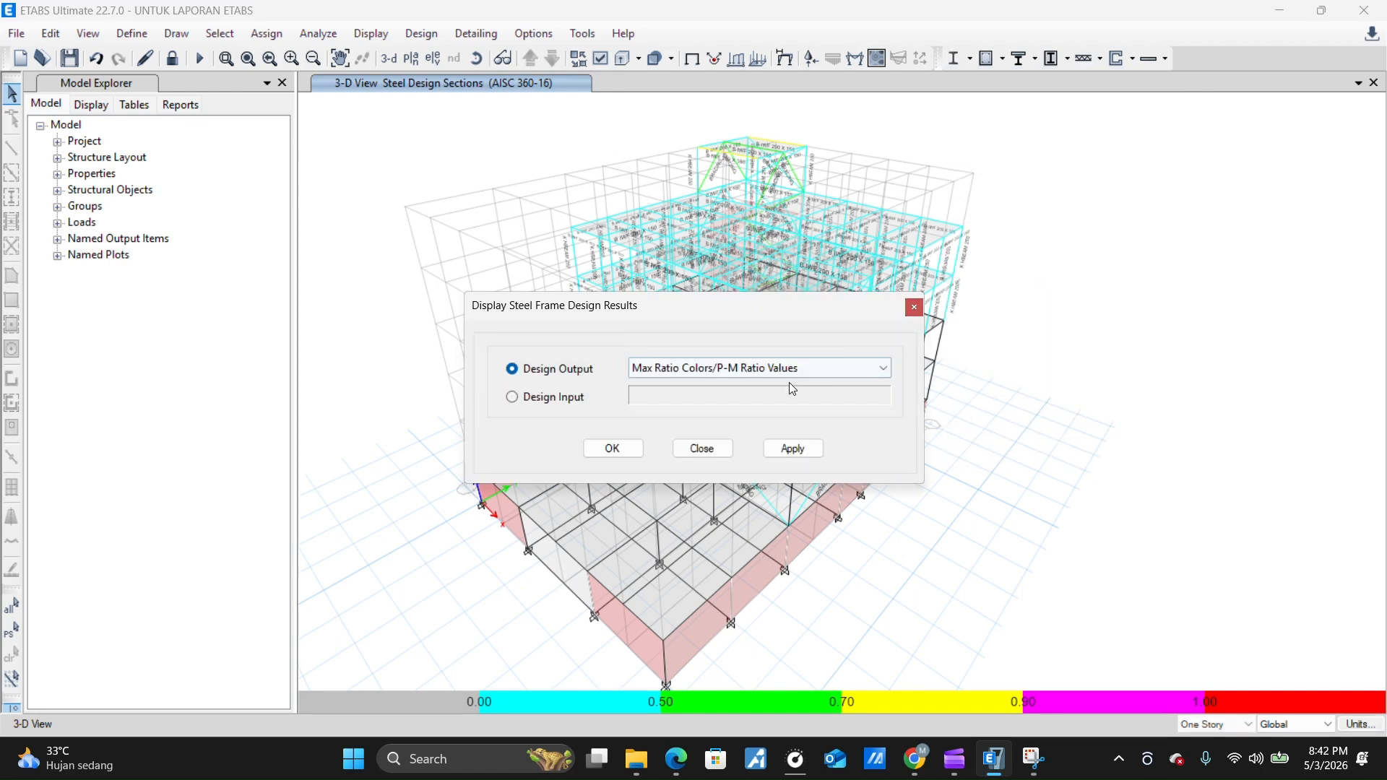
pyautogui.click(831, 369)
pyautogui.click(760, 386)
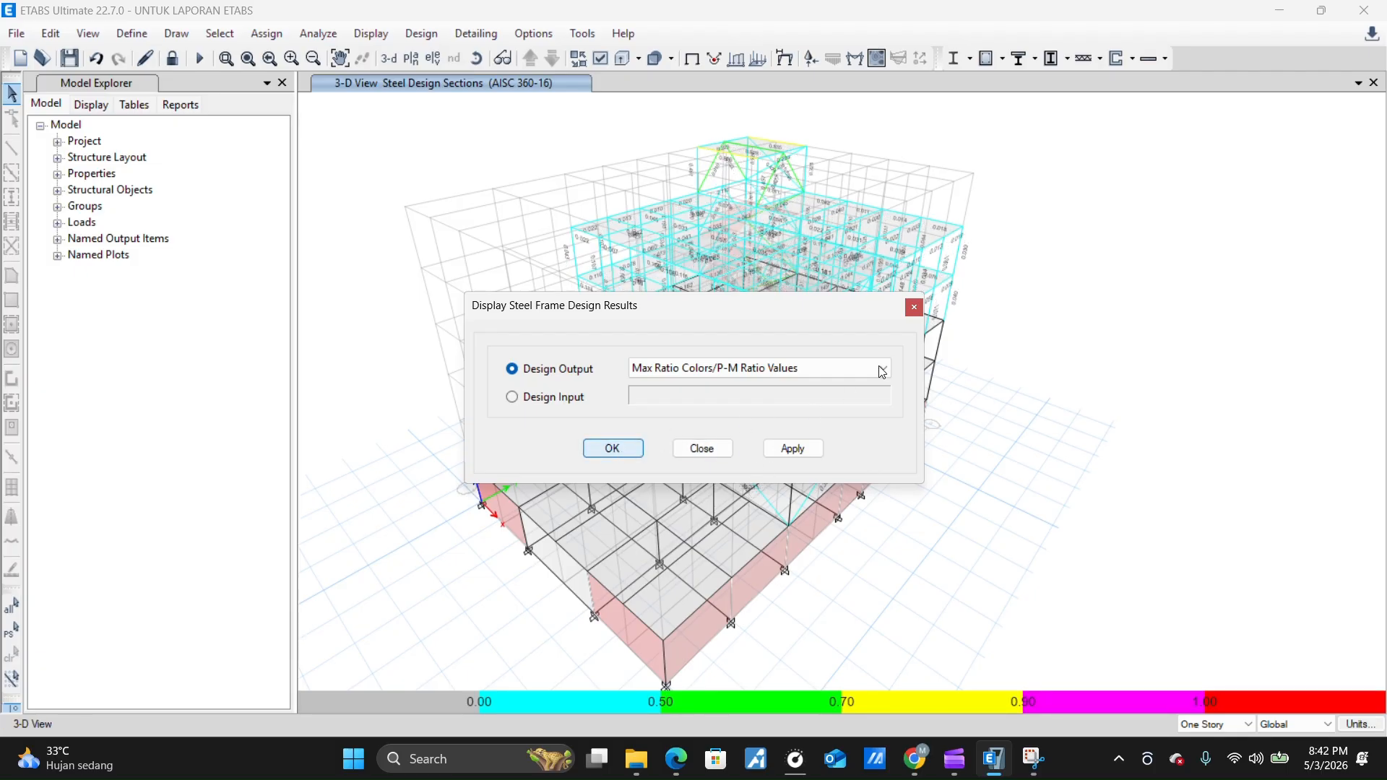
pyautogui.click(620, 453)
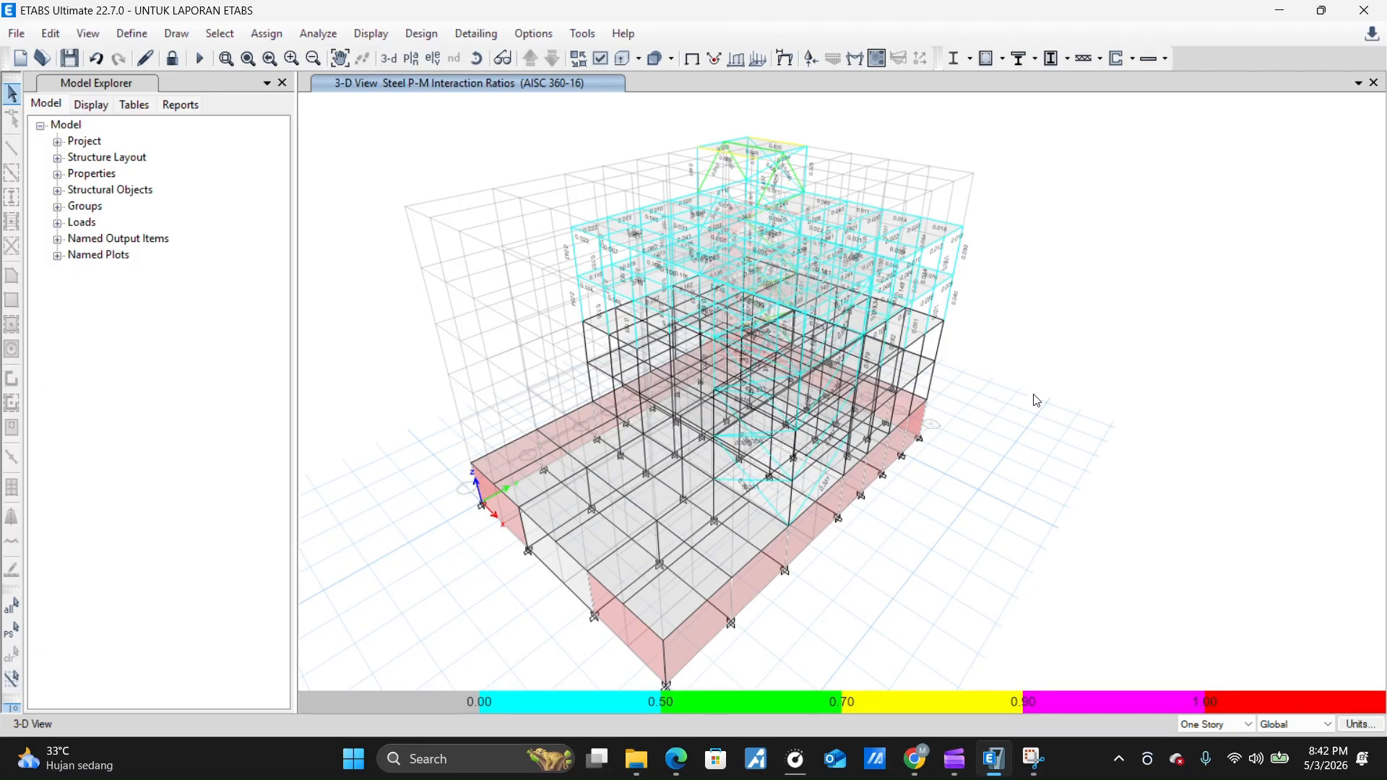
pyautogui.moveTo(1020, 414); pyautogui.dragTo(986, 420, button='right')
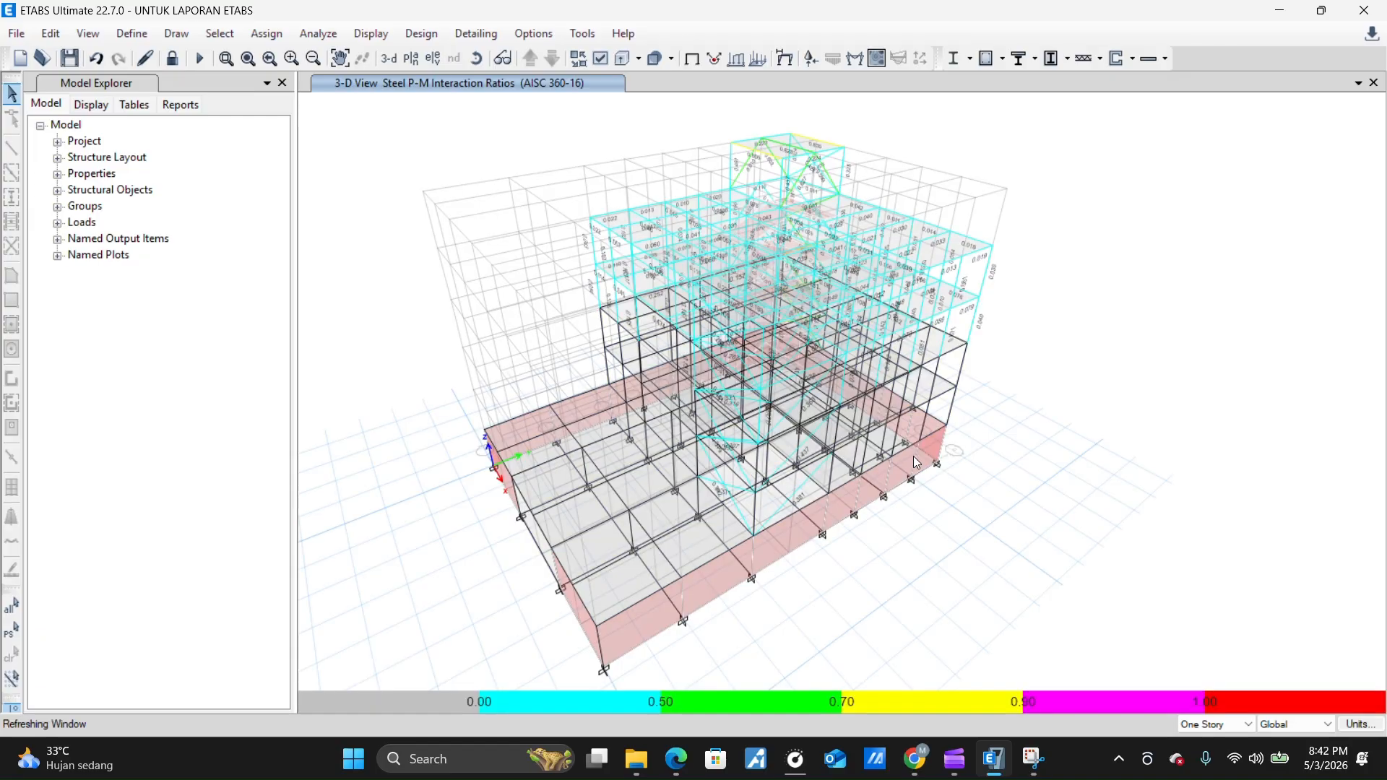
pyautogui.moveTo(829, 397); pyautogui.dragTo(859, 401, button='middle')
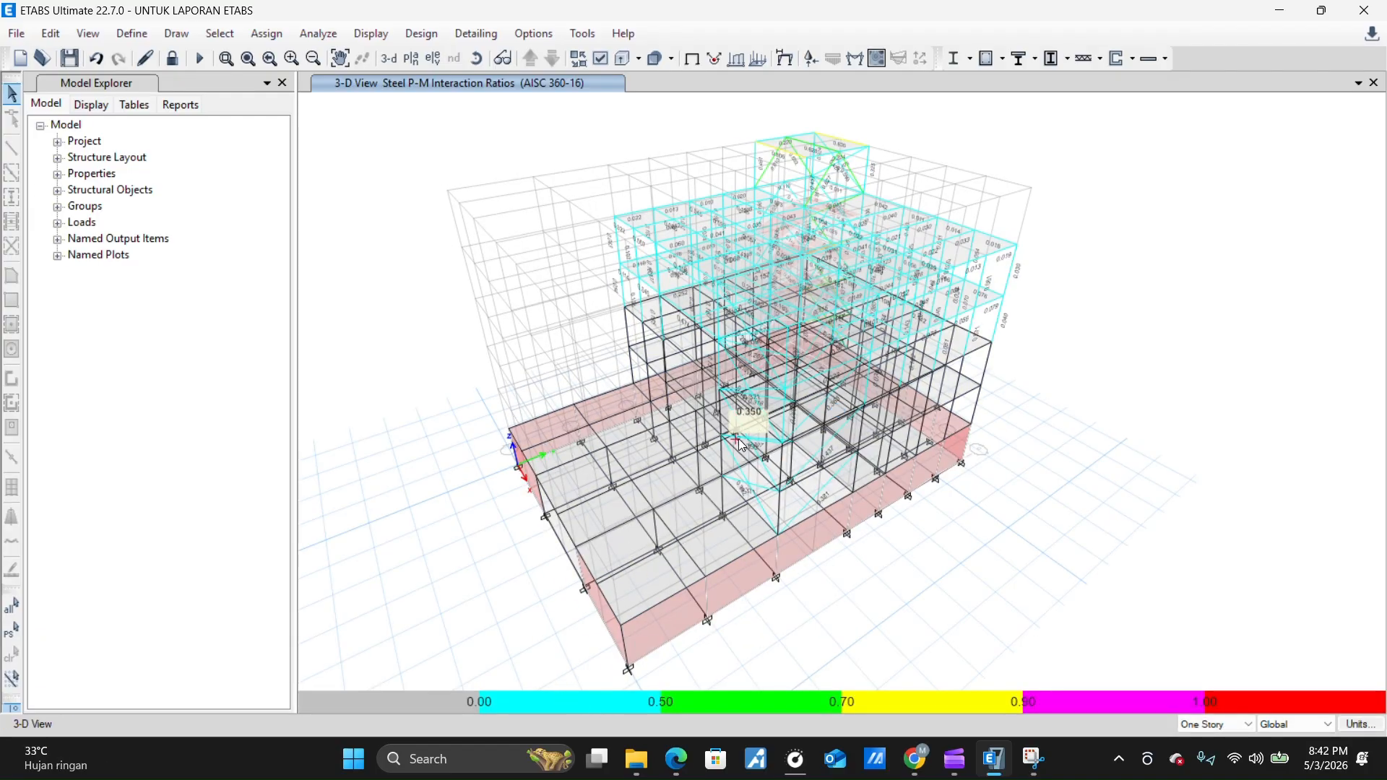
pyautogui.moveTo(725, 388); pyautogui.dragTo(752, 394, button='middle')
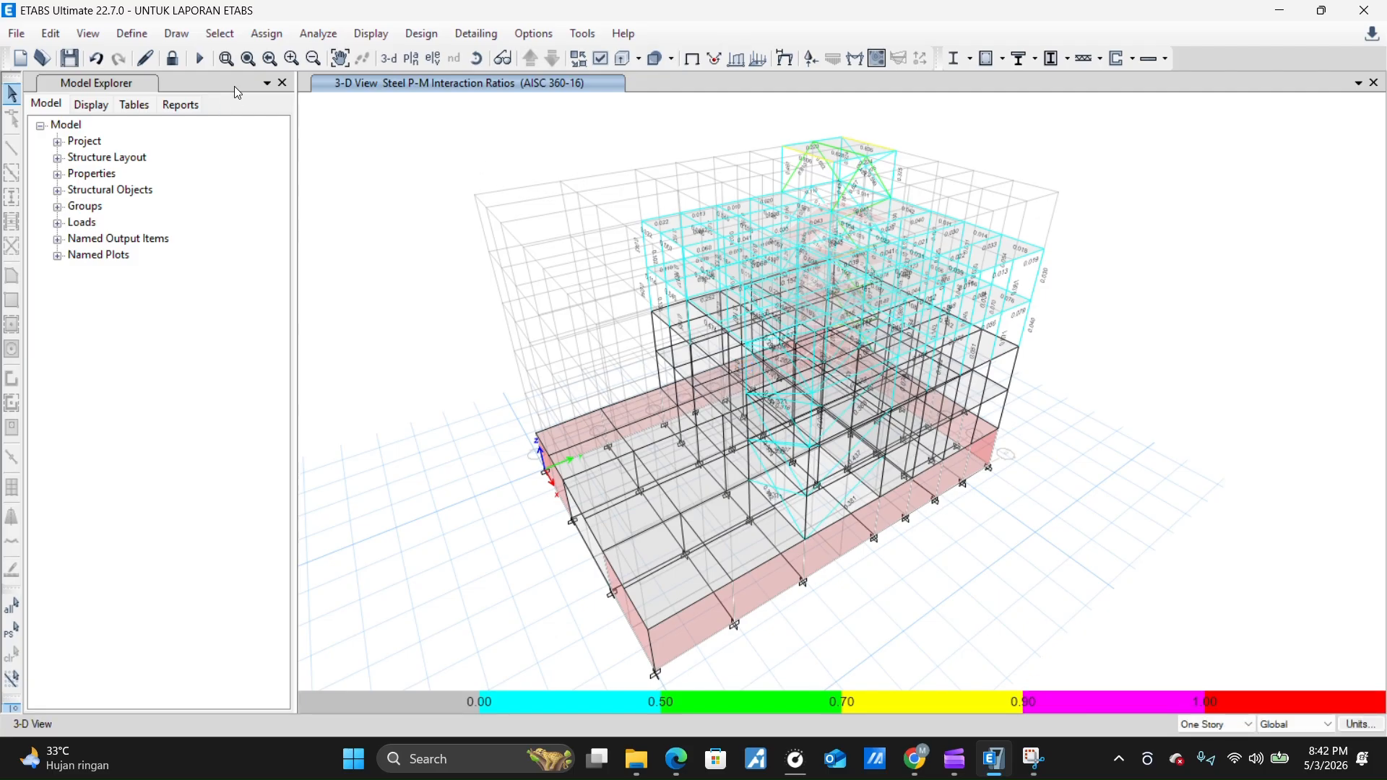
# Unlock the model for editing and accept deleting its analysis results
pyautogui.click(175, 64)
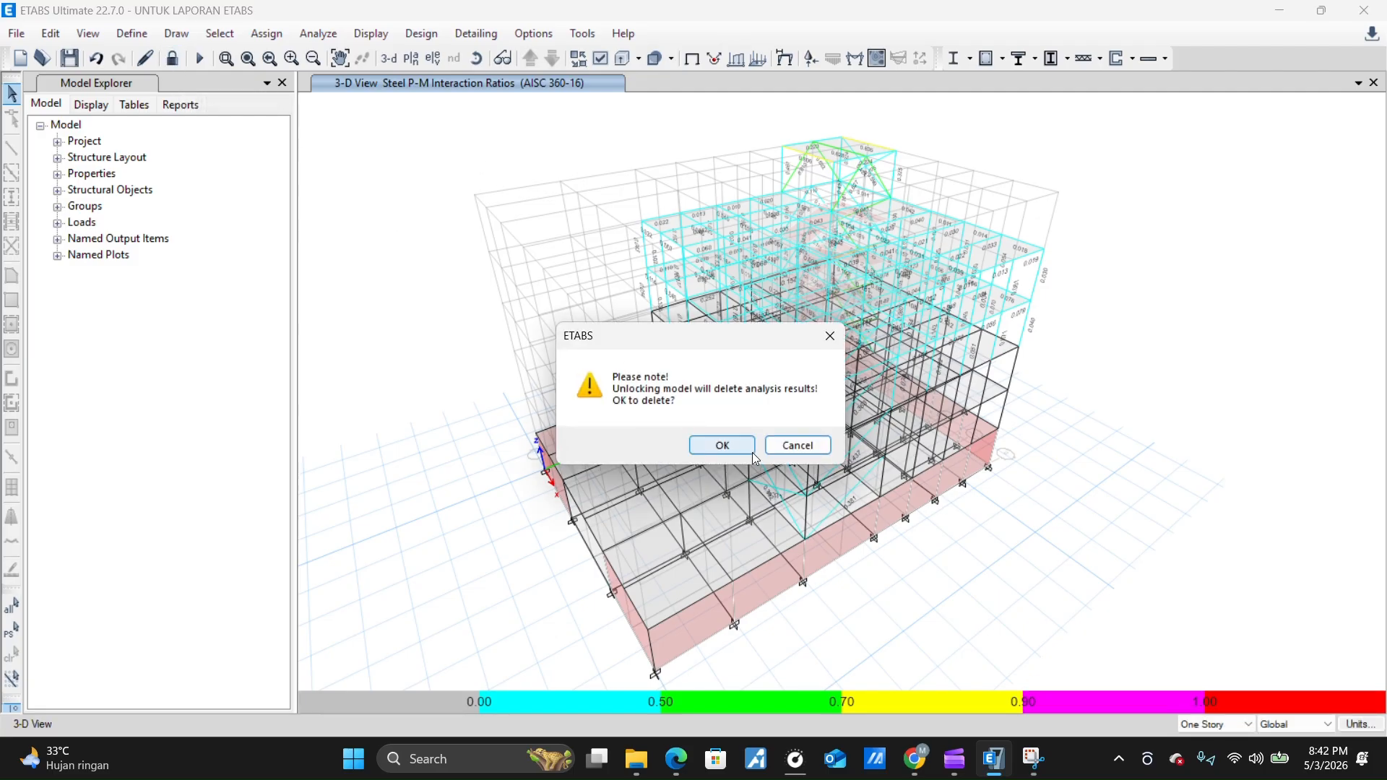
pyautogui.click(722, 445)
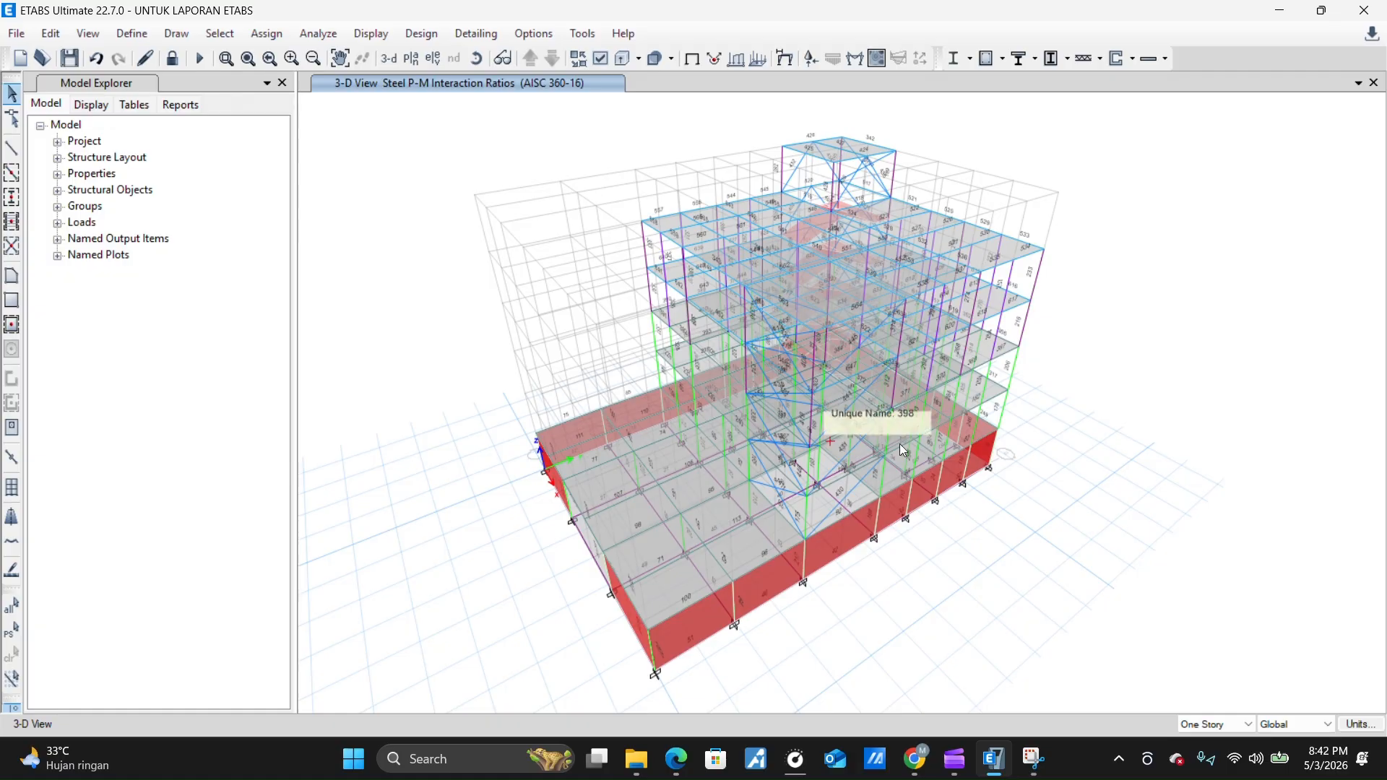